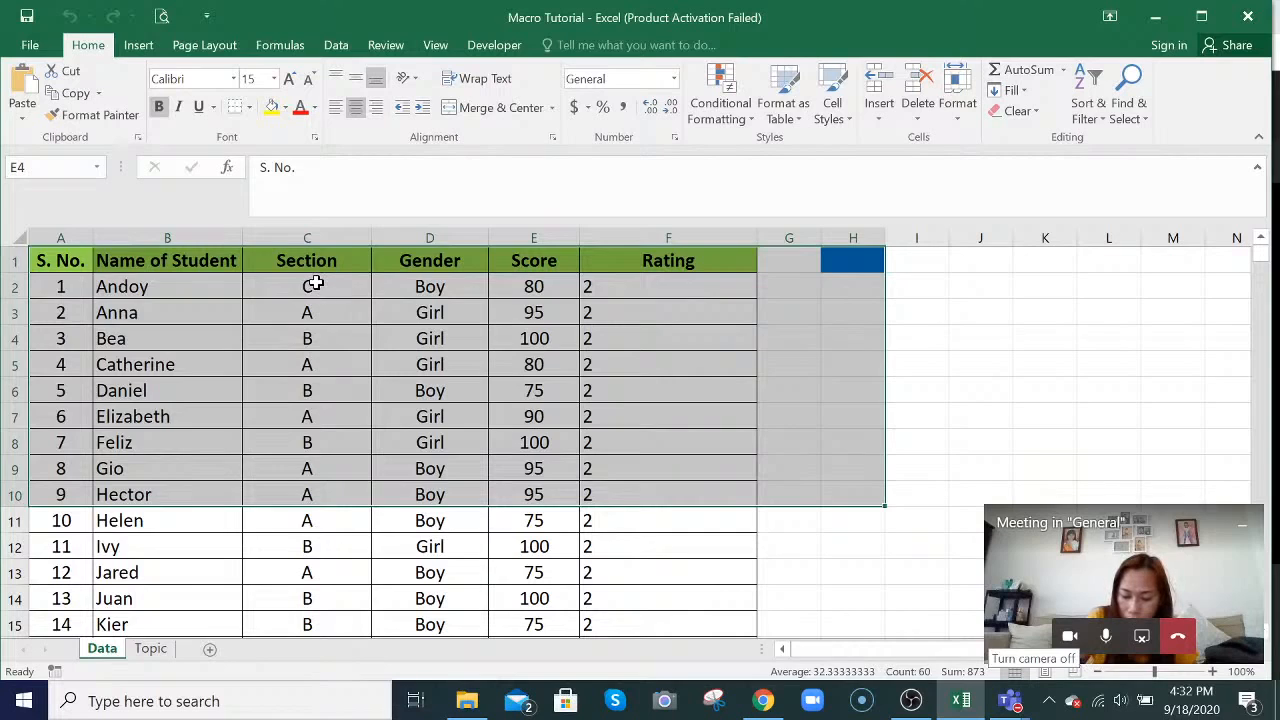
- Switch to Microsoft Teams and stop sharing the screen in the meeting
left_click(313, 284)
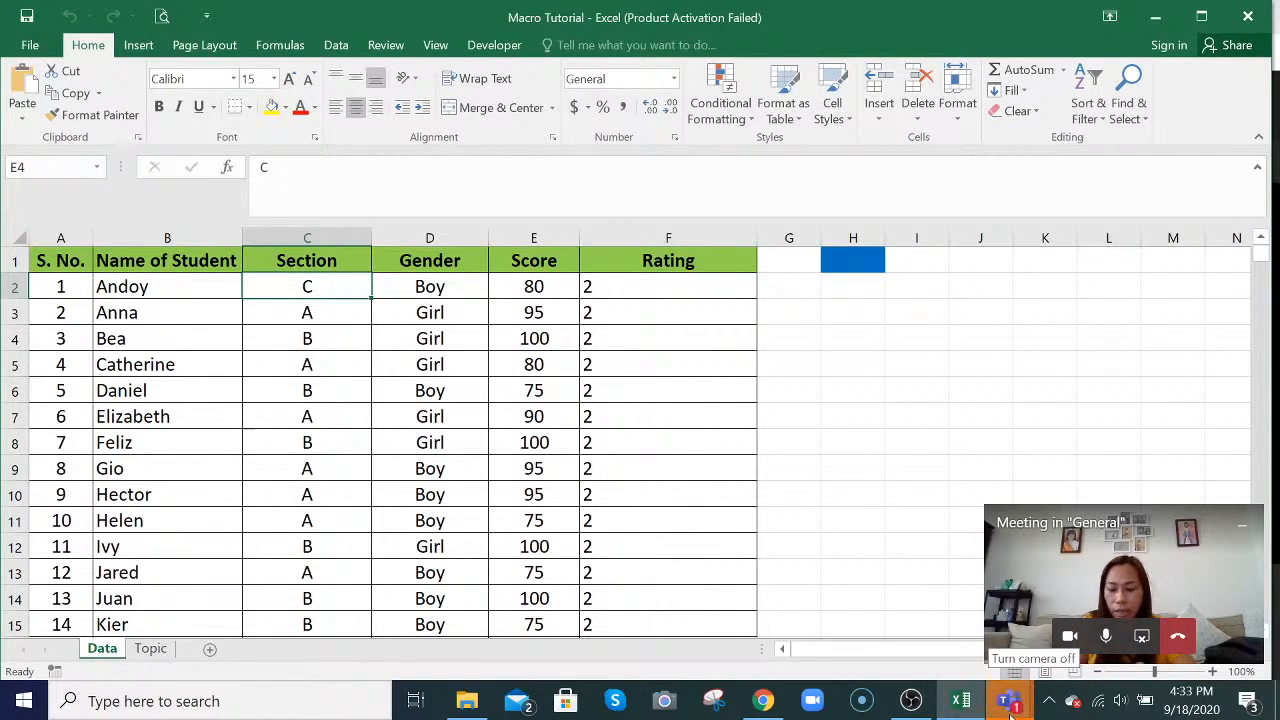
mouse_move(1007, 707)
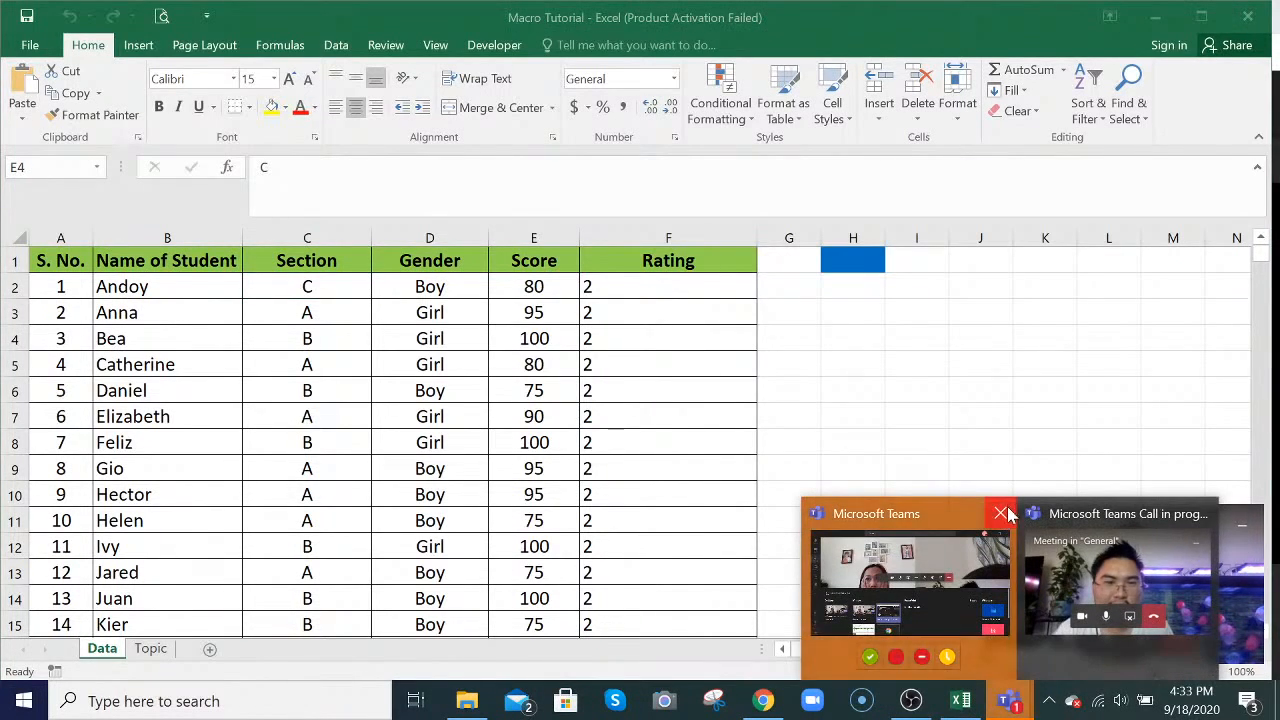
left_click(990, 652)
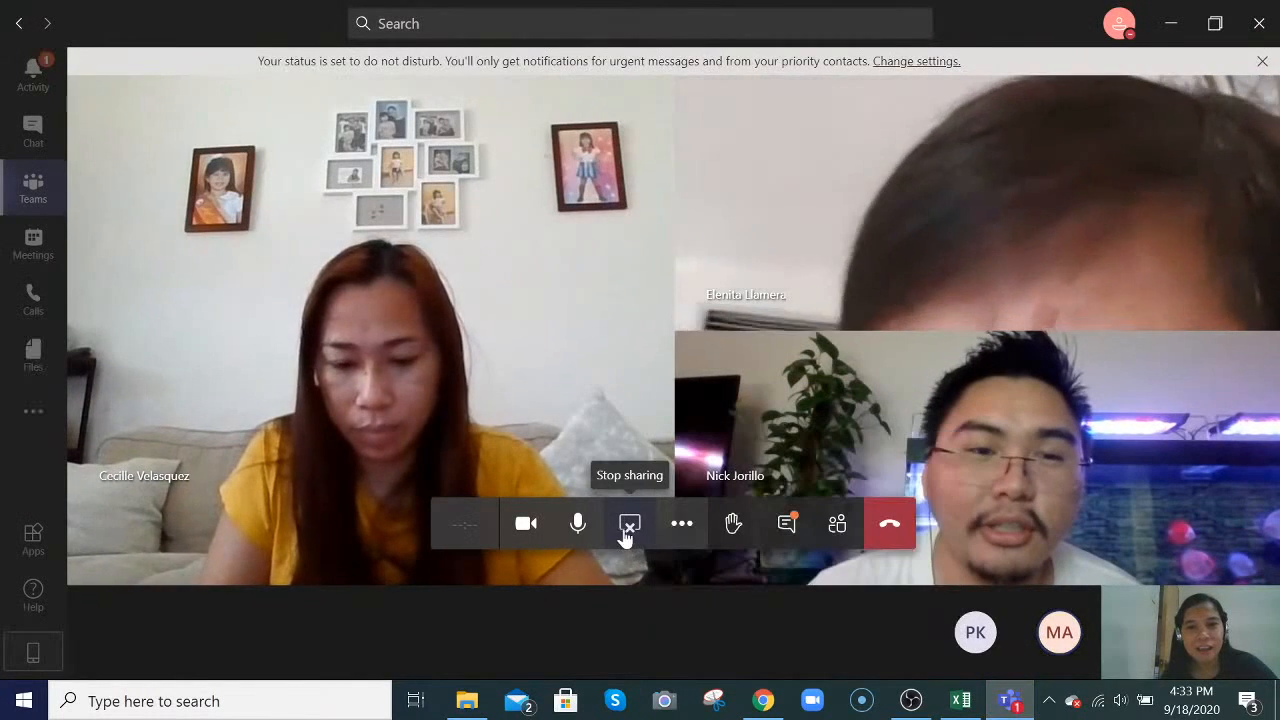
left_click(630, 530)
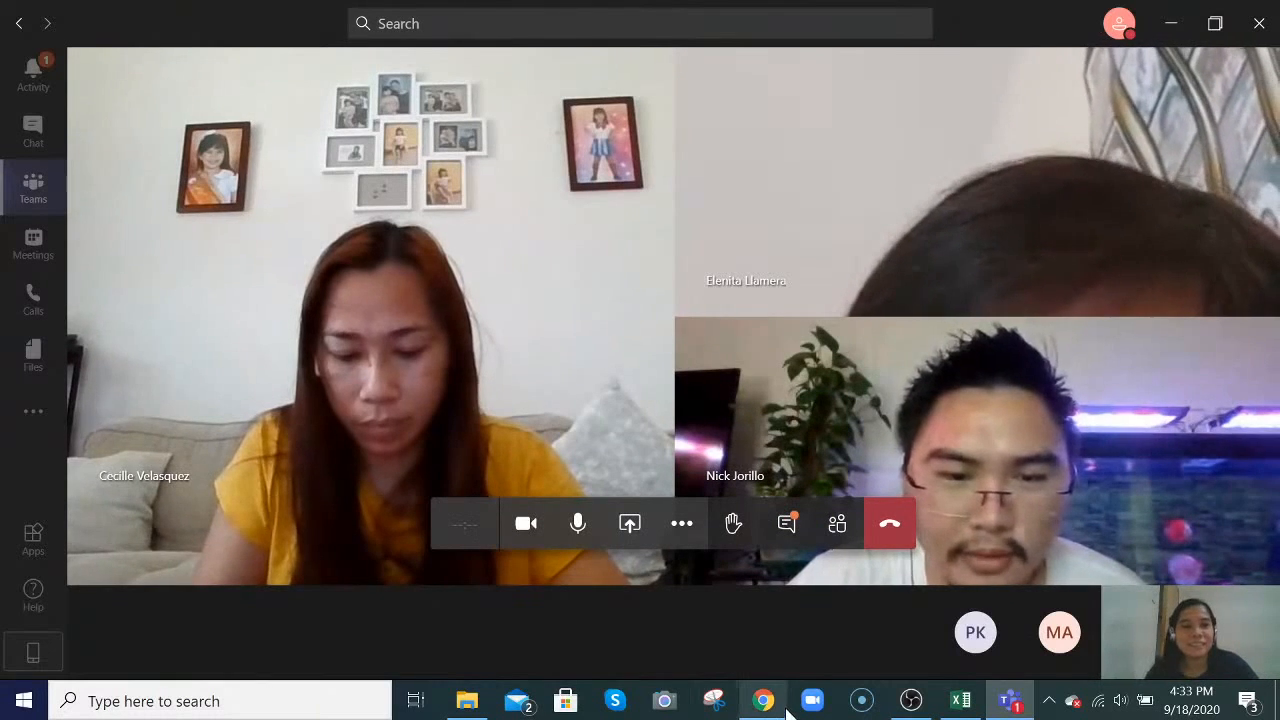
left_click(965, 716)
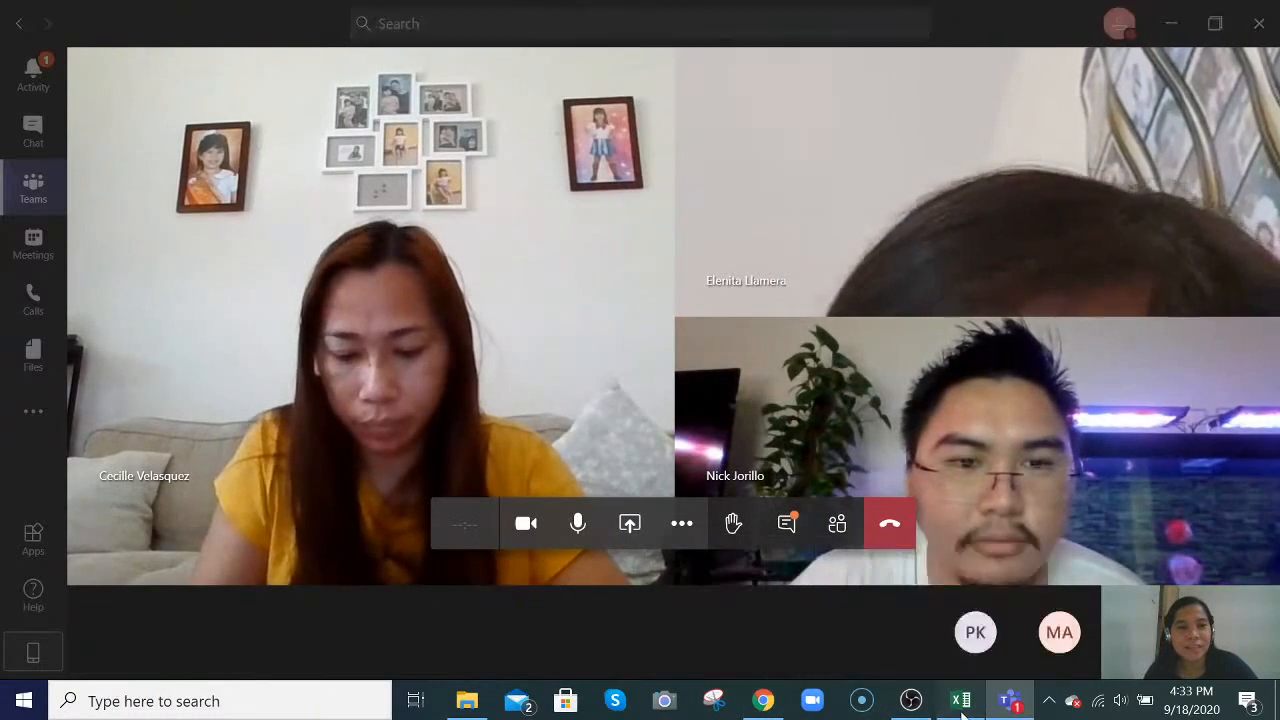
left_click(814, 469)
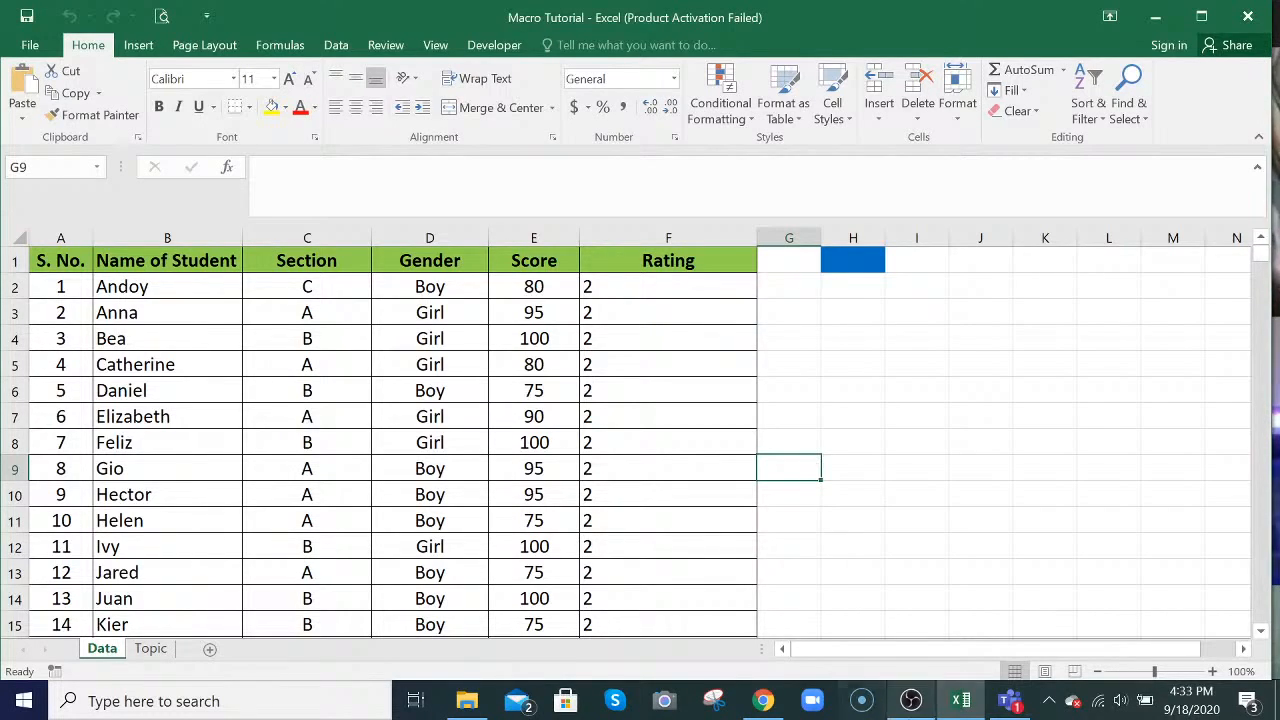
mouse_move(1022, 708)
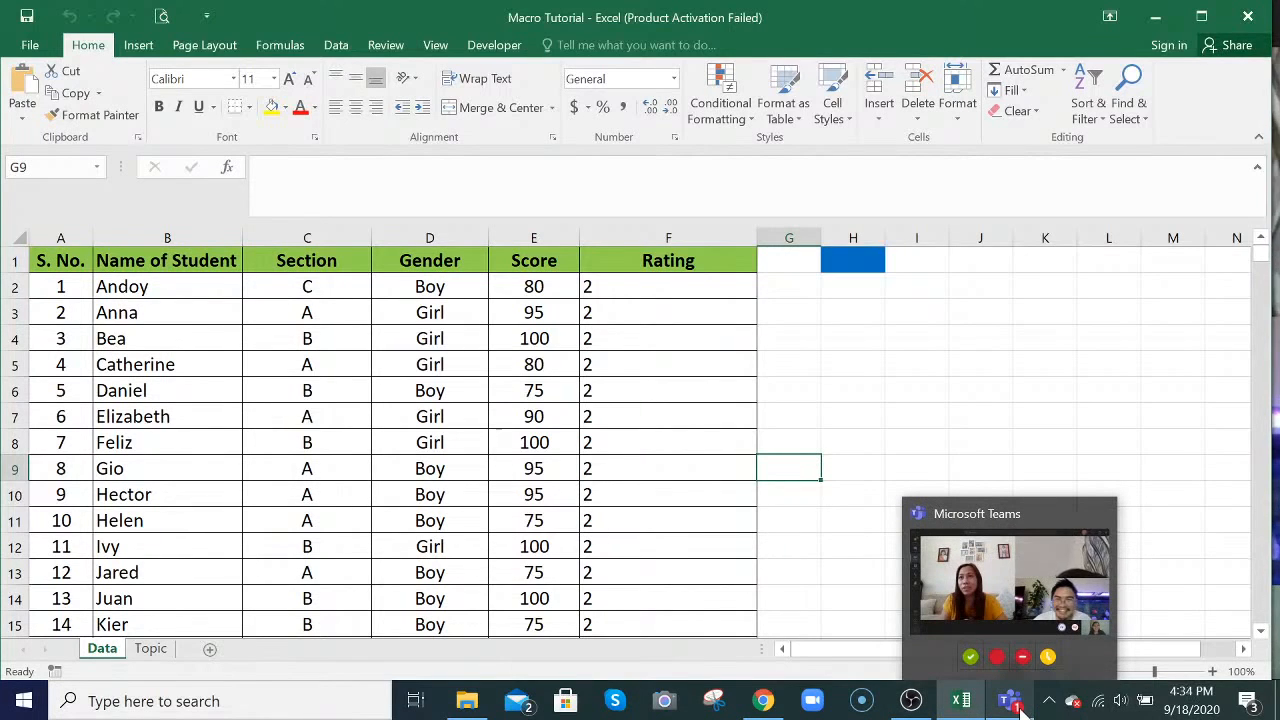
left_click(567, 442)
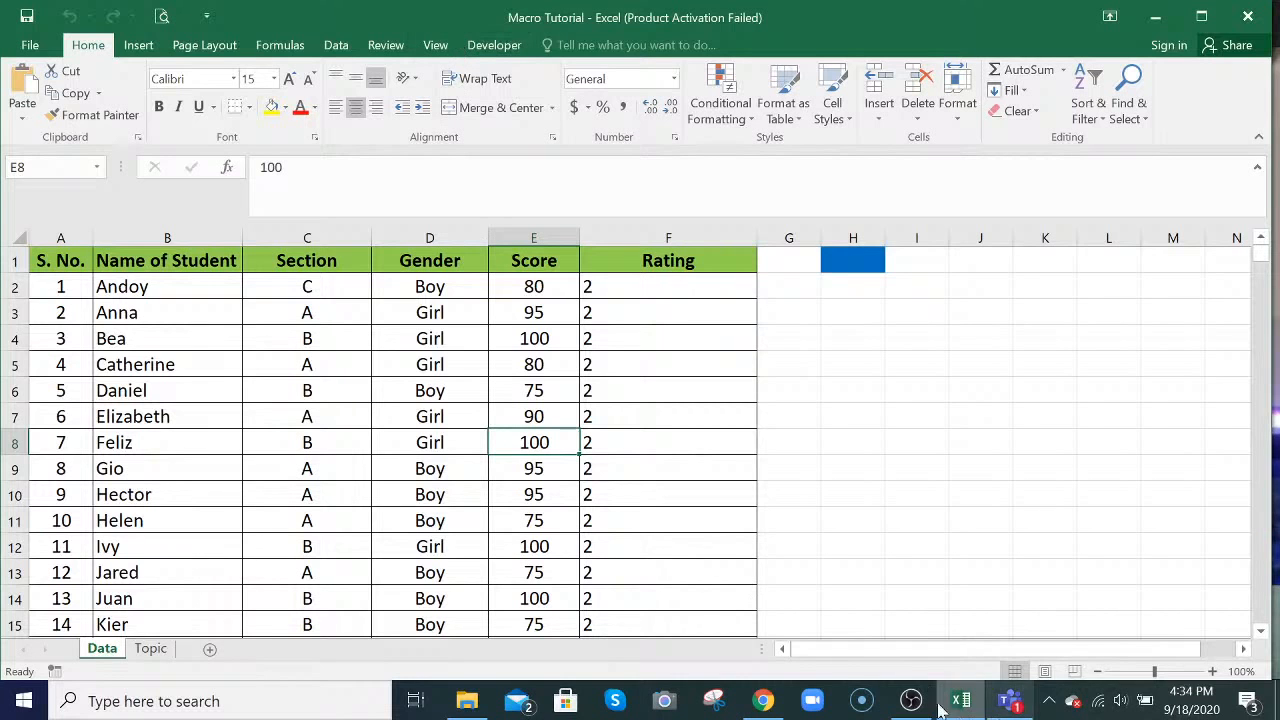
mouse_move(910, 708)
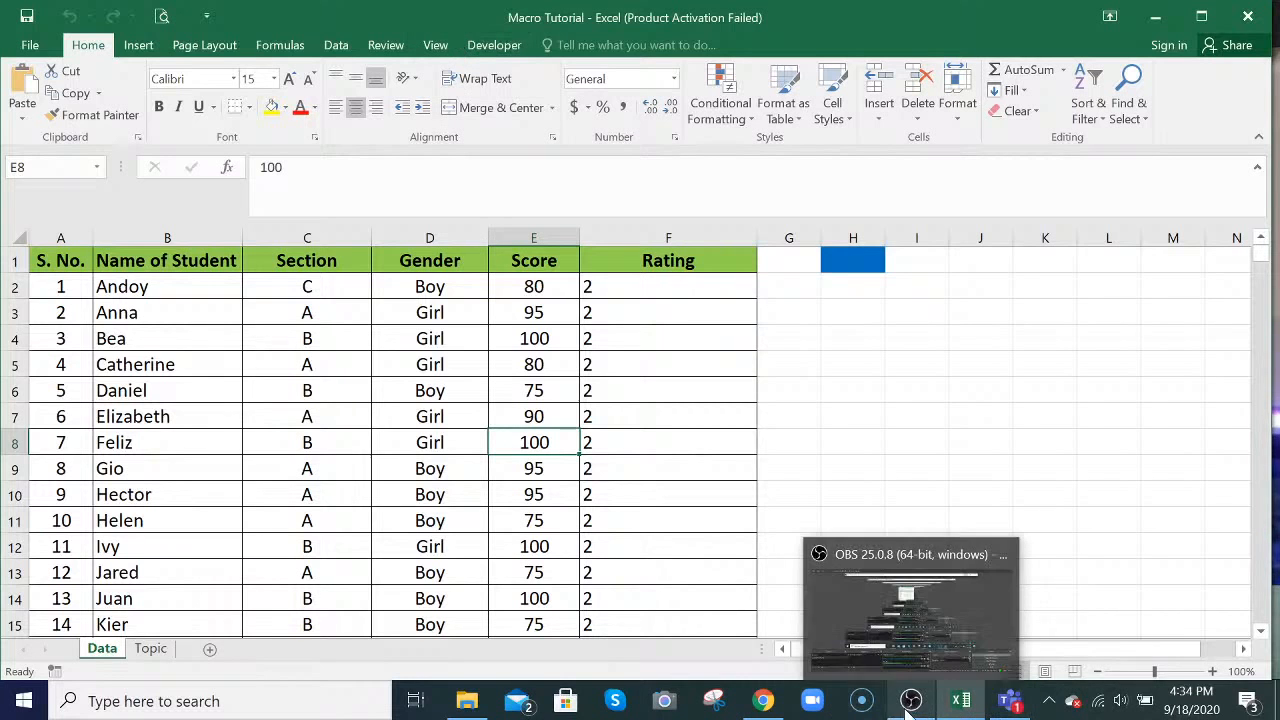
- Switch to Microsoft Teams and share the Macro Tutorial Excel window in the meeting
left_click(1010, 702)
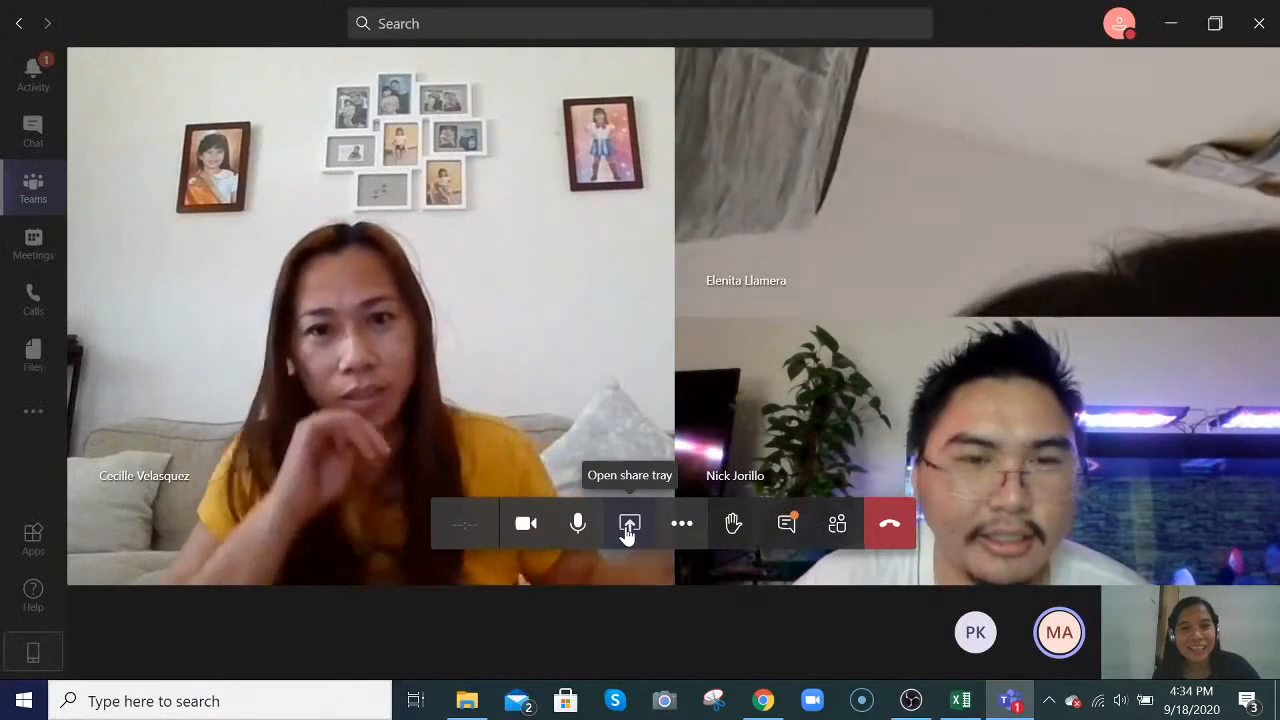
left_click(629, 526)
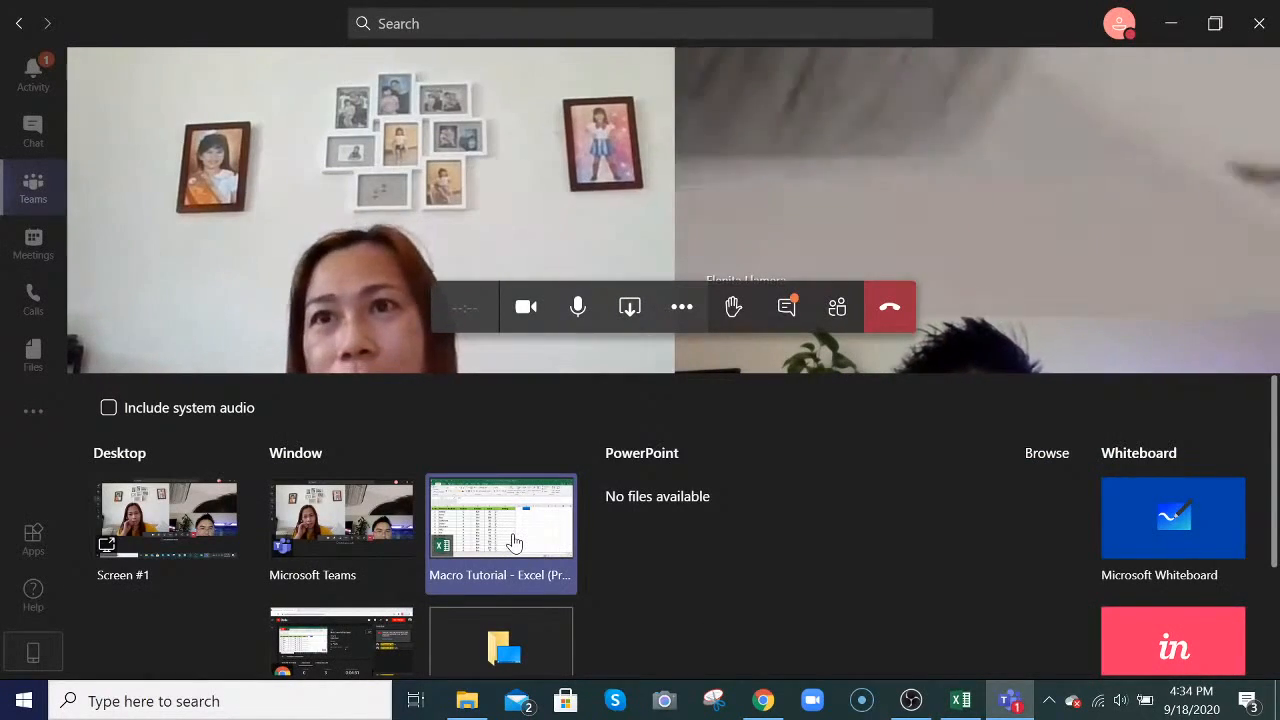
left_click(512, 541)
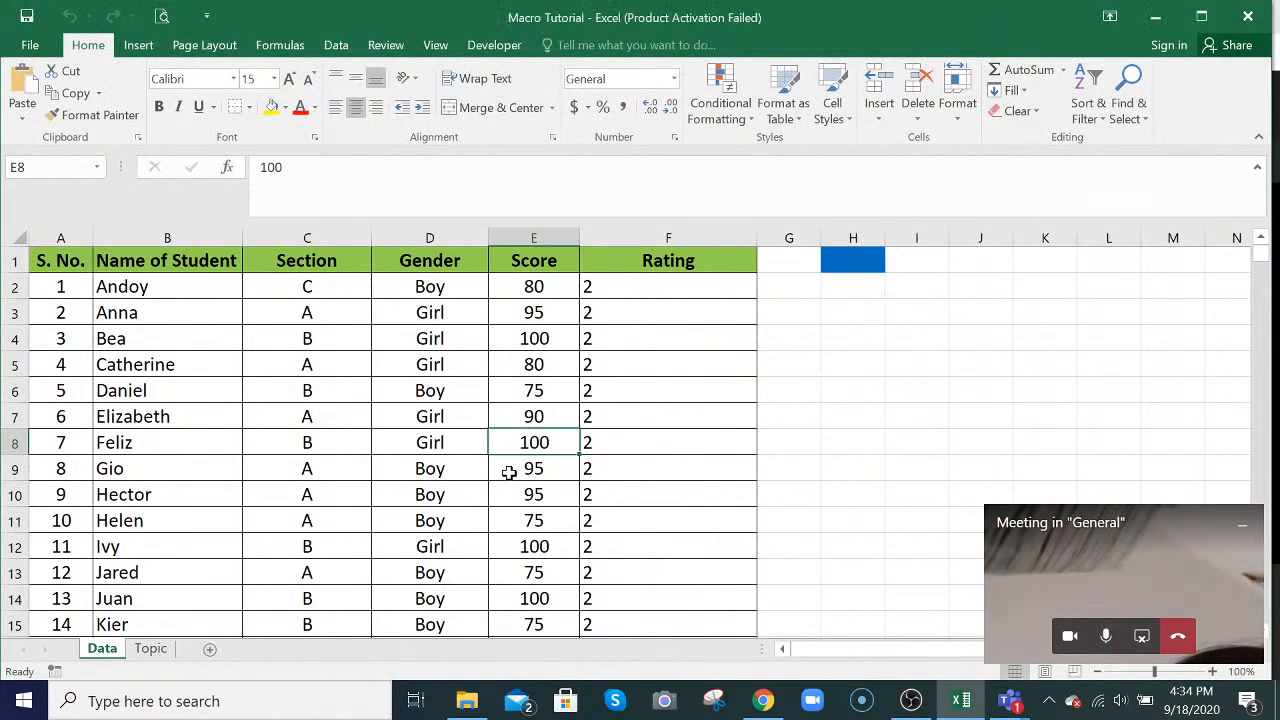
- Delete all worksheet rows below the last student record on the Data sheet, from row 29 down
left_click(289, 287)
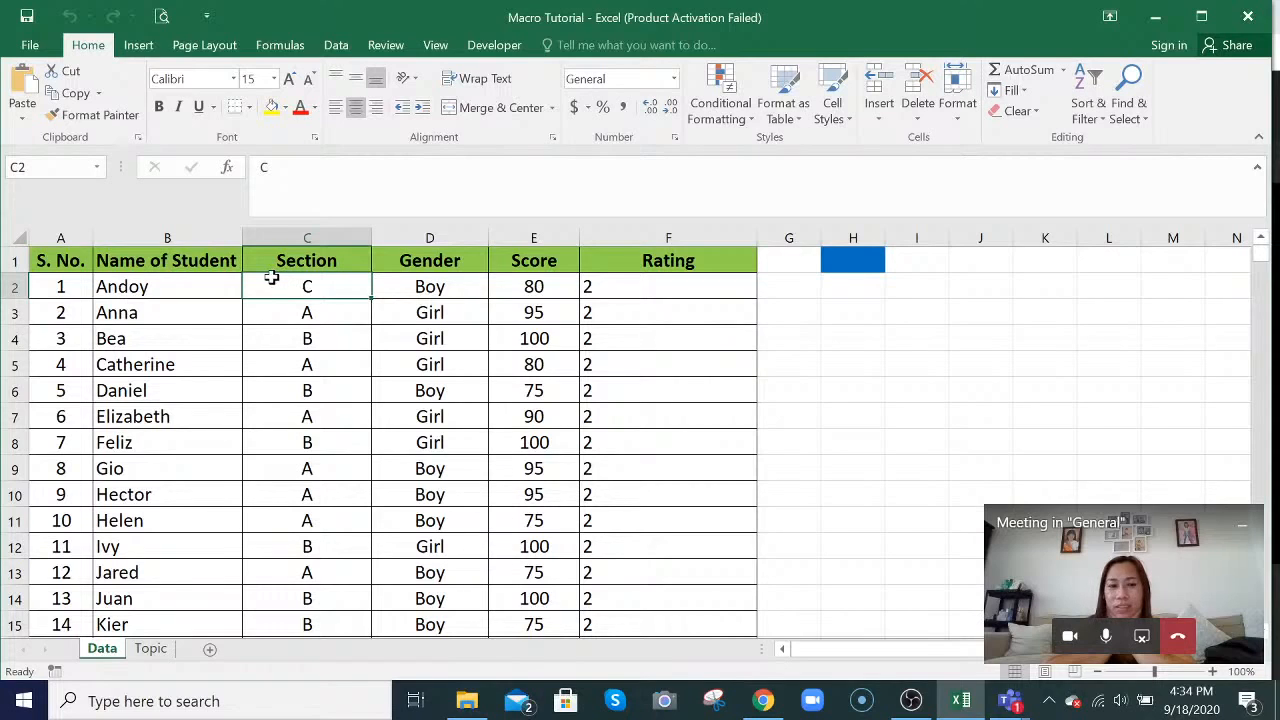
scroll(535, 457, "down", 3)
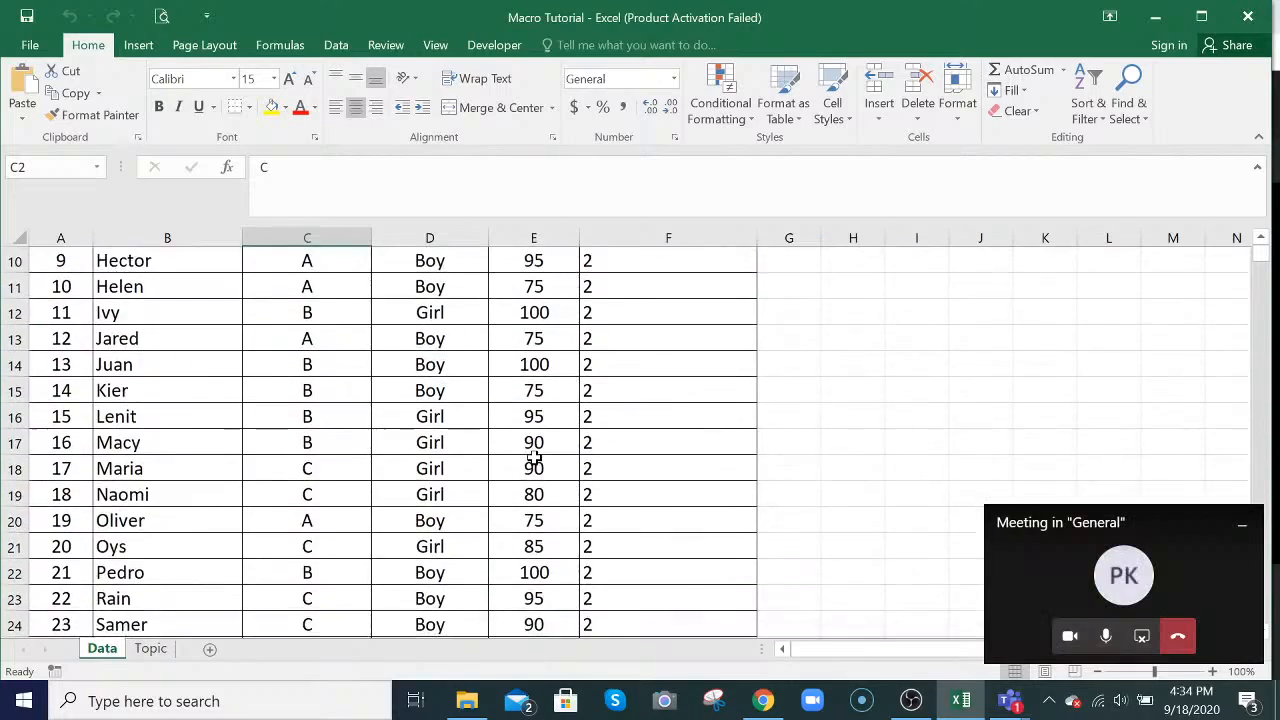
scroll(535, 457, "up", 3)
scroll(530, 460, "down", 8)
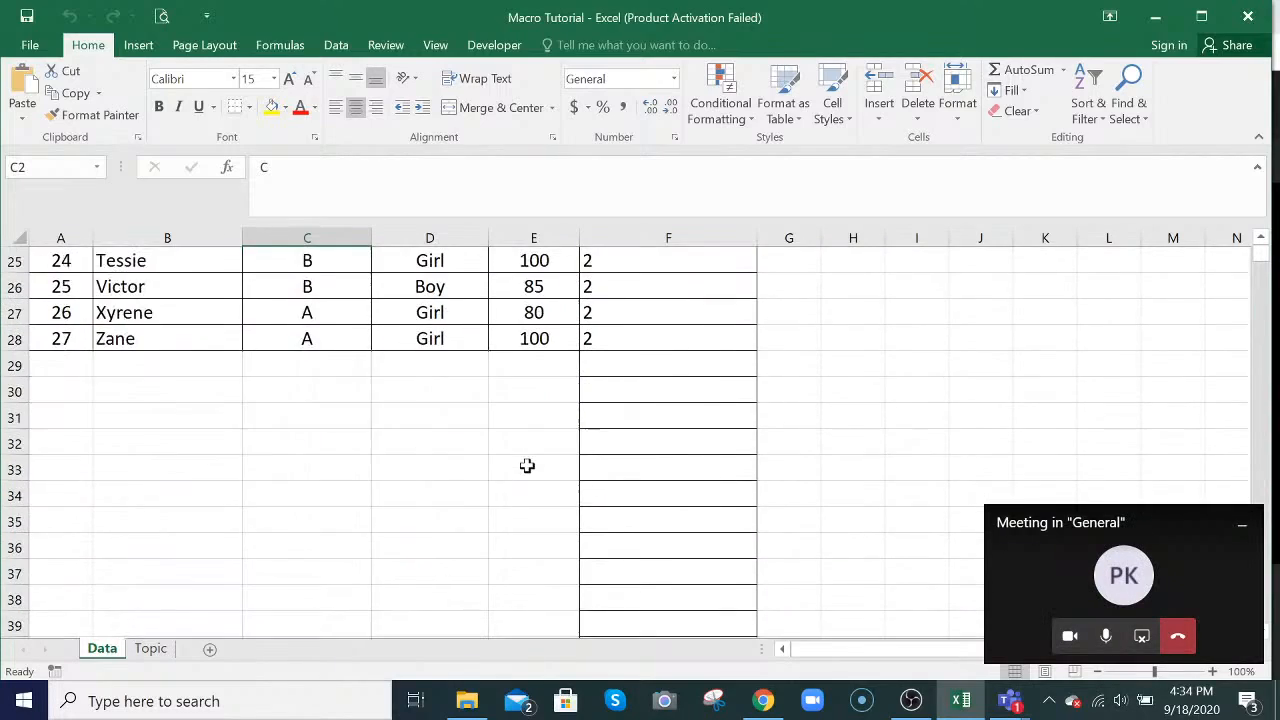
scroll(527, 466, "up", 8)
scroll(527, 466, "down", 8)
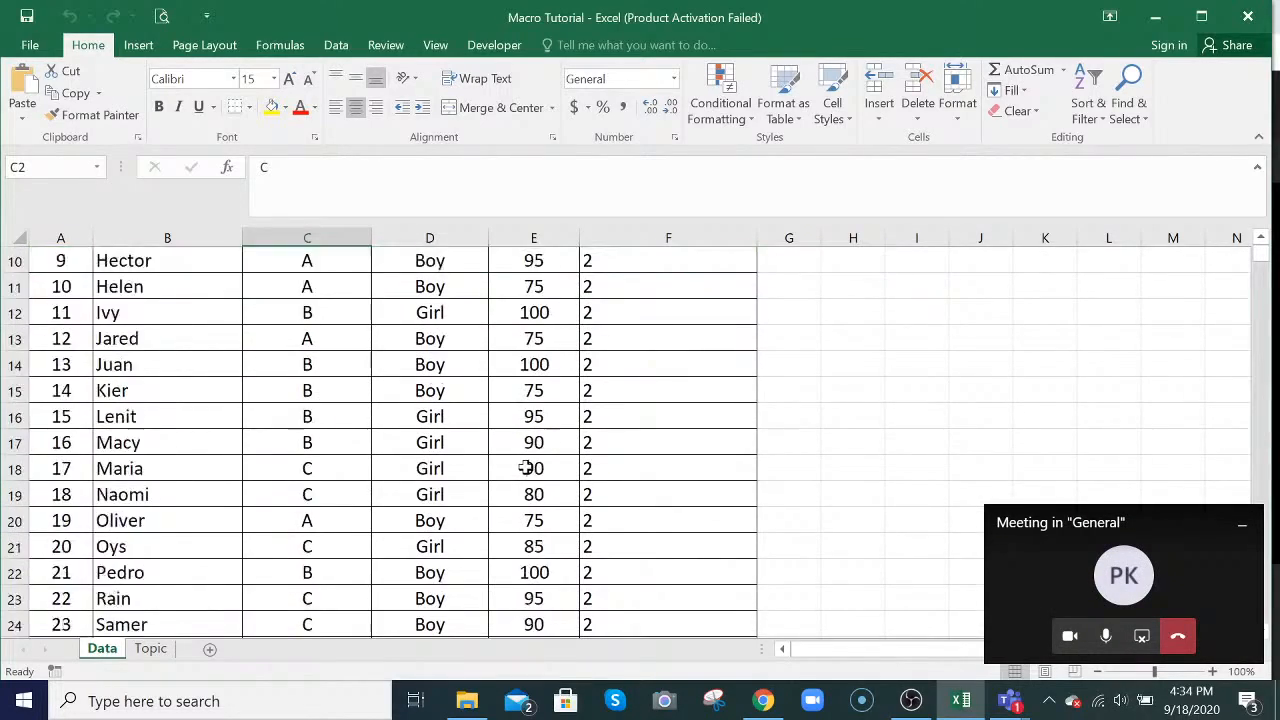
left_click(679, 366)
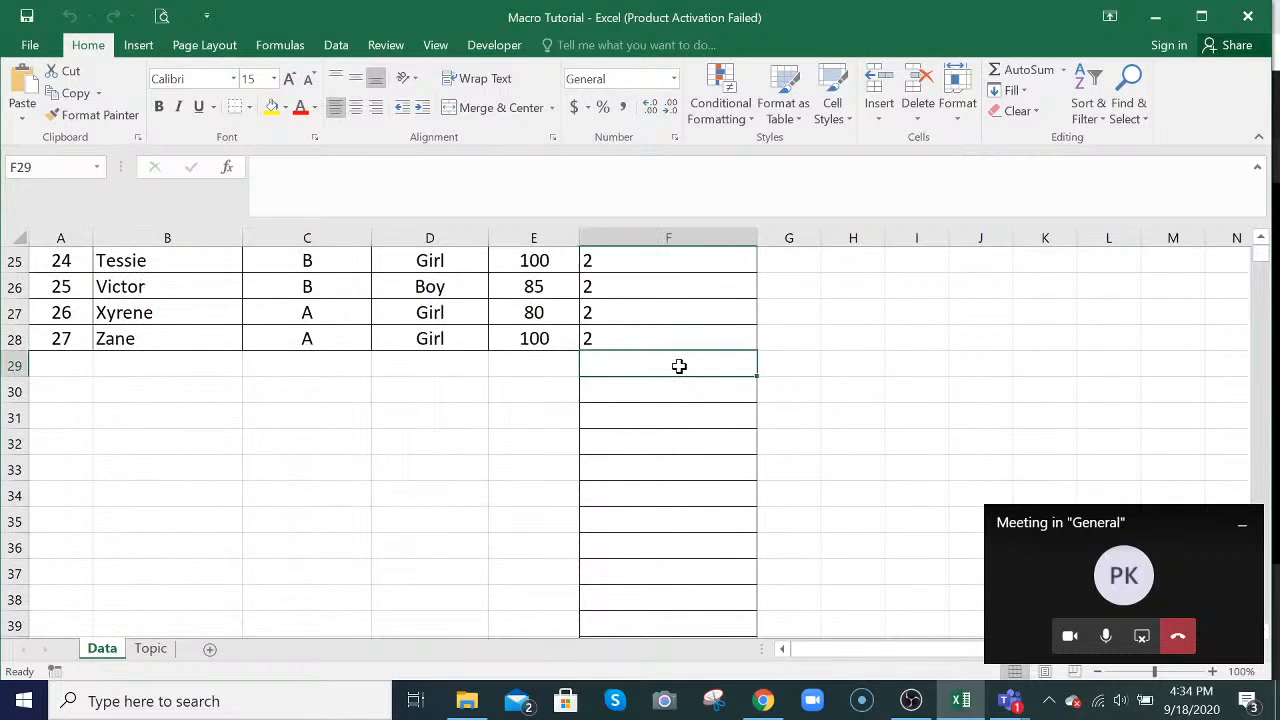
key("shift+space")
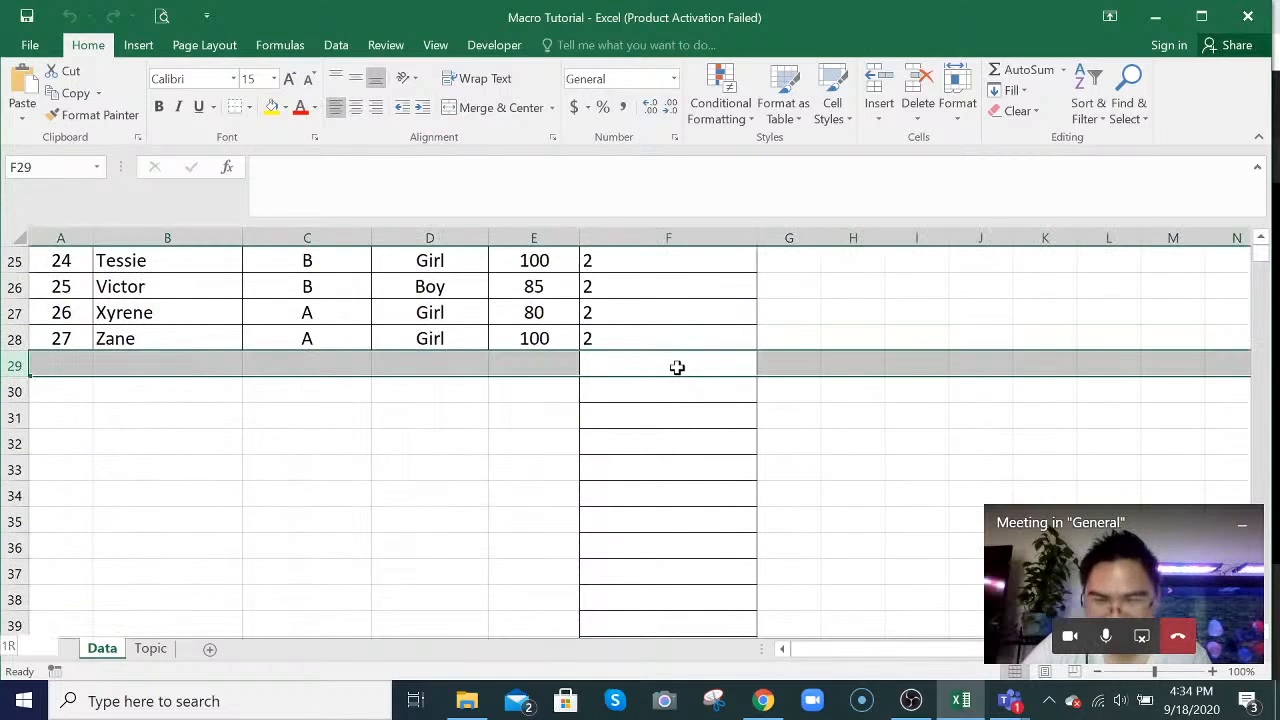
key("ctrl+shift+Down")
key("ctrl+minus")
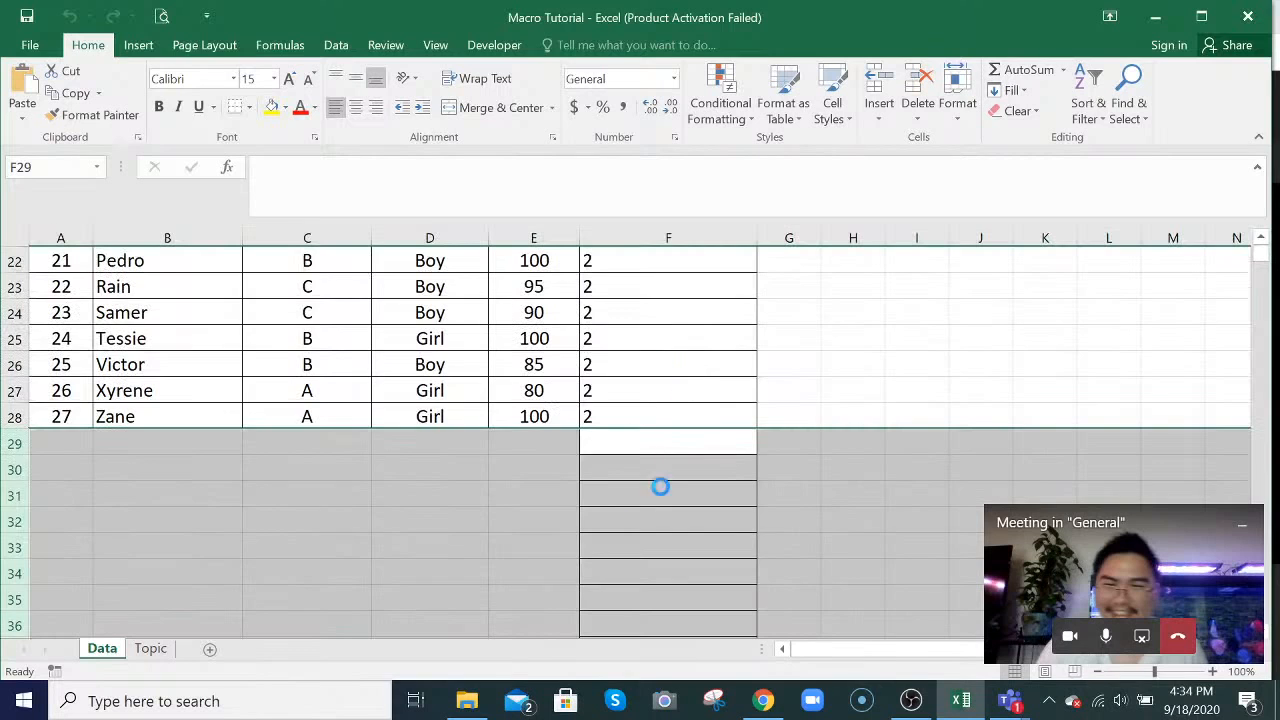
left_click(628, 537)
- Freeze the panes at cell D2 so the header row and columns A to C stay visible
scroll(590, 510, "up", 7)
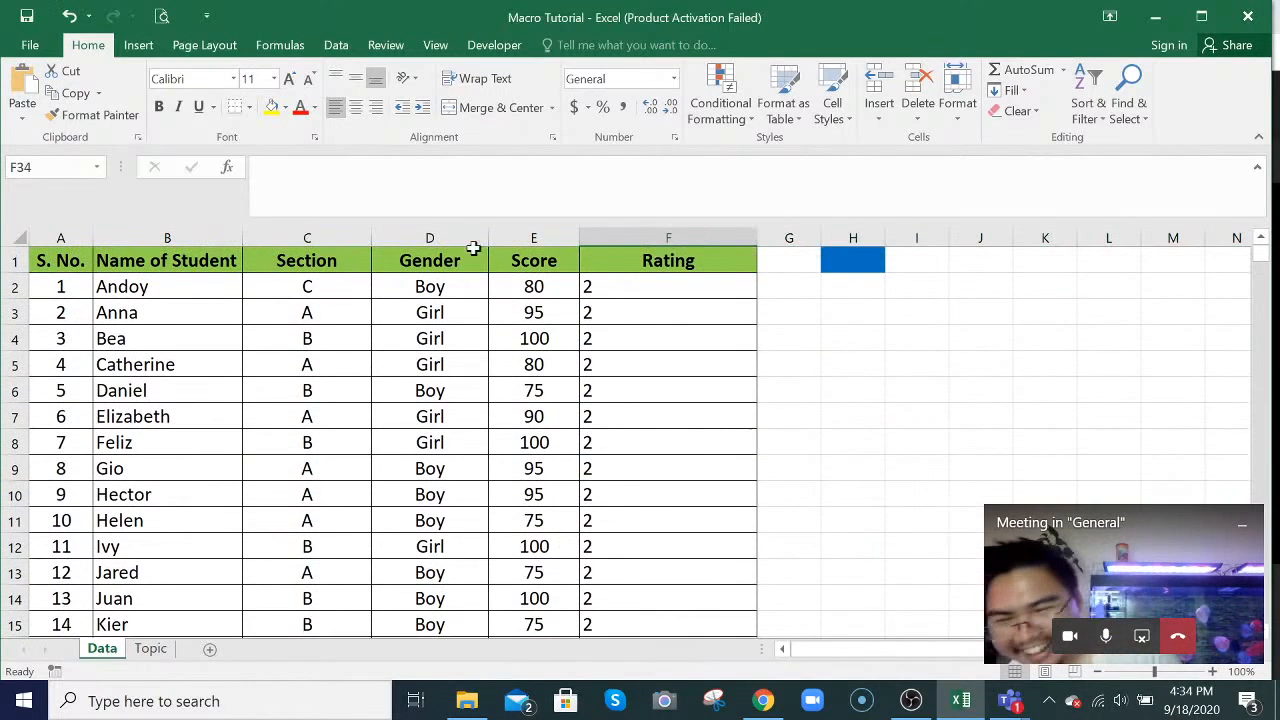
left_click(440, 287)
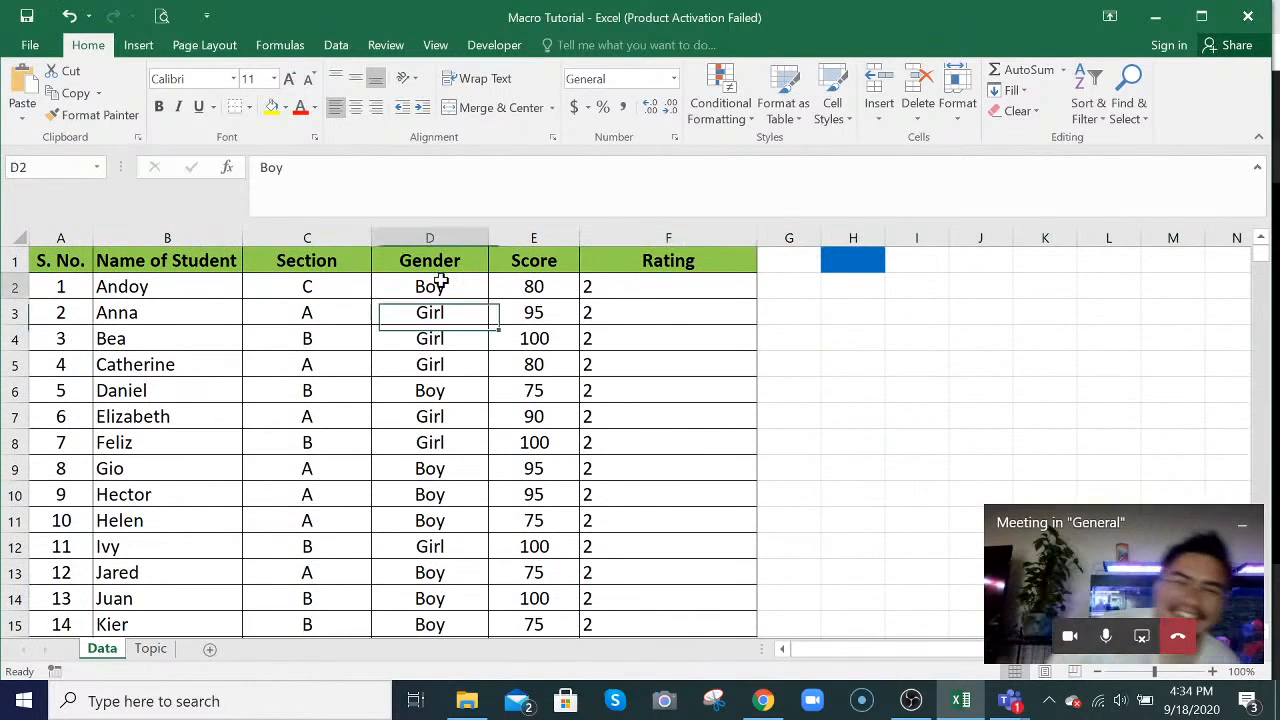
left_click(435, 45)
left_click(605, 110)
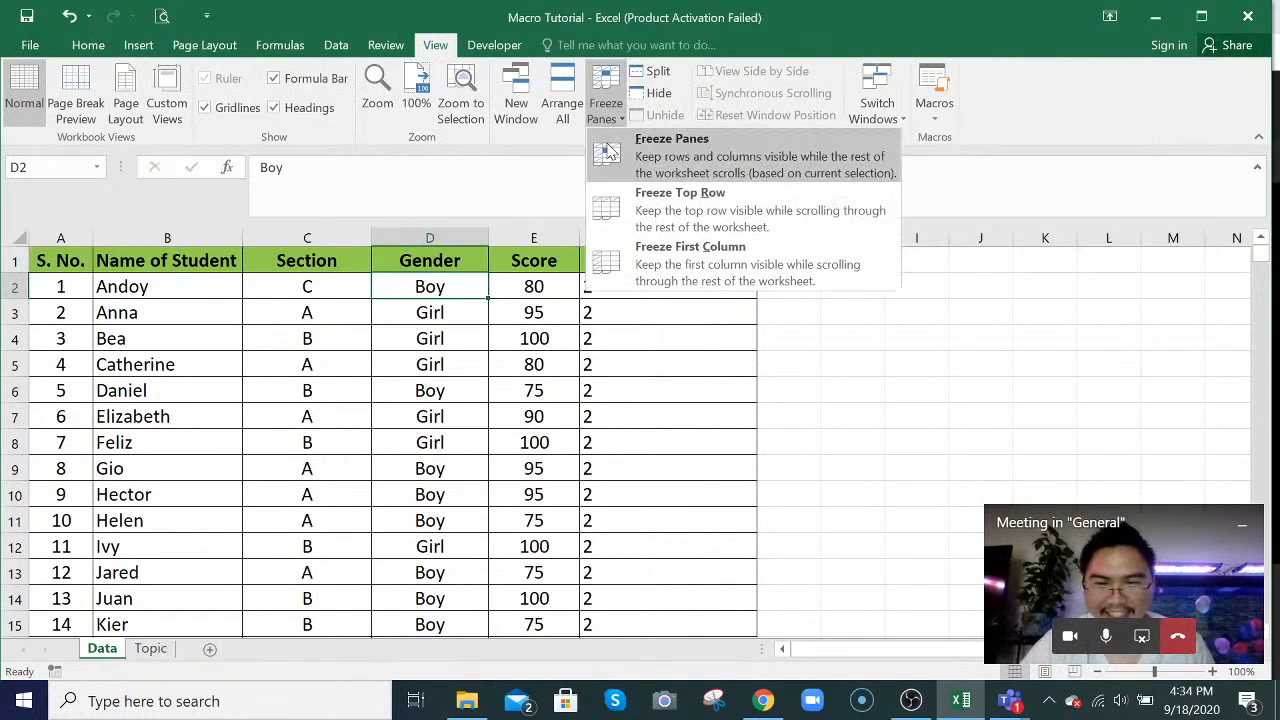
left_click(610, 162)
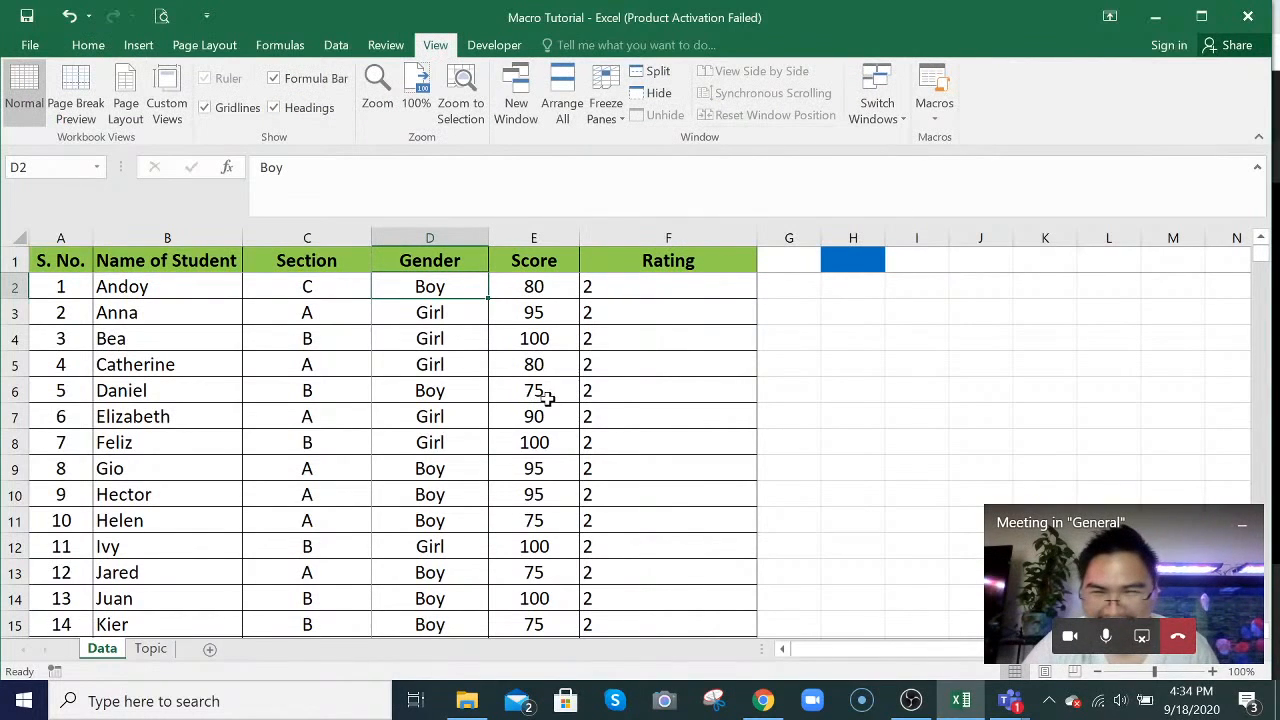
- Check in the ribbon customization options that the Developer tab is enabled, and accept the settings
left_click(514, 258)
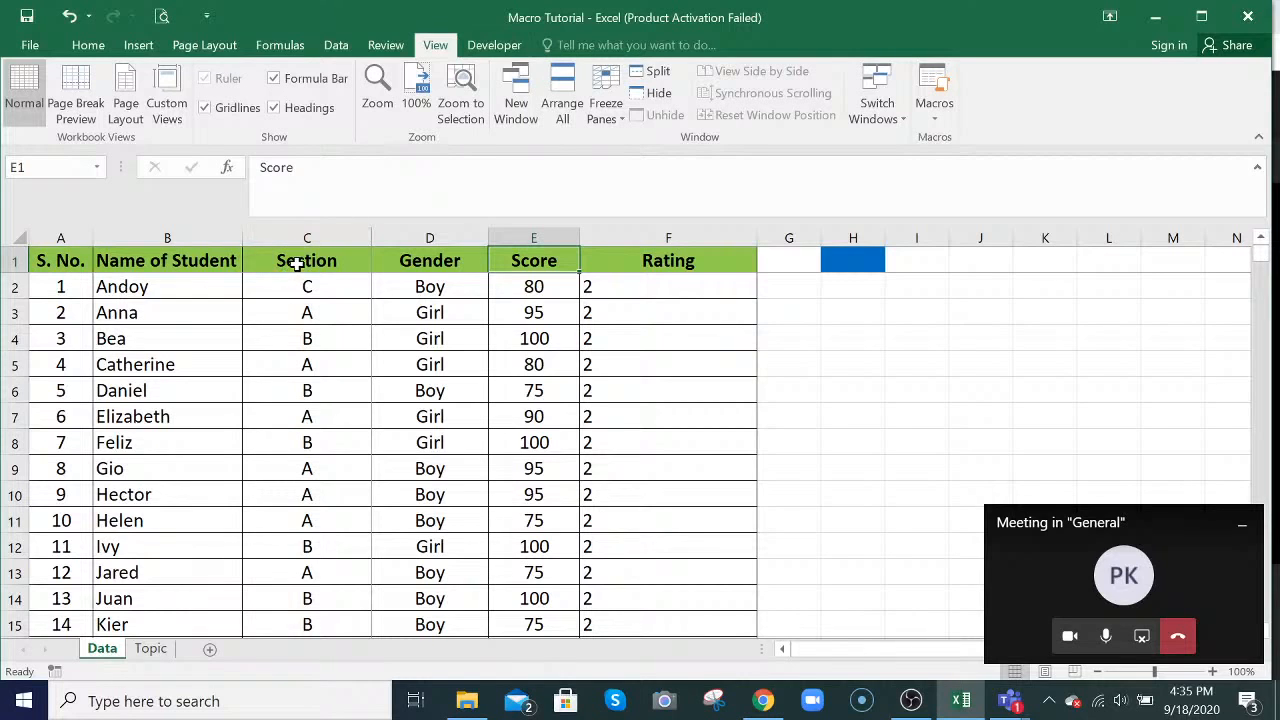
left_click(30, 45)
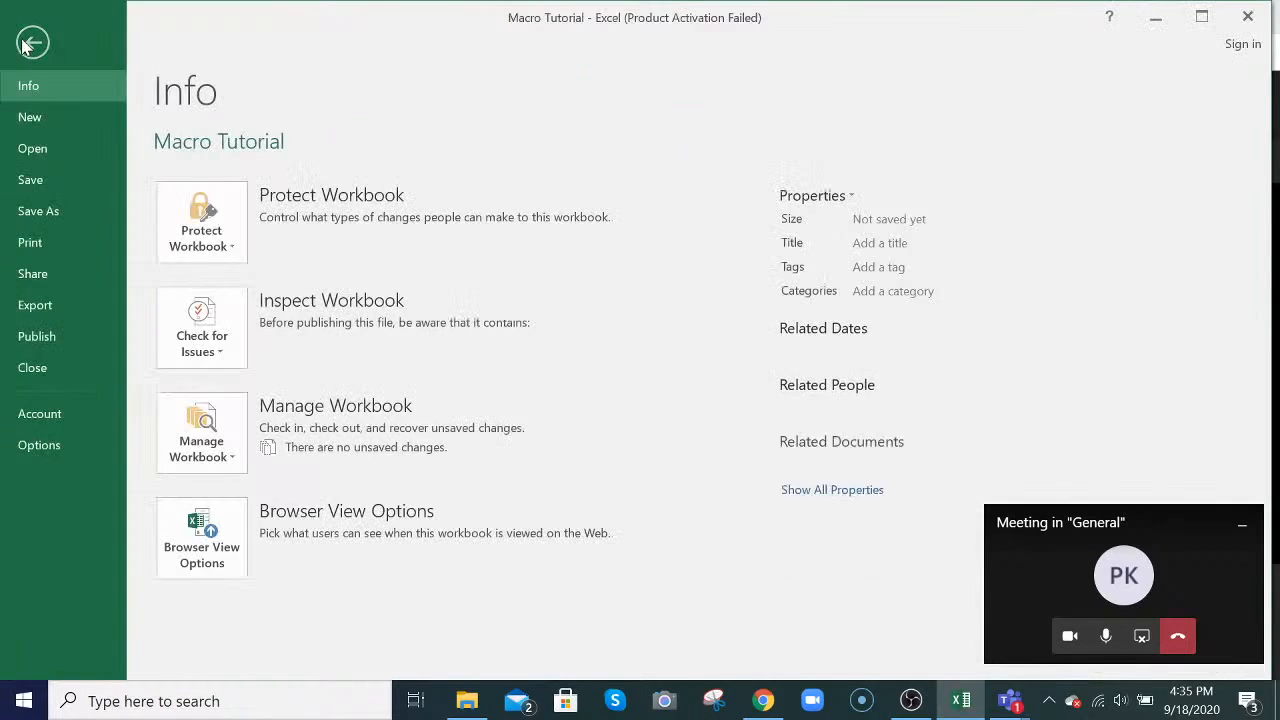
left_click(39, 448)
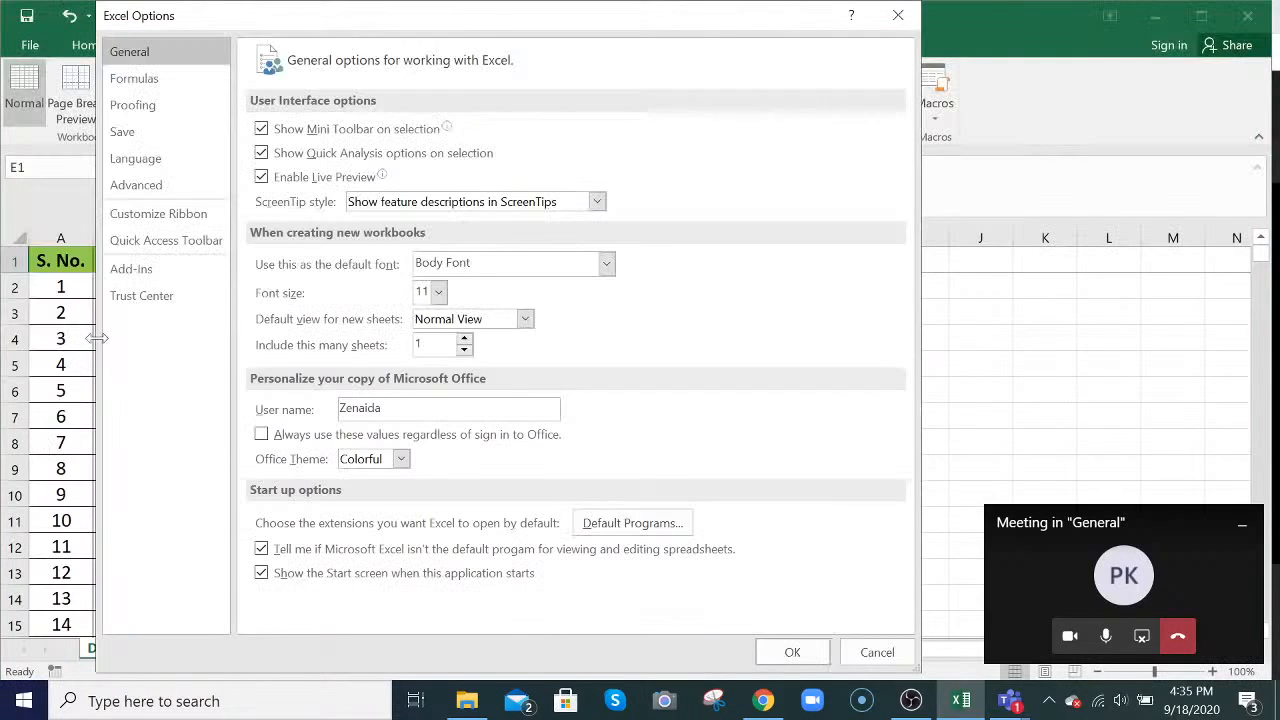
left_click(146, 222)
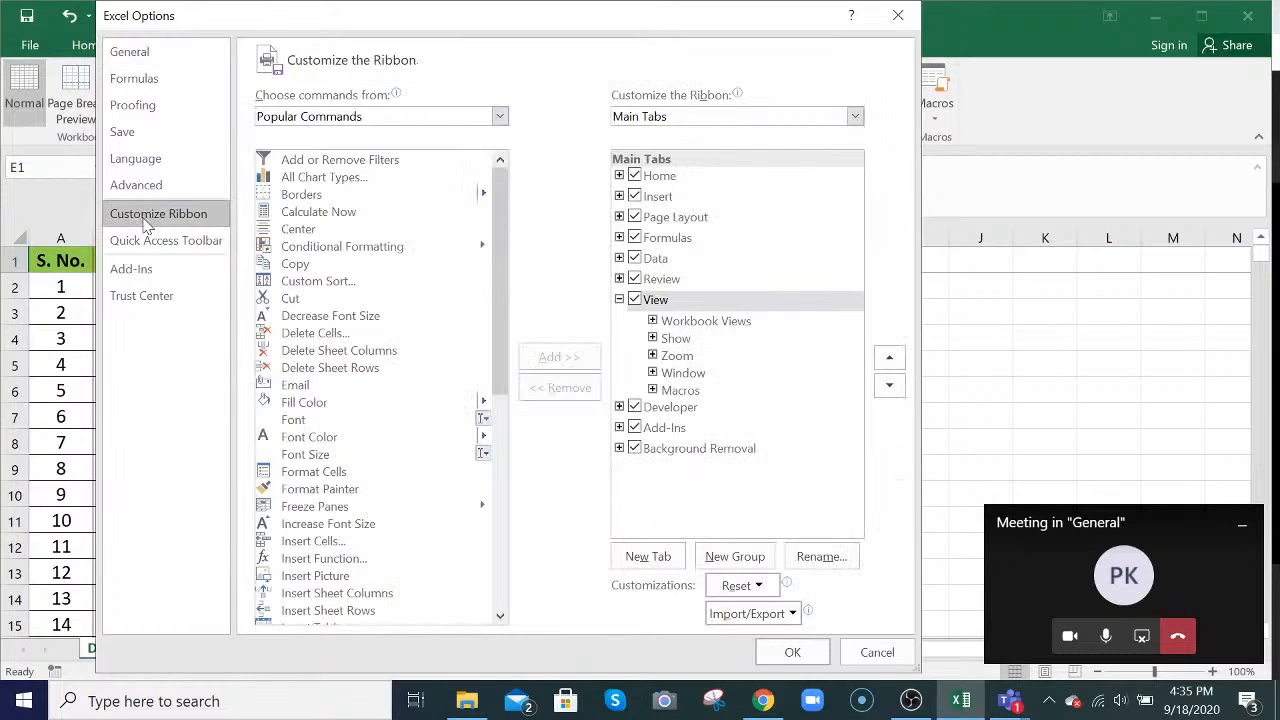
left_click(633, 405)
left_click(792, 652)
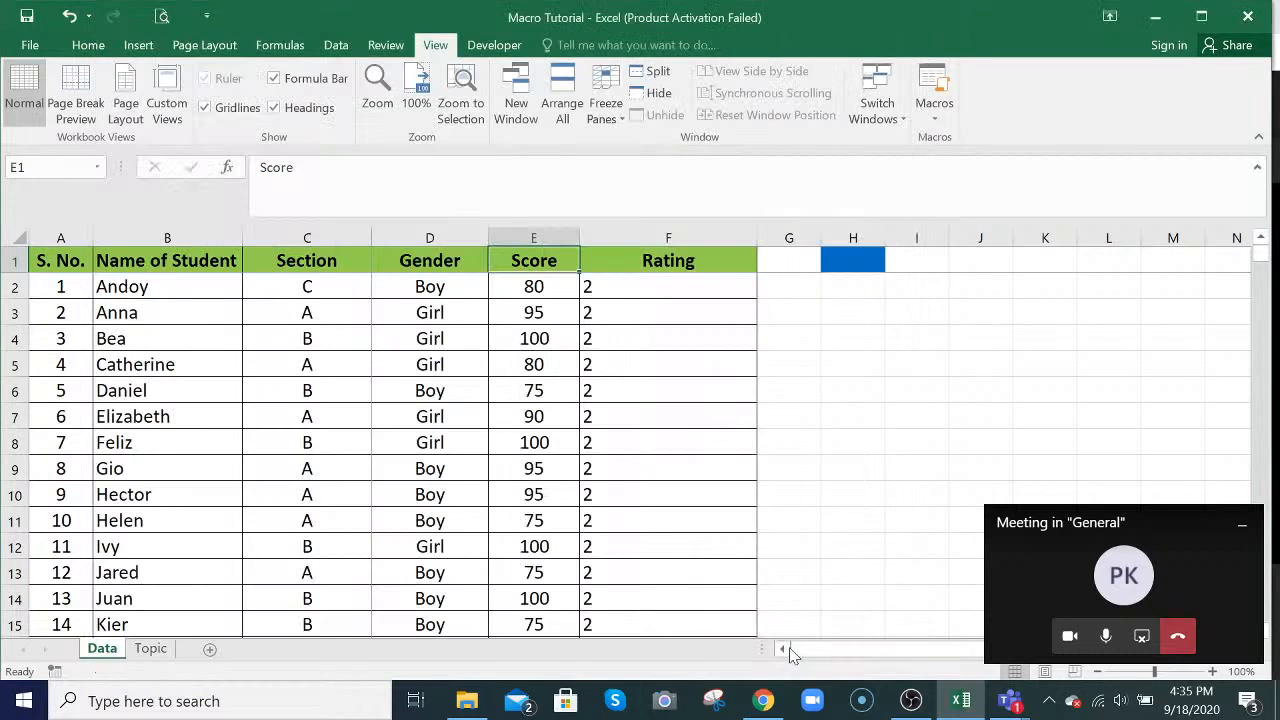
- Set up a new macro recording and enter Test Macro as the macro name
left_click(627, 353)
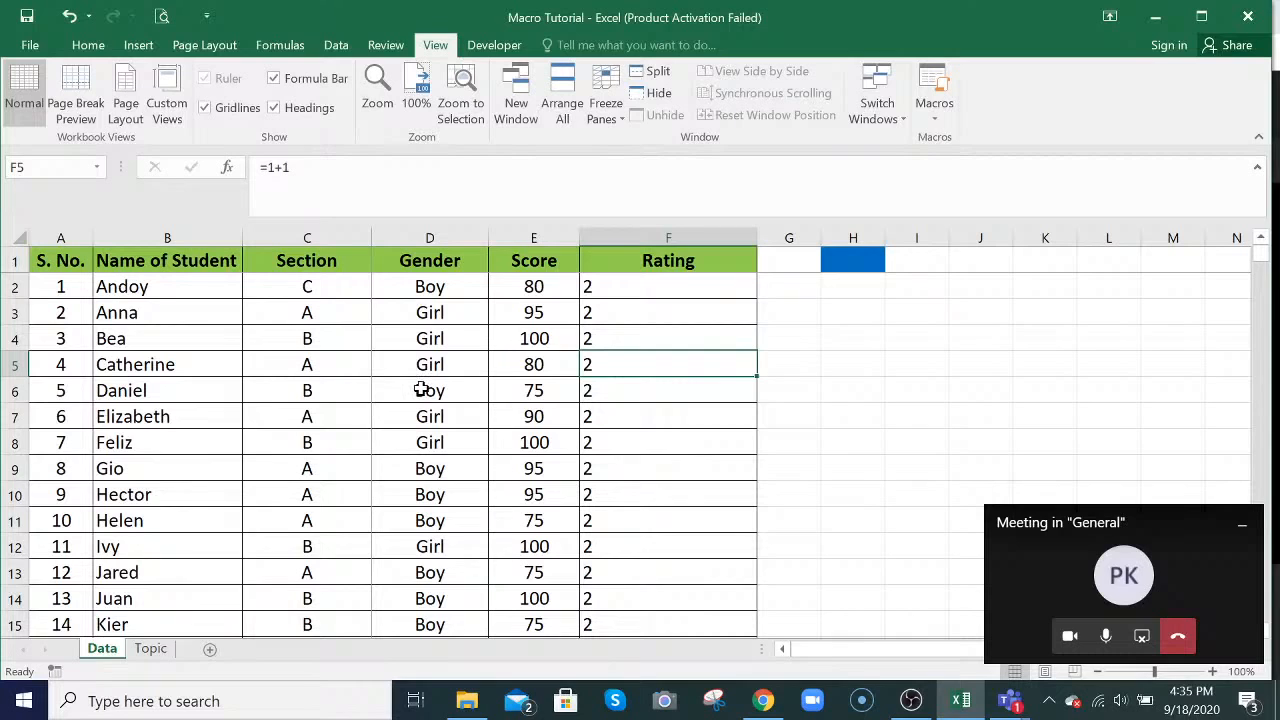
left_click(503, 47)
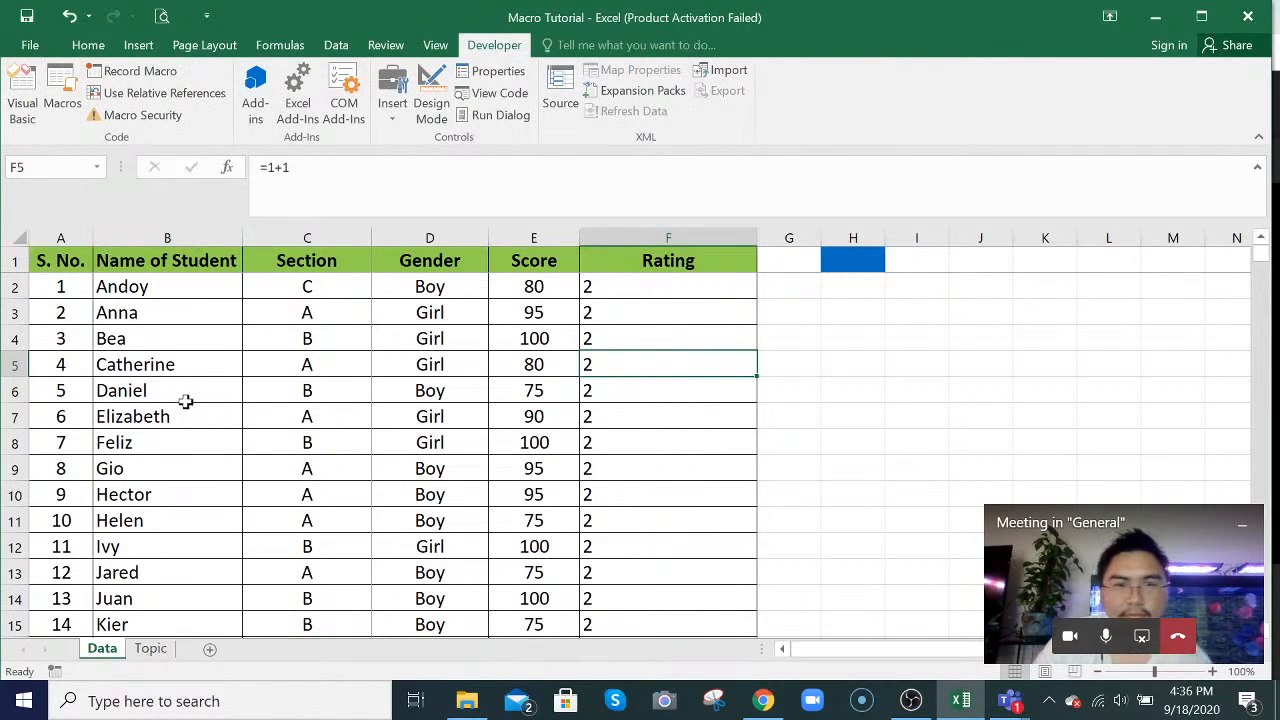
left_click(120, 78)
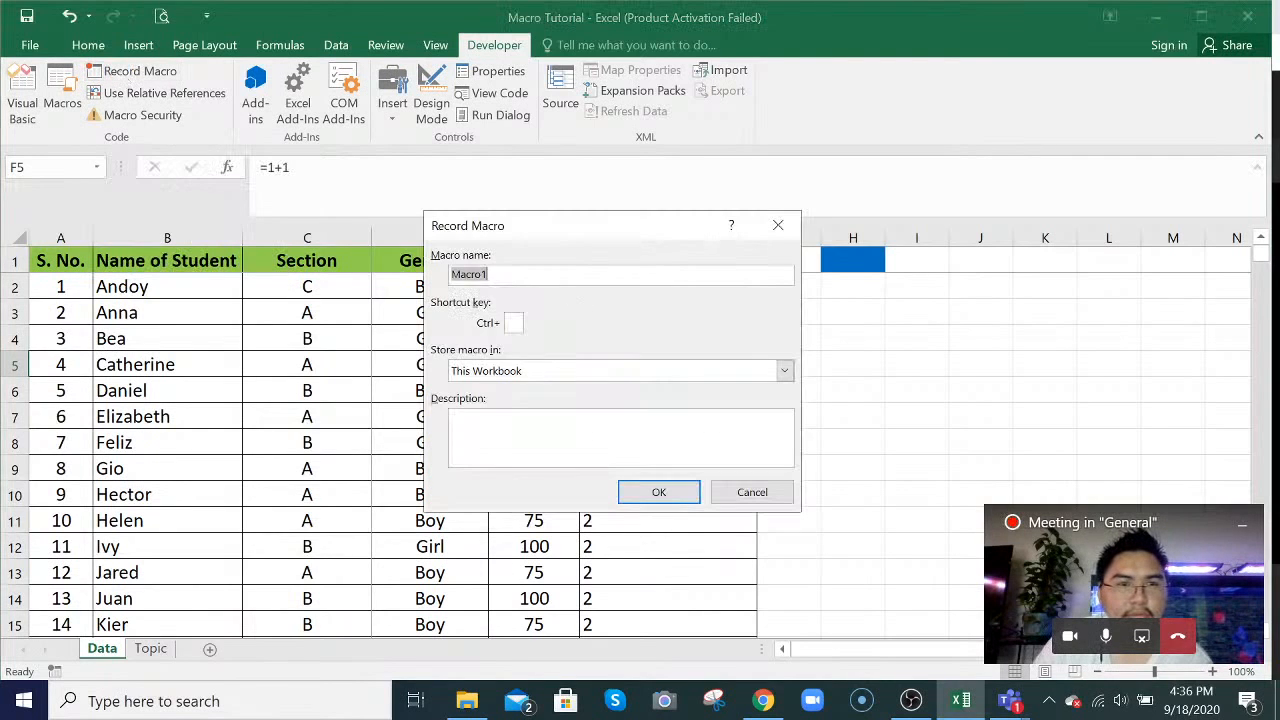
left_click_drag(569, 234, 670, 307)
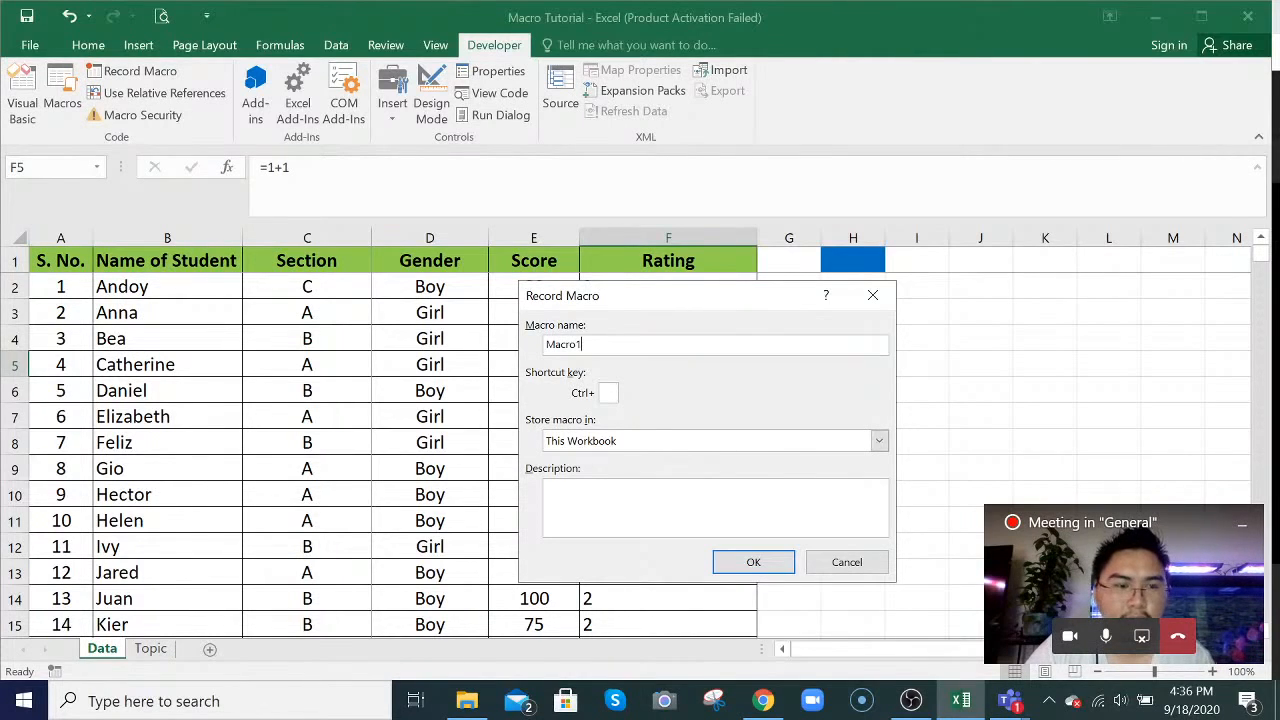
key("BackSpace")
key("BackSpace")
key("BackSpace")
key("BackSpace")
key("BackSpace")
key("BackSpace")
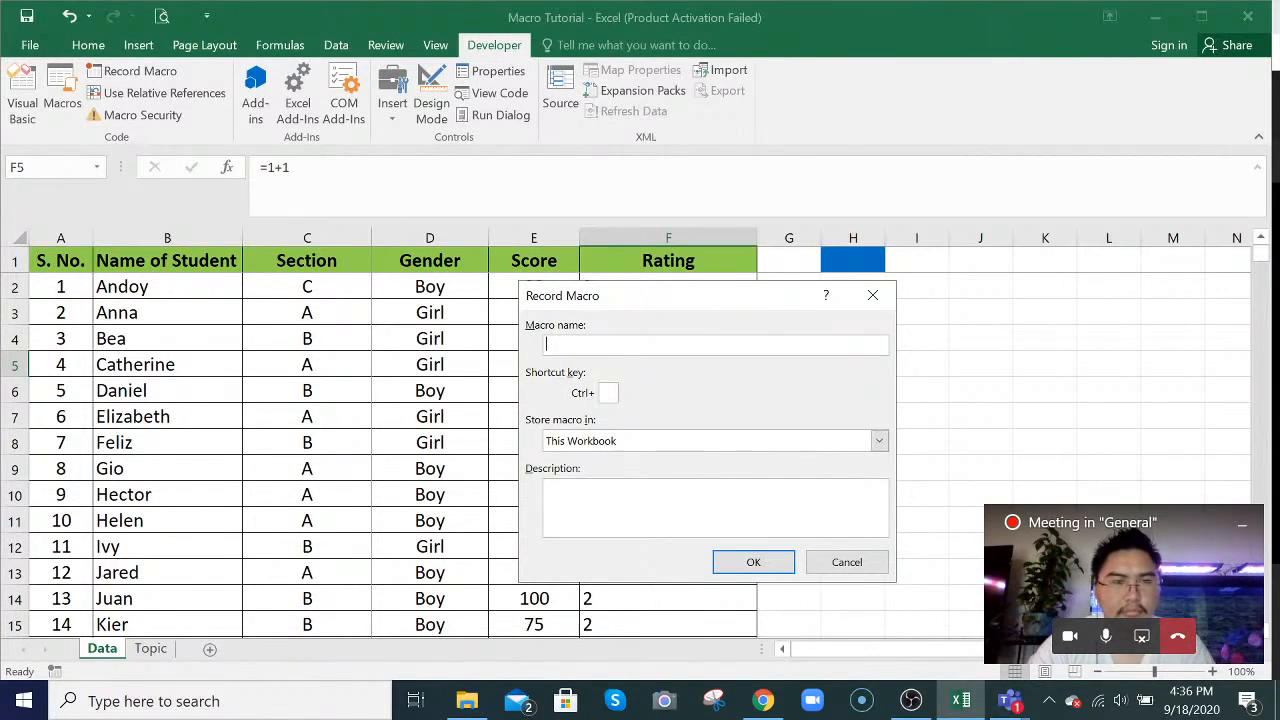
type("Te")
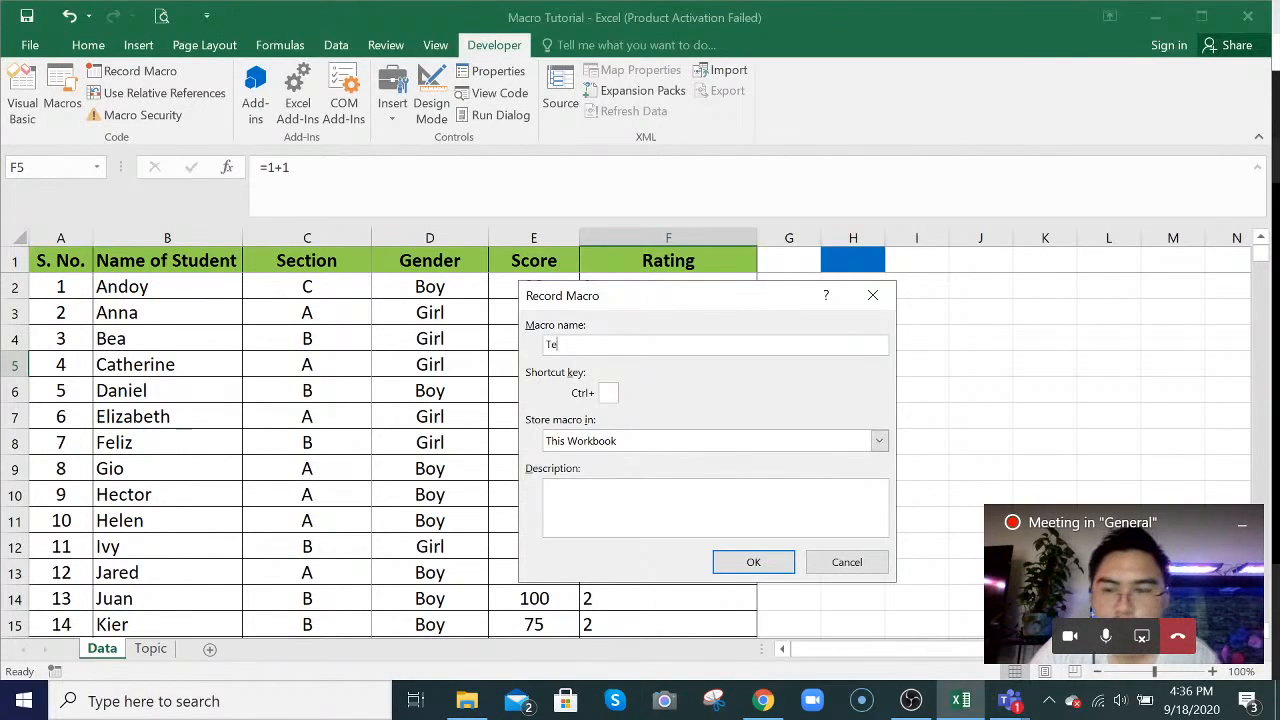
type("st Macro")
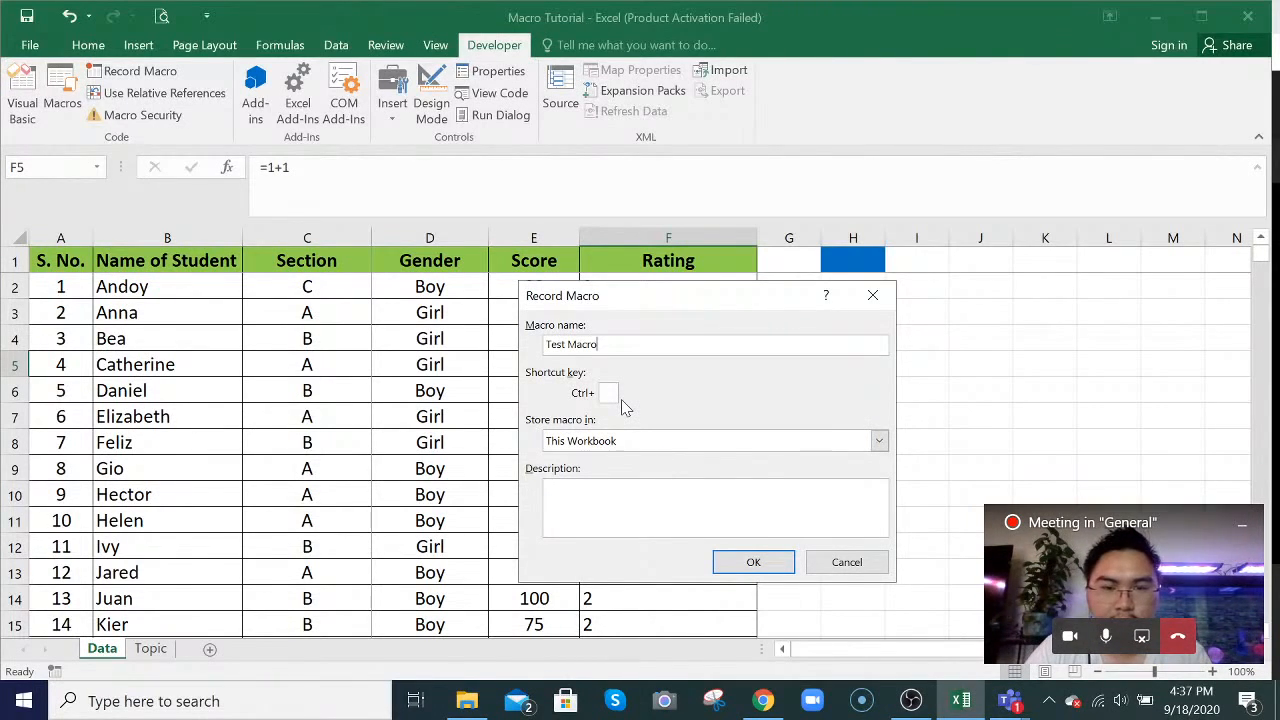
- Assign Ctrl+Shift+Z as the macro's shortcut and keep This Workbook as its storage location
type("2")
key("BackSpace")
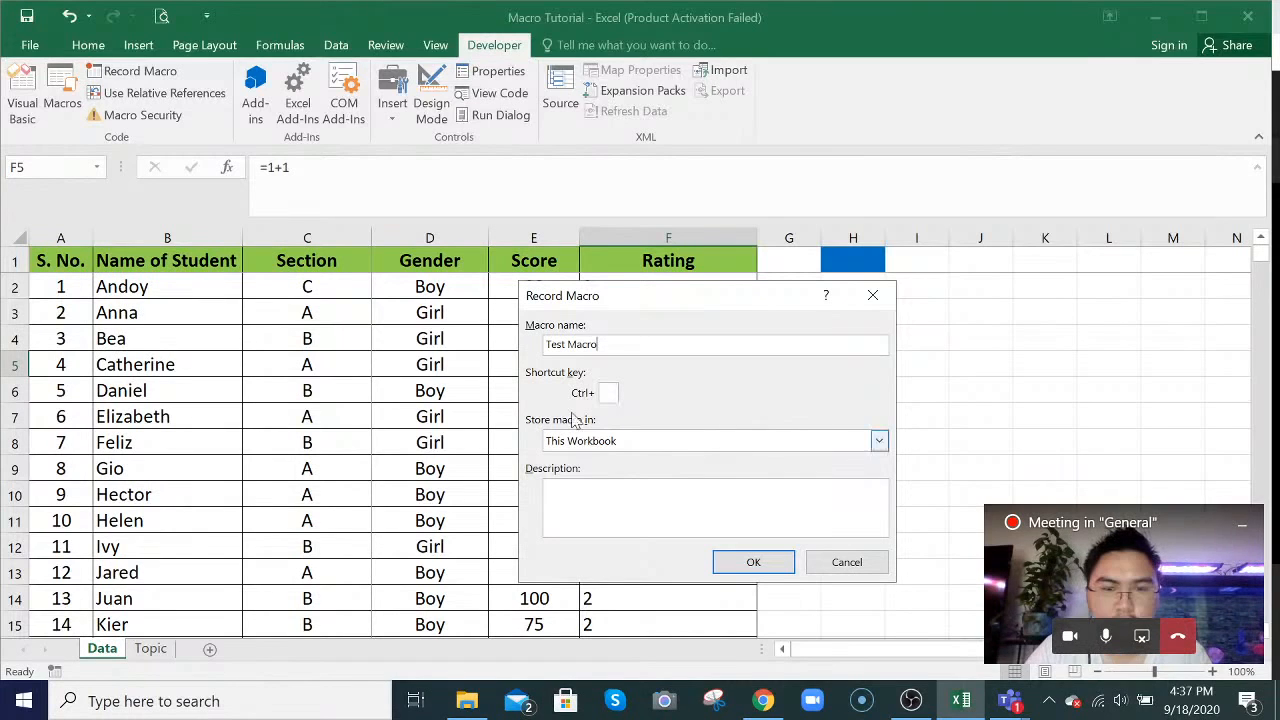
left_click(606, 393)
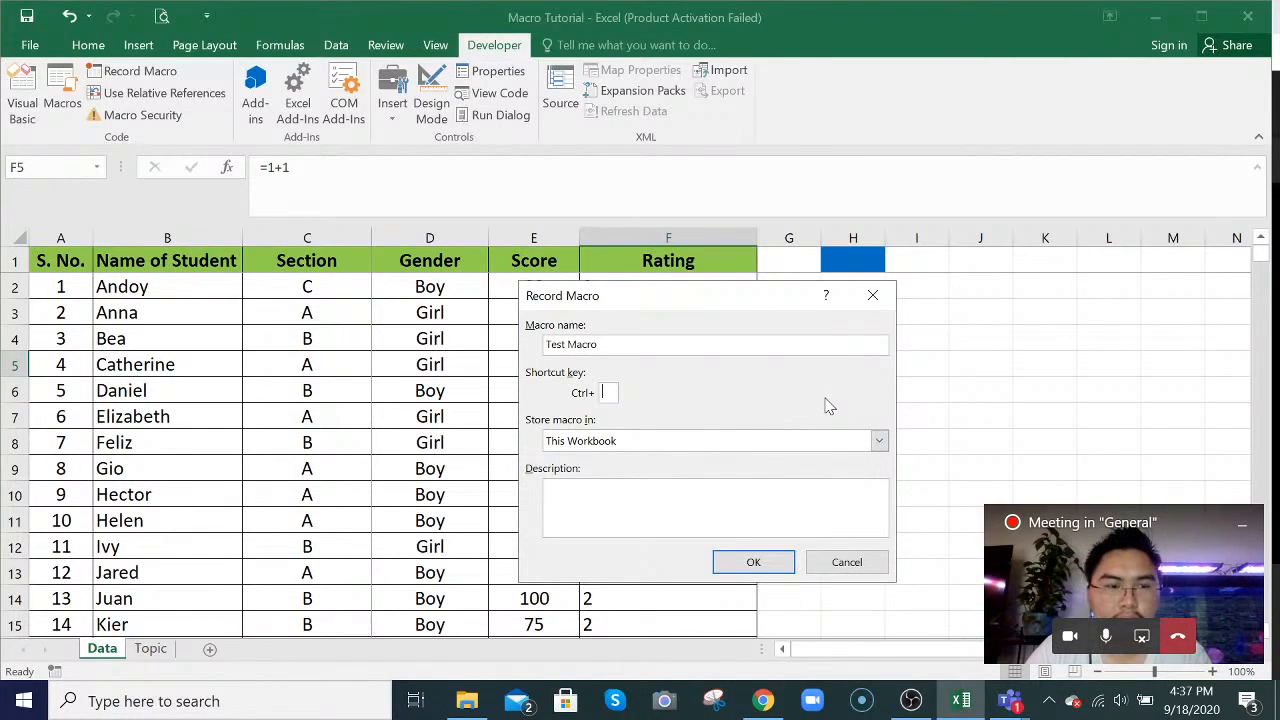
type("Z")
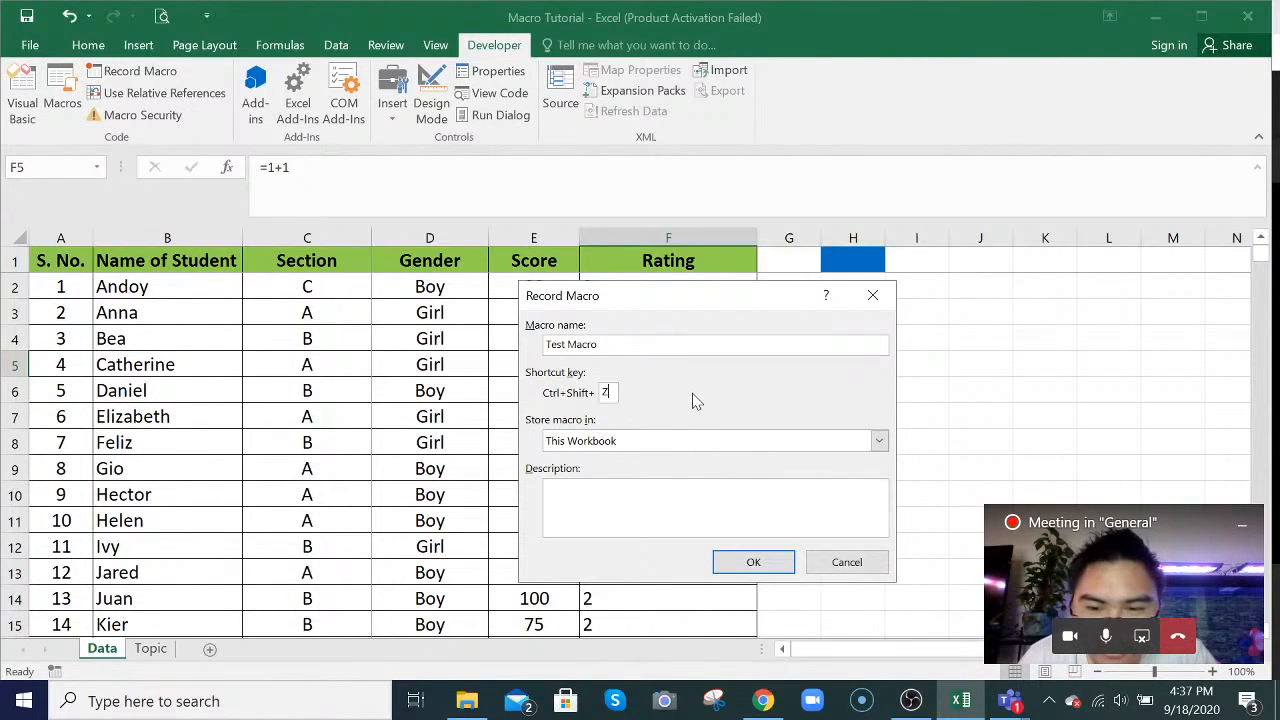
key("BackSpace")
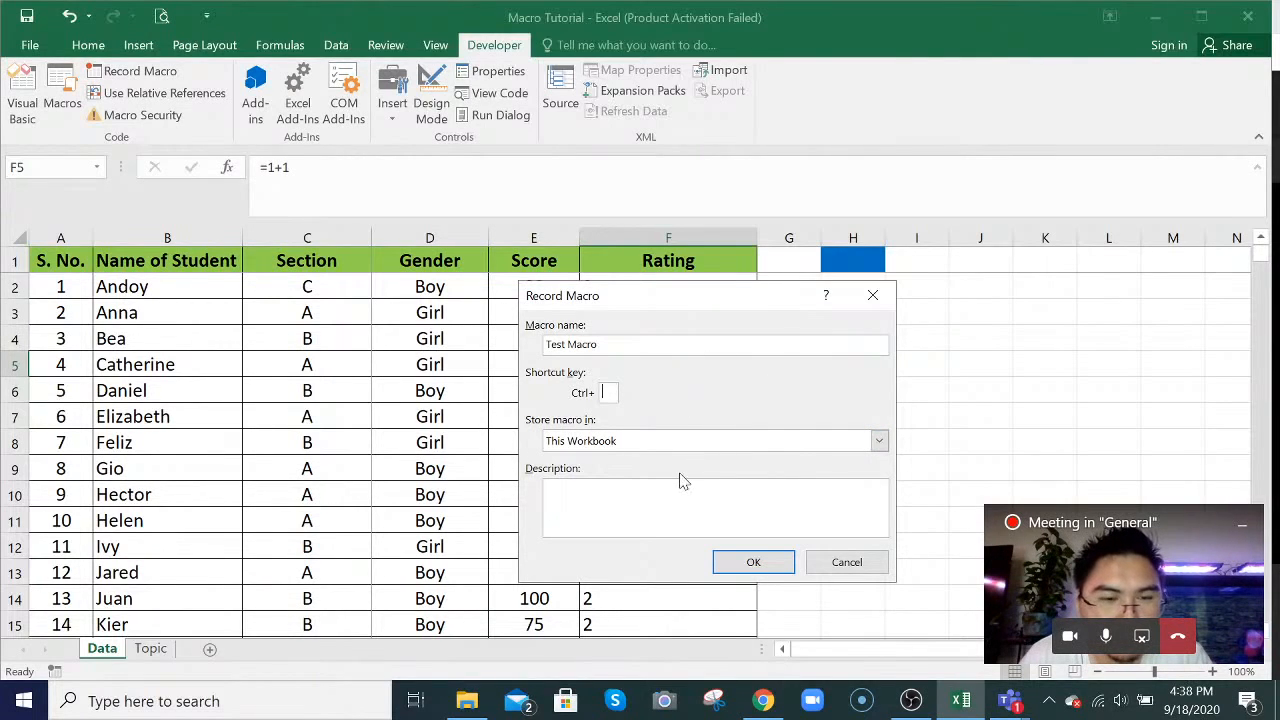
type("Z")
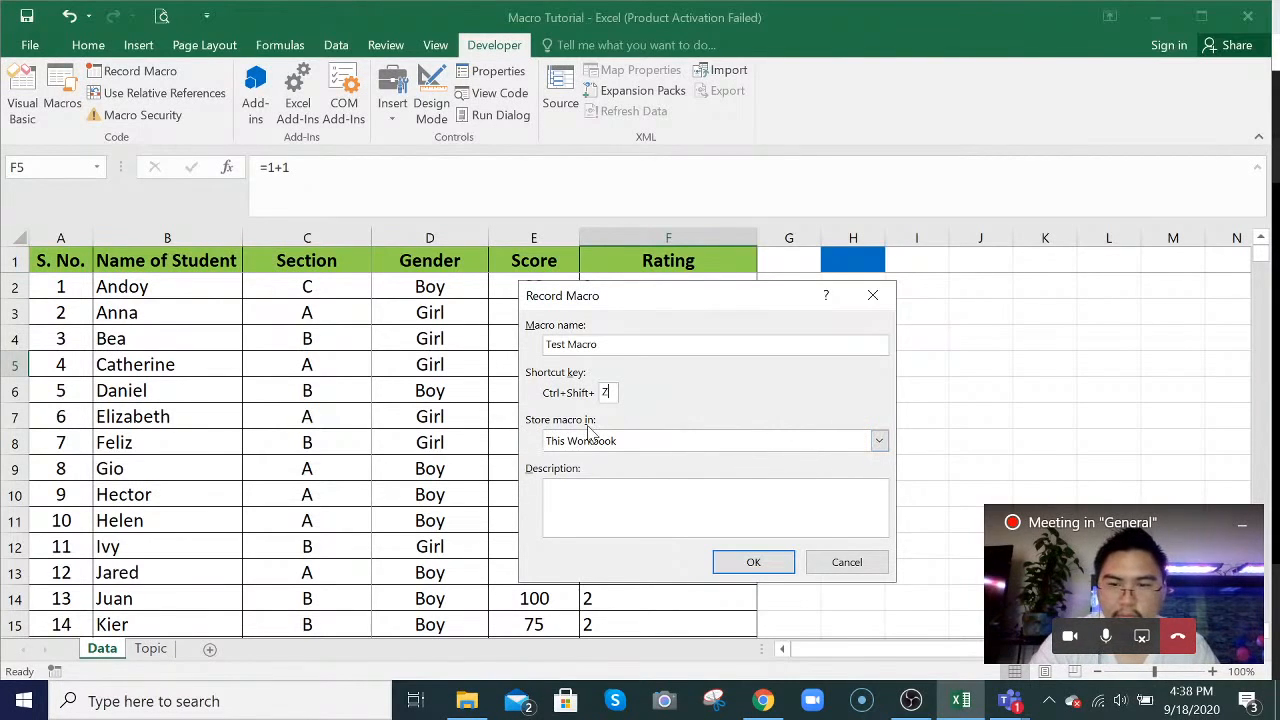
left_click(879, 442)
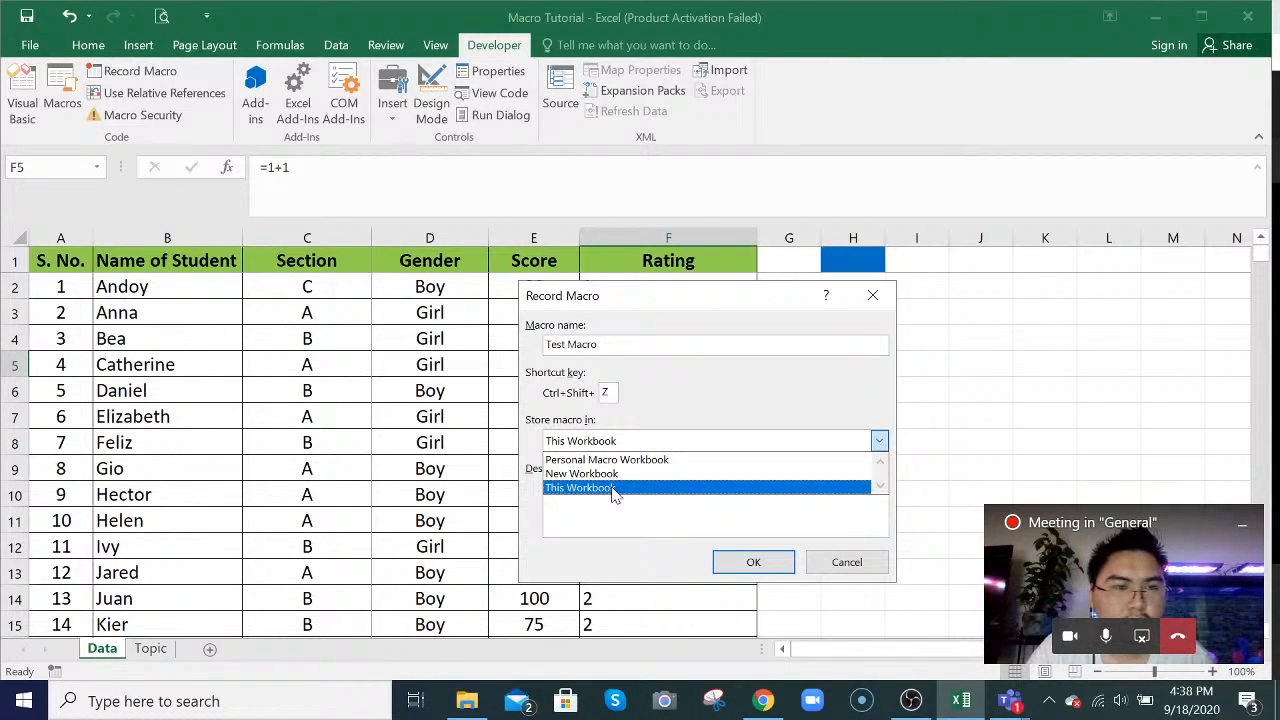
left_click(614, 488)
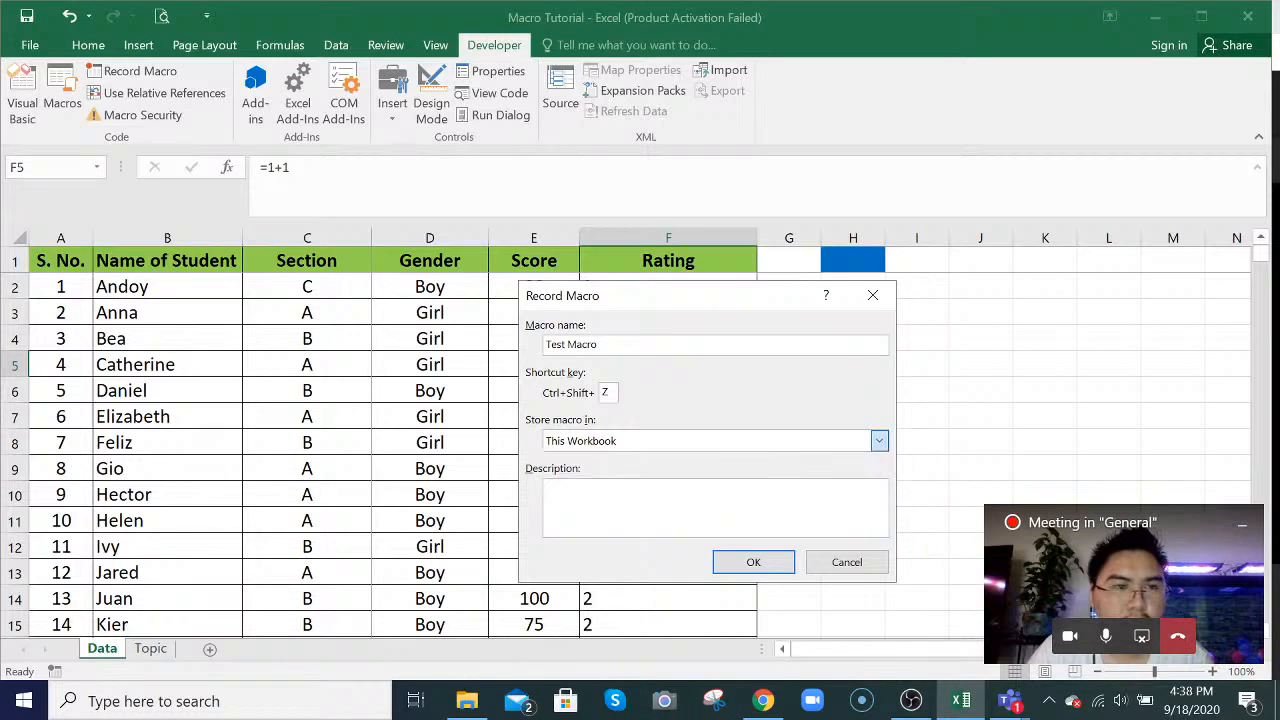
- Enter BAsic MAcro tutoria as the macro description and try to start the recording
key("Tab")
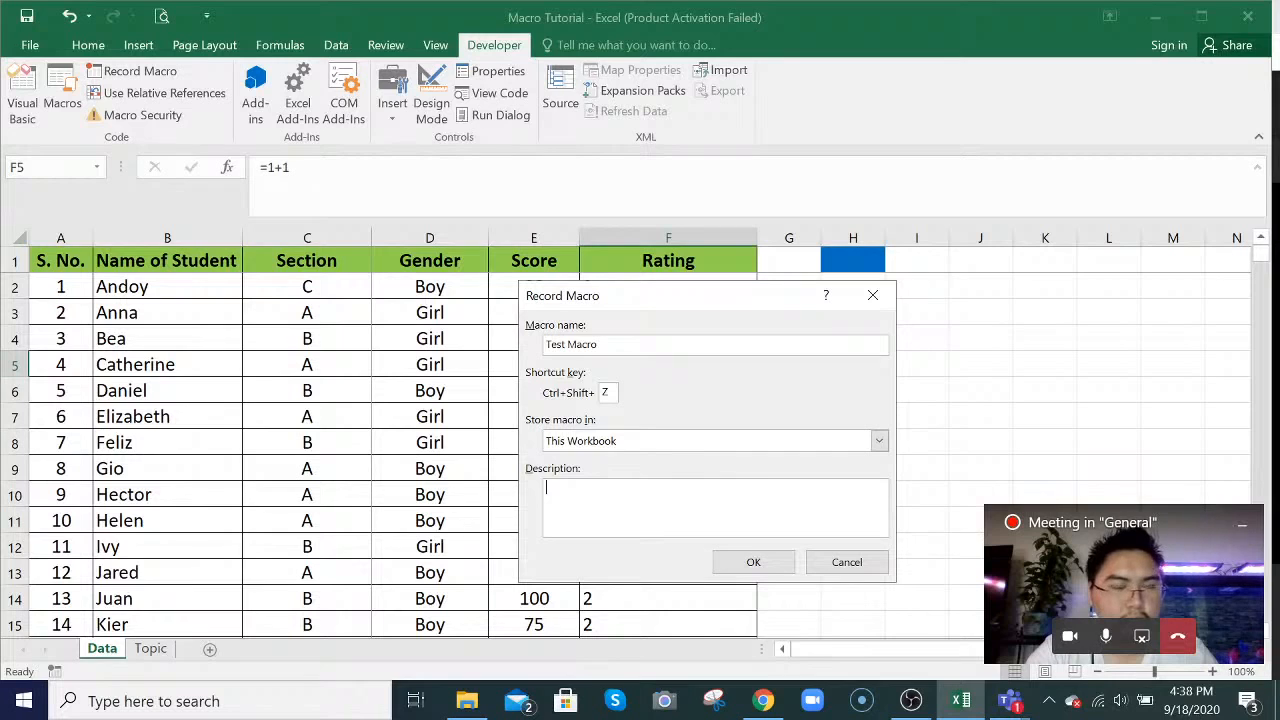
type("BAsic MAc")
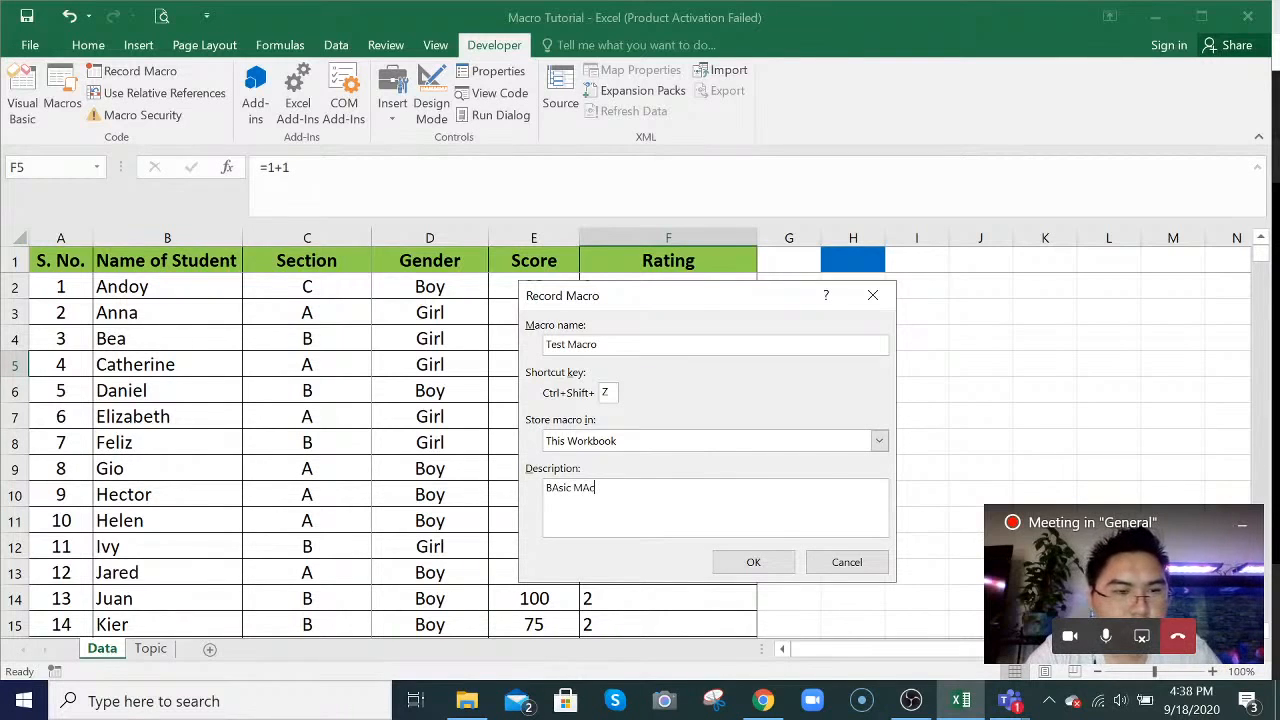
type("ro tutor")
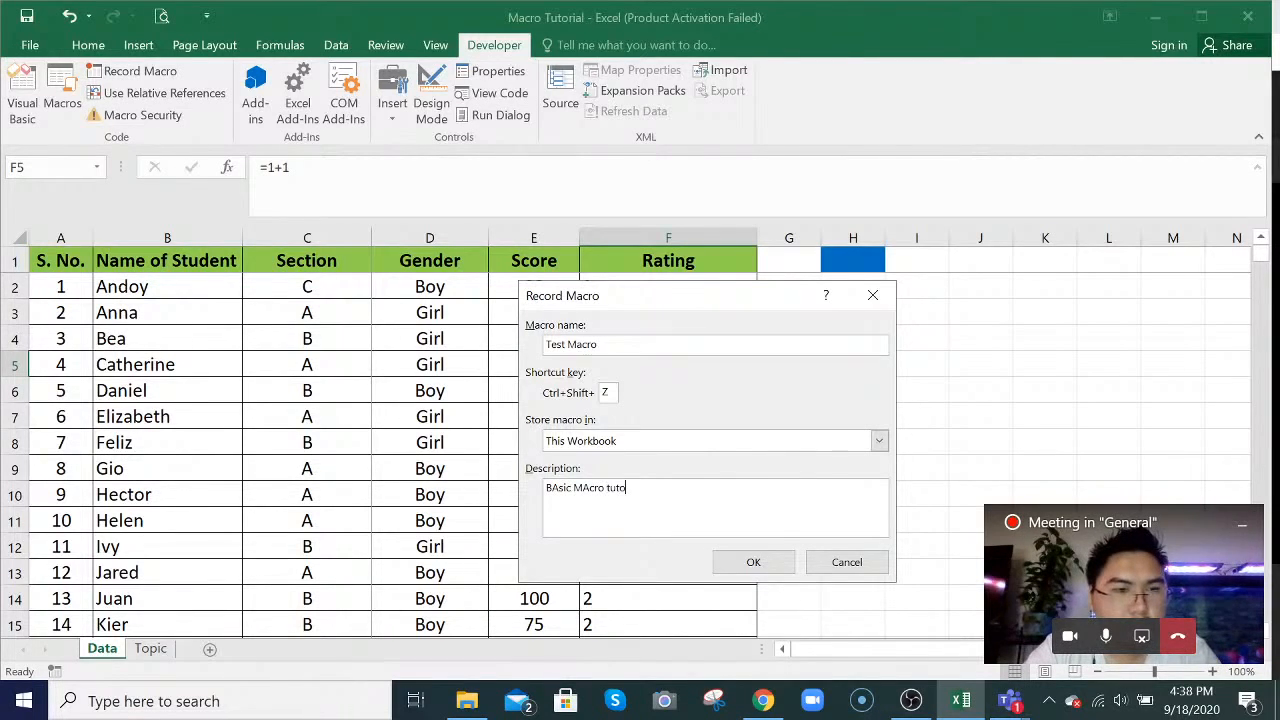
type("ia")
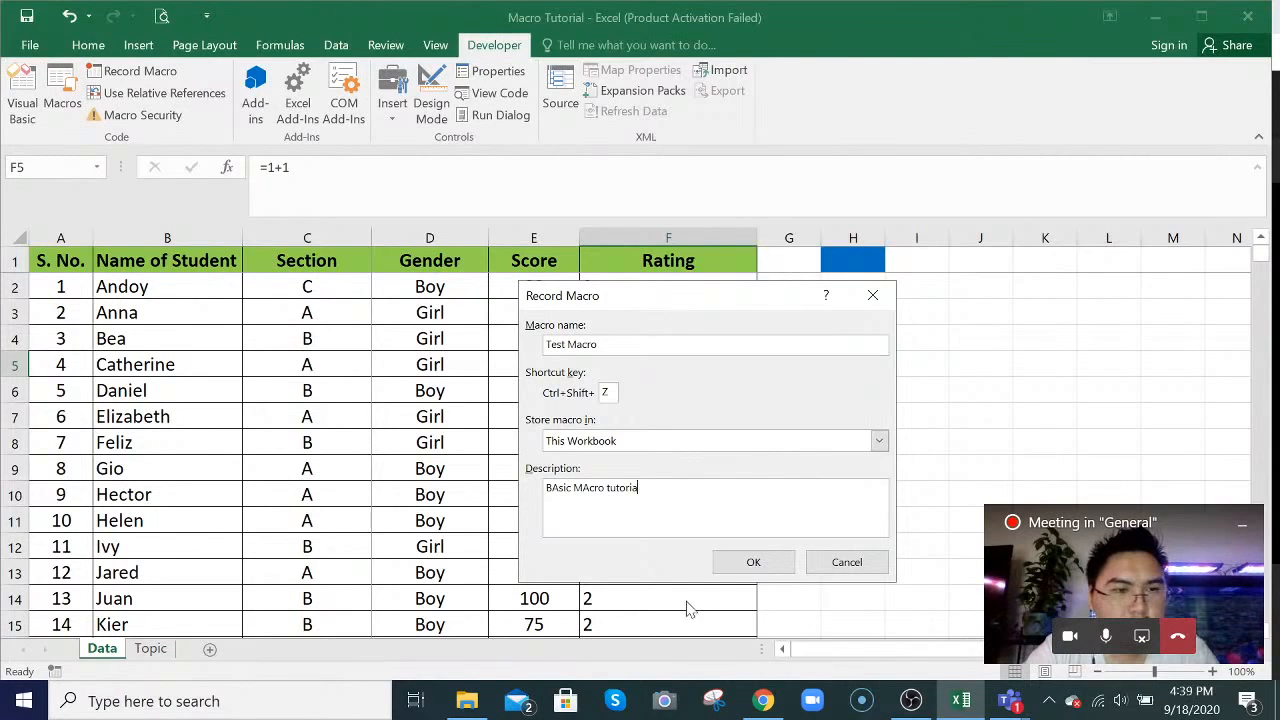
left_click(753, 562)
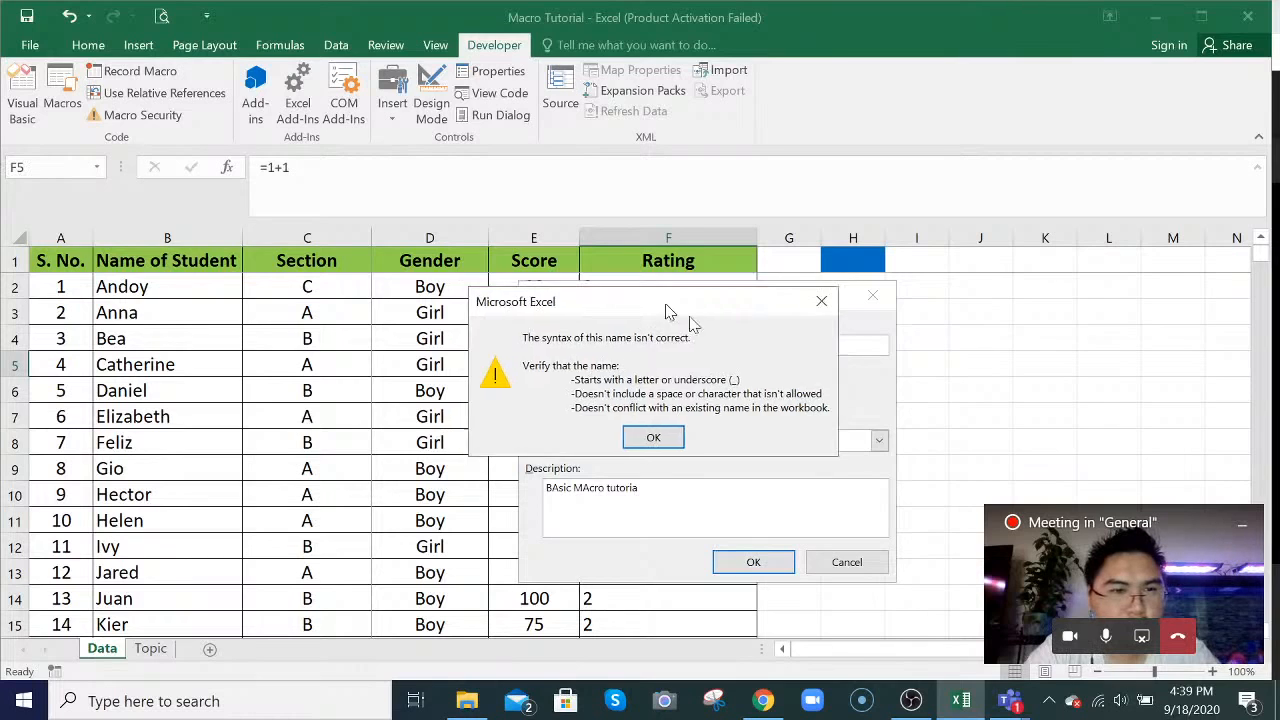
left_click_drag(661, 304, 909, 308)
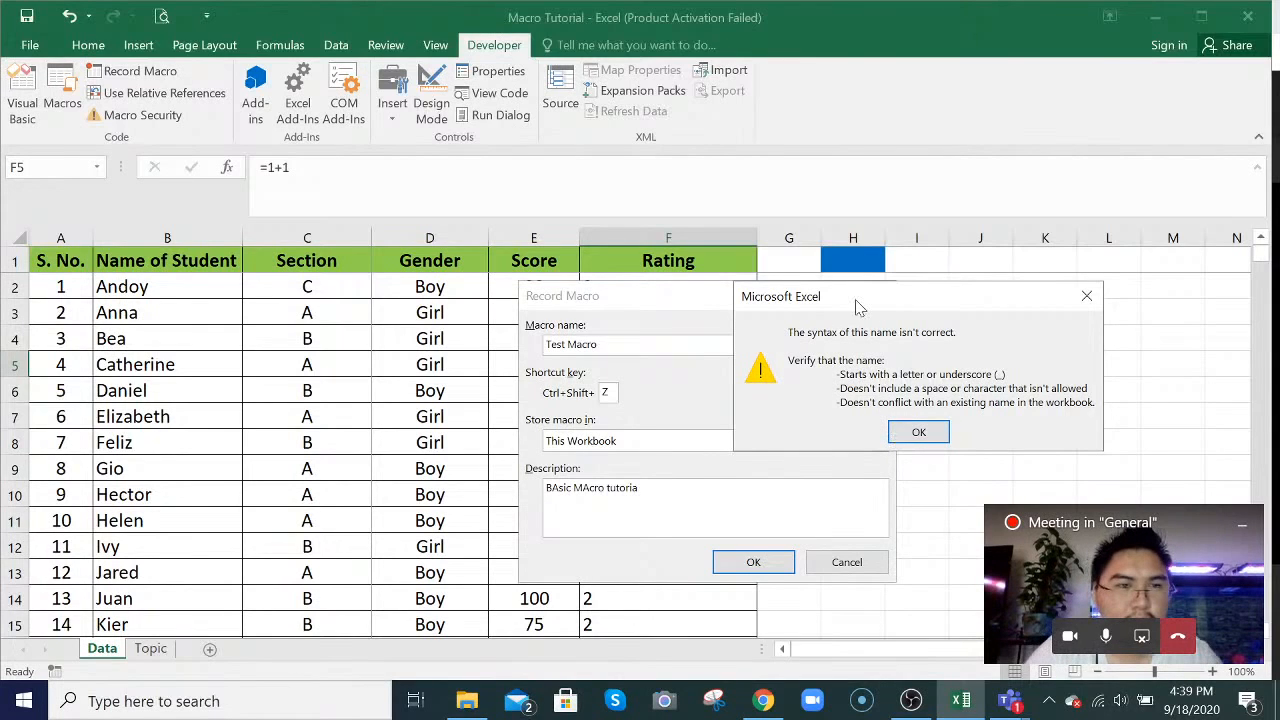
left_click_drag(857, 308, 854, 276)
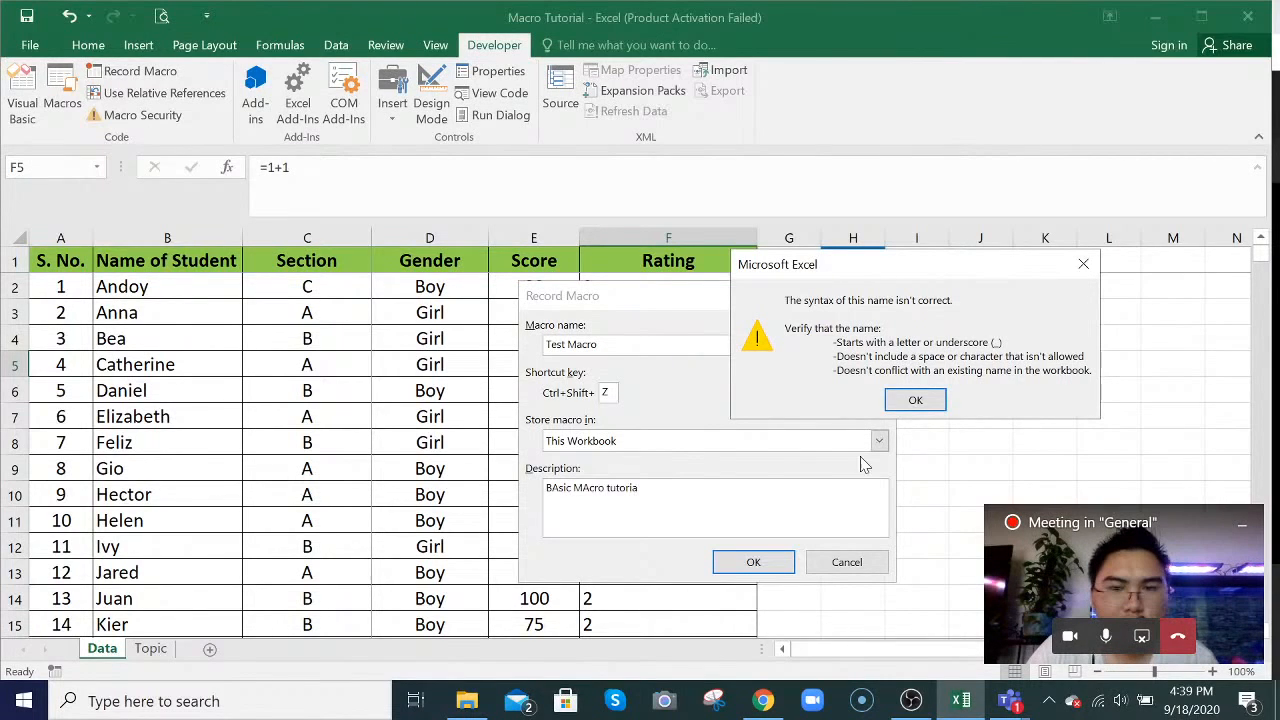
left_click(914, 402)
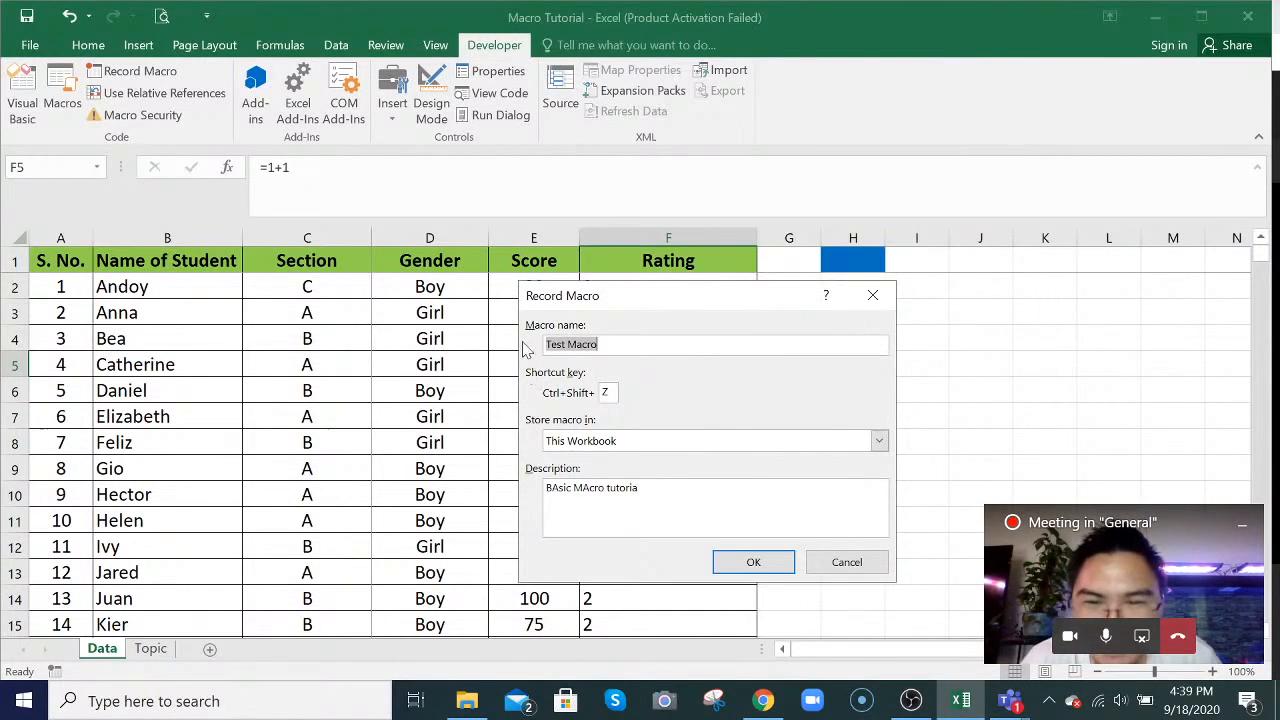
- Remove the space from the macro name so it reads TestMacro, and try to start the recording again
left_click(567, 344)
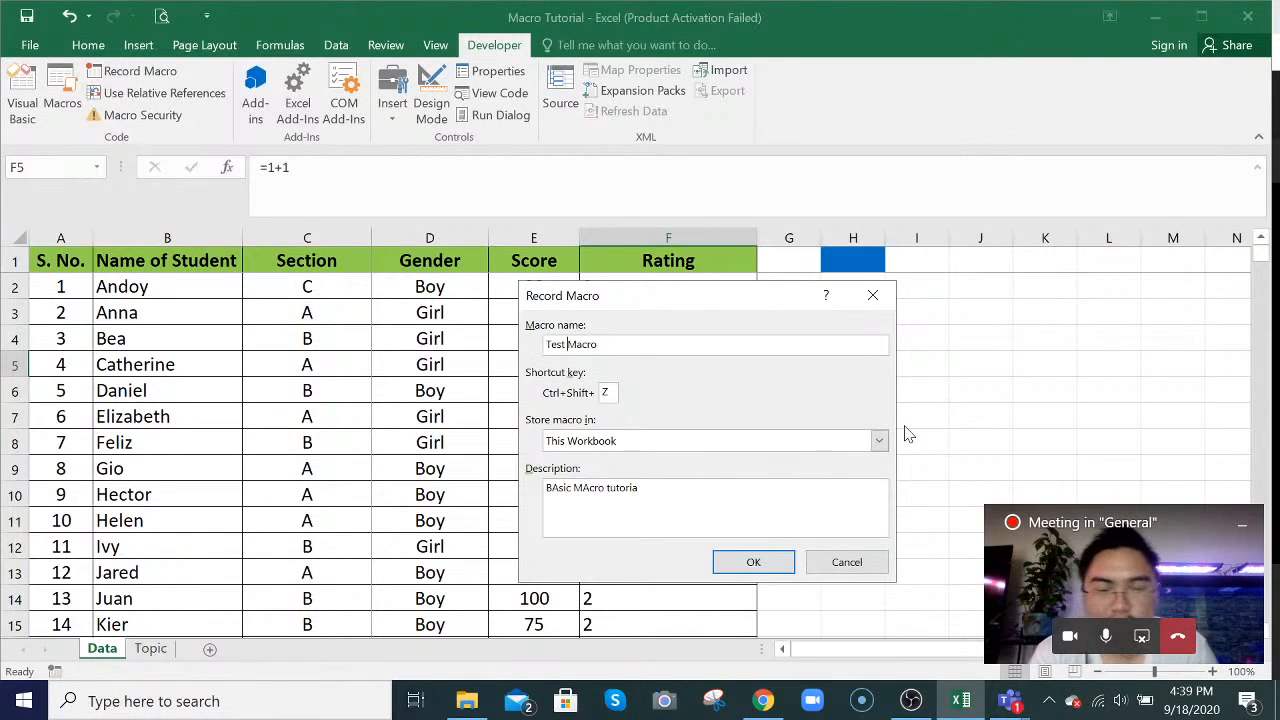
key("BackSpace")
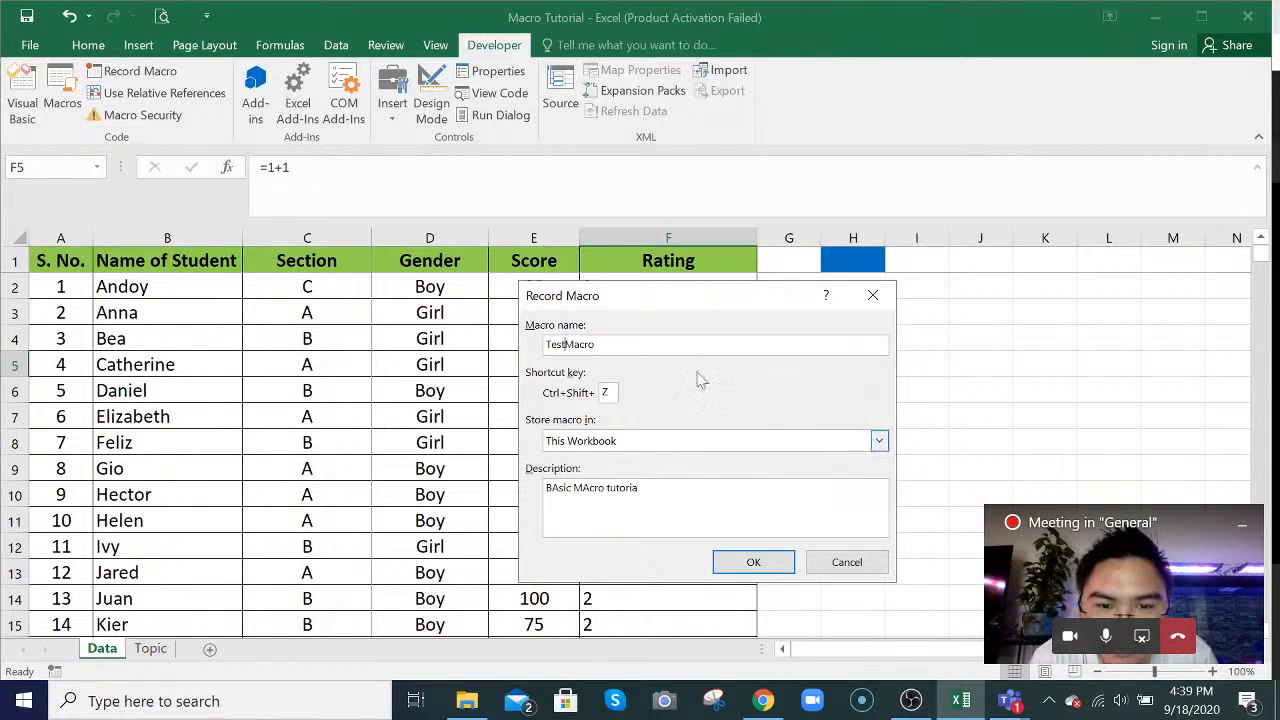
left_click_drag(596, 345, 545, 345)
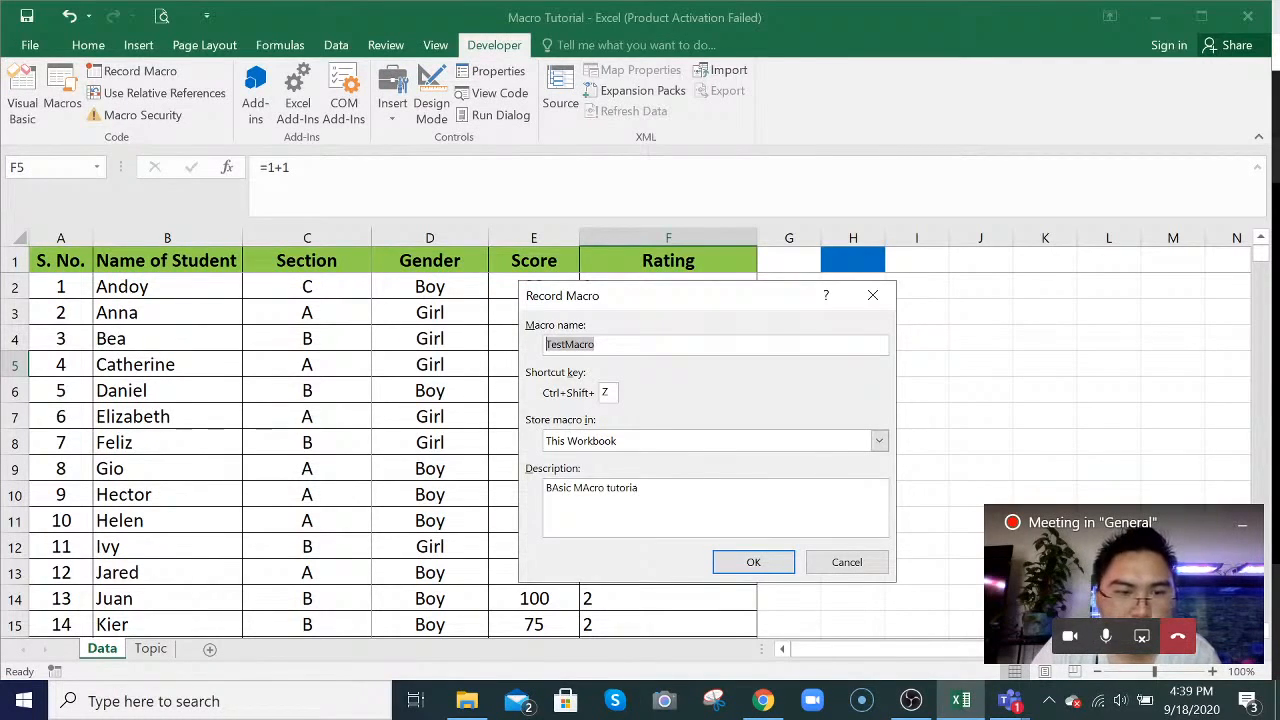
left_click(753, 562)
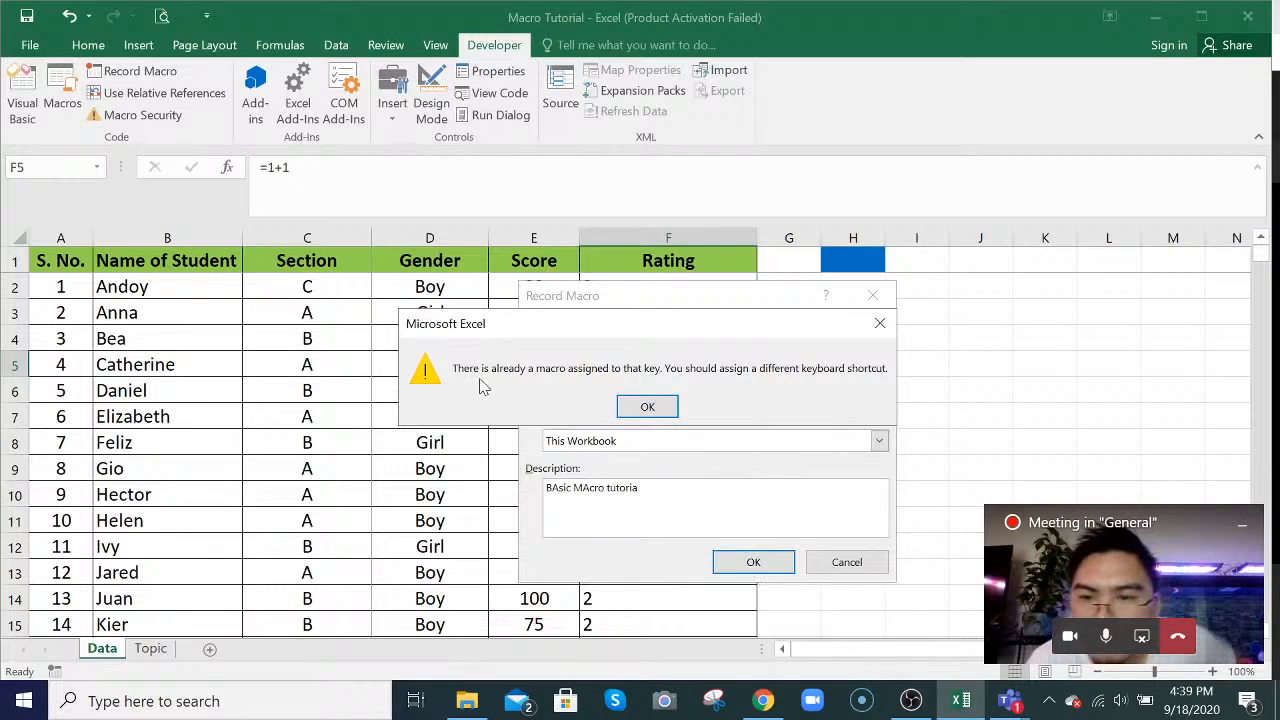
left_click(647, 408)
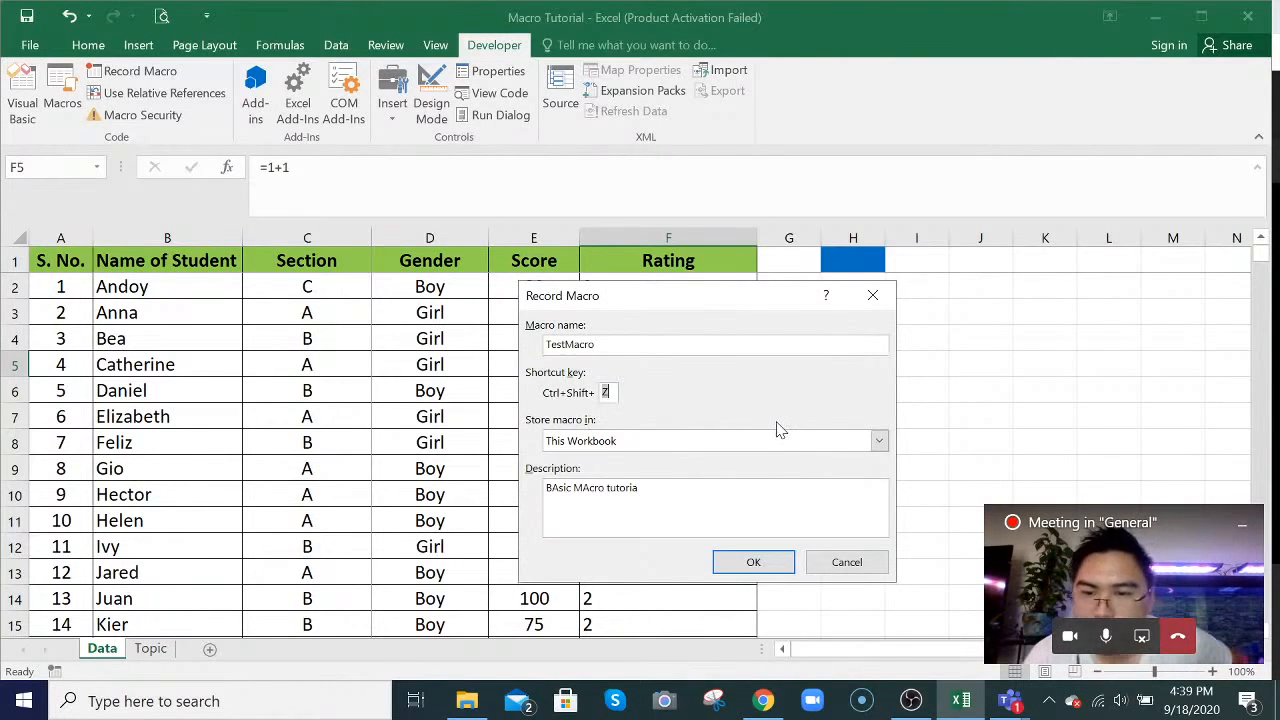
- Change the macro's shortcut letter to x and start recording, replacing the existing TestMacro
type("x")
left_click(757, 563)
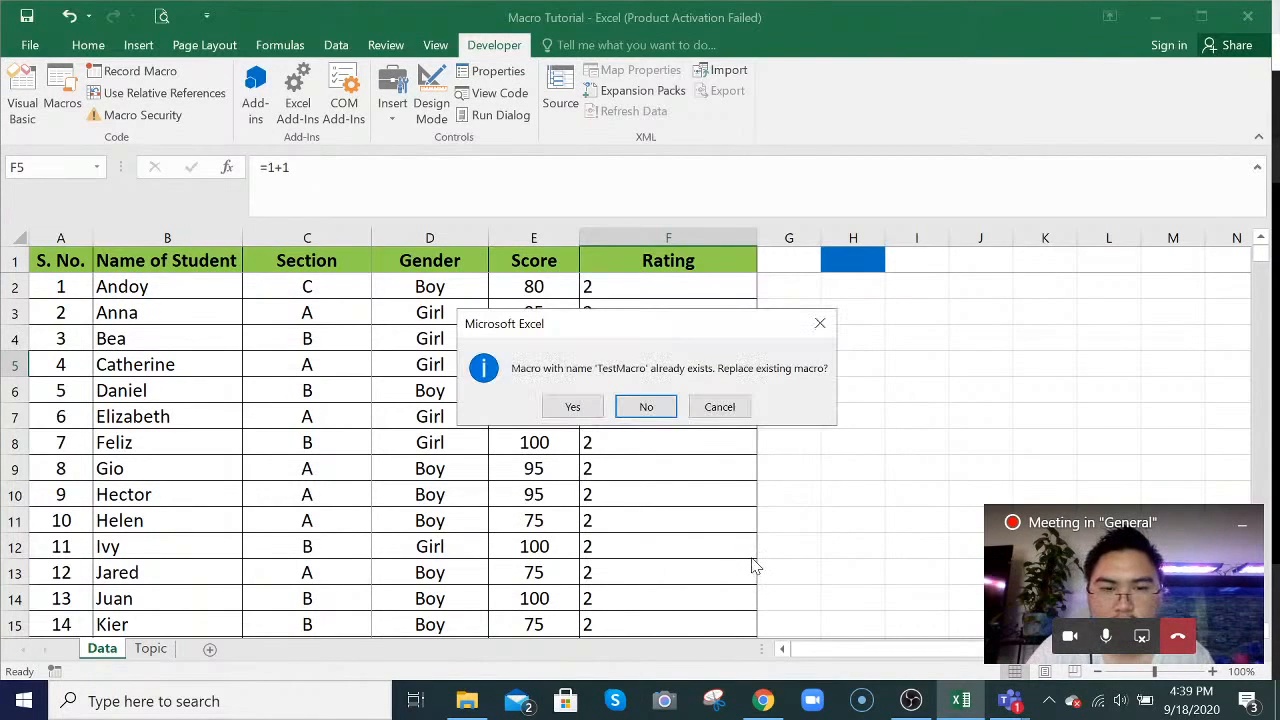
left_click(573, 408)
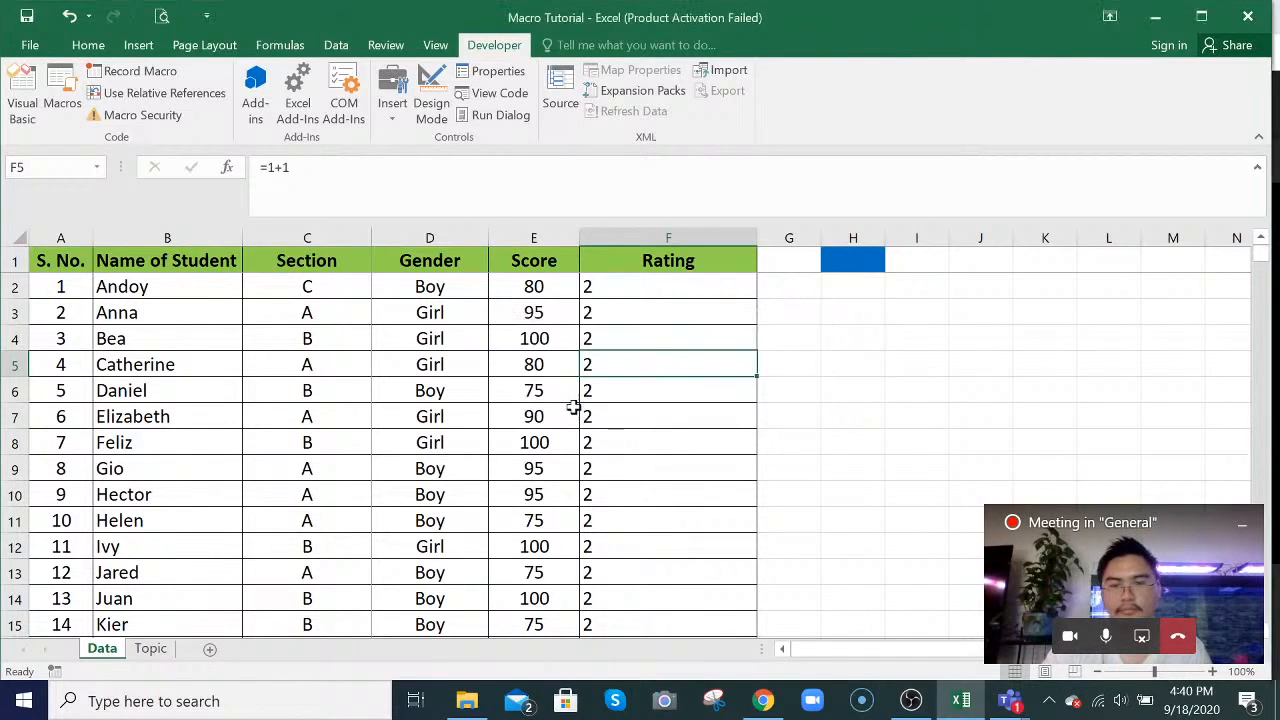
- Fill the header cells A1 to F1 with yellow while the macro is recording
left_click(612, 342)
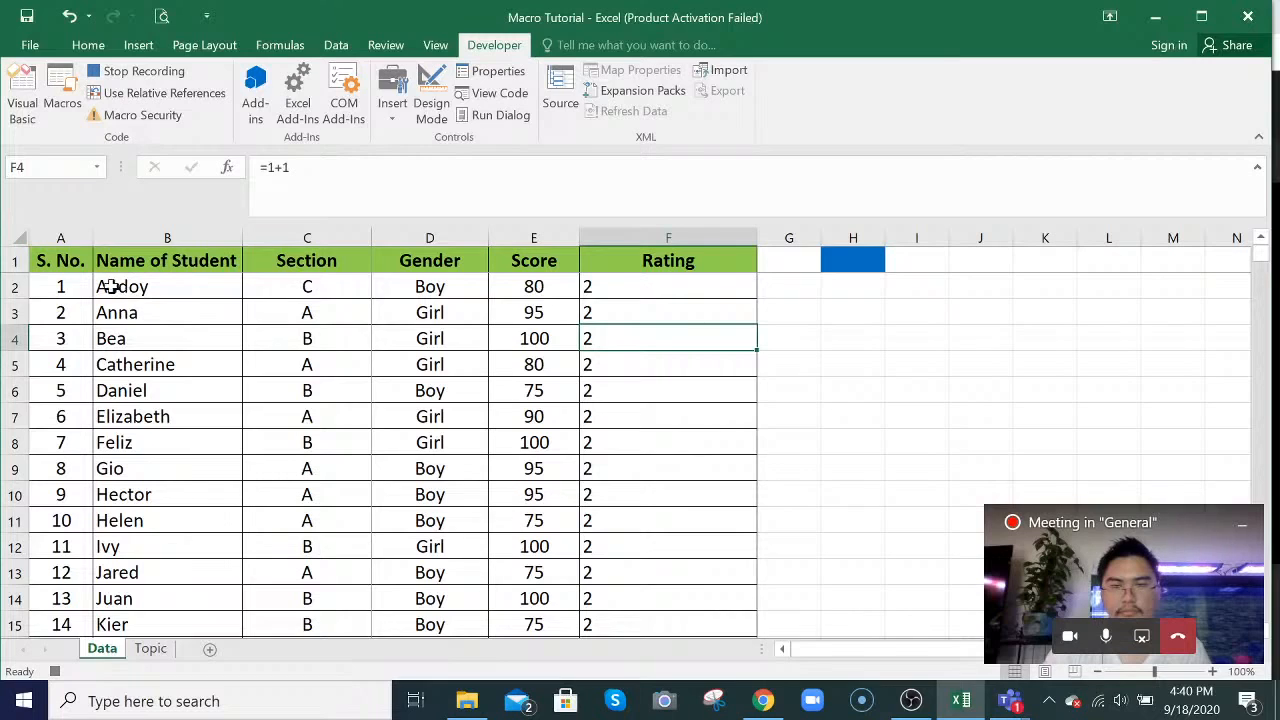
left_click(65, 261)
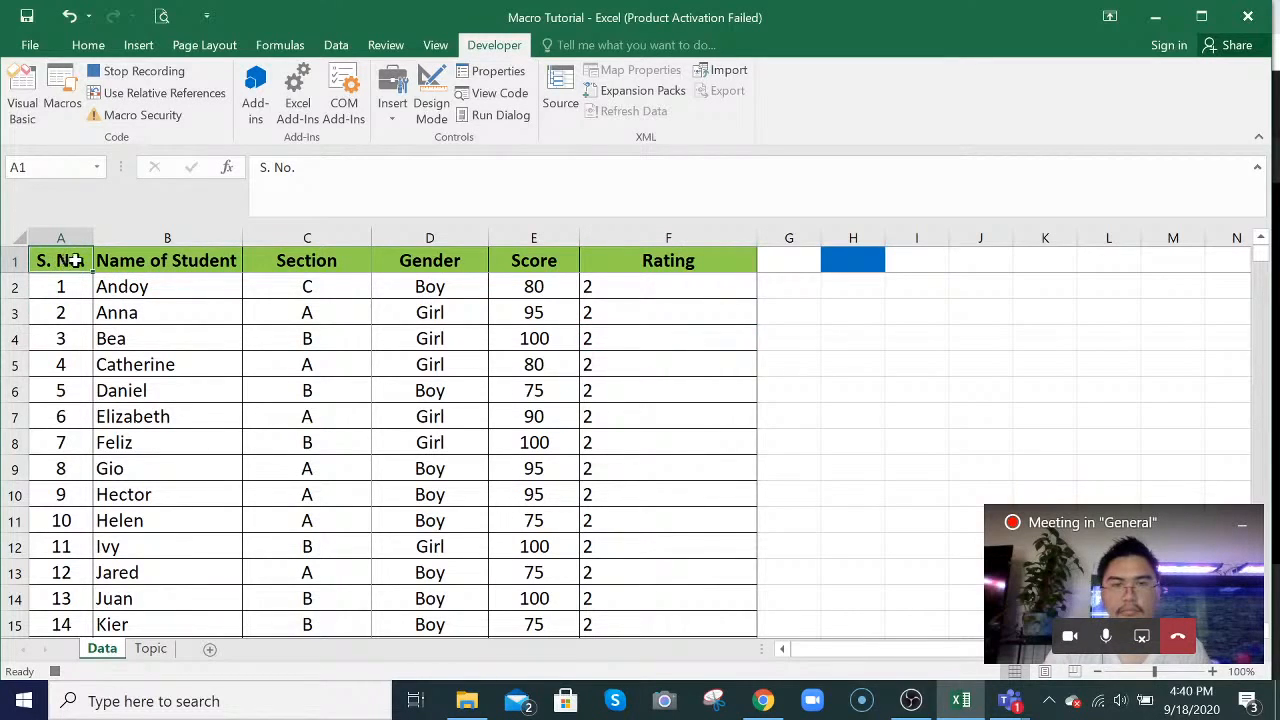
left_click_drag(74, 261, 689, 260)
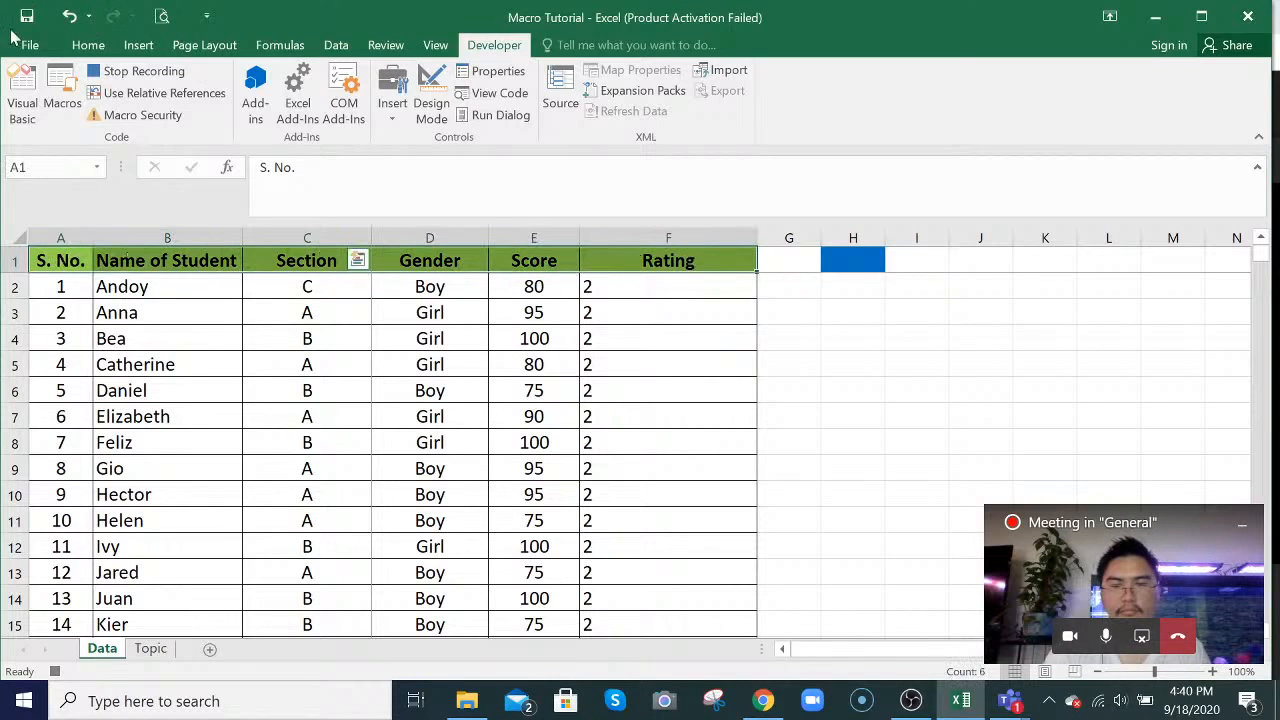
left_click(88, 45)
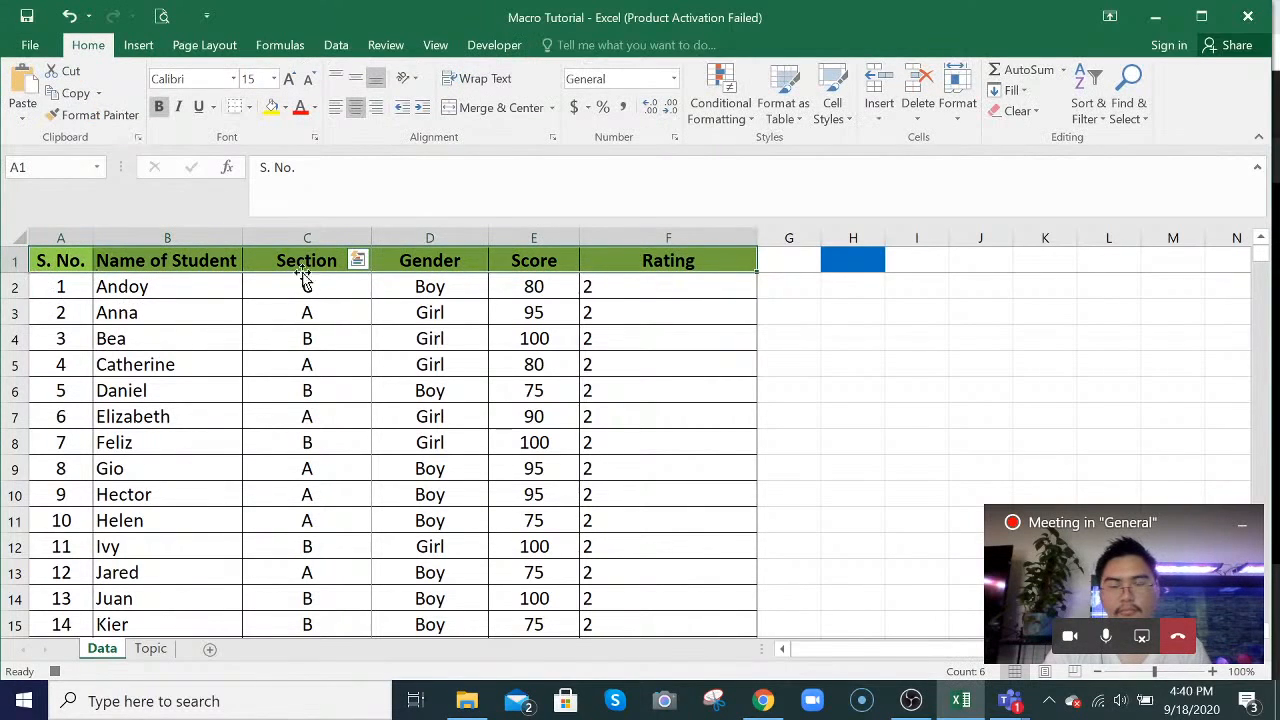
left_click(270, 107)
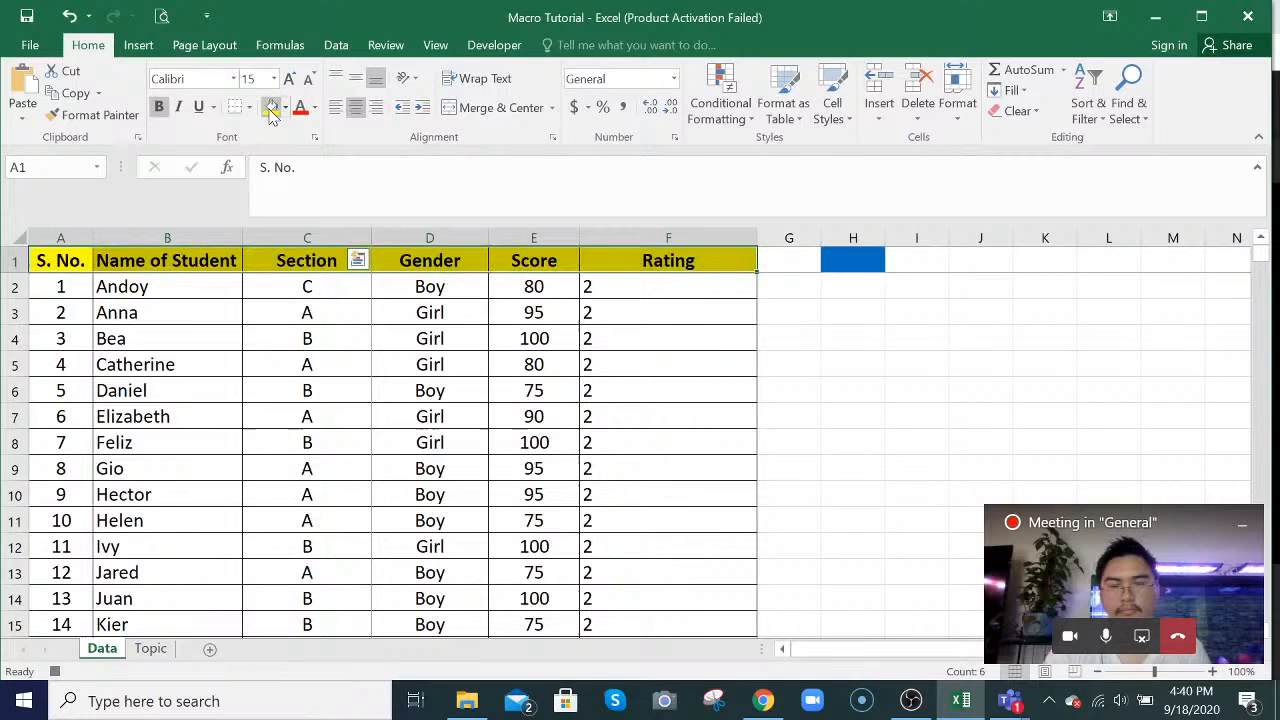
left_click(181, 389)
- Replace the first two serial numbers with a in cell A2 and b in cell A3
left_click(56, 289)
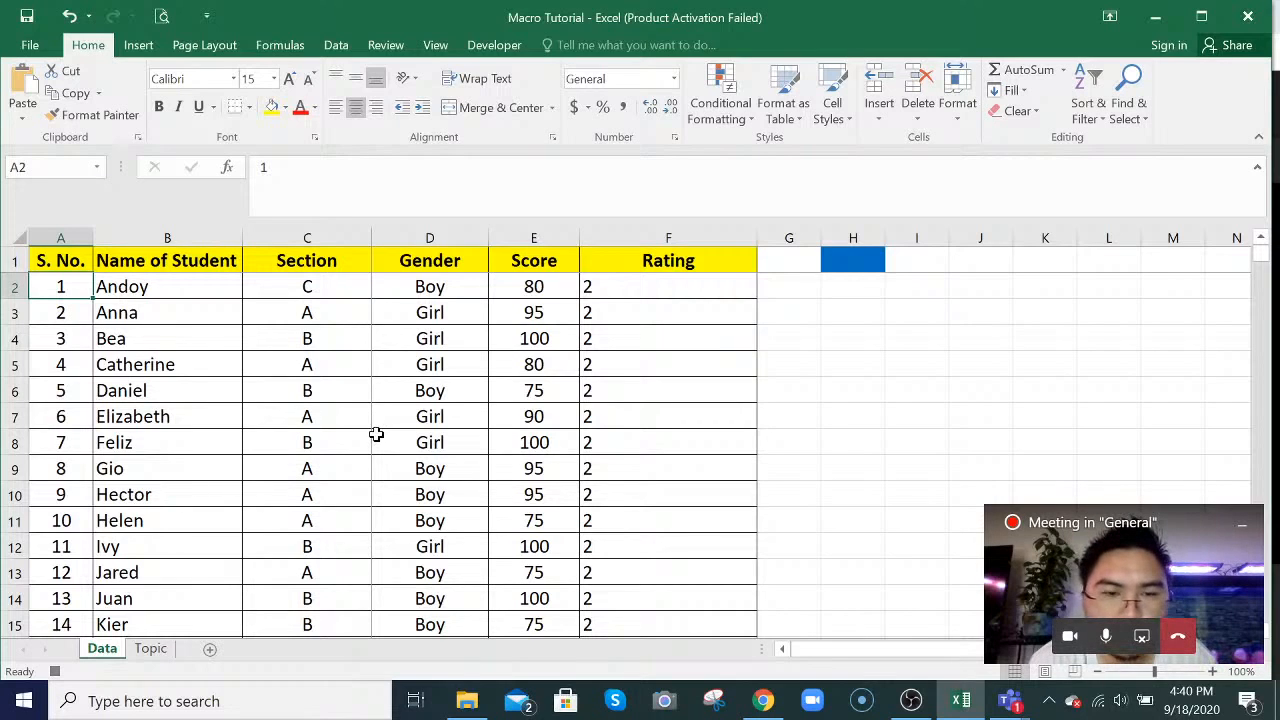
type("1")
key("BackSpace")
type("a")
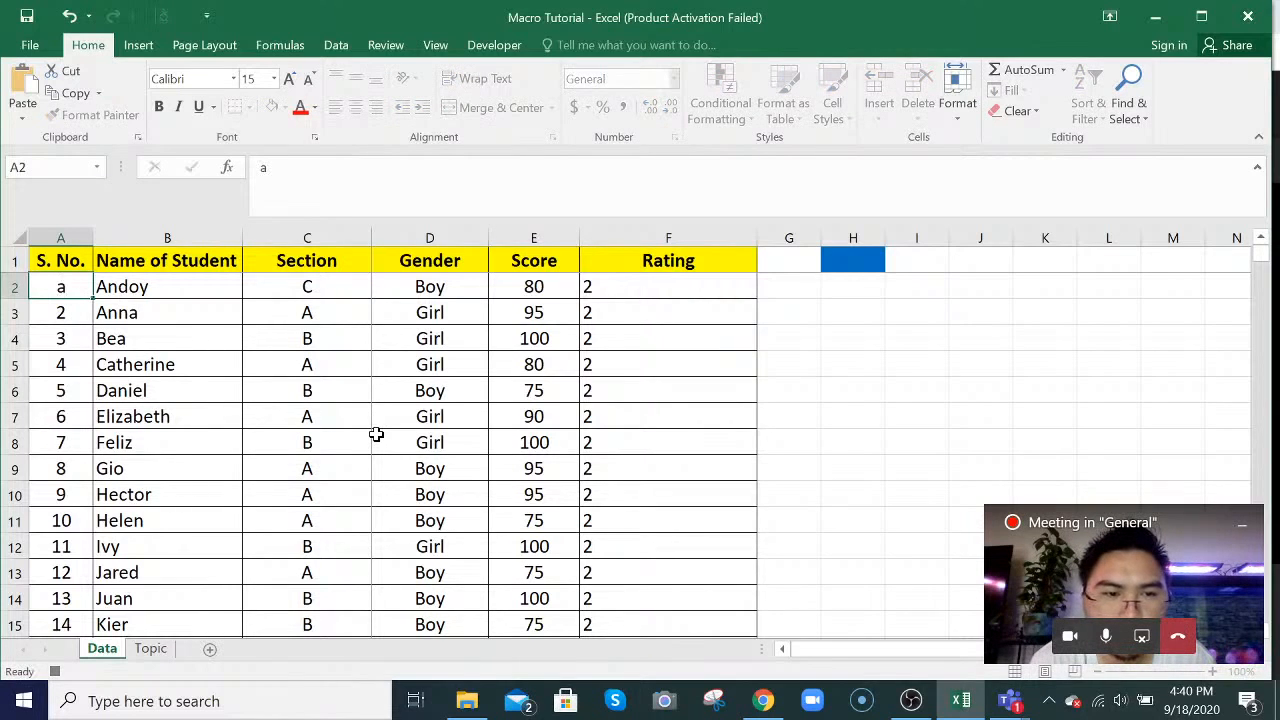
key("Return")
type("b")
key("Return")
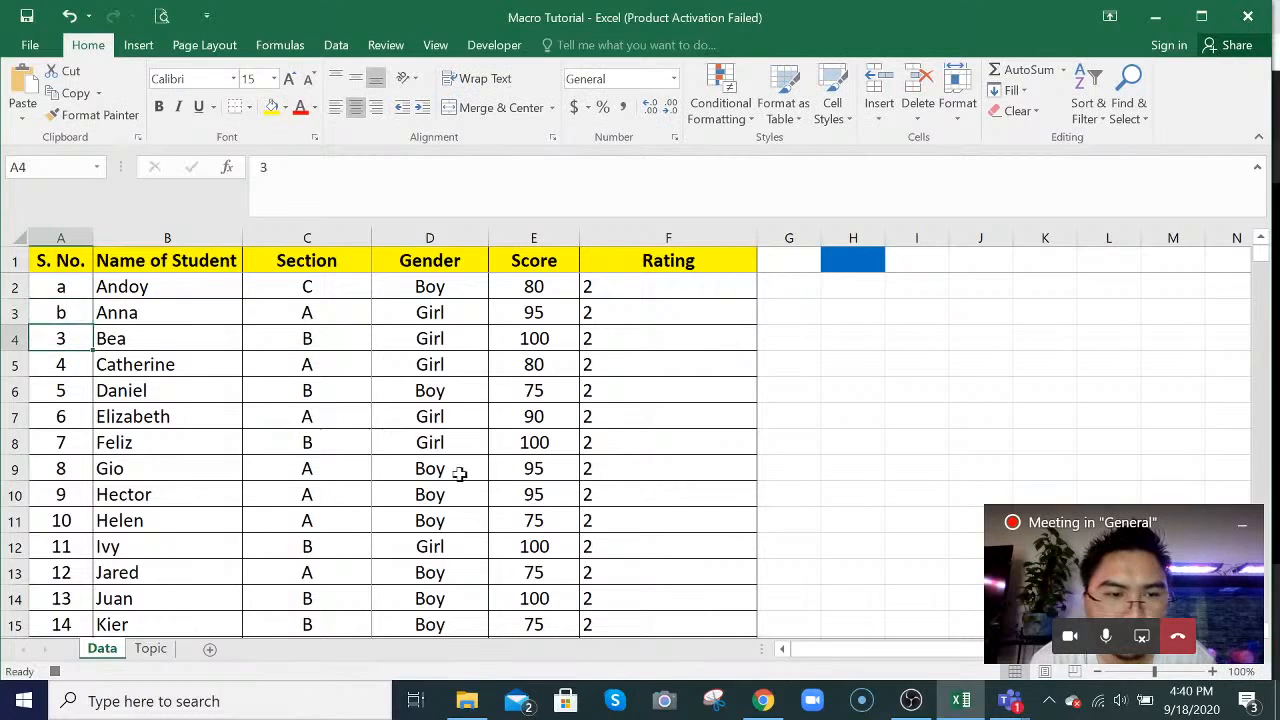
- Fill the a, b pattern from A2:A3 down the S. No. column to the last student in row 28
left_click_drag(76, 287, 77, 314)
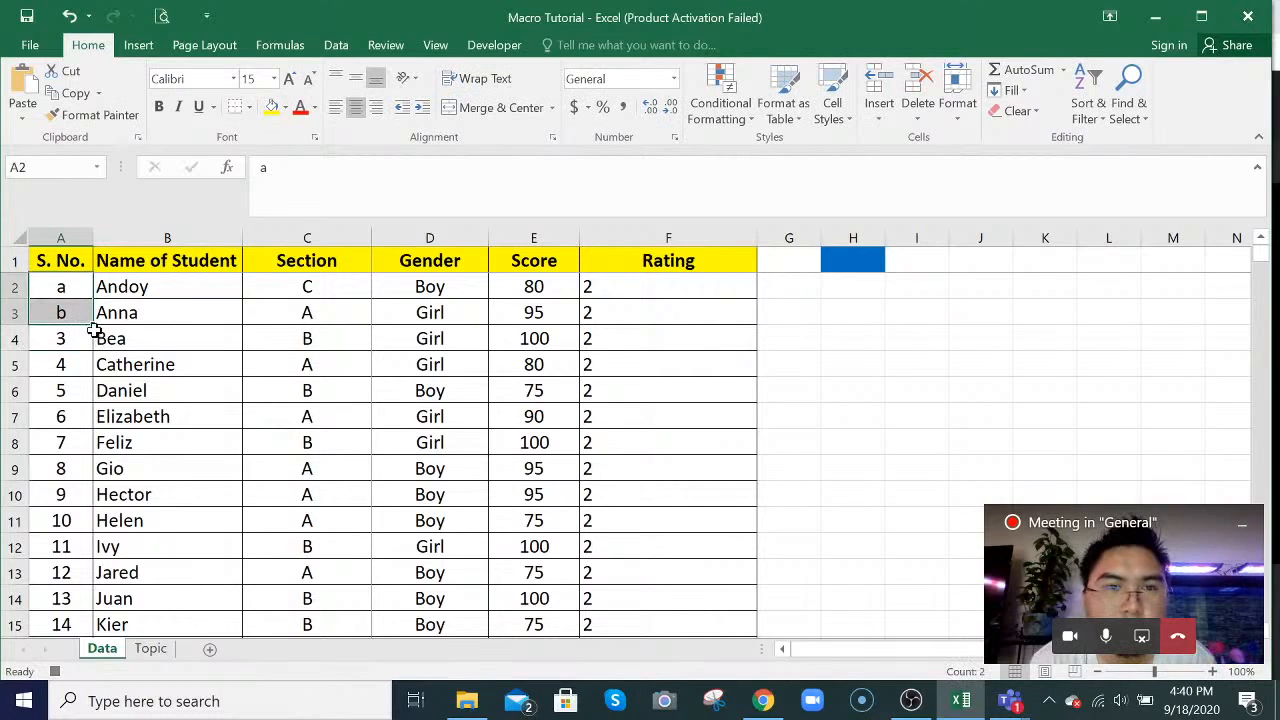
double_click(92, 327)
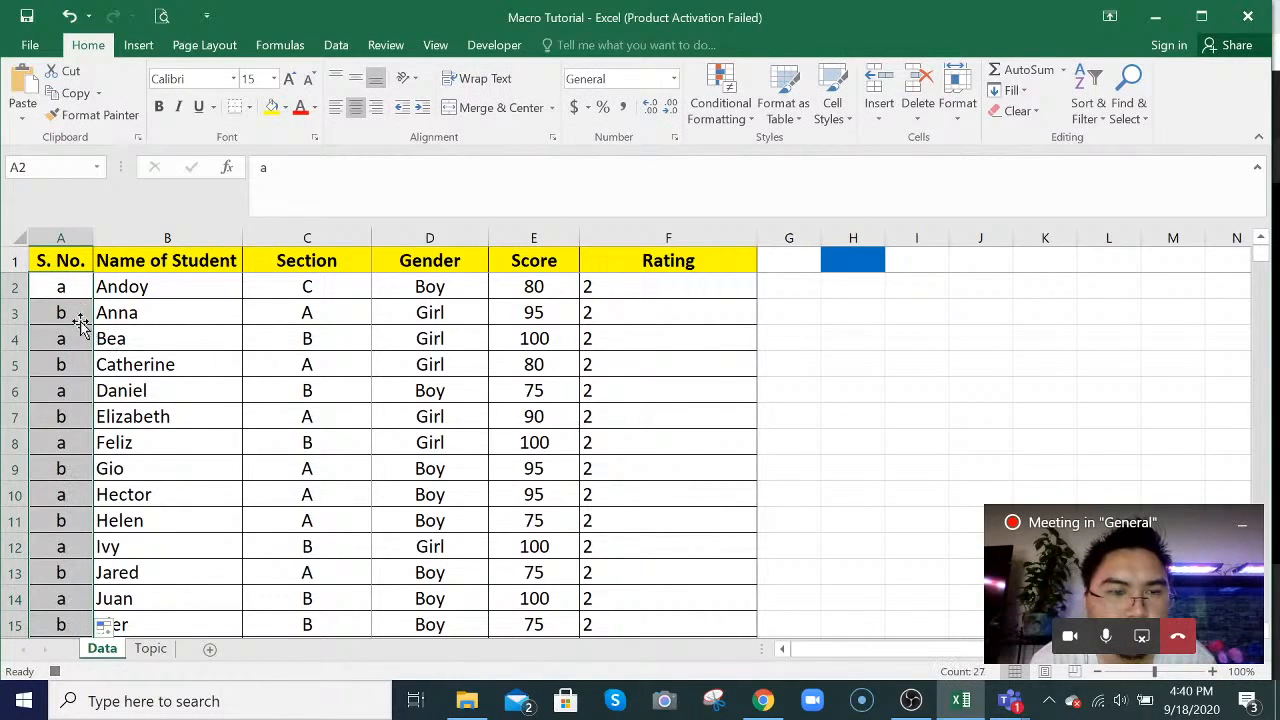
scroll(70, 525, "down", 9)
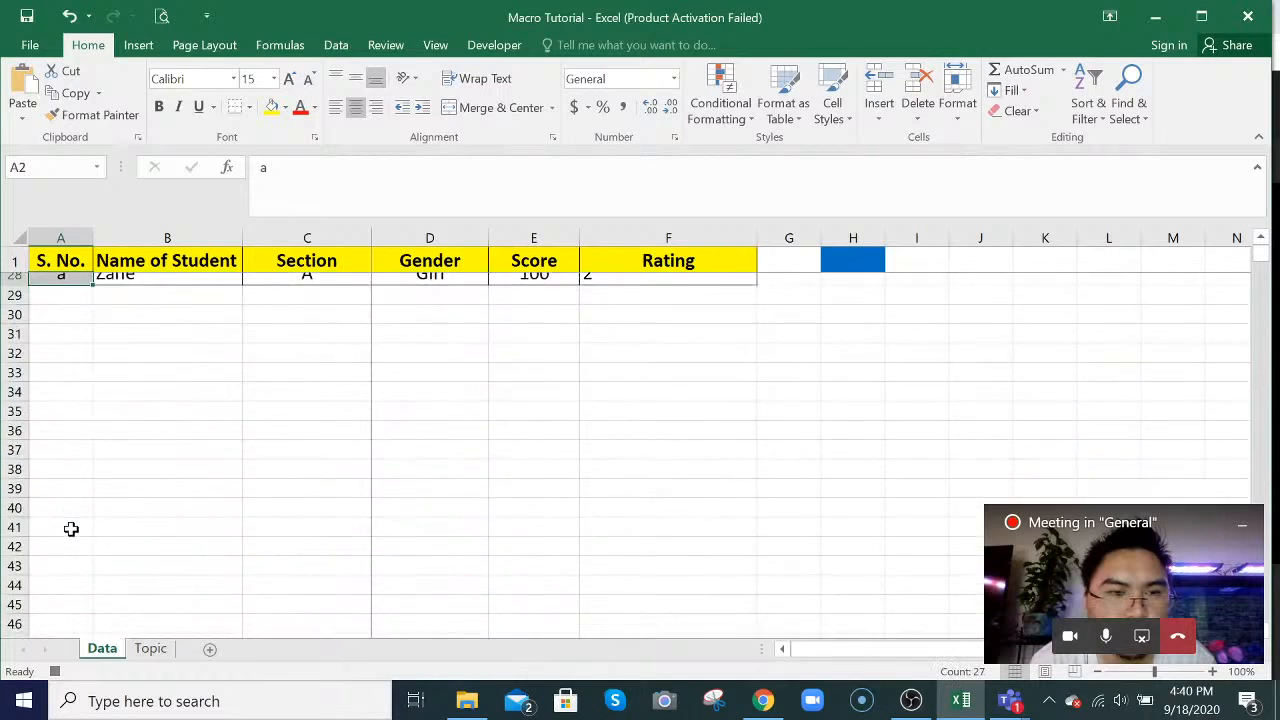
scroll(70, 525, "up", 8)
scroll(70, 525, "up", 1)
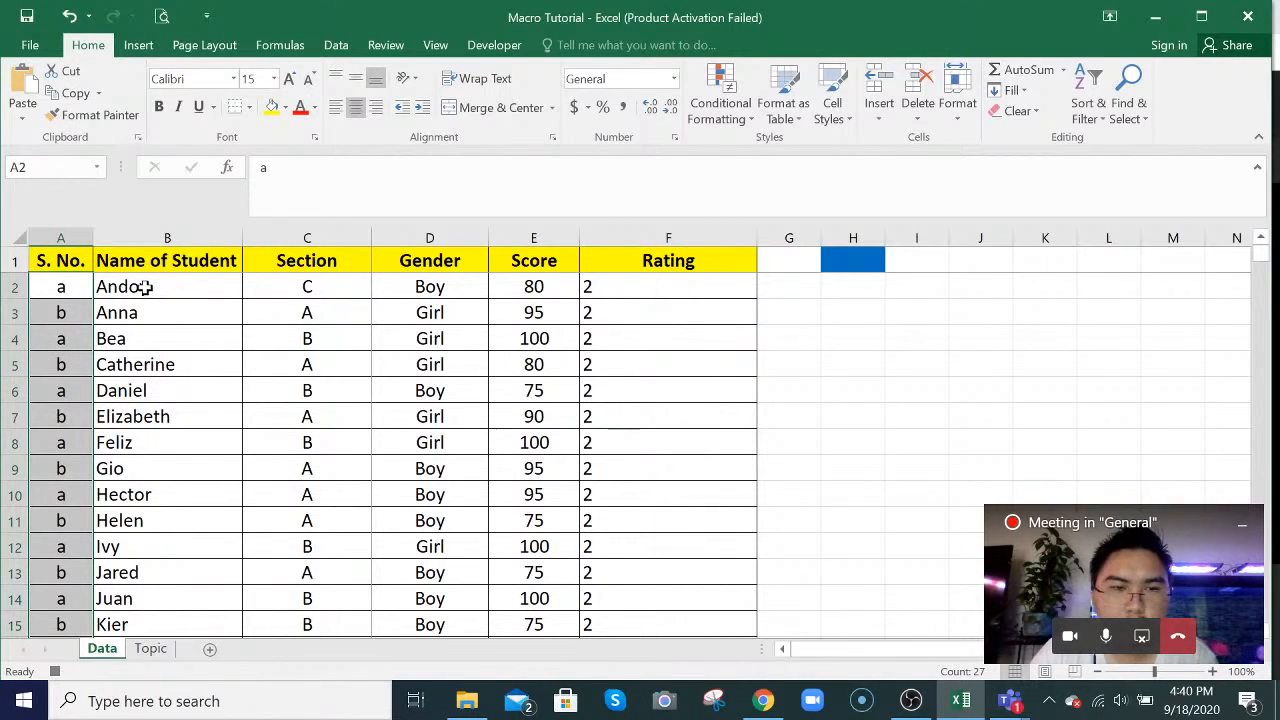
- Sort the student table in columns A to F by Name of Student, by values from A to Z, with headers
left_click(47, 236)
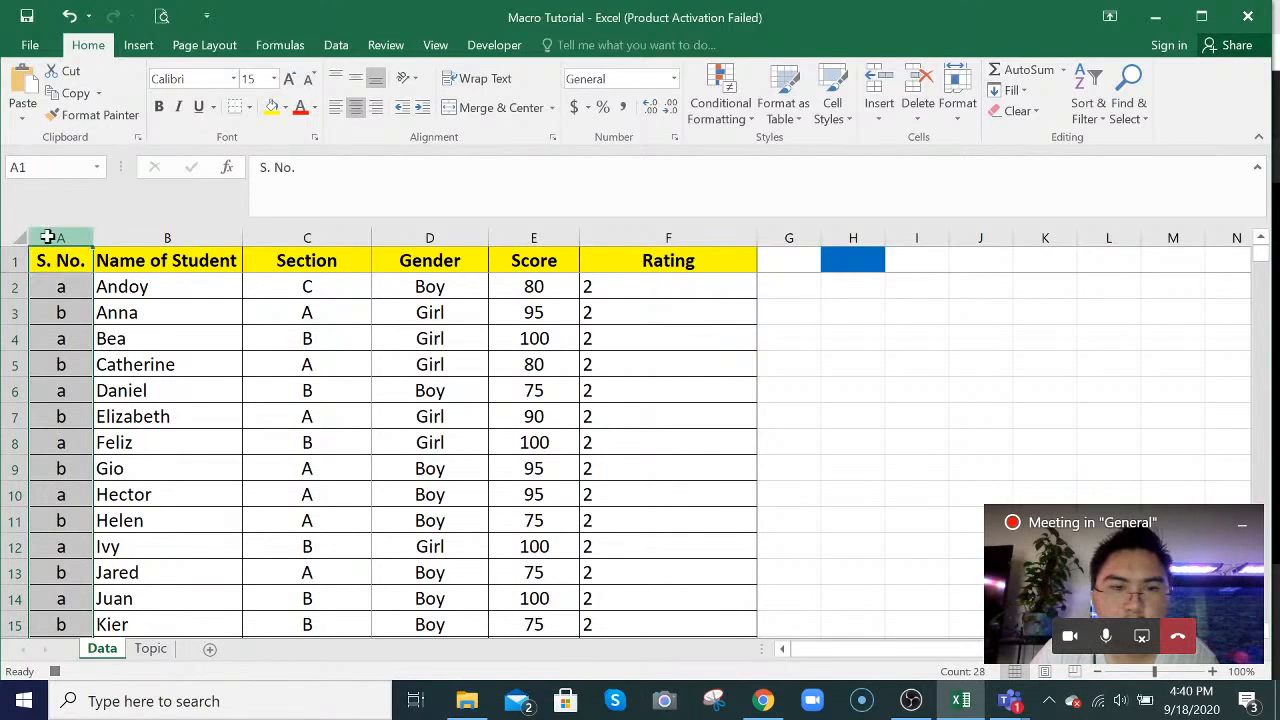
left_click_drag(47, 236, 590, 261)
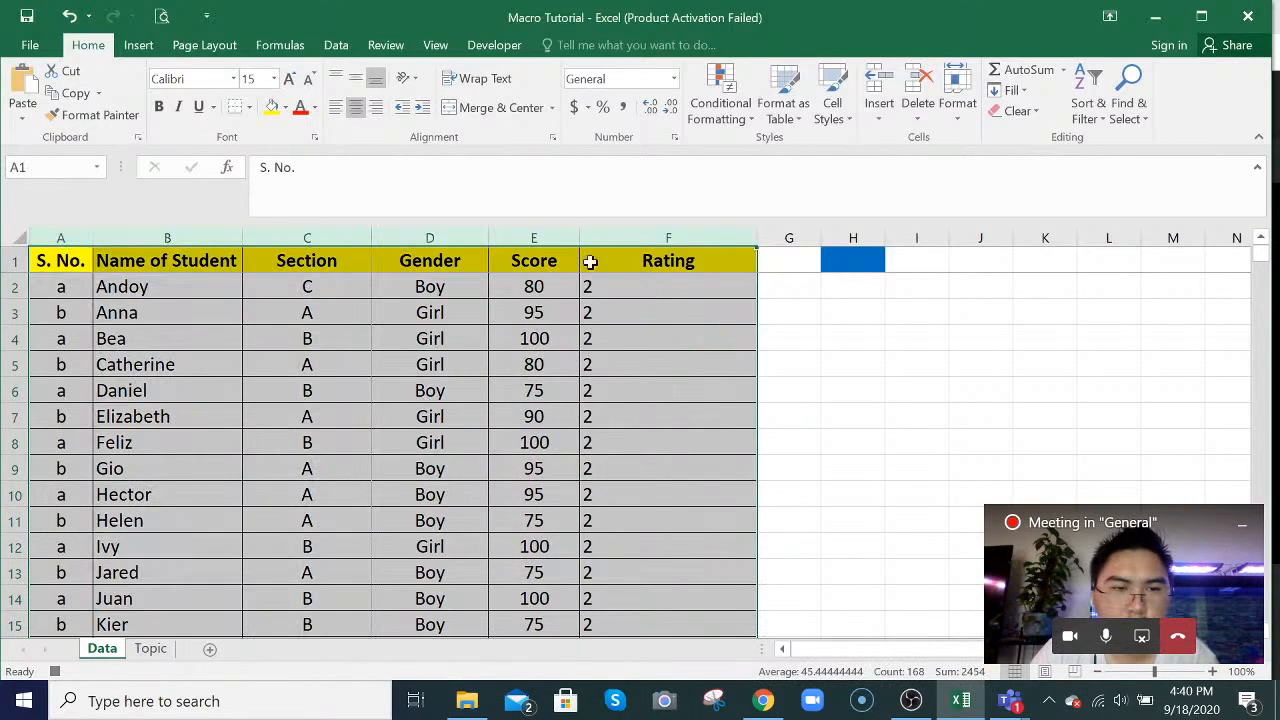
left_click(336, 45)
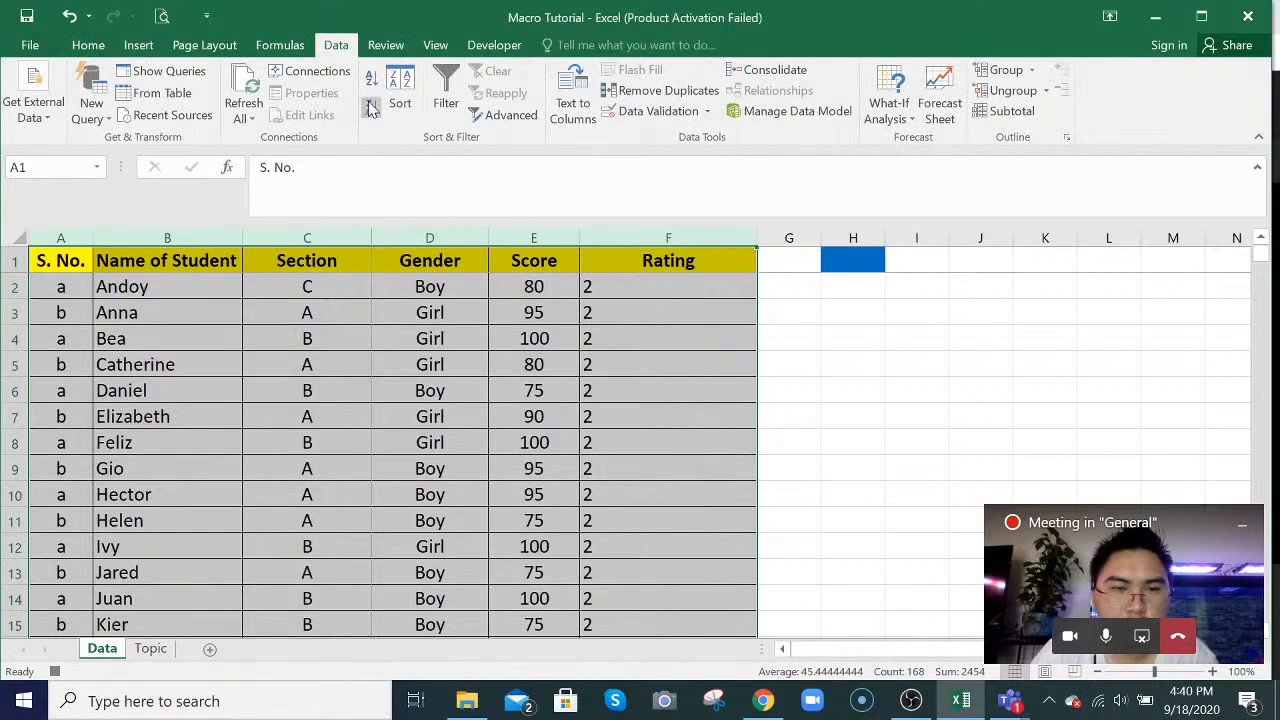
left_click(398, 96)
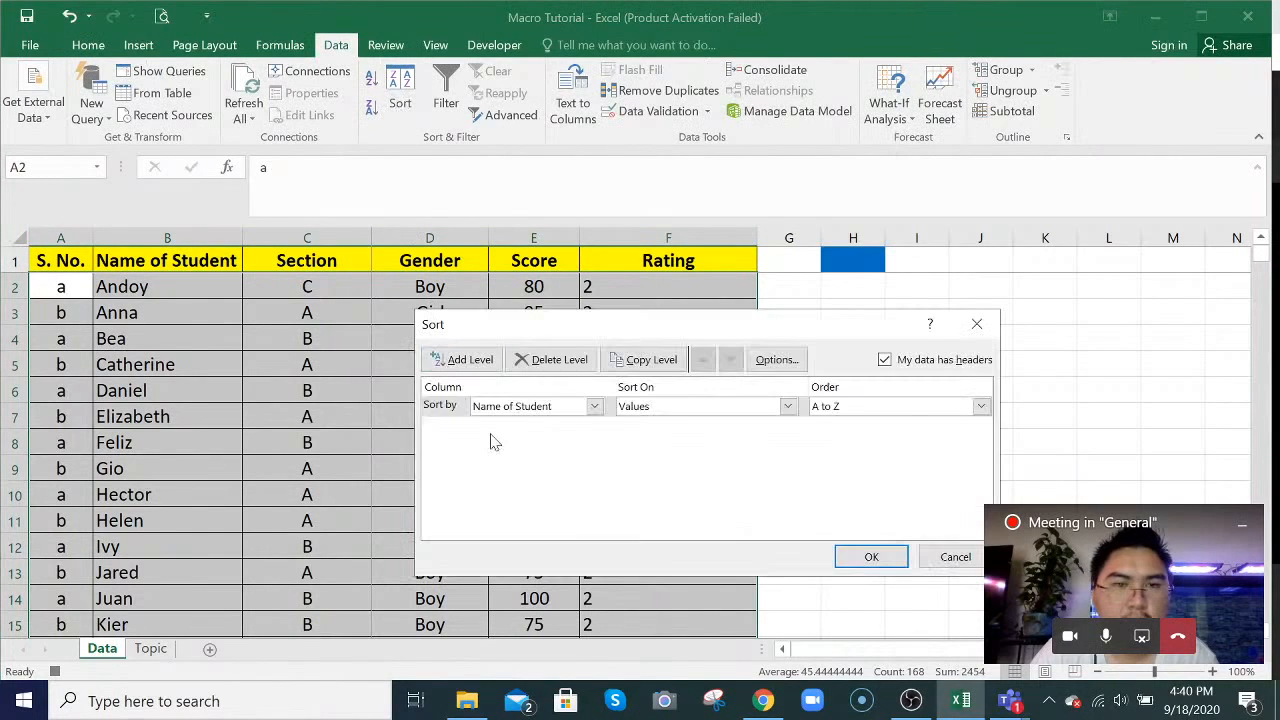
left_click(866, 557)
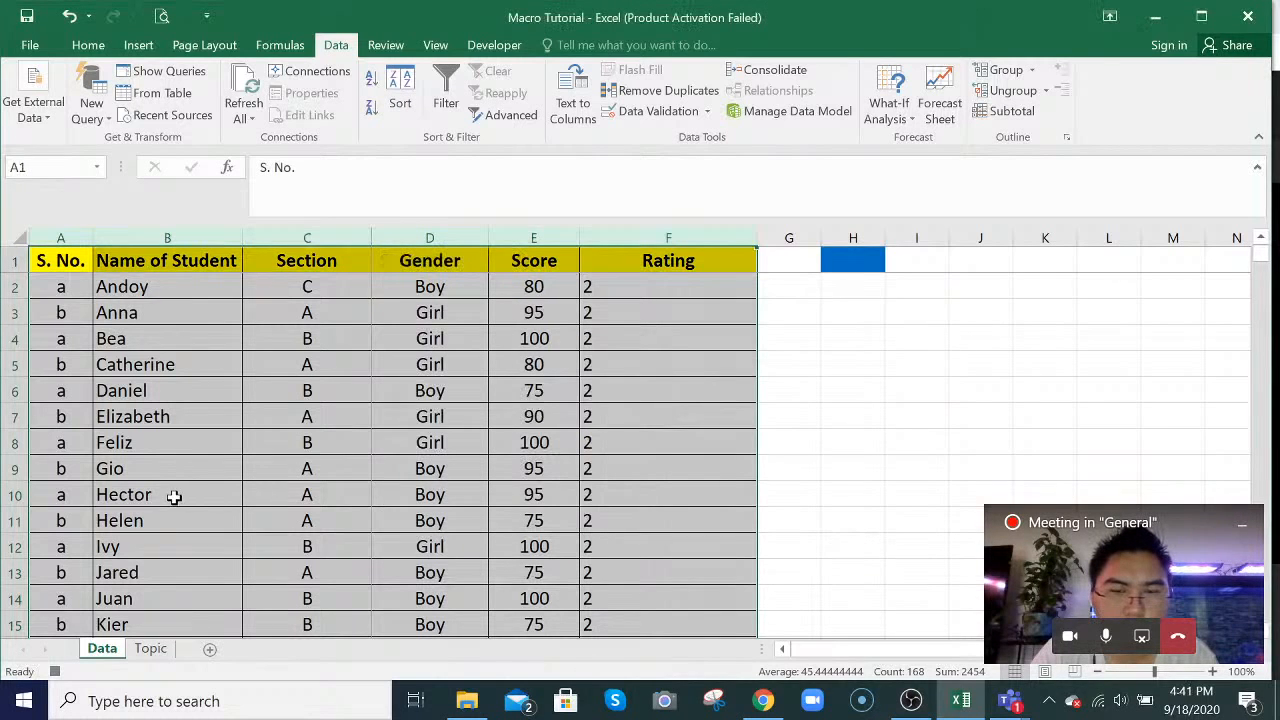
scroll(170, 498, "down", 2)
scroll(170, 498, "up", 2)
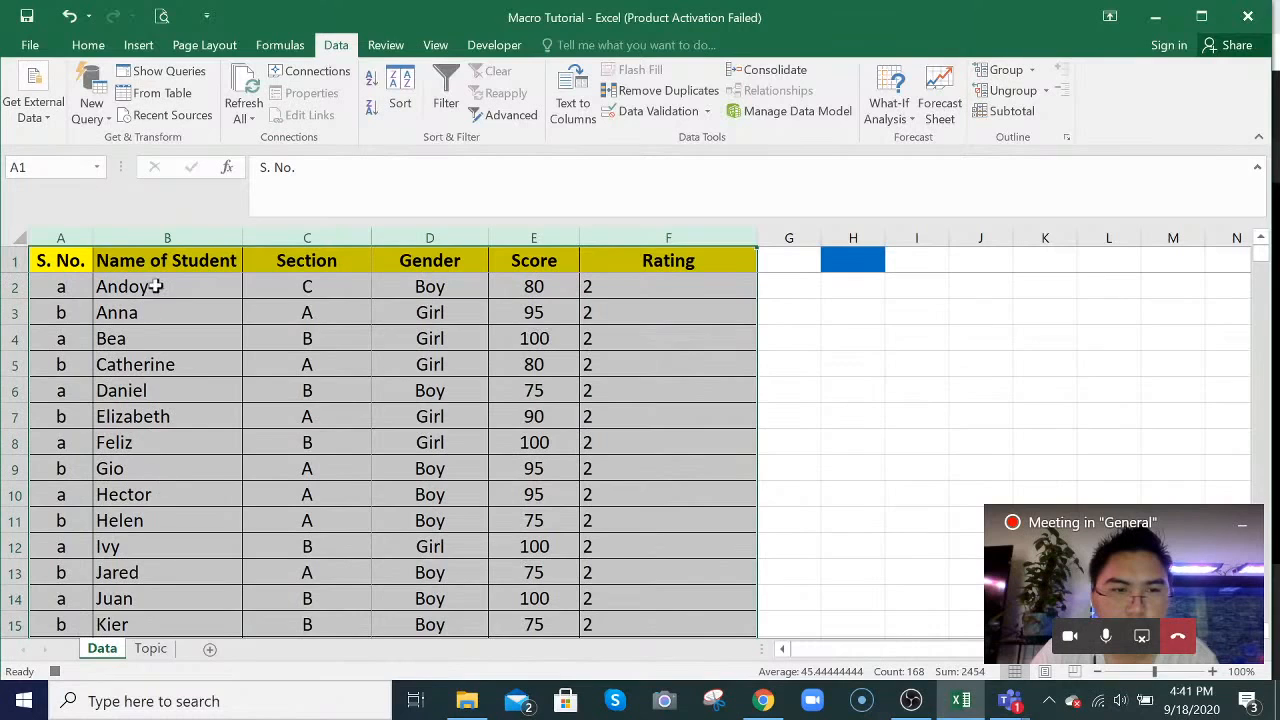
left_click(157, 286)
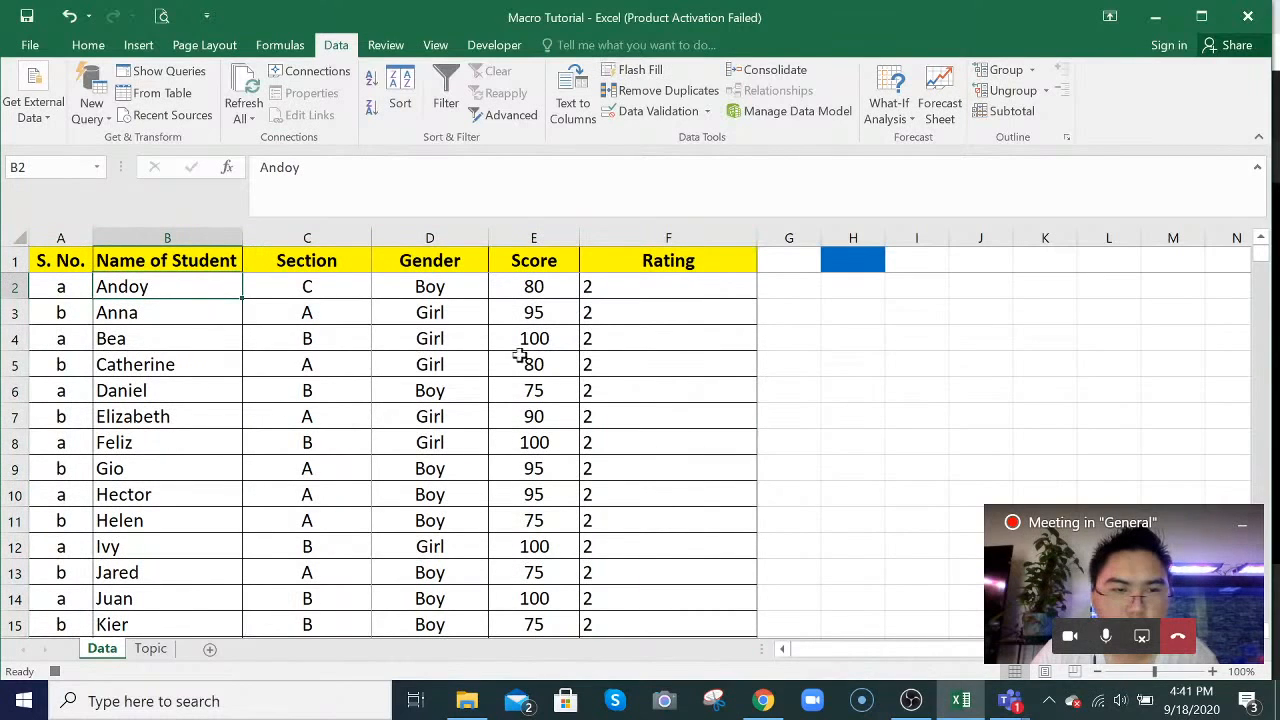
- Replace the first student's rating in cell F2 with the formula +5+5
left_click(611, 289)
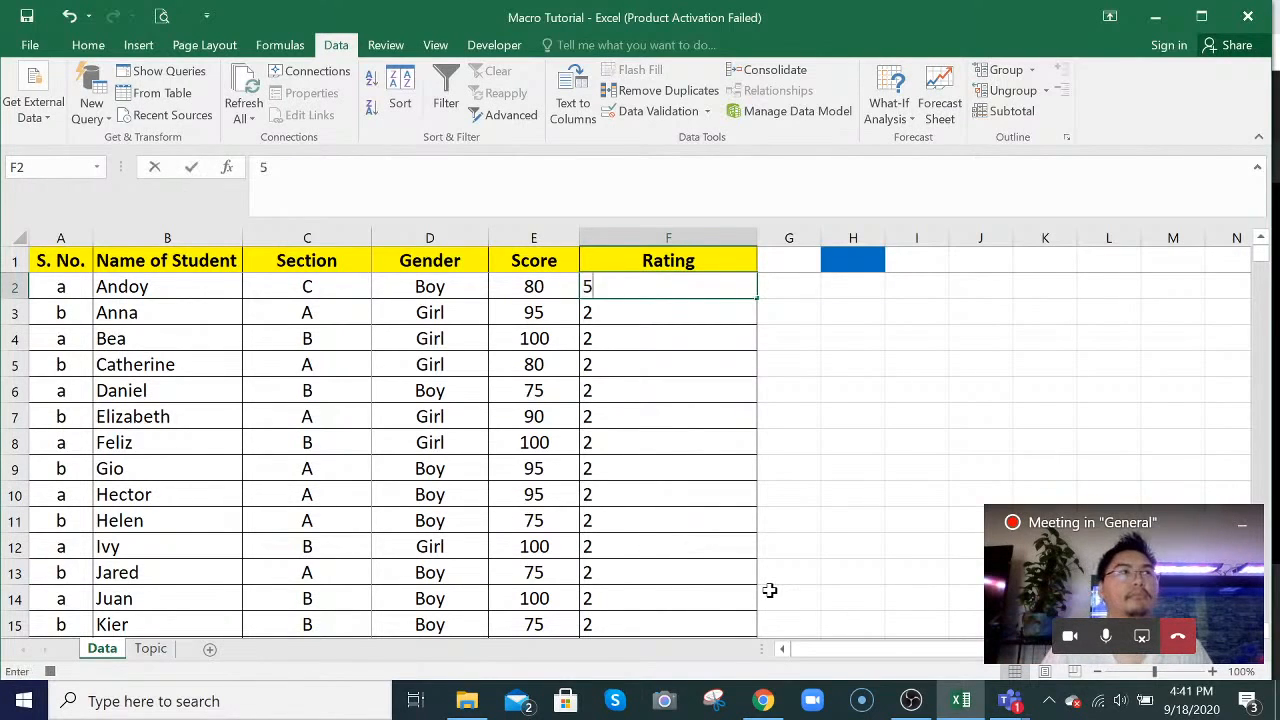
key("BackSpace")
type("+5")
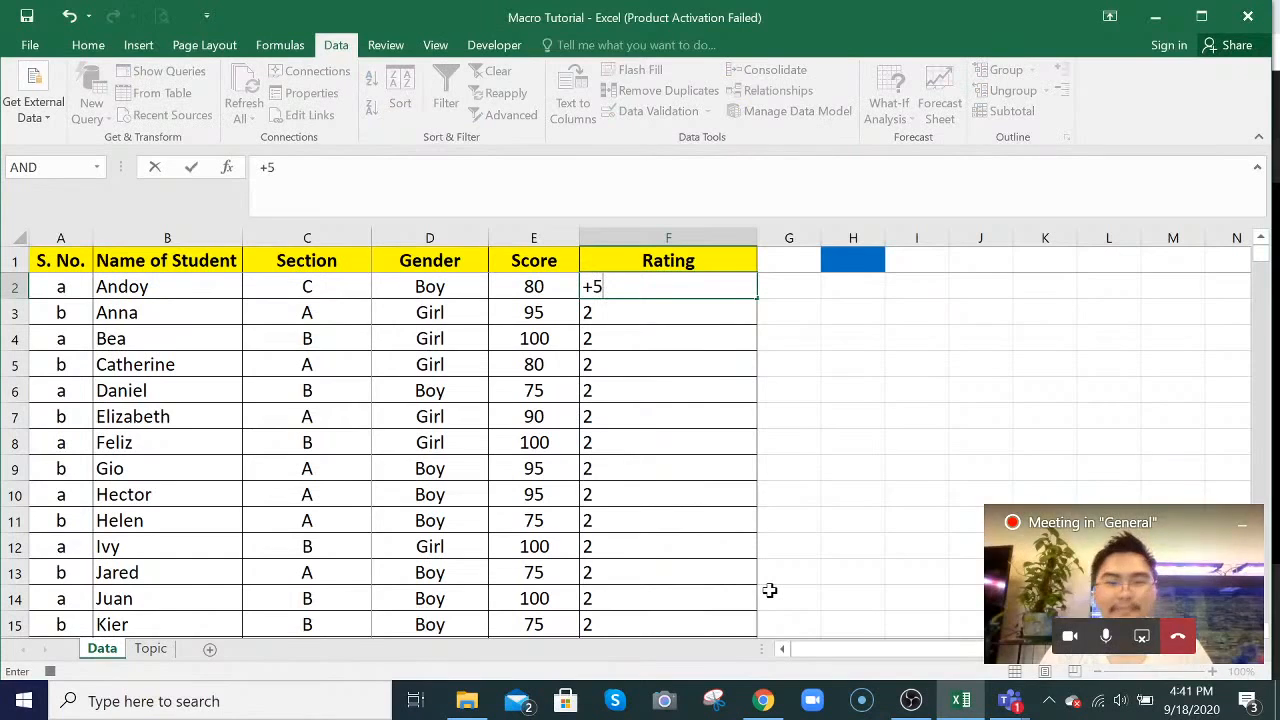
type("+5")
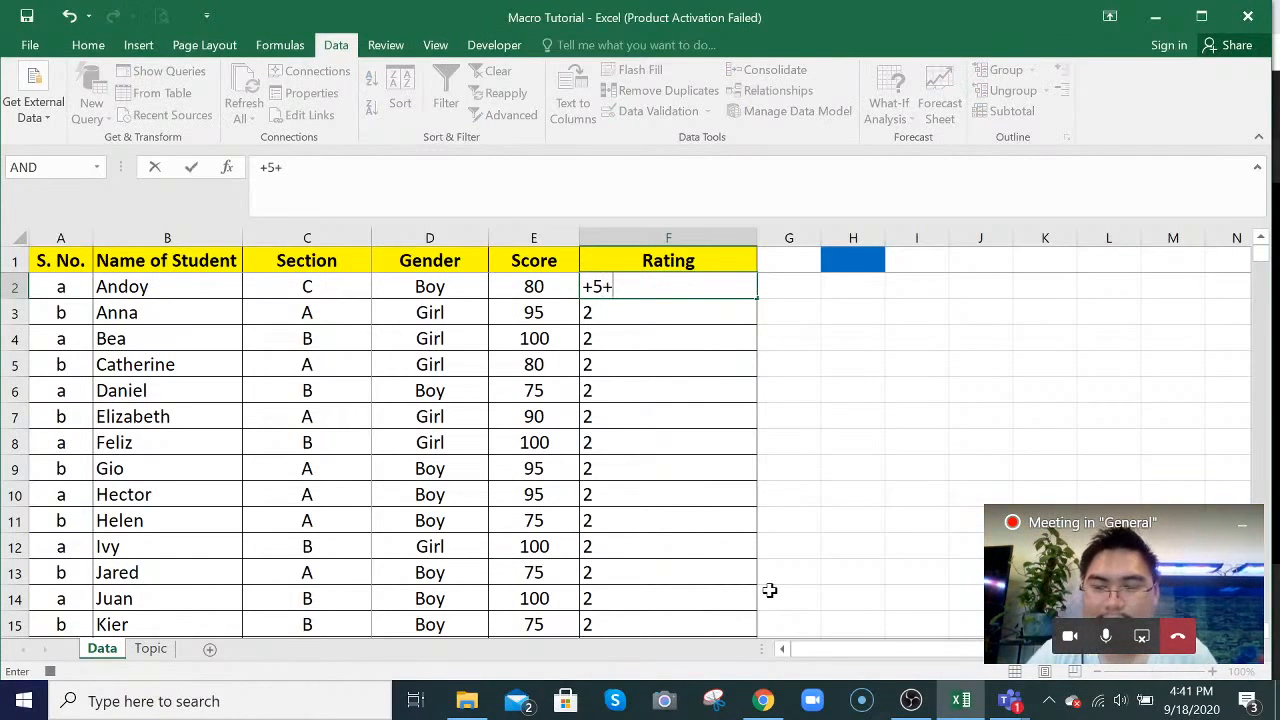
key("Return")
key("Return")
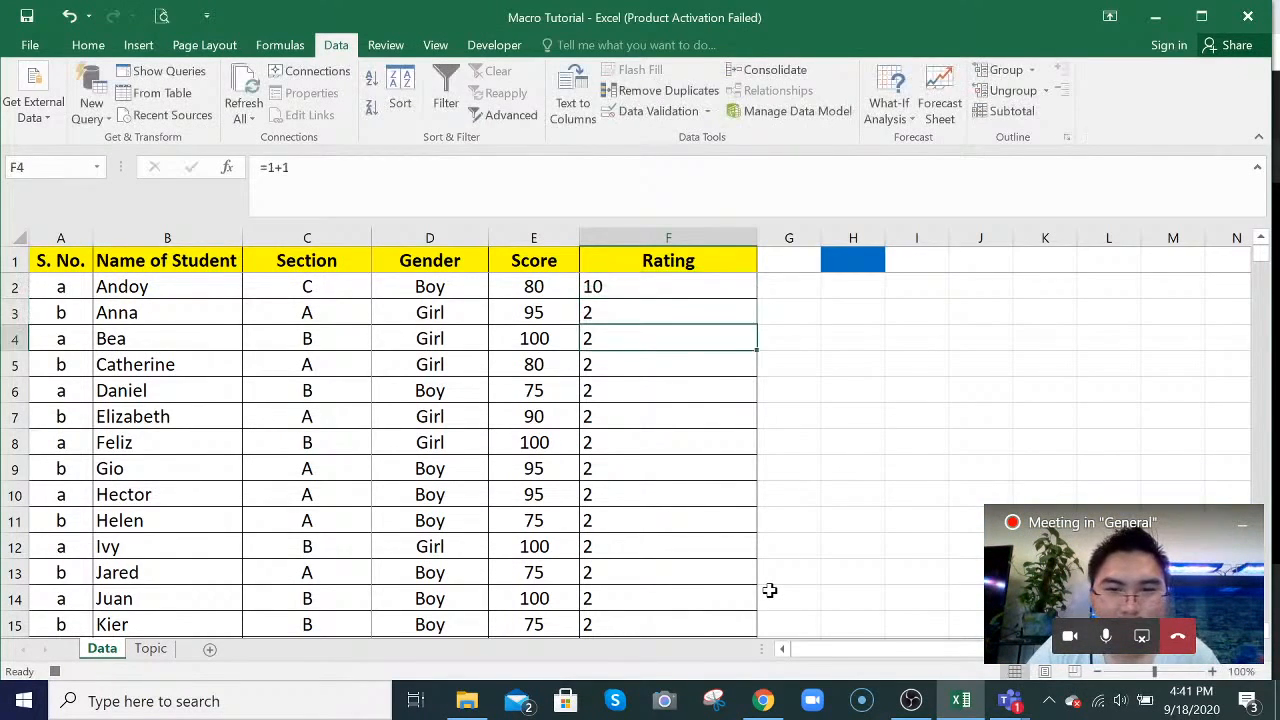
left_click(614, 284)
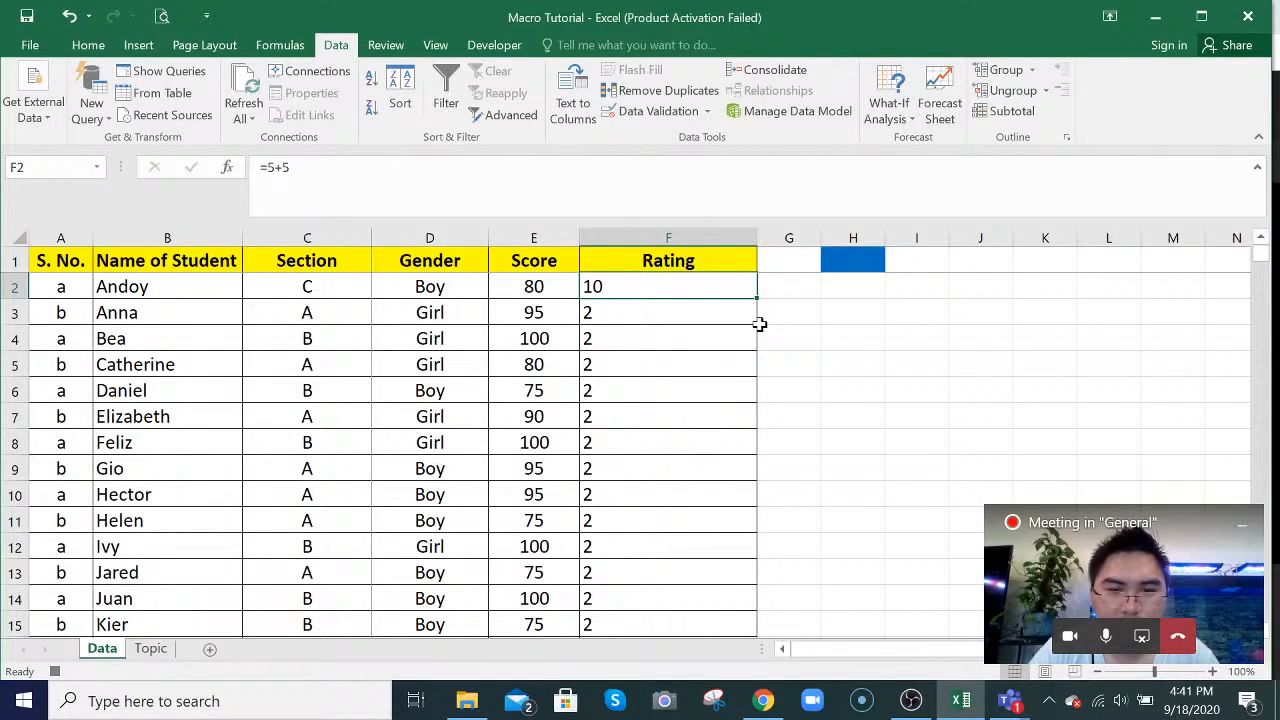
key("F2")
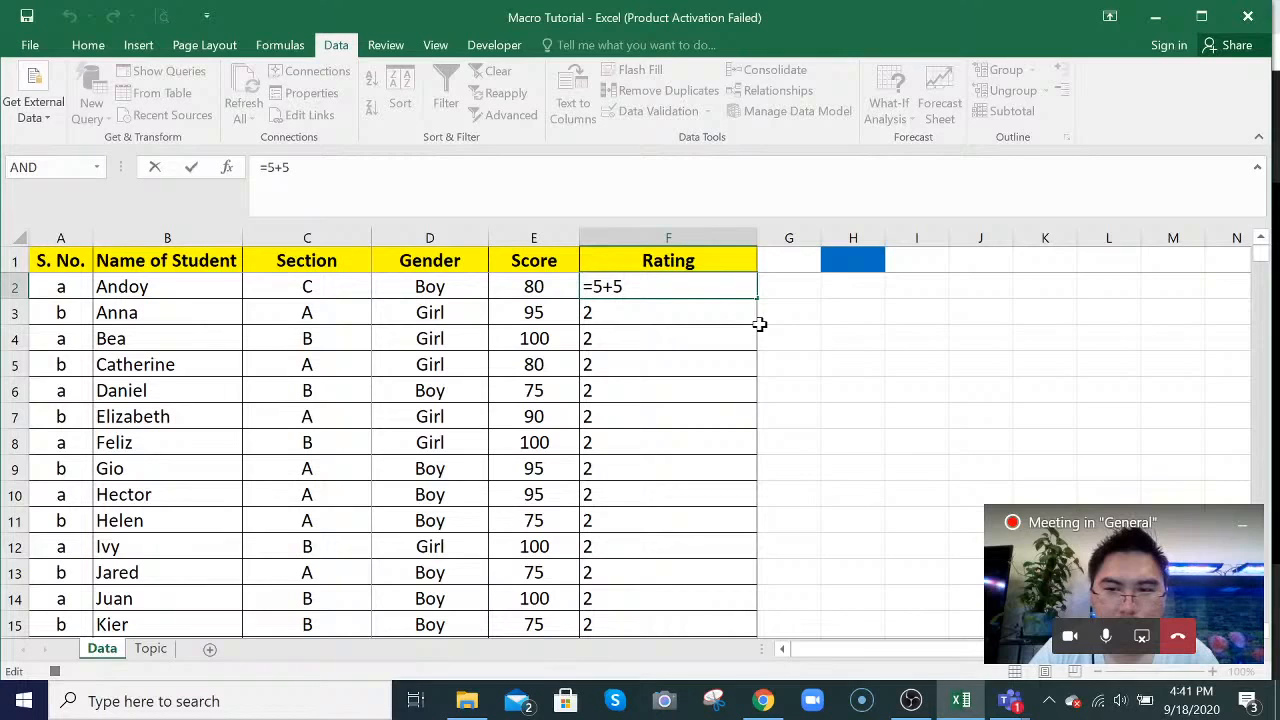
key("Return")
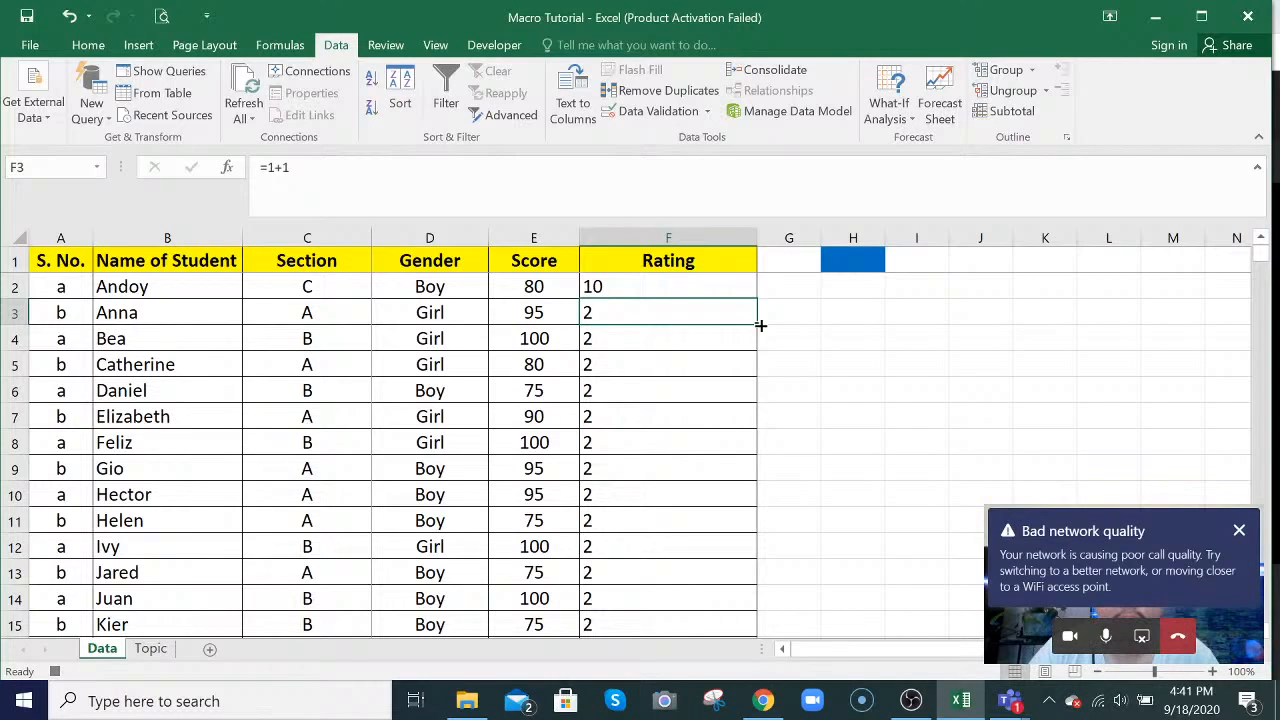
- Copy the formula from cell F2 to the remaining Rating cells, F3 to F28
key("Up")
key("ctrl+c")
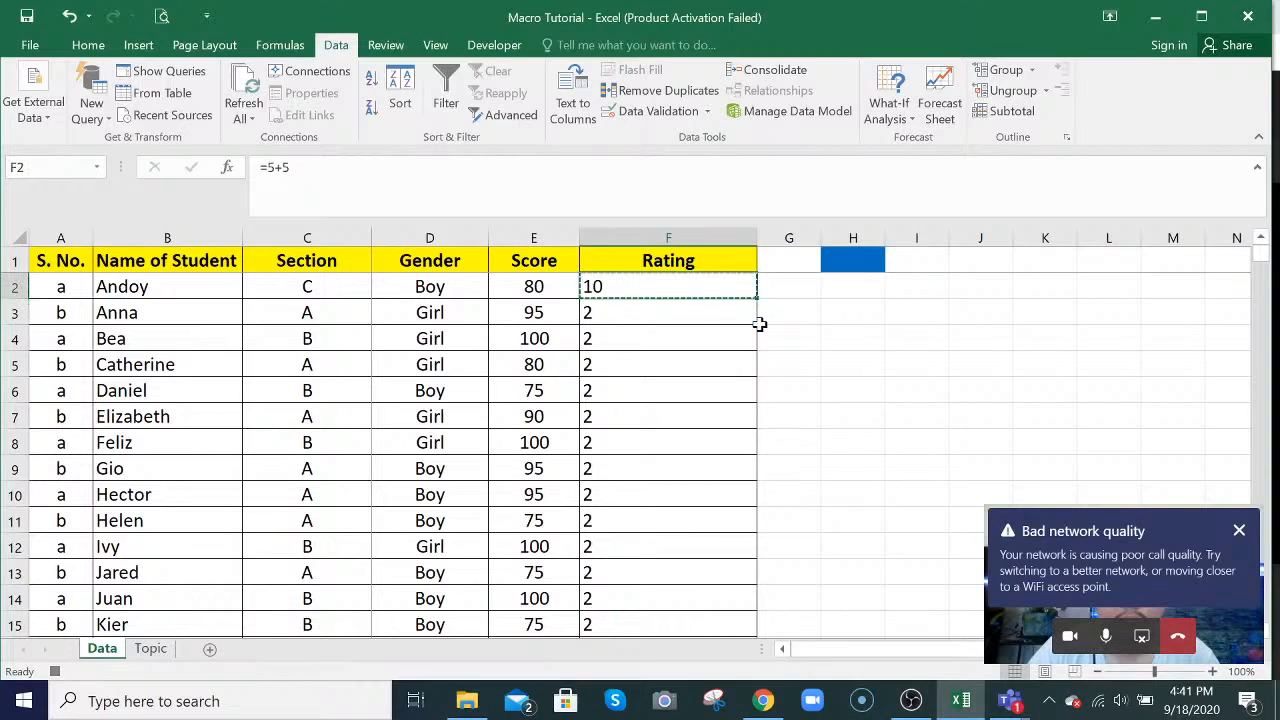
key("Left")
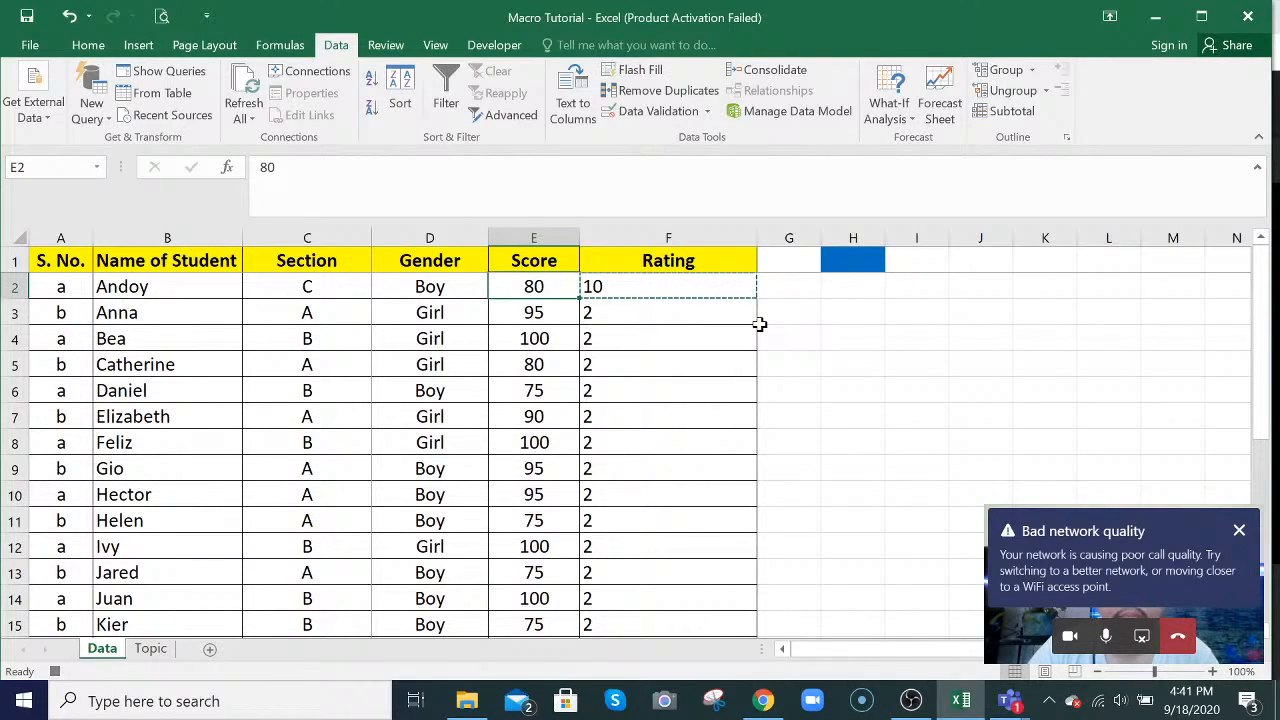
key("Right")
key("Down")
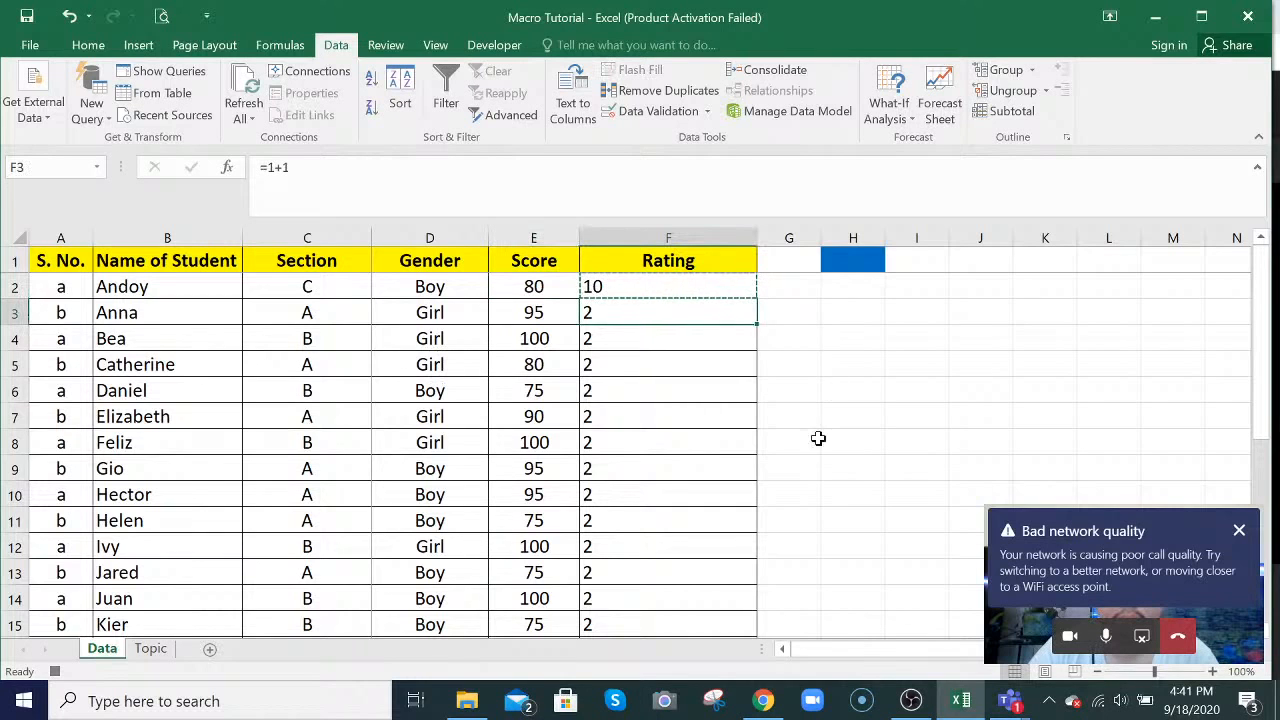
scroll(690, 516, "down", 10)
scroll(690, 516, "up", 6)
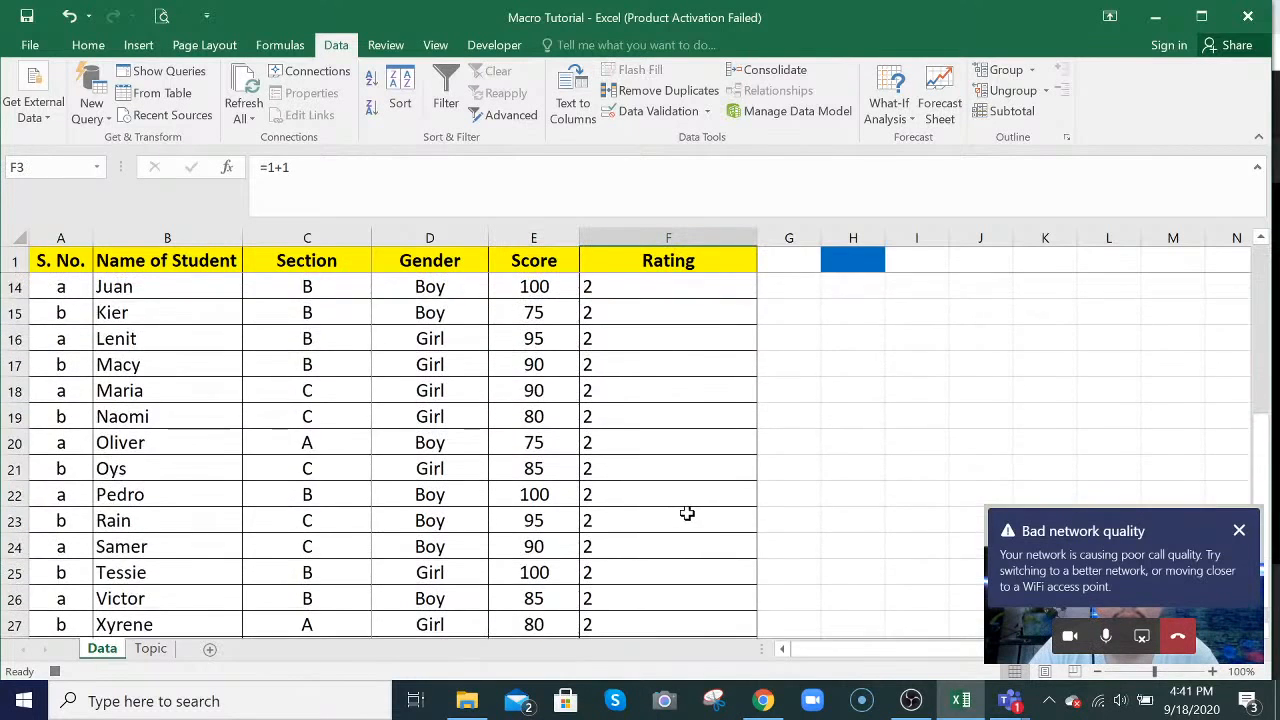
scroll(687, 513, "up", 4)
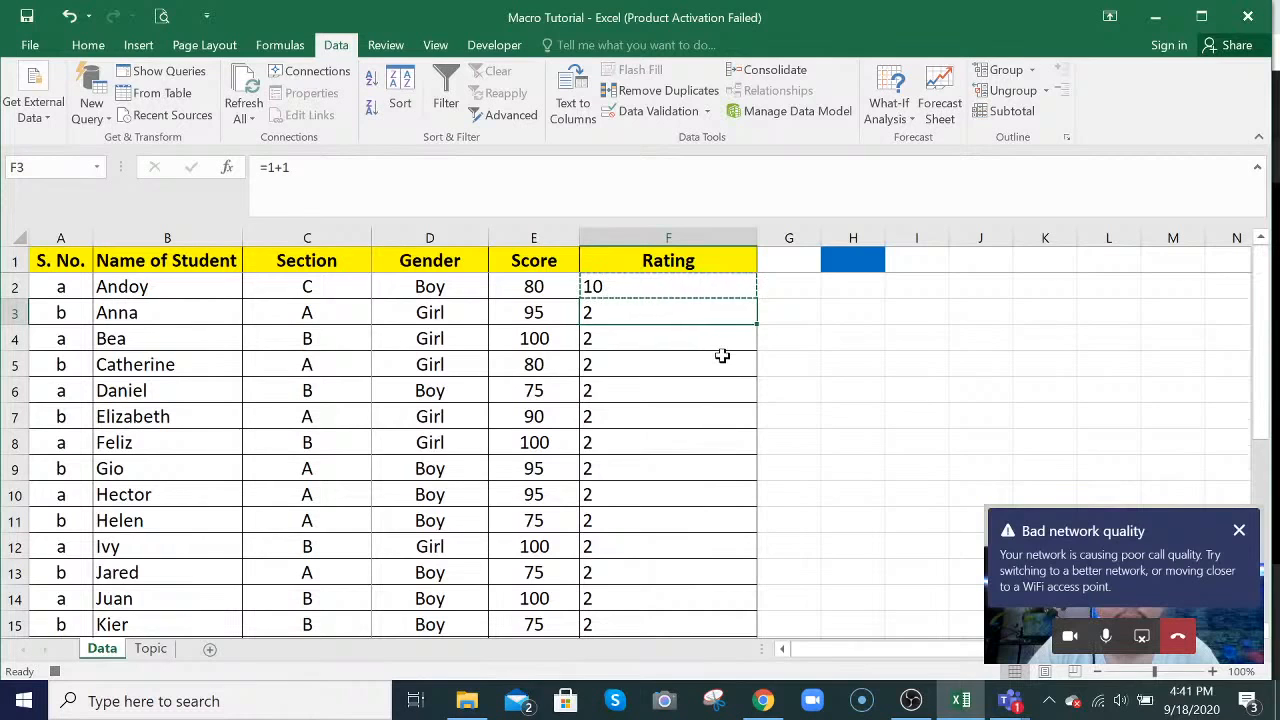
key("ctrl+shift+Down")
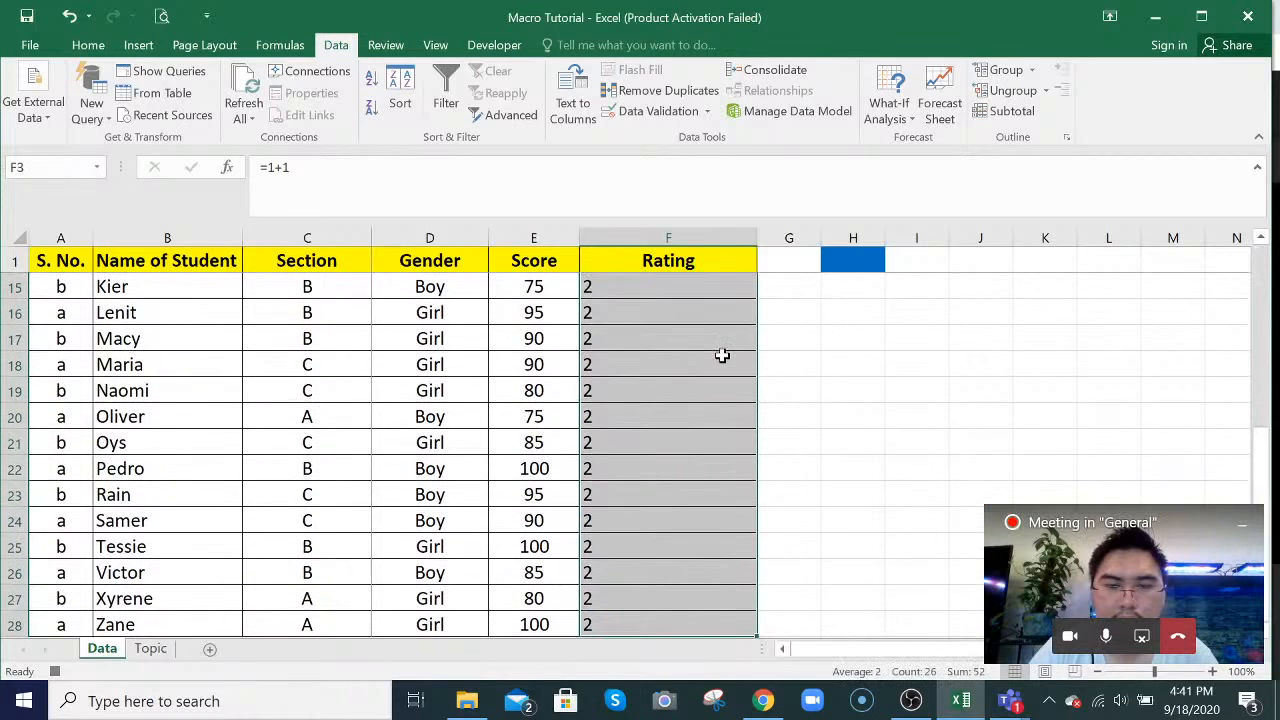
key("ctrl+v")
scroll(682, 455, "down", 2)
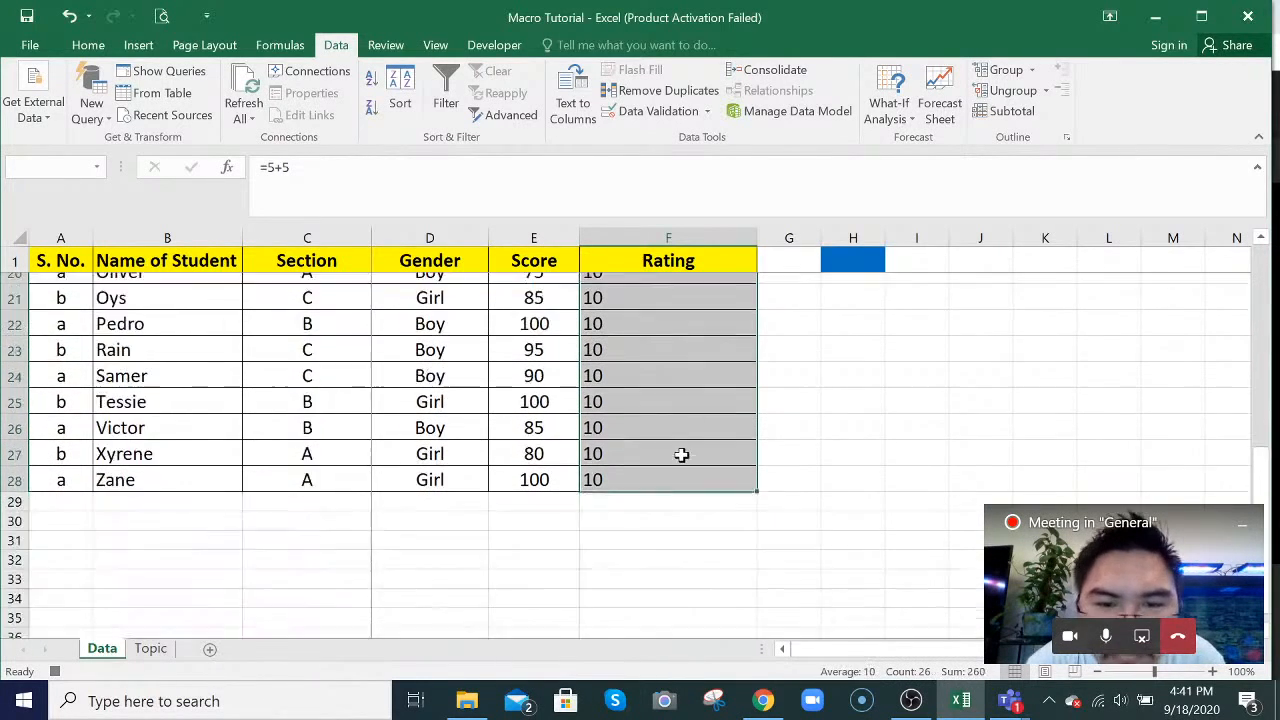
scroll(682, 455, "down", 2)
scroll(677, 452, "up", 8)
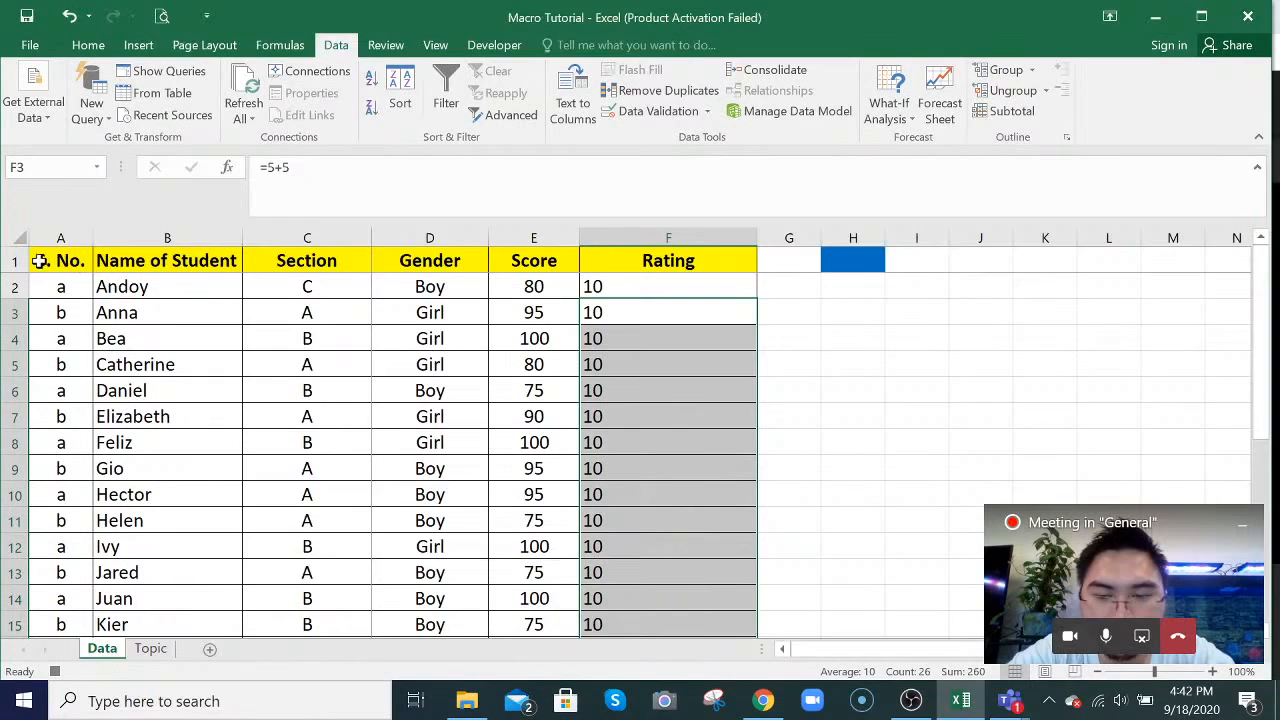
left_click_drag(39, 261, 691, 251)
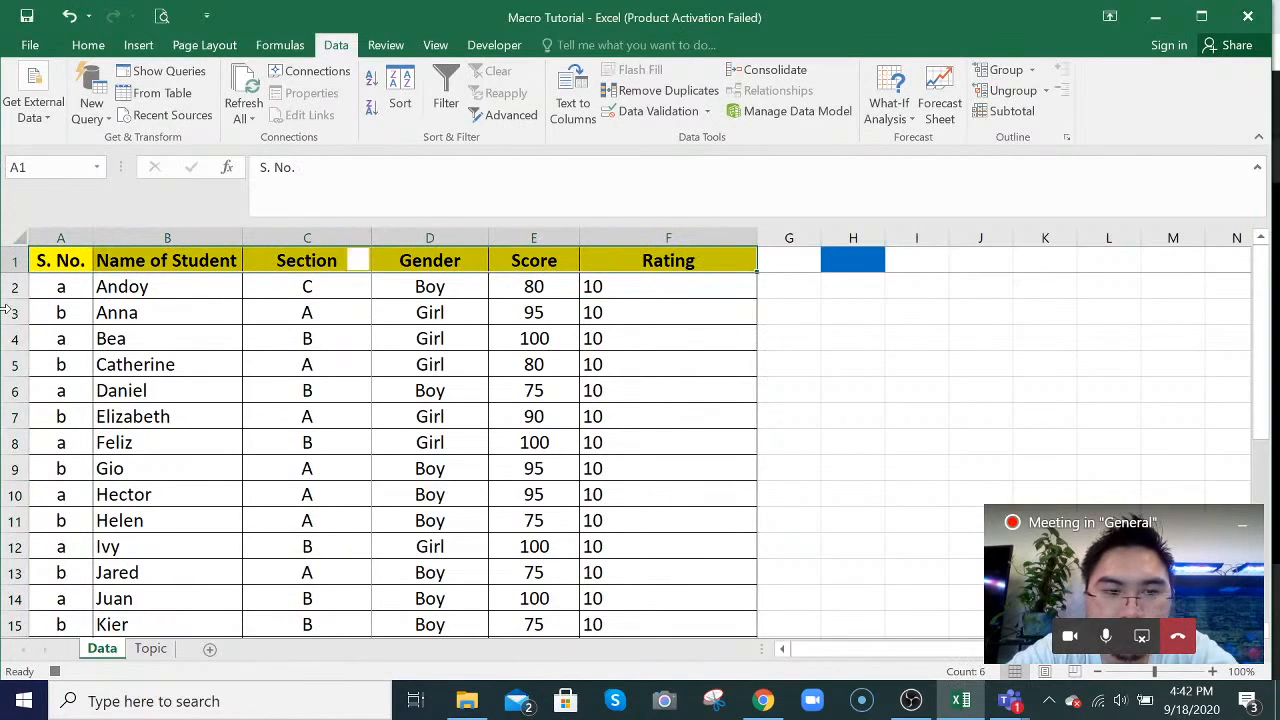
left_click_drag(45, 287, 62, 424)
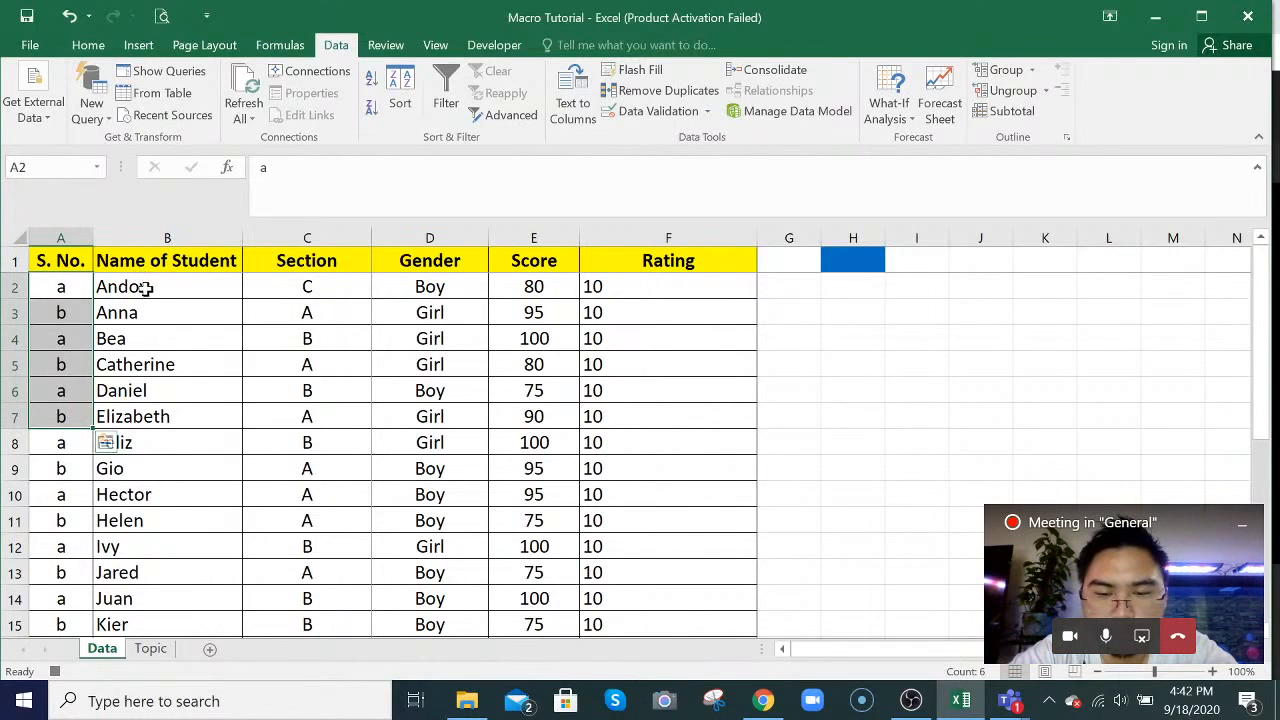
left_click(623, 286)
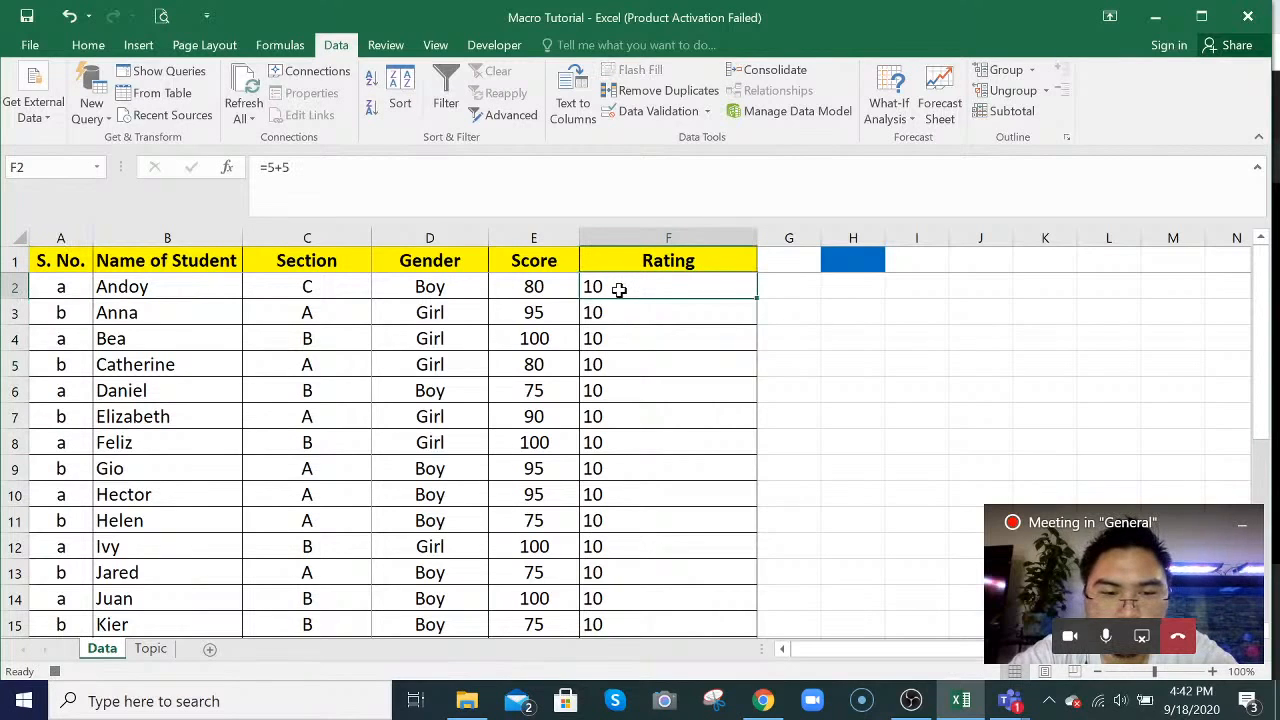
- Fill cell H1 with yellow and stop recording the macro
left_click(863, 258)
left_click(77, 45)
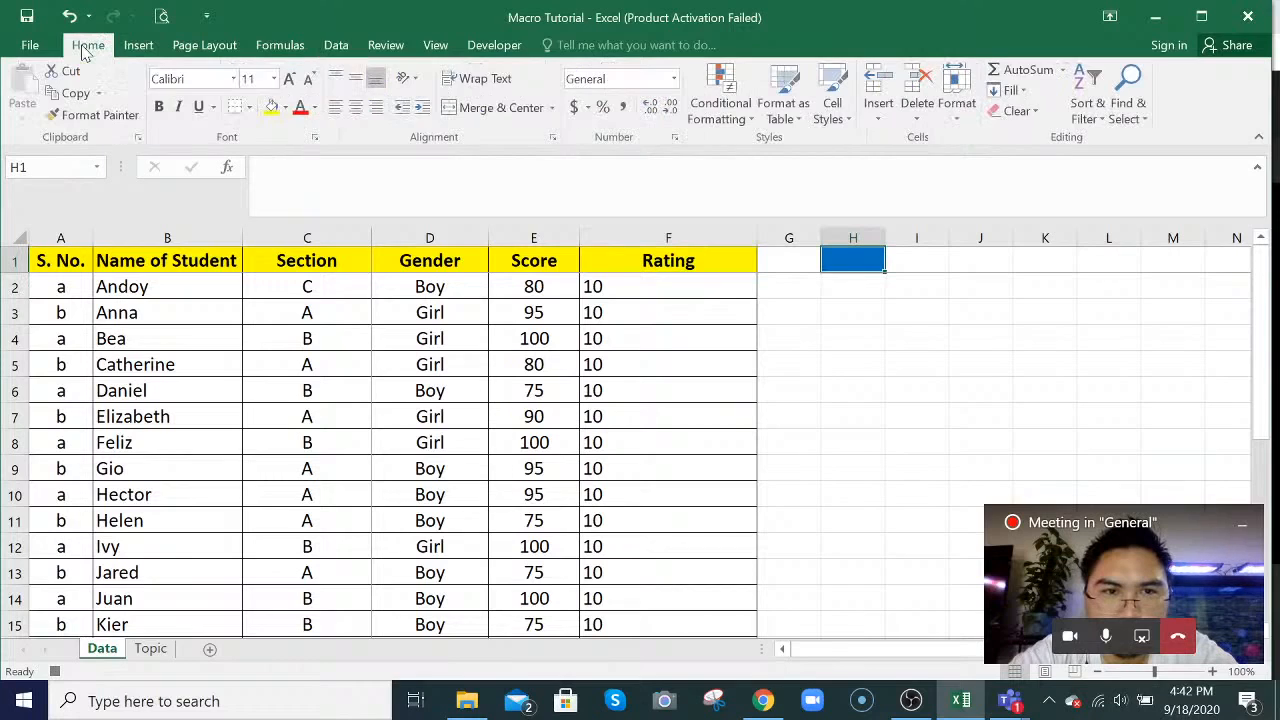
left_click(274, 112)
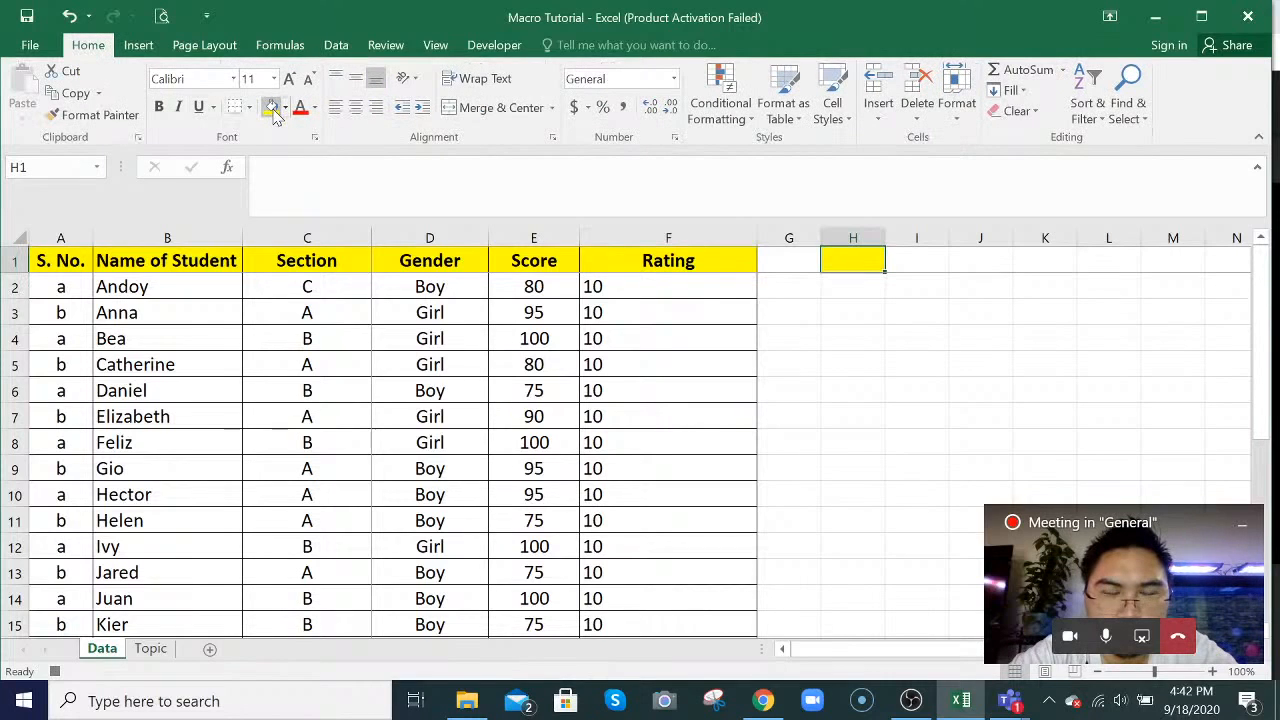
left_click(494, 45)
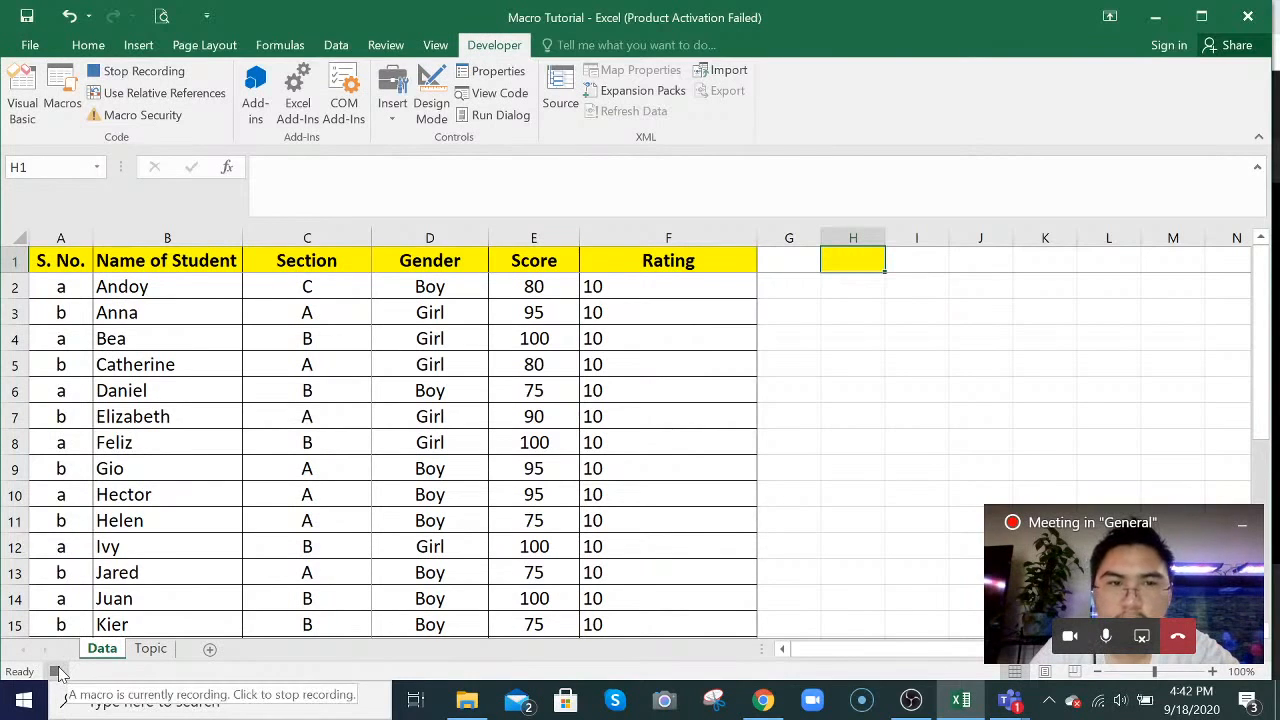
left_click(105, 75)
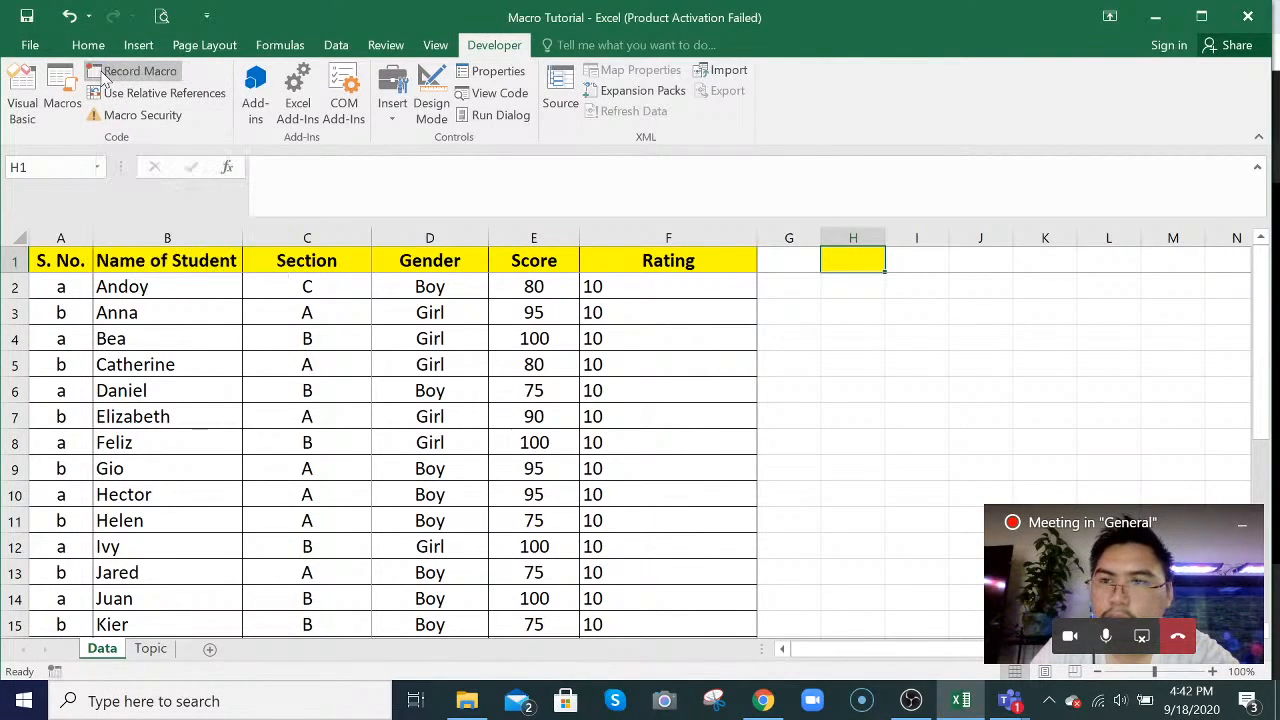
- Undo the recorded edits to cell H1, the Rating column, the S. No. column and the header fill to reset the sheet
left_click(296, 443)
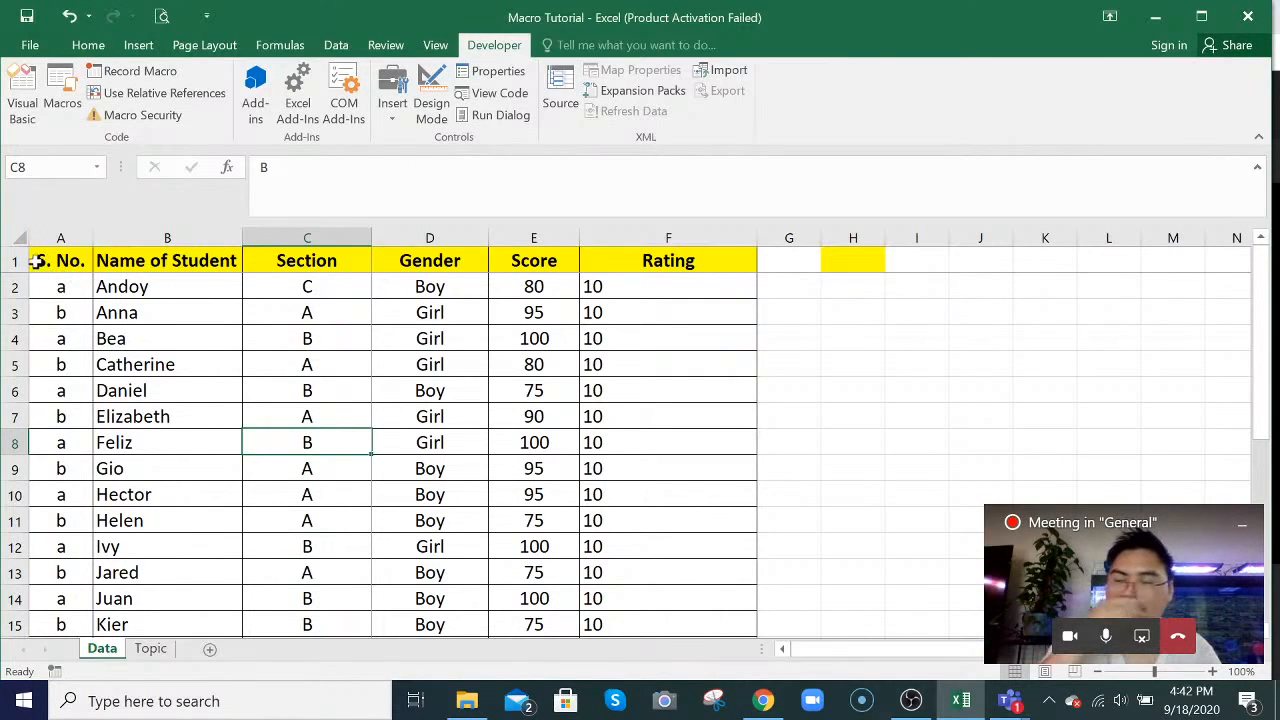
key("ctrl+z")
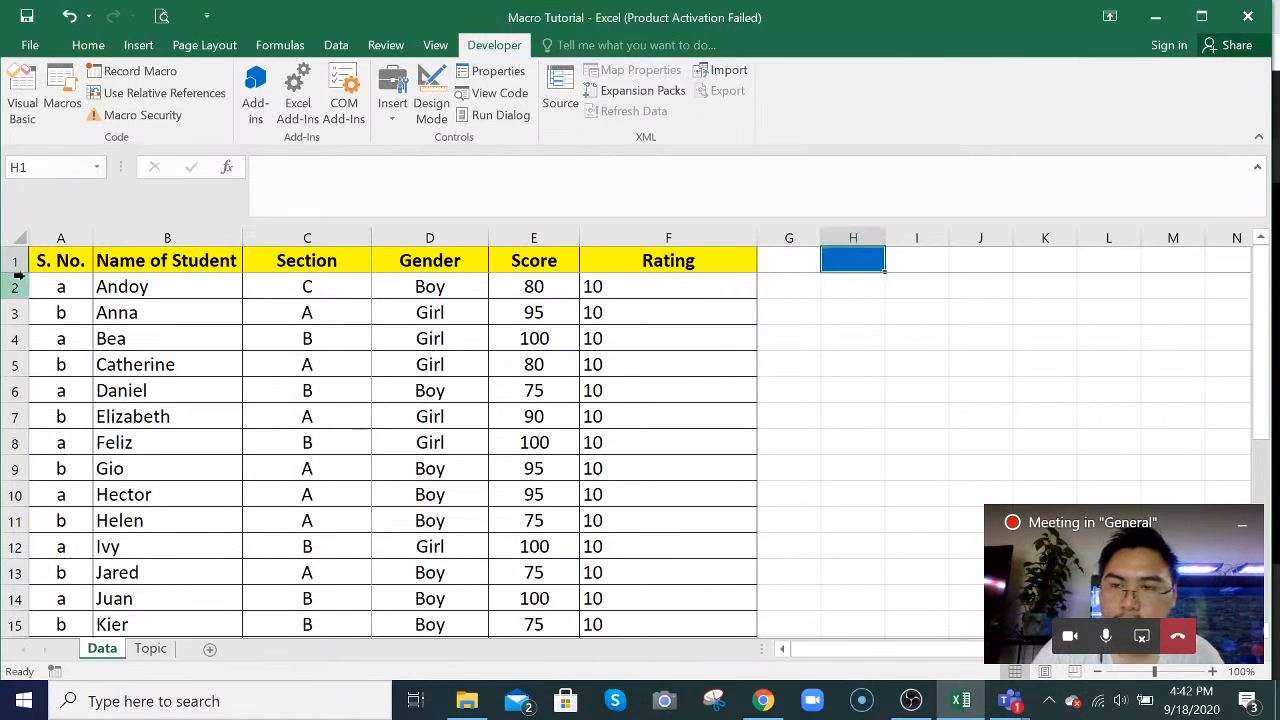
key("ctrl+z")
key("ctrl+z")
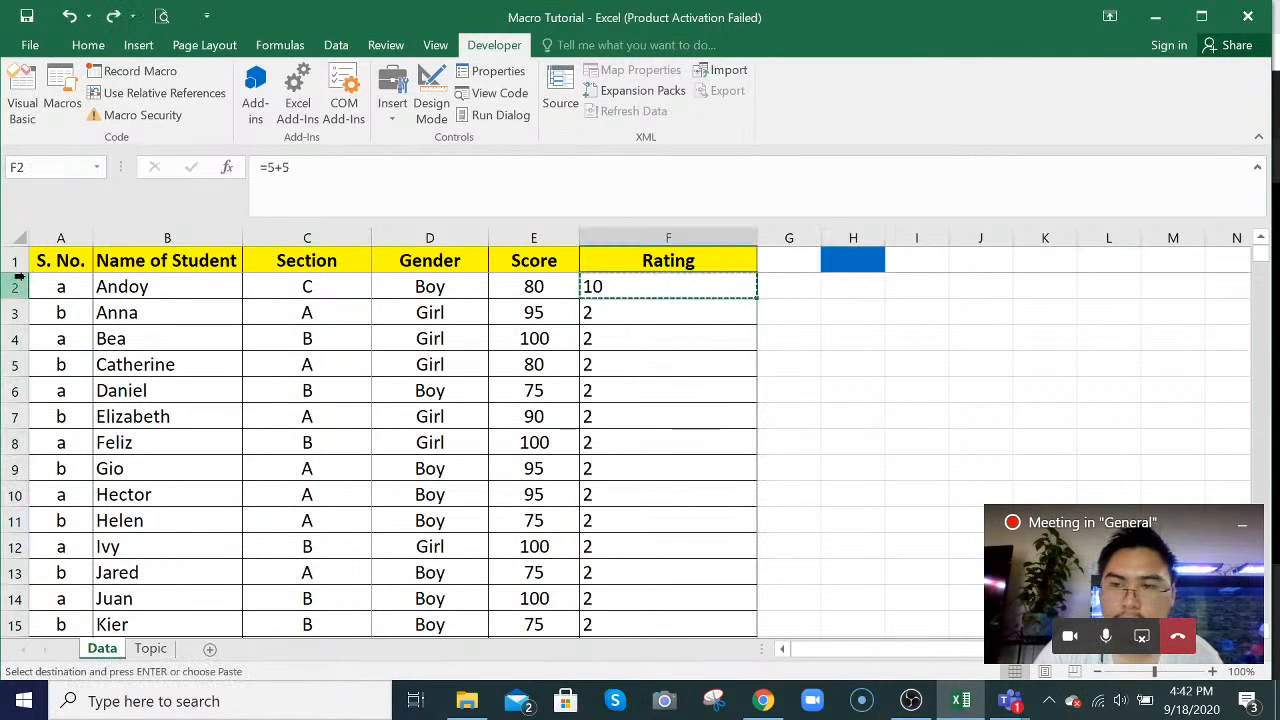
key("ctrl+z")
key("ctrl+z")
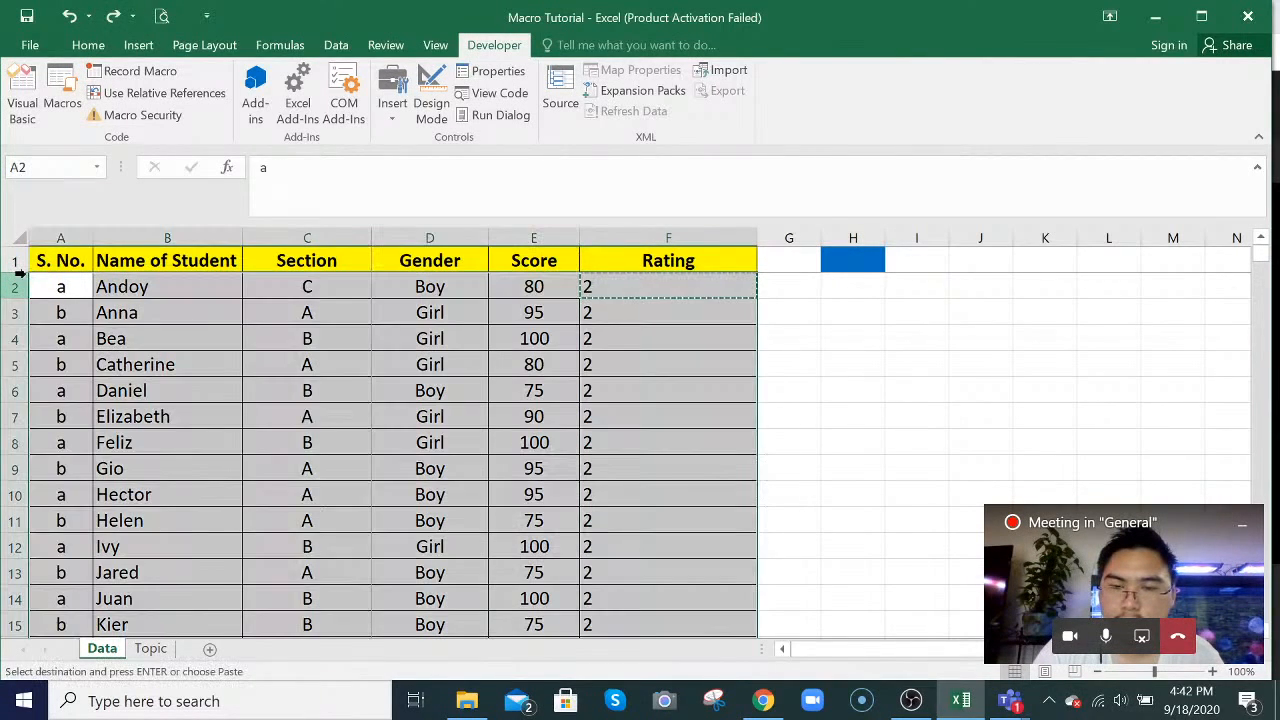
key("ctrl+z")
key("ctrl+z")
key("ctrl+z")
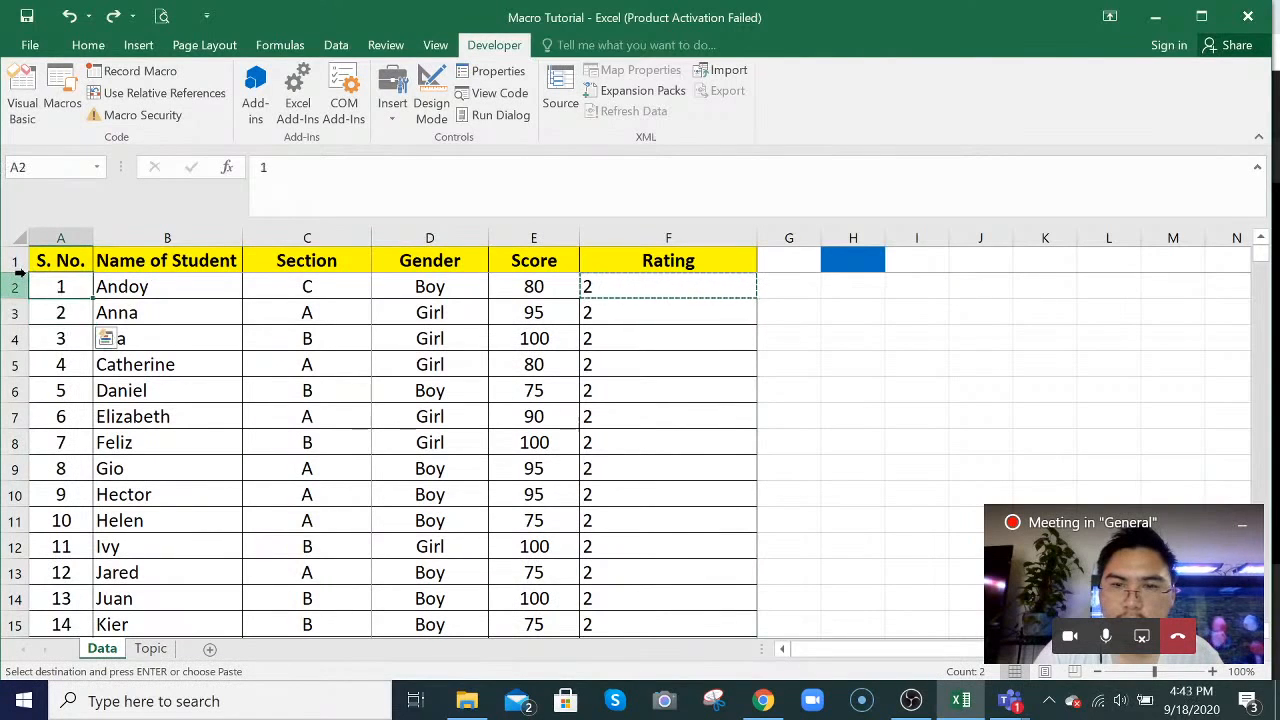
key("ctrl+z")
key("ctrl+z")
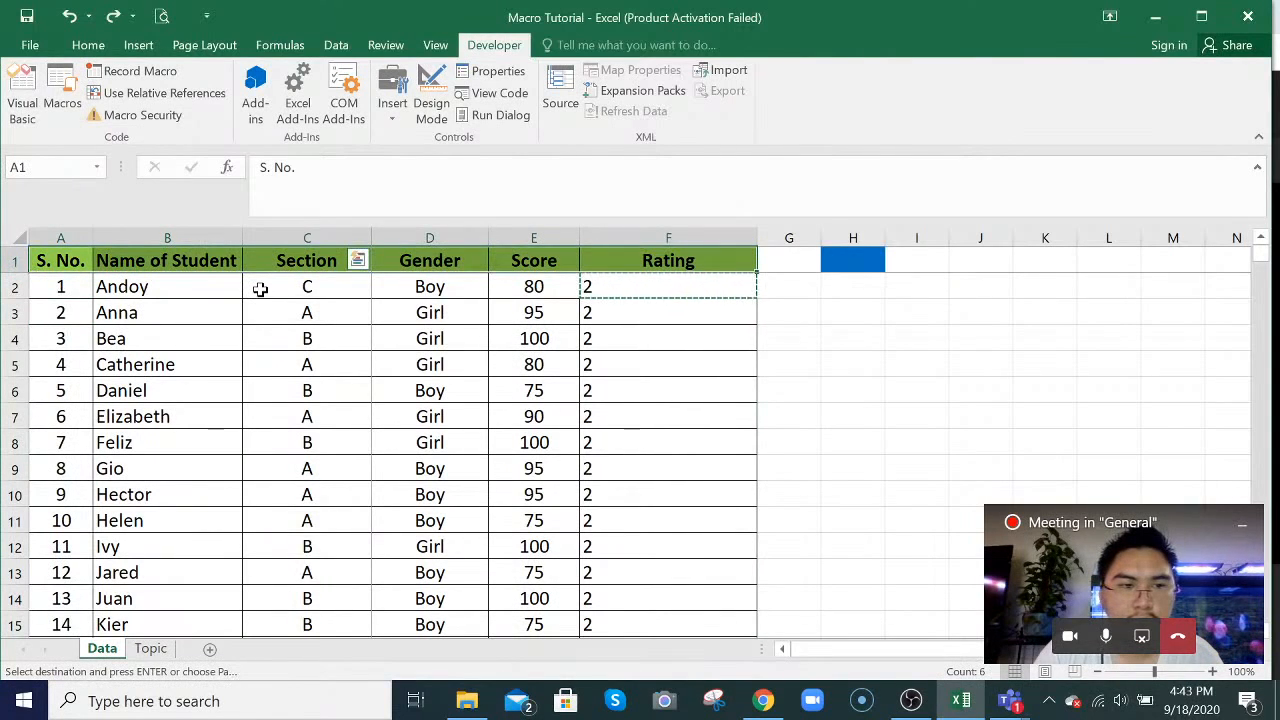
- Cancel the pending copy selection, select cell F2 and step into TestMacro to open its code
left_click(260, 289)
key("Escape")
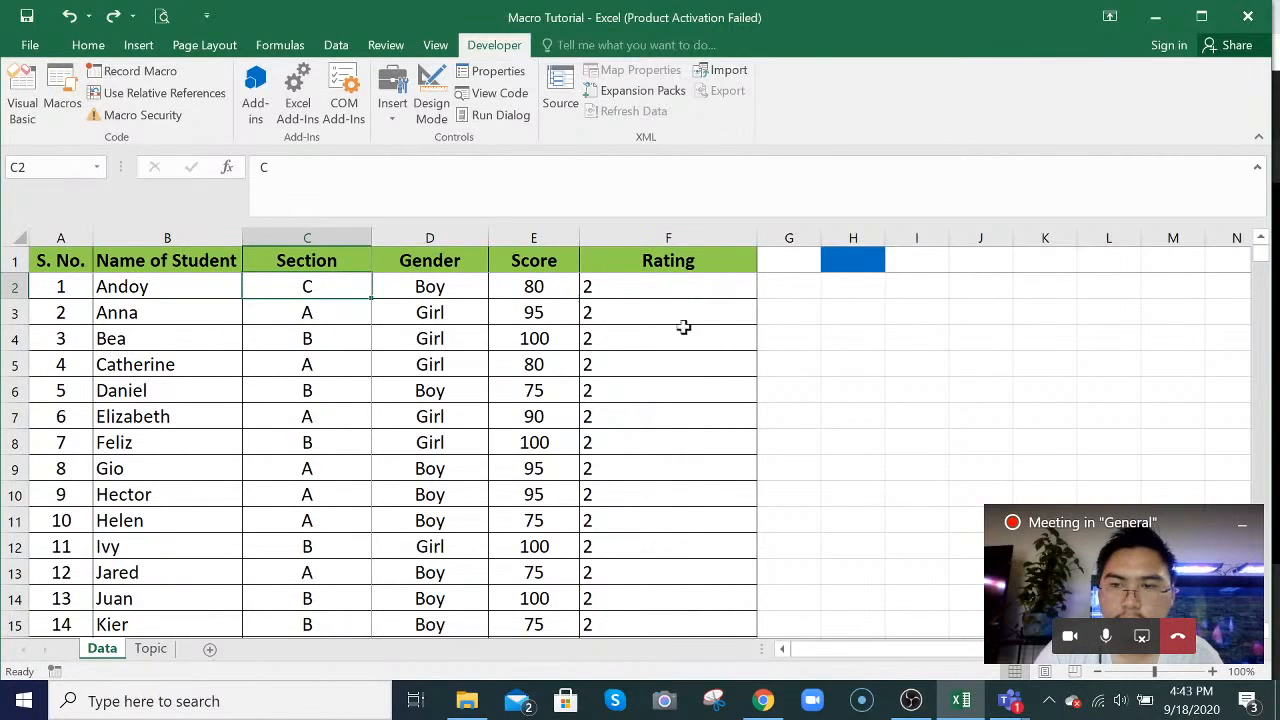
left_click(606, 289)
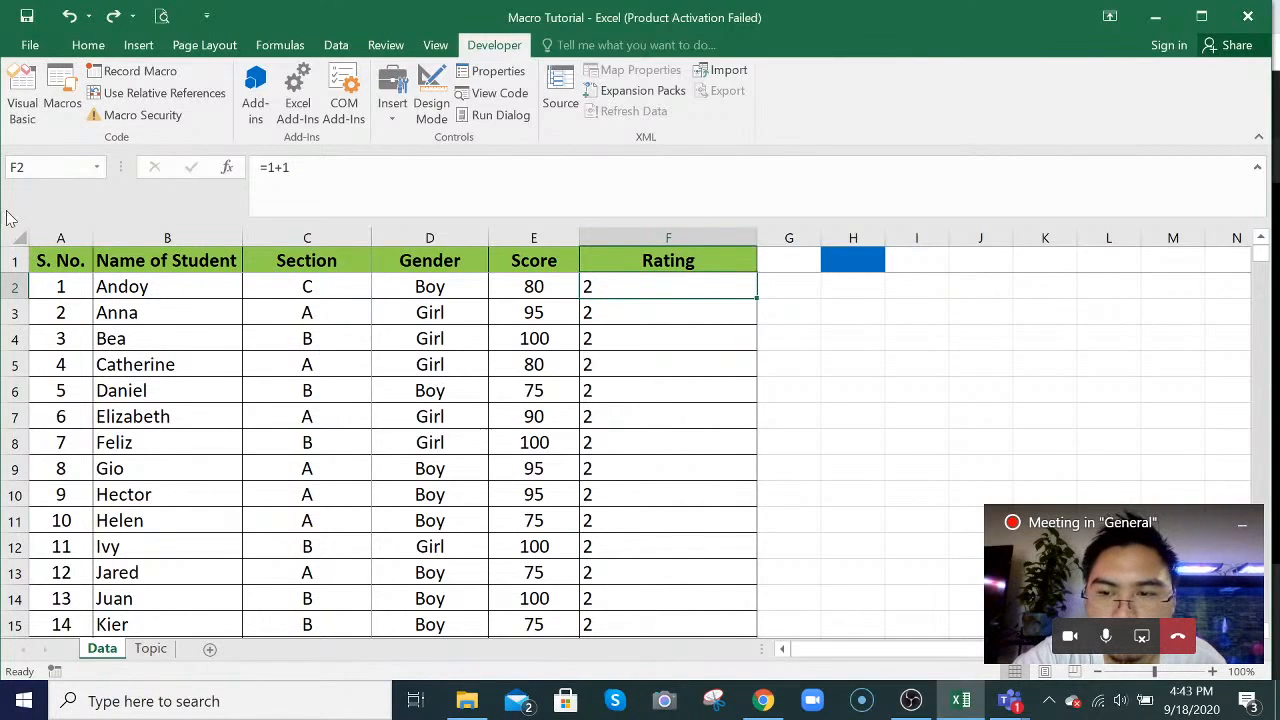
left_click(57, 106)
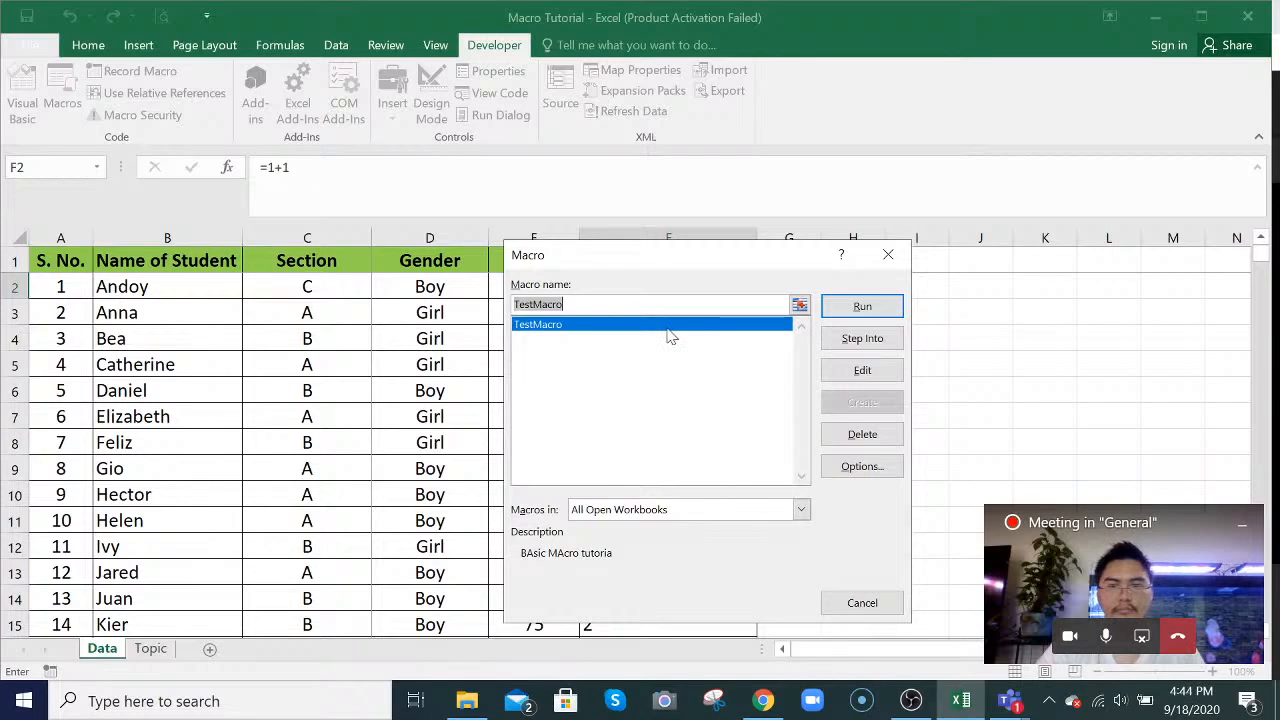
left_click(864, 342)
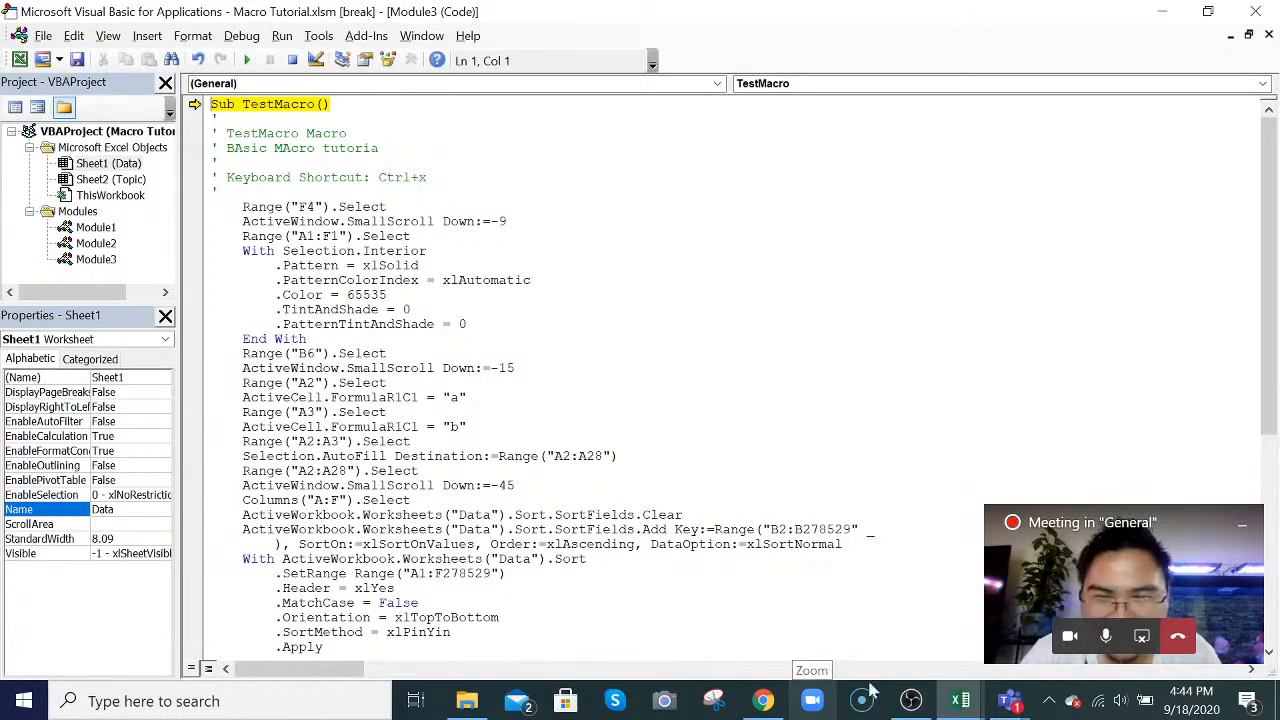
left_click(1243, 525)
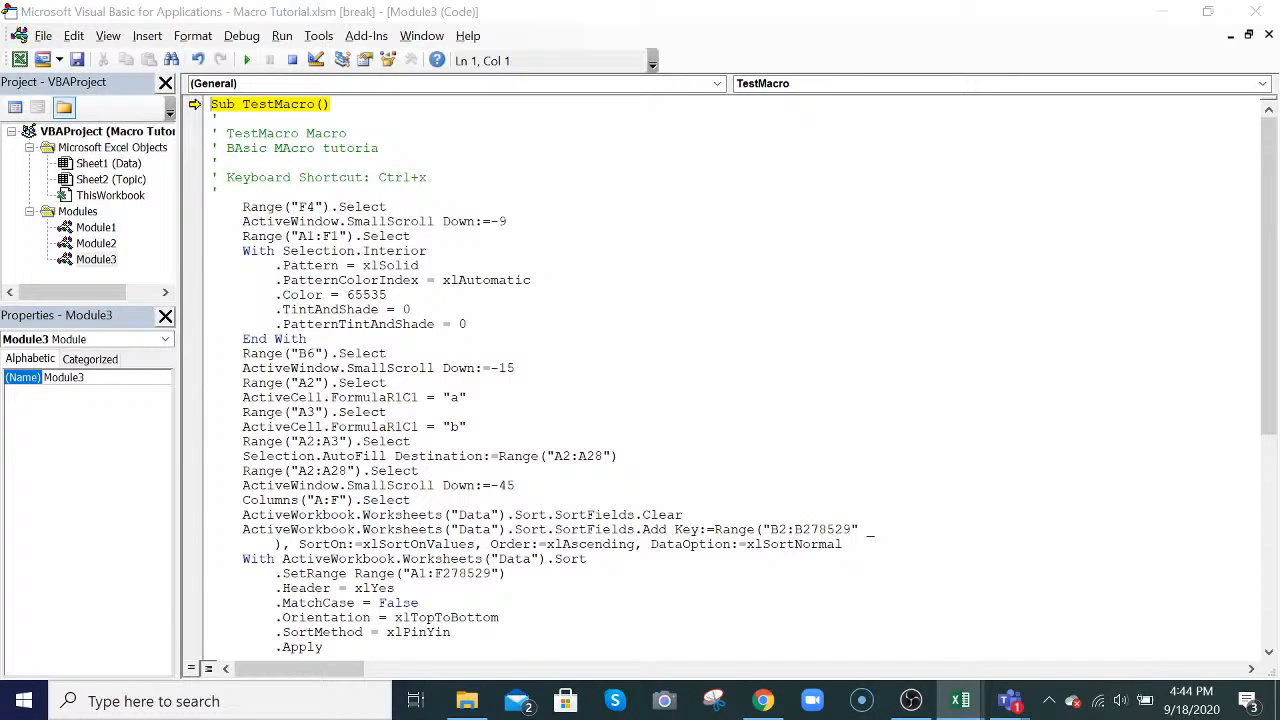
- Examine TestMacro's procedure name and the comment lines giving its title, description and keyboard shortcut
left_click_drag(243, 104, 315, 104)
left_click_drag(226, 133, 346, 133)
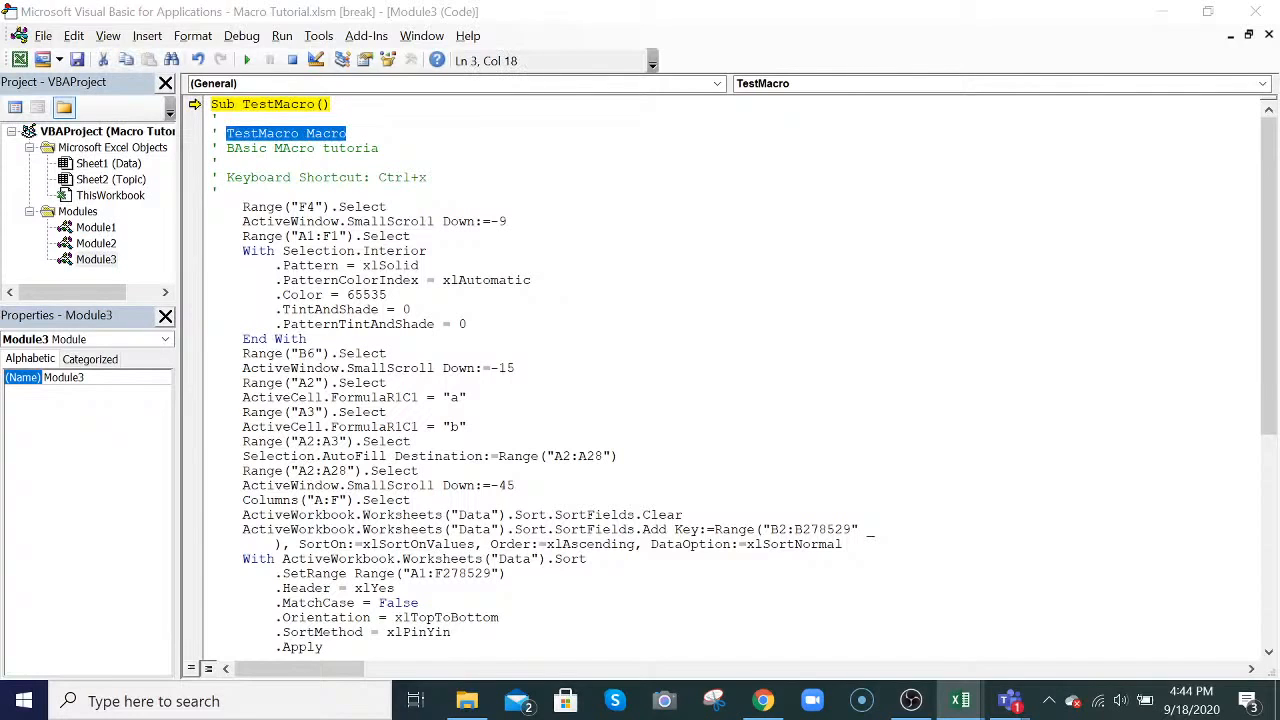
left_click_drag(226, 148, 378, 148)
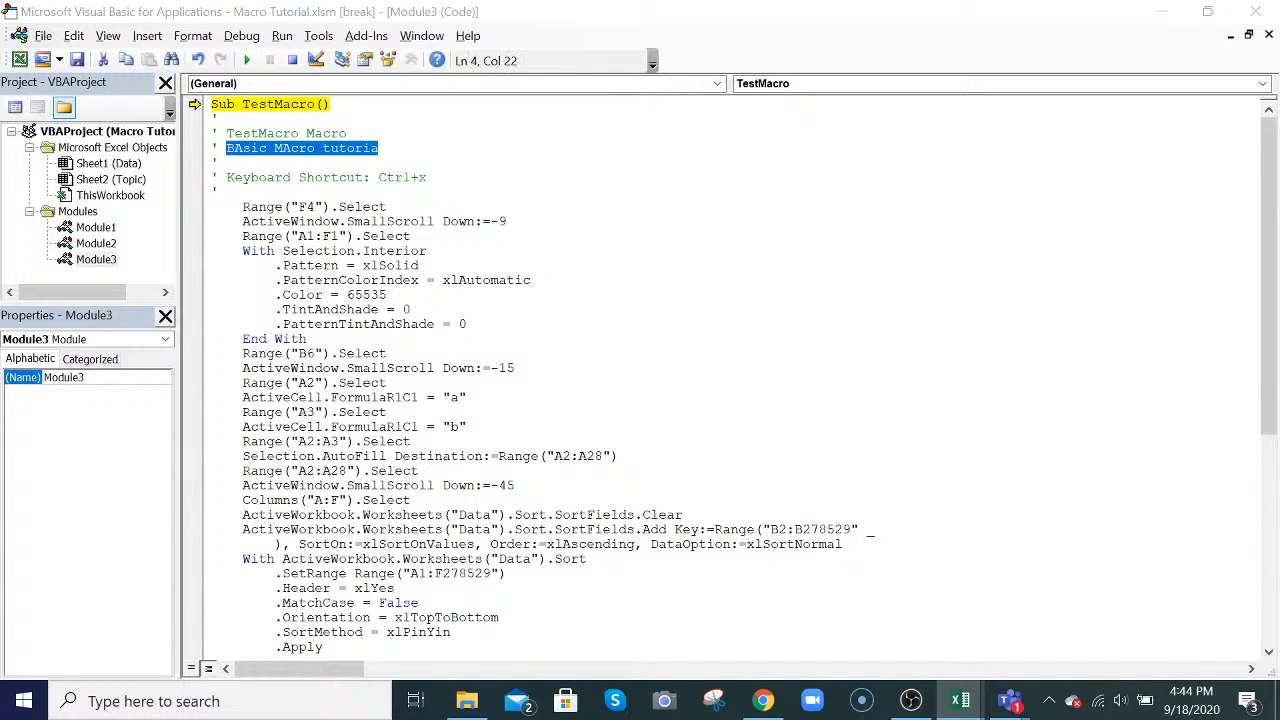
left_click_drag(226, 177, 394, 177)
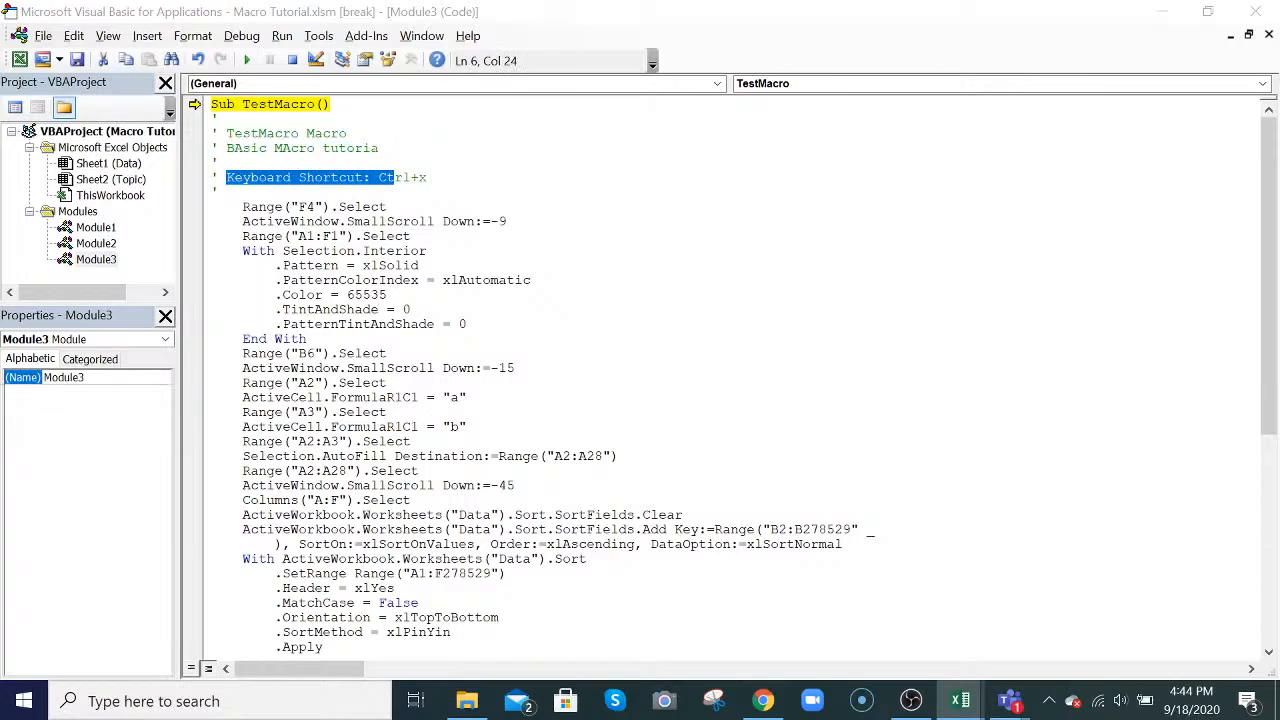
left_click(384, 177)
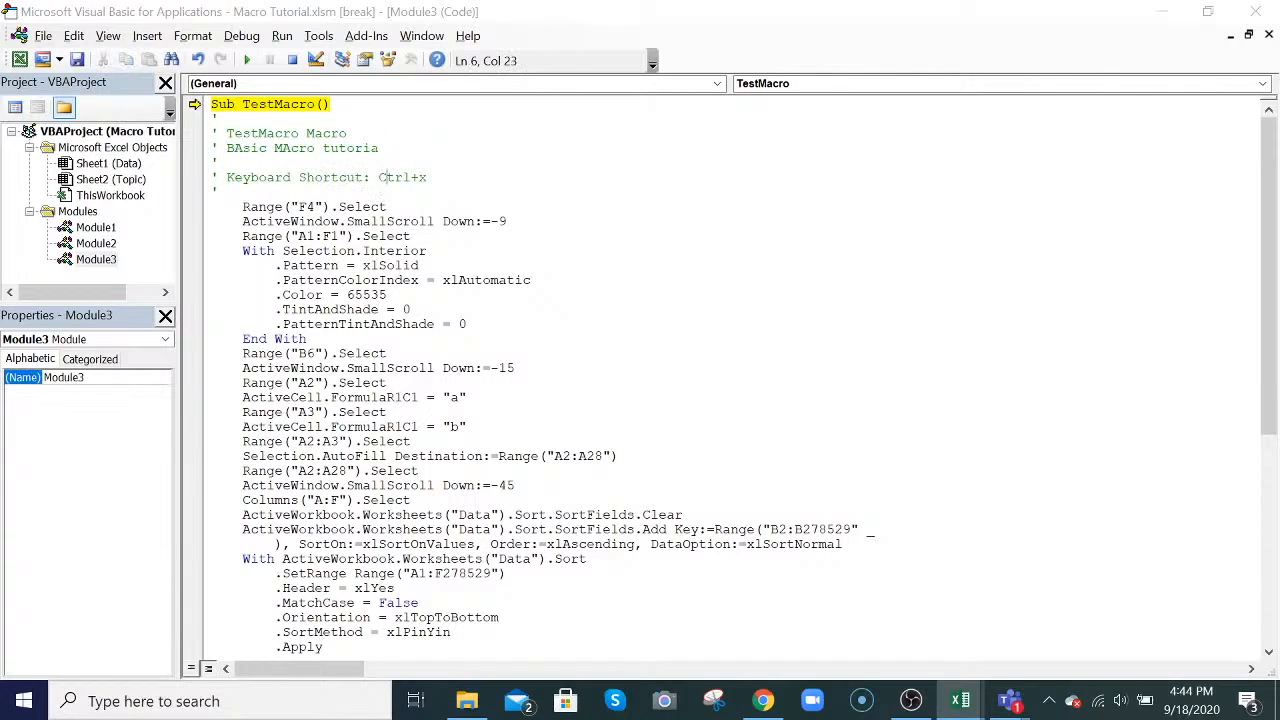
left_click(428, 177)
- Review the recorded TestMacro statements from the first range selection through to End Sub
left_click_drag(242, 206, 250, 617)
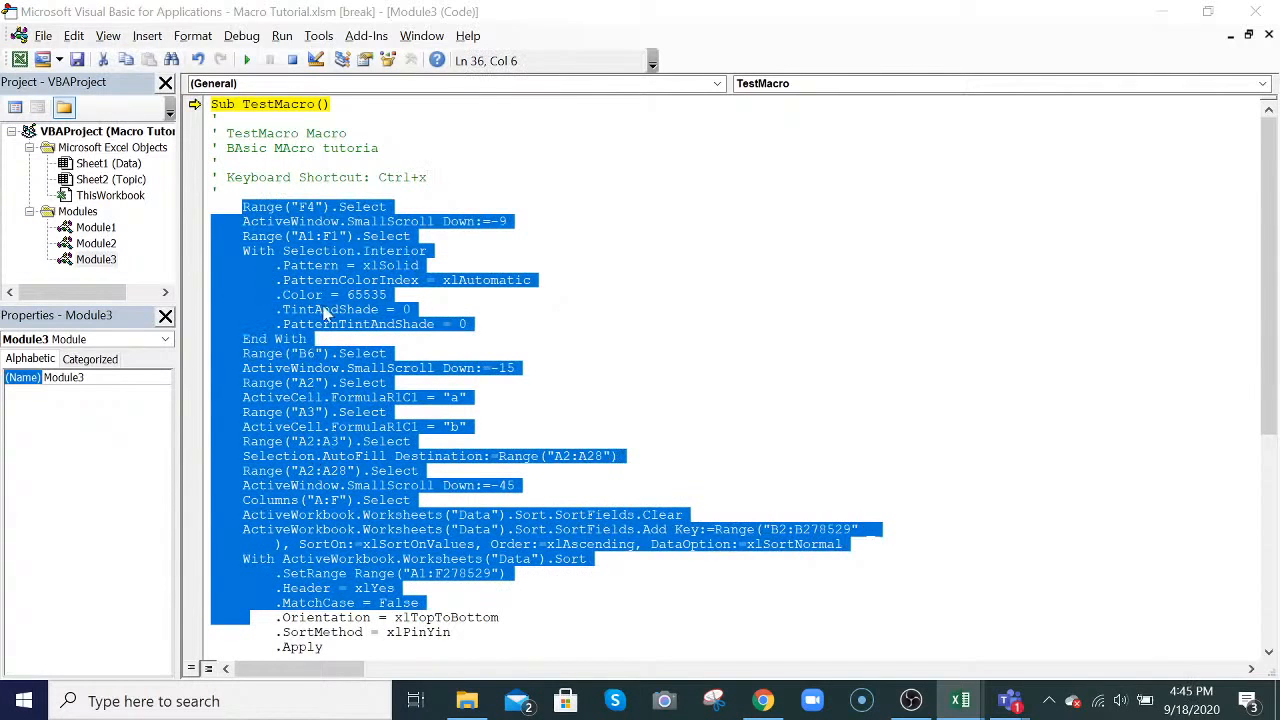
scroll(328, 315, "down", 3)
scroll(372, 347, "down", 3)
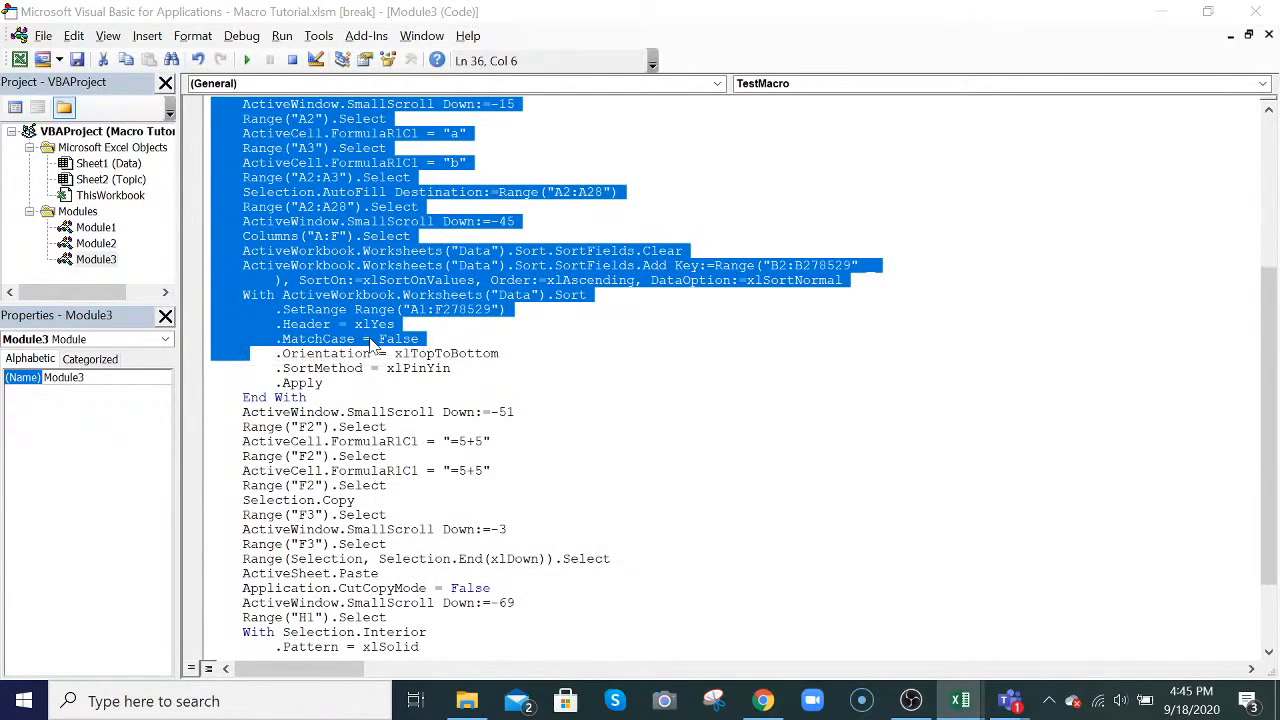
scroll(372, 347, "down", 2)
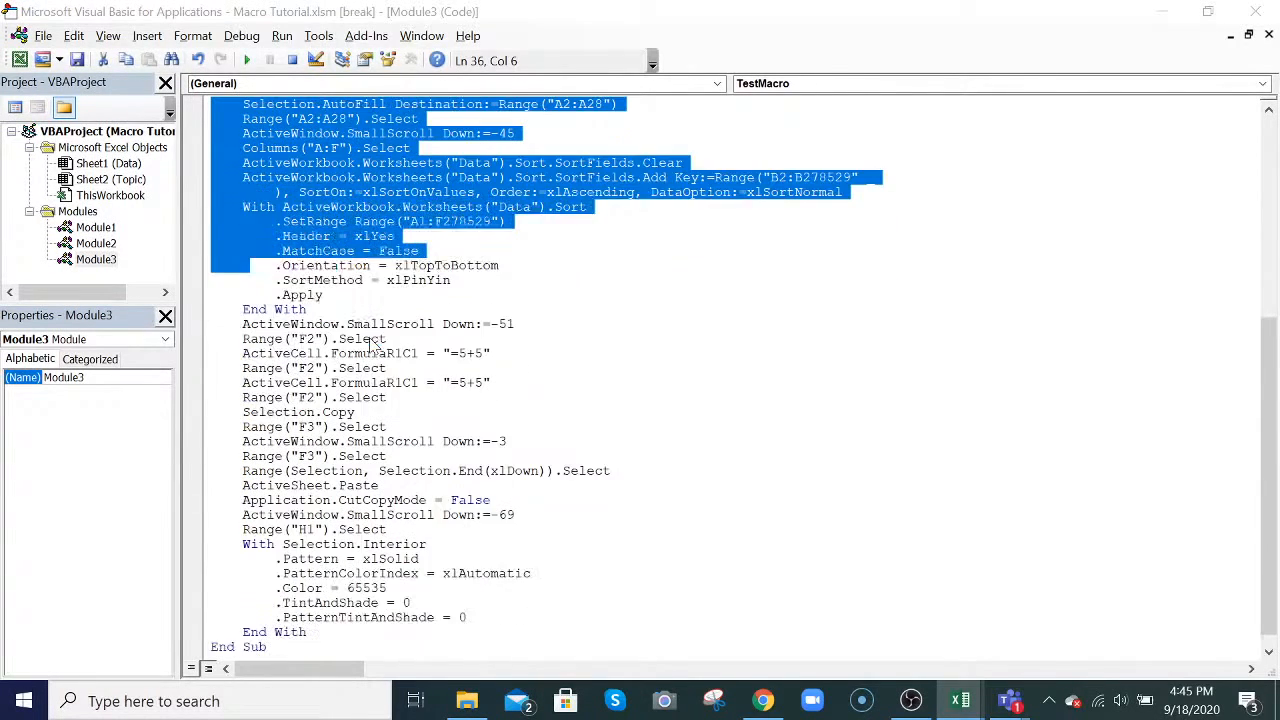
scroll(372, 347, "up", 8)
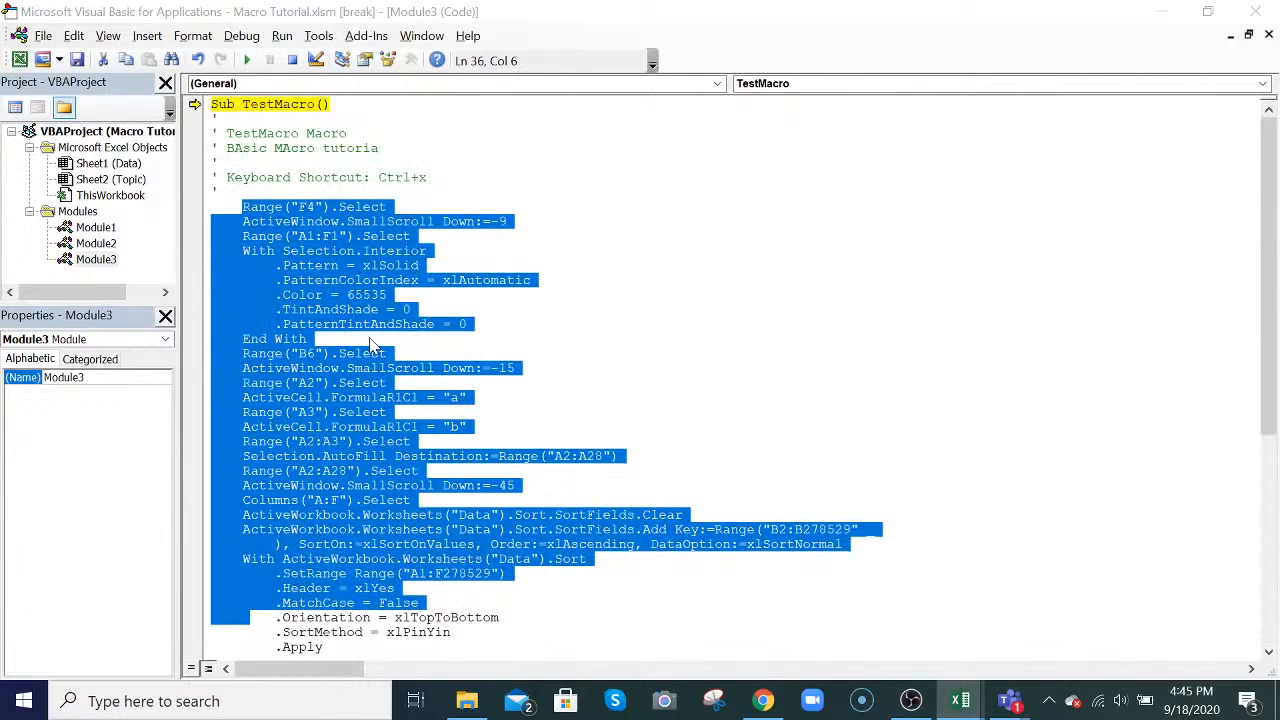
left_click(645, 268)
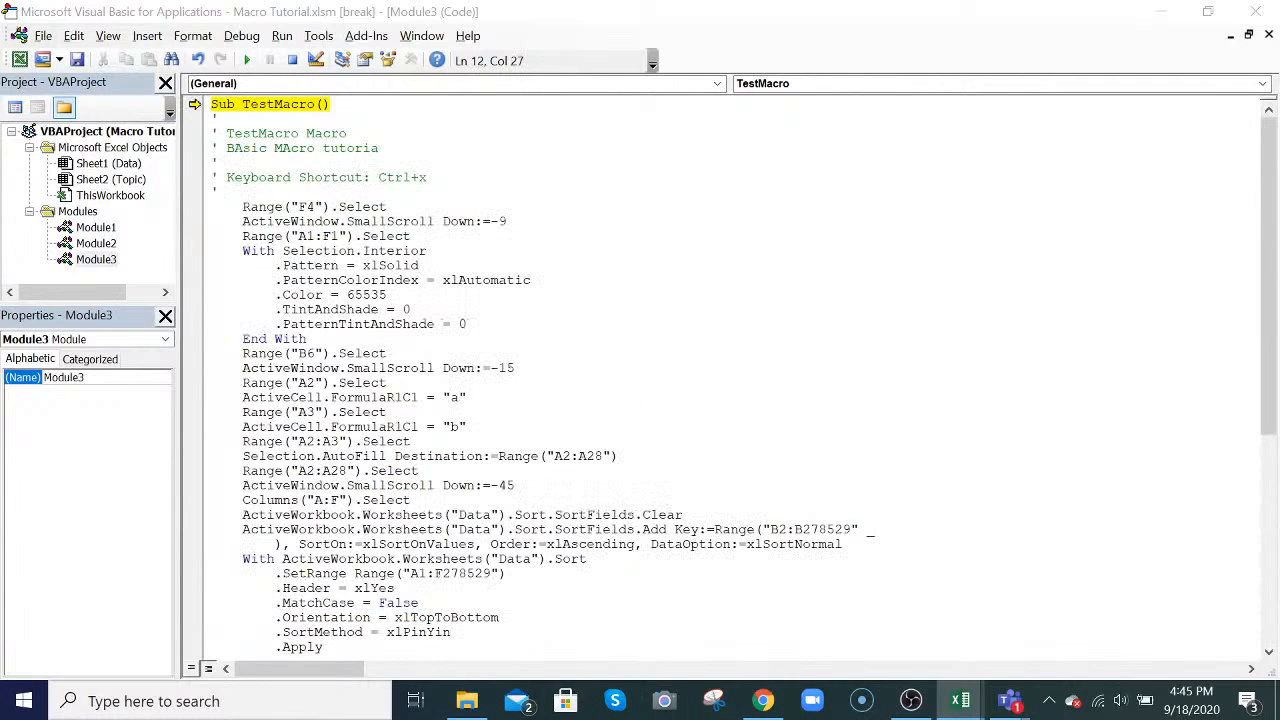
- Examine the apostrophes that mark the comment lines at the start of TestMacro
left_click_drag(220, 119, 211, 133)
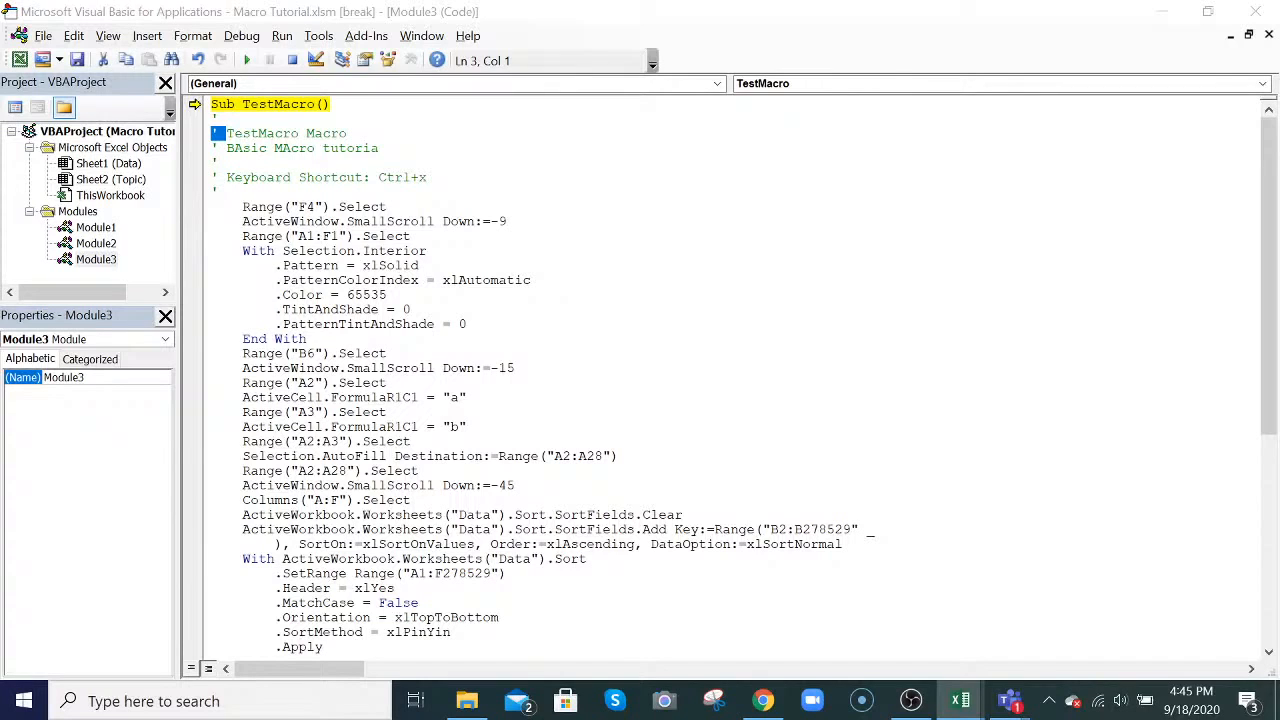
left_click_drag(220, 148, 211, 148)
left_click_drag(226, 133, 428, 177)
left_click(428, 177)
- Restore the code editor to a smaller window, widen and move it over the worksheet, and maximize it again
key("F4")
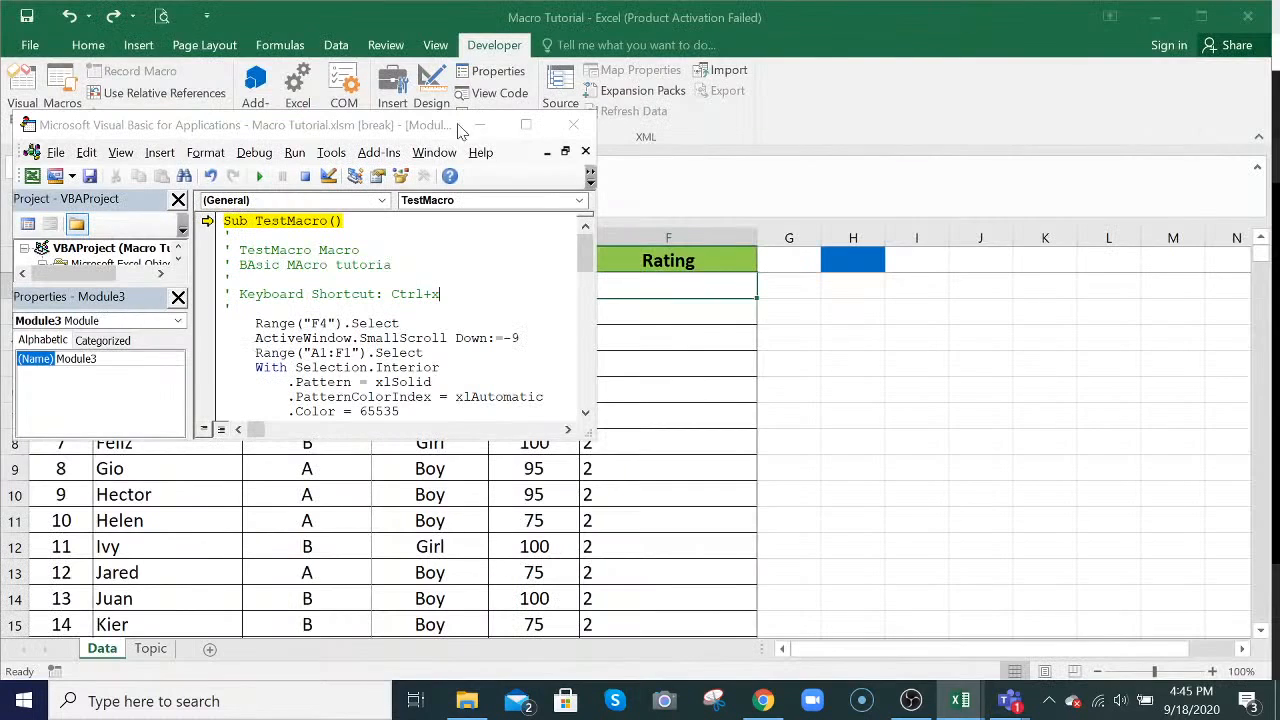
left_click_drag(989, 357, 797, 346)
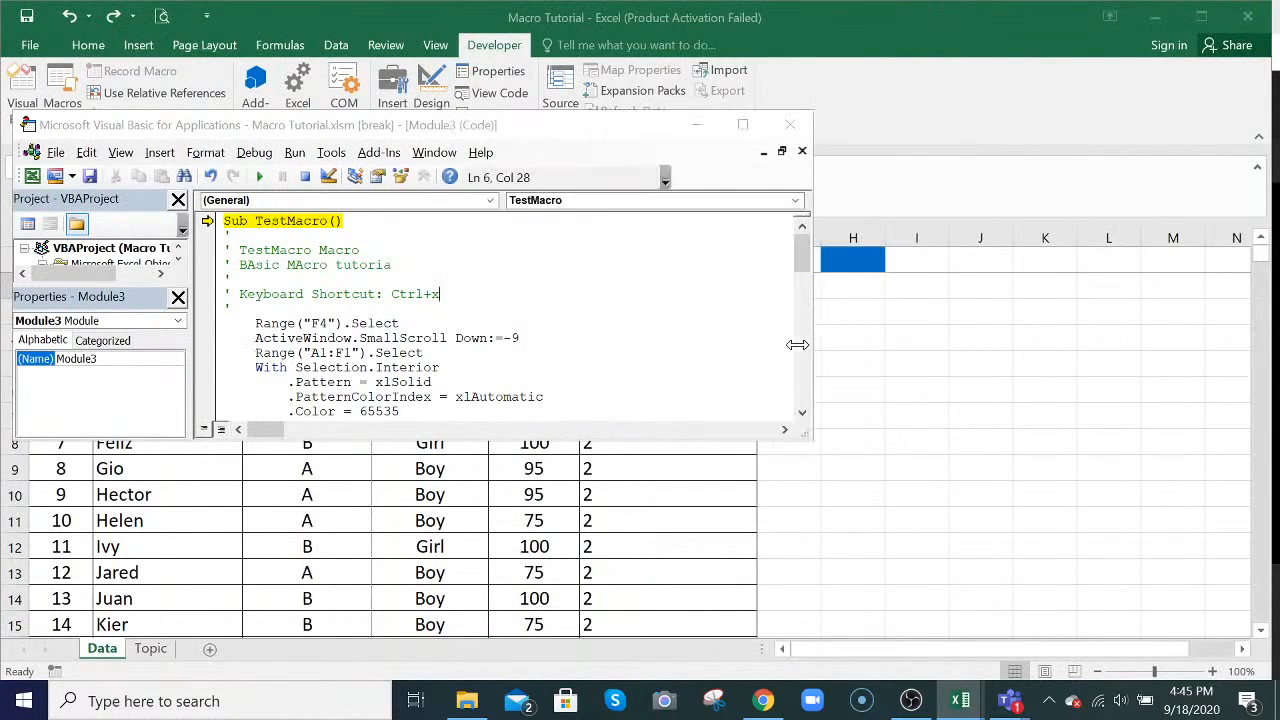
left_click_drag(601, 125, 854, 307)
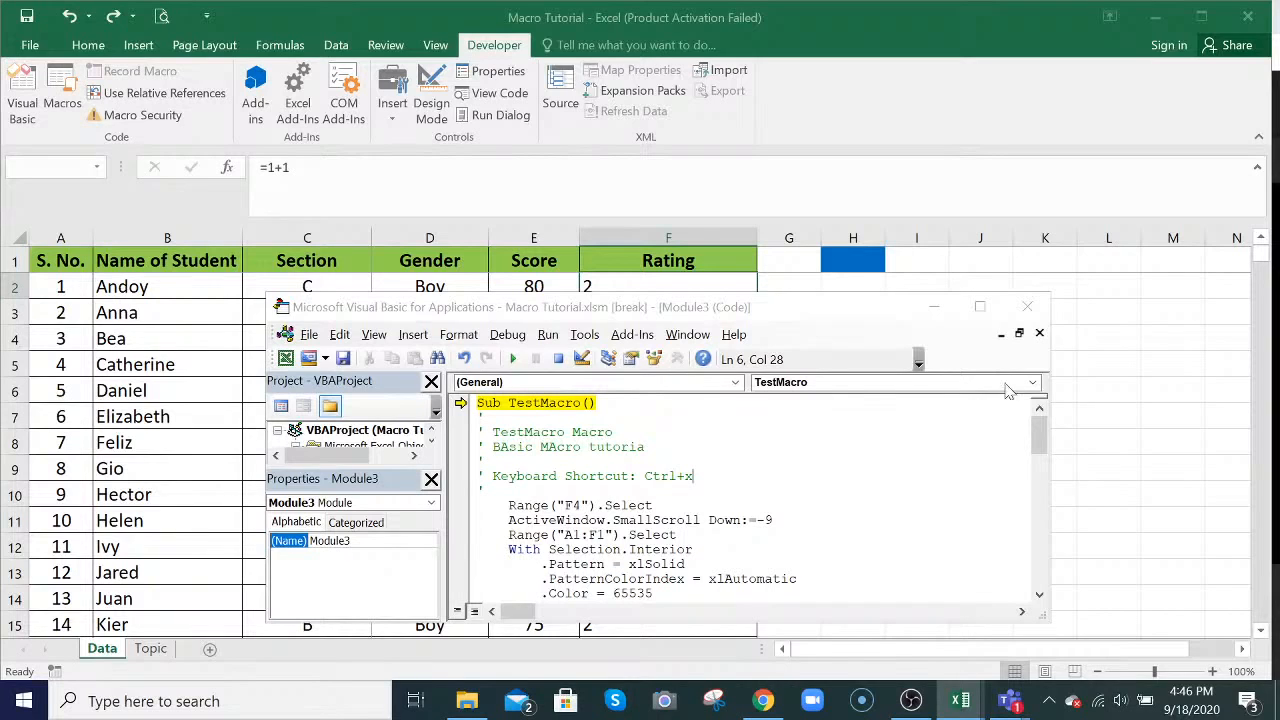
left_click(980, 310)
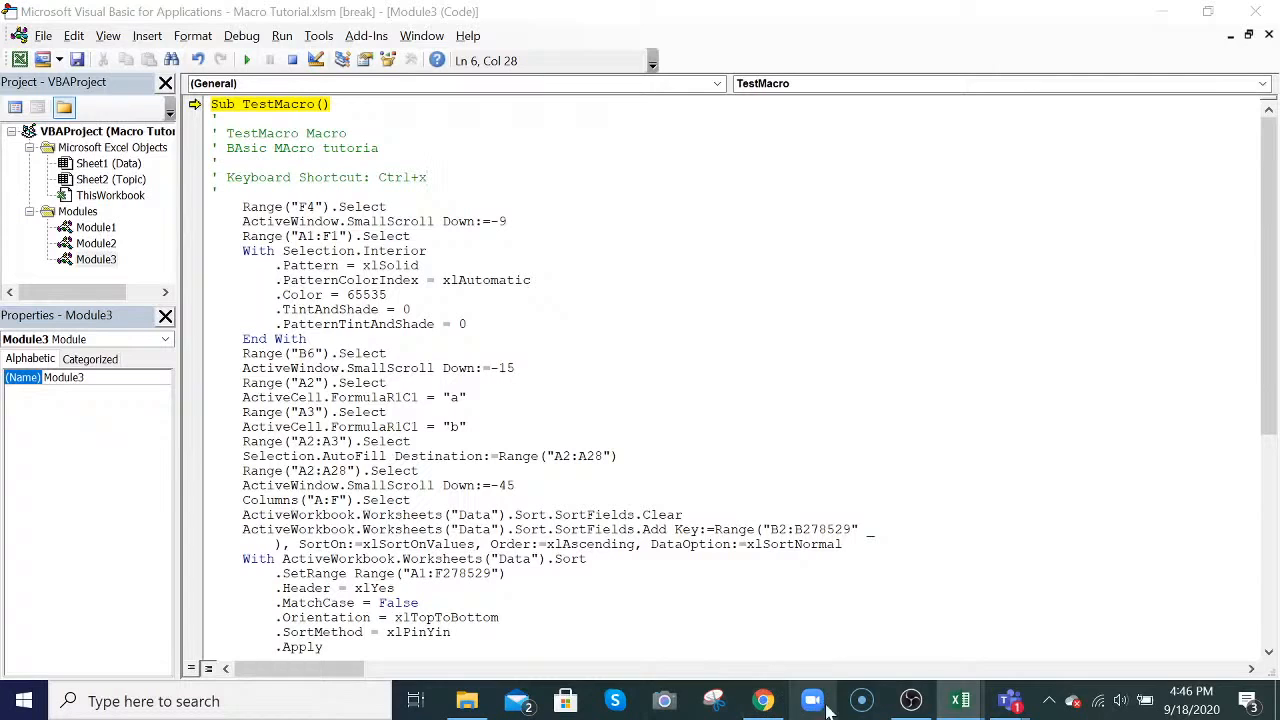
- Bring back the meeting call window and close the code editor, confirming that the debugger stops
mouse_move(1012, 705)
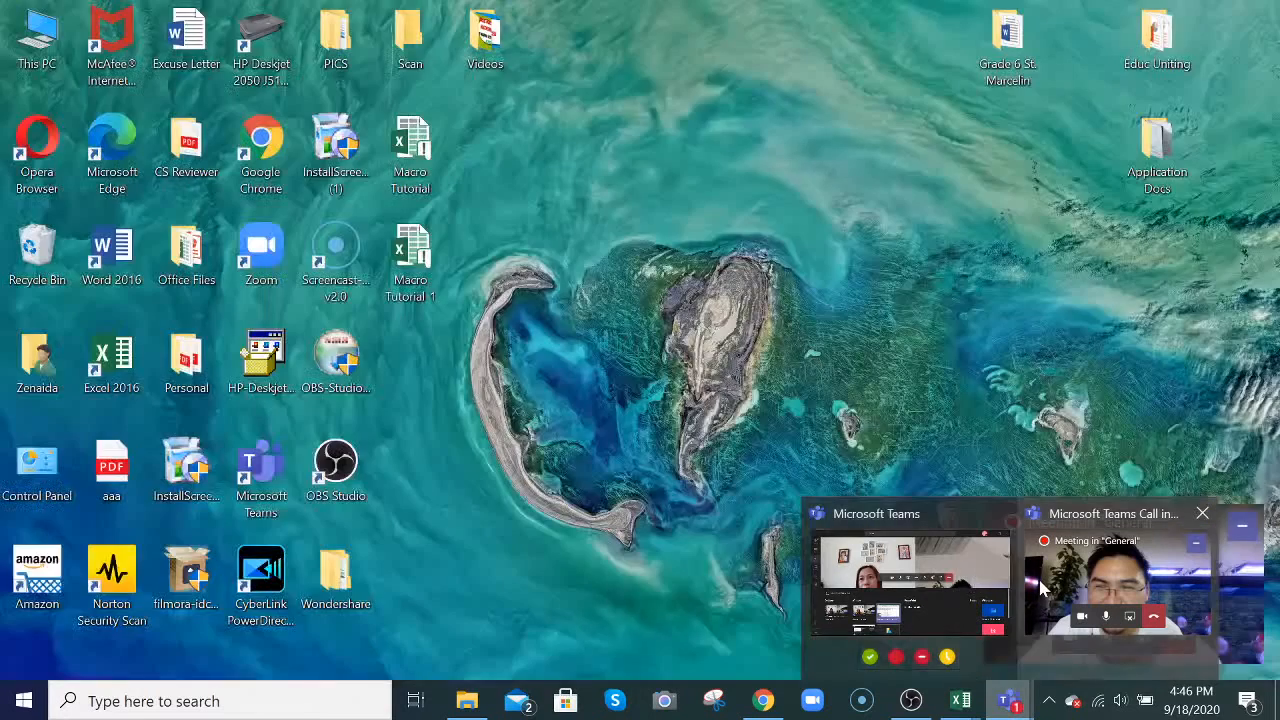
left_click(1040, 590)
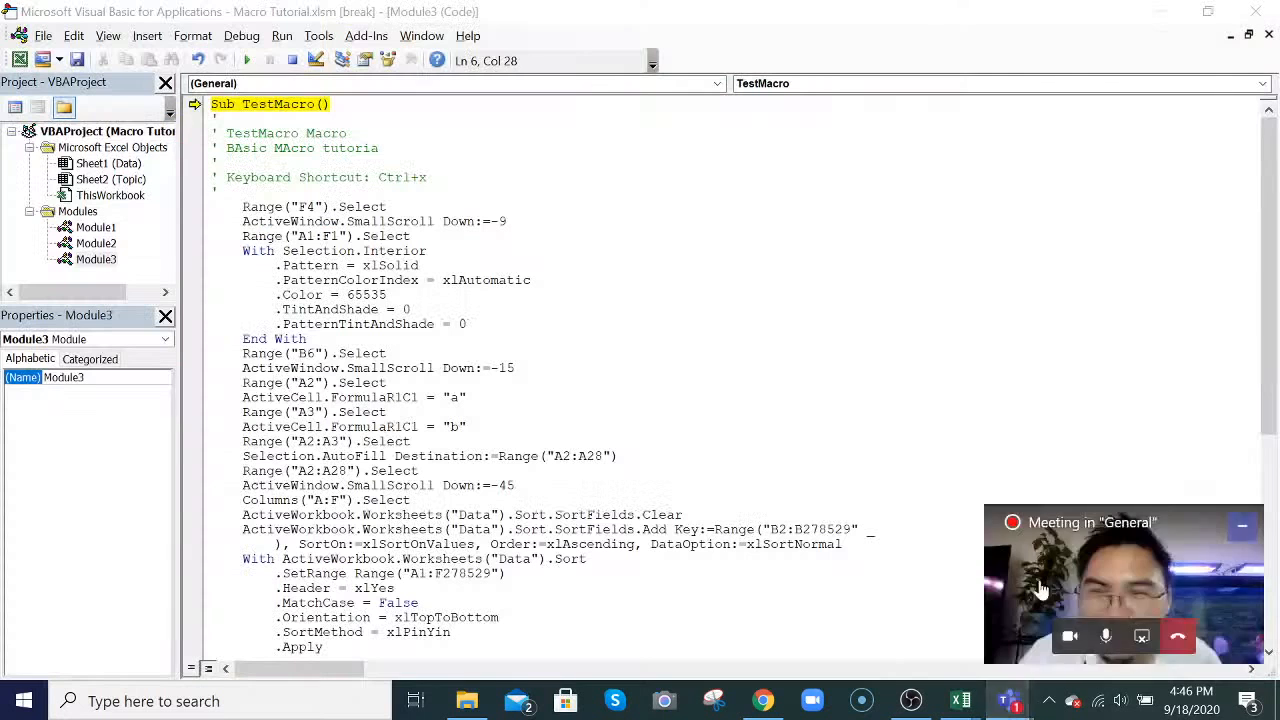
left_click(1268, 35)
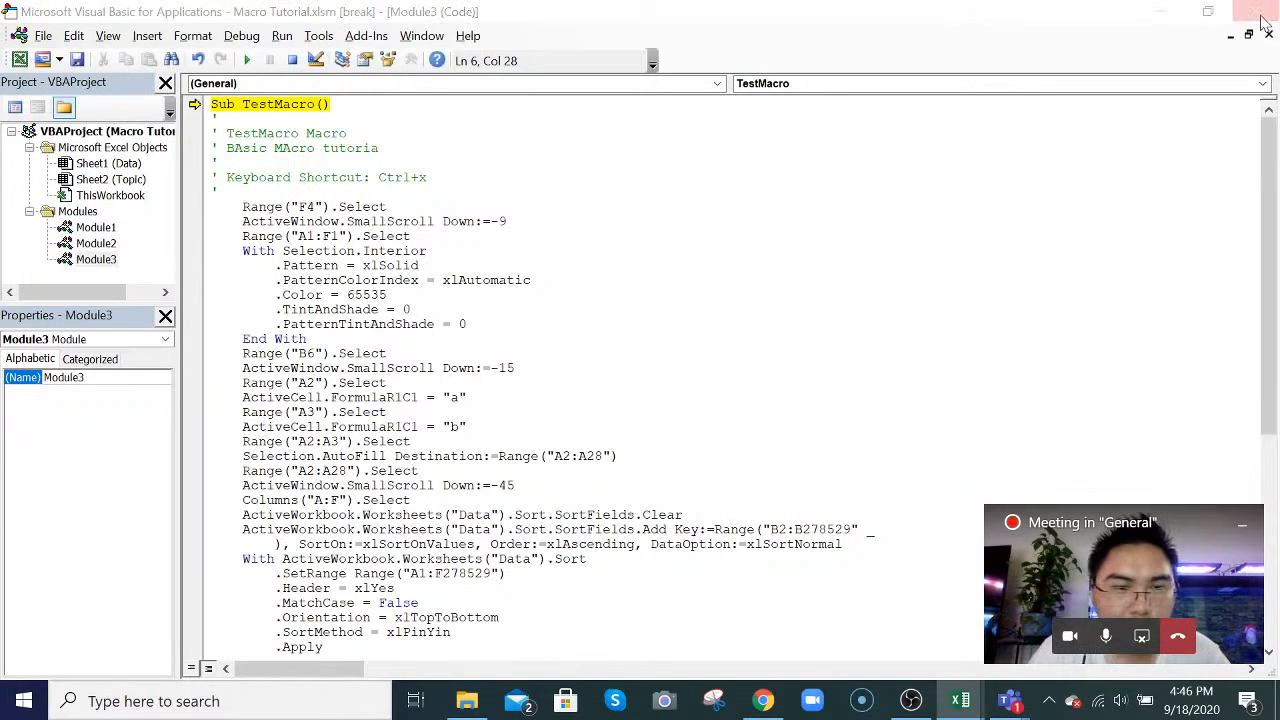
left_click(1258, 12)
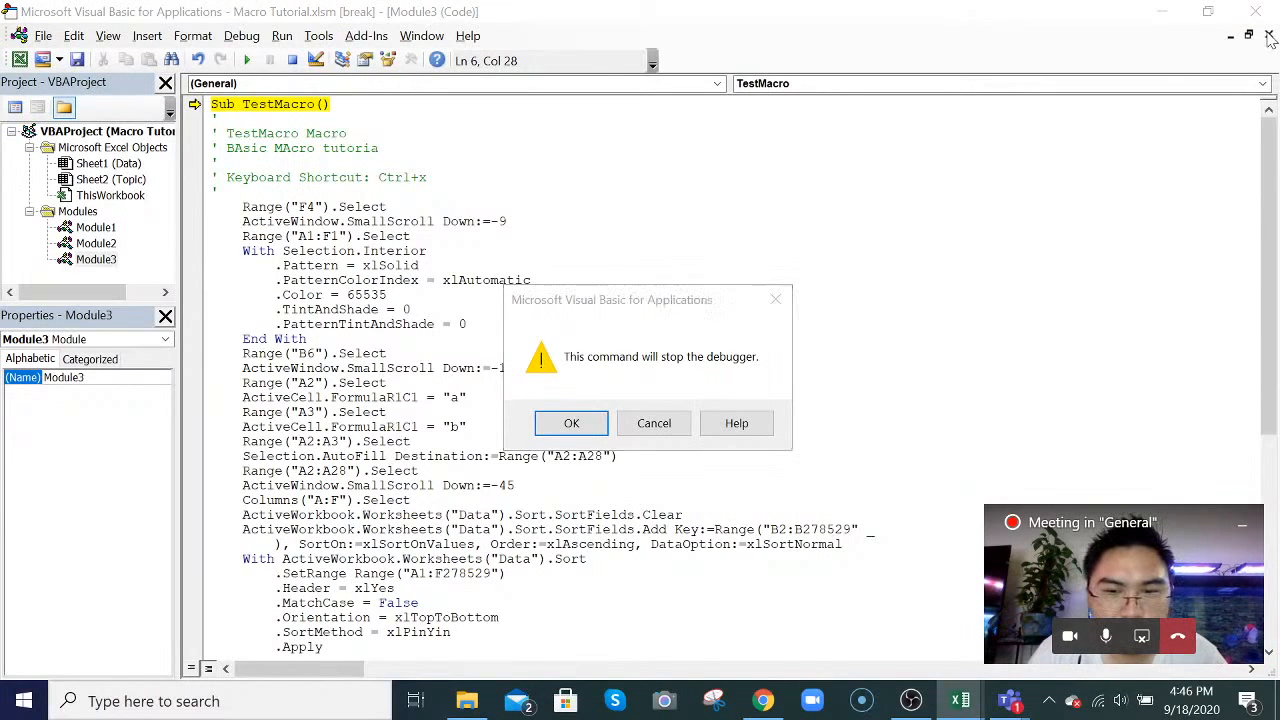
left_click(562, 436)
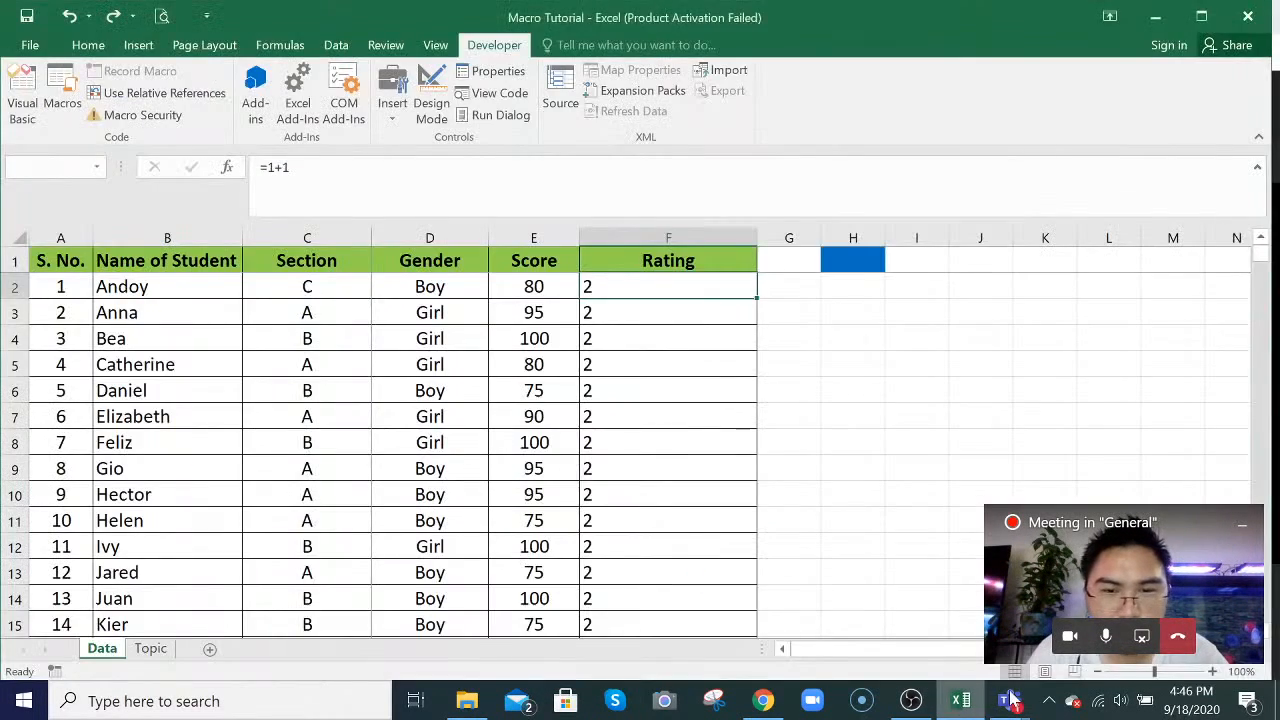
- Switch to Microsoft Teams, stop the current screen share, present Screen #1 again and minimize the call window
mouse_move(1015, 706)
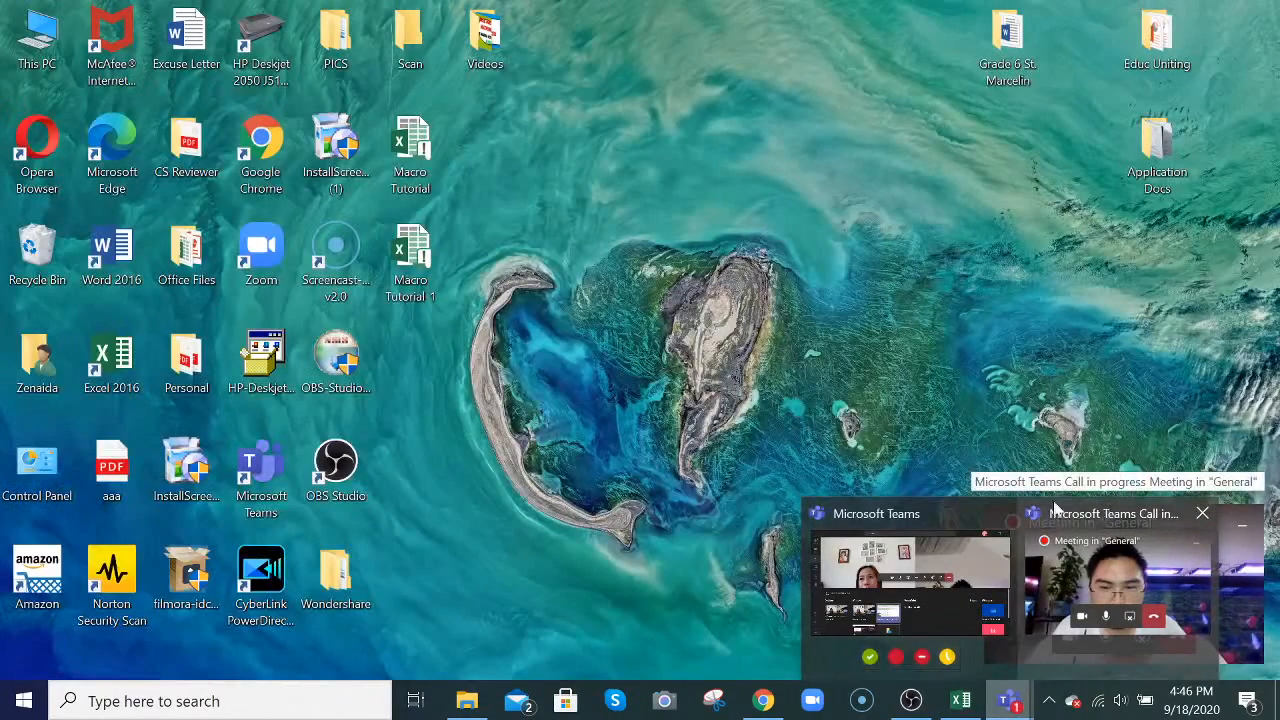
left_click(964, 505)
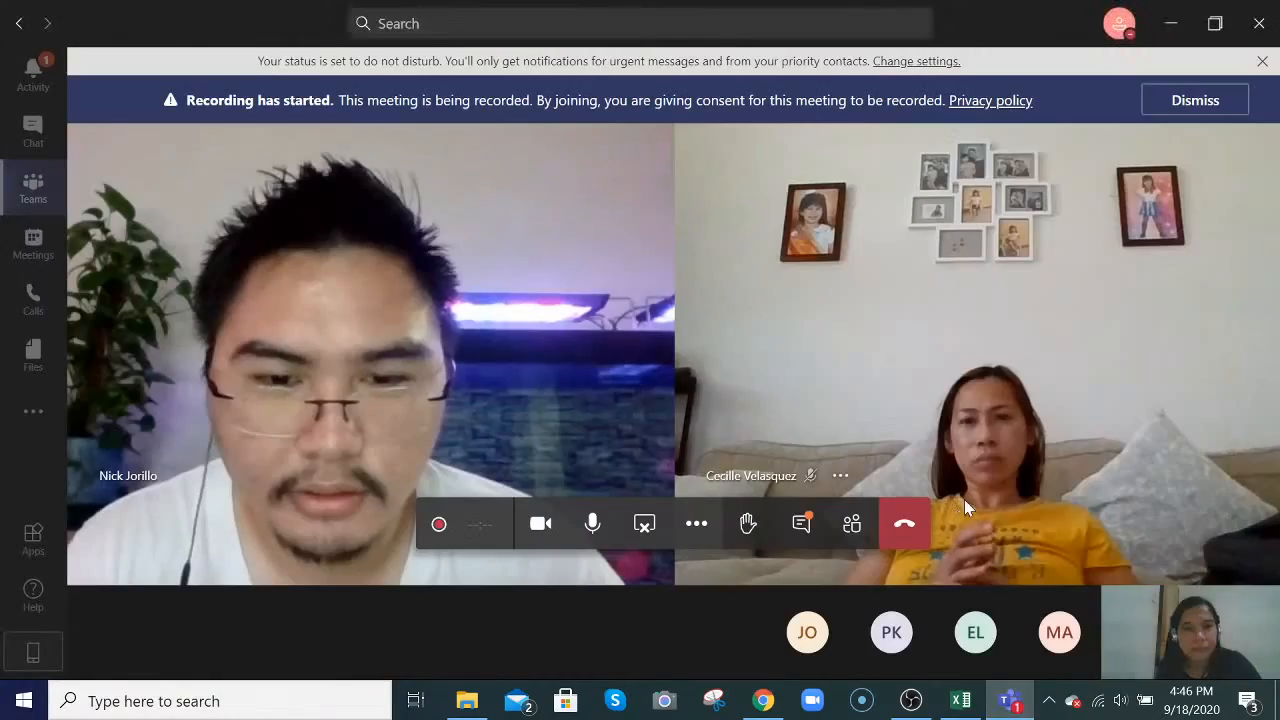
left_click(645, 528)
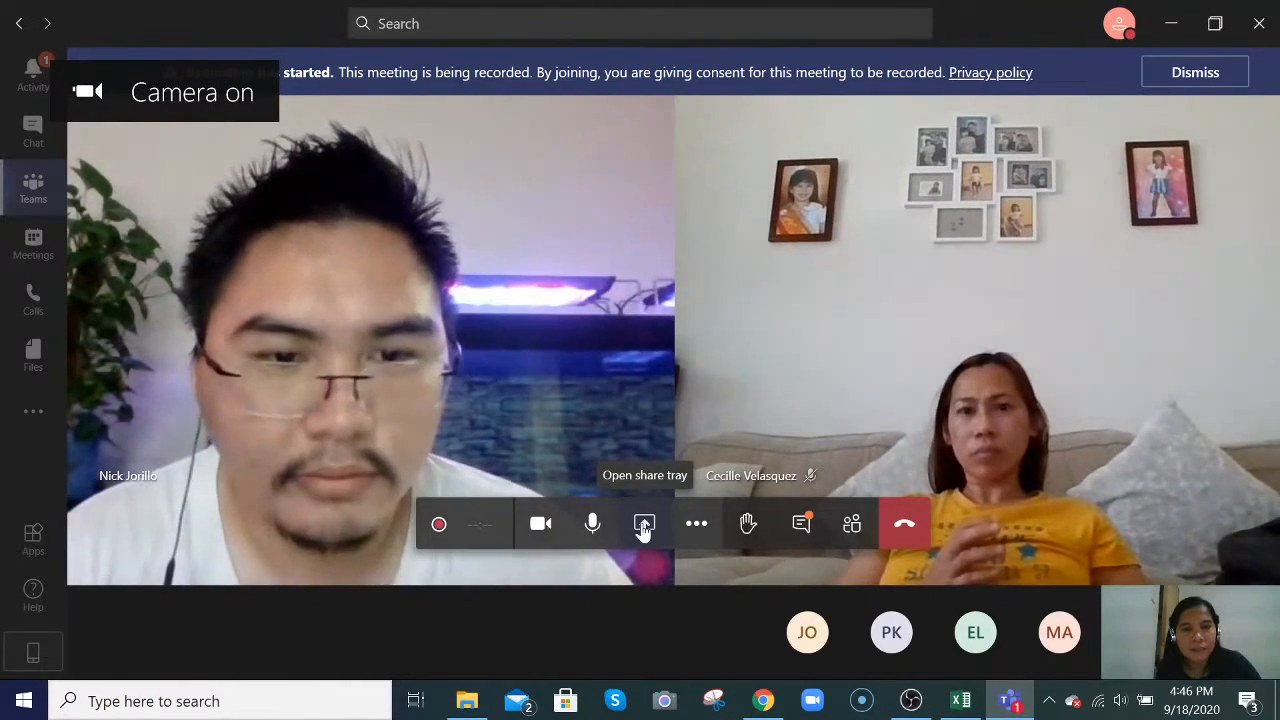
left_click(644, 527)
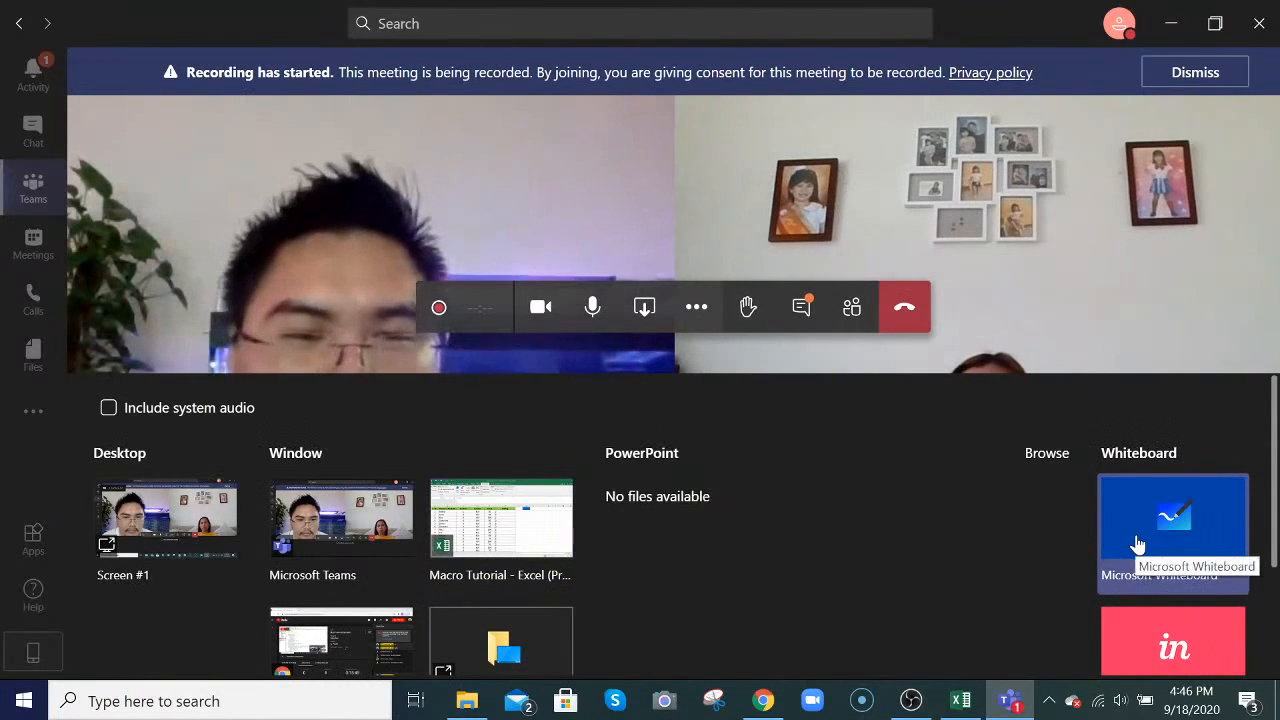
left_click(187, 525)
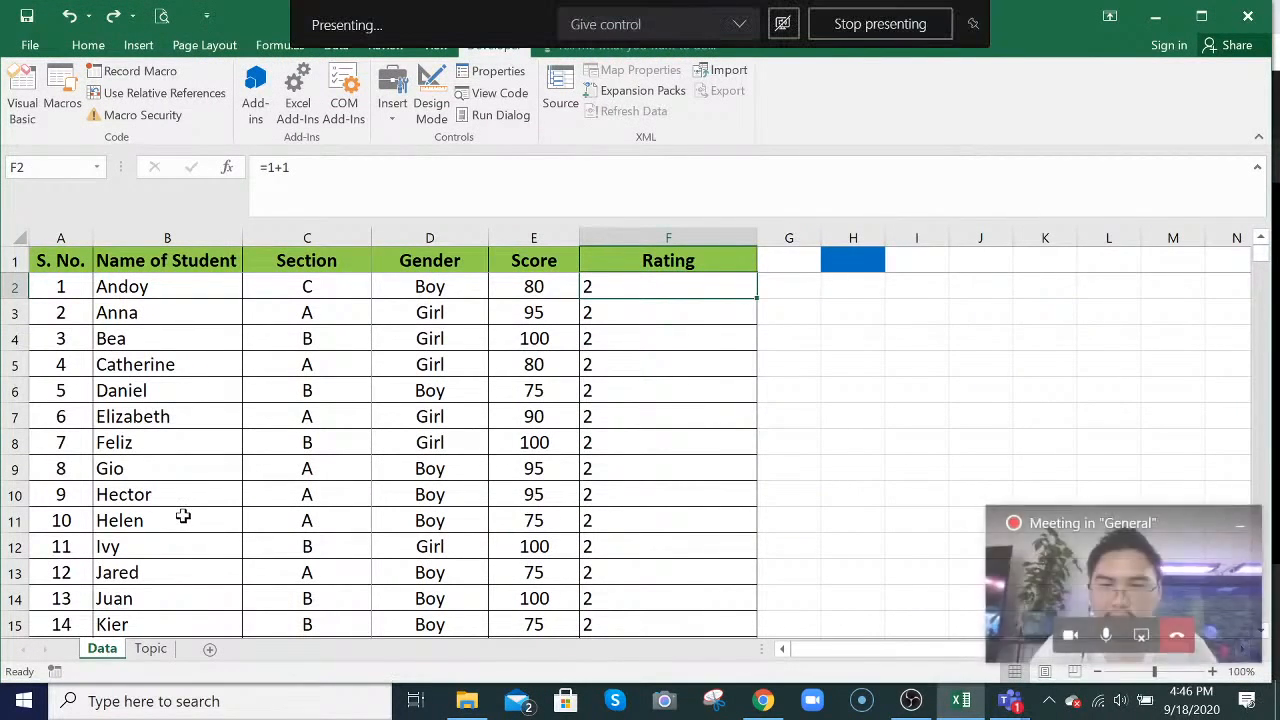
left_click(1242, 524)
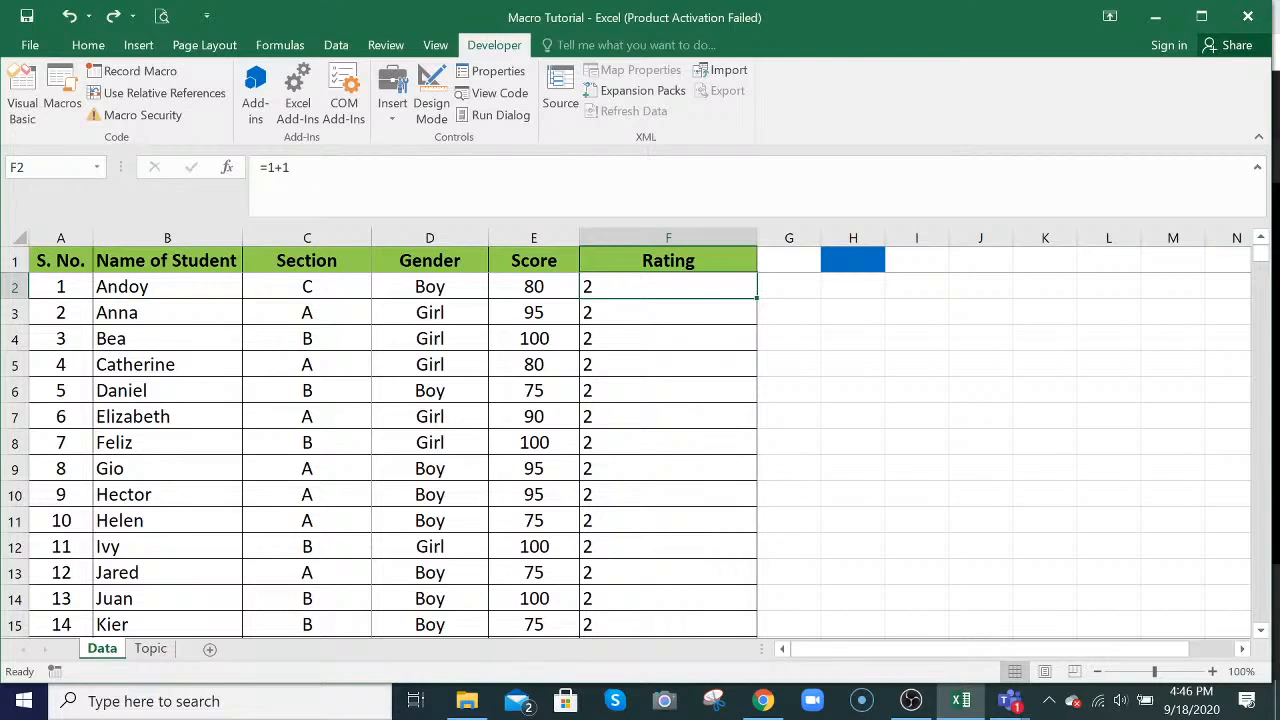
- Open the macro list, limit it to macros in This Workbook and select TestMacro
left_click(62, 100)
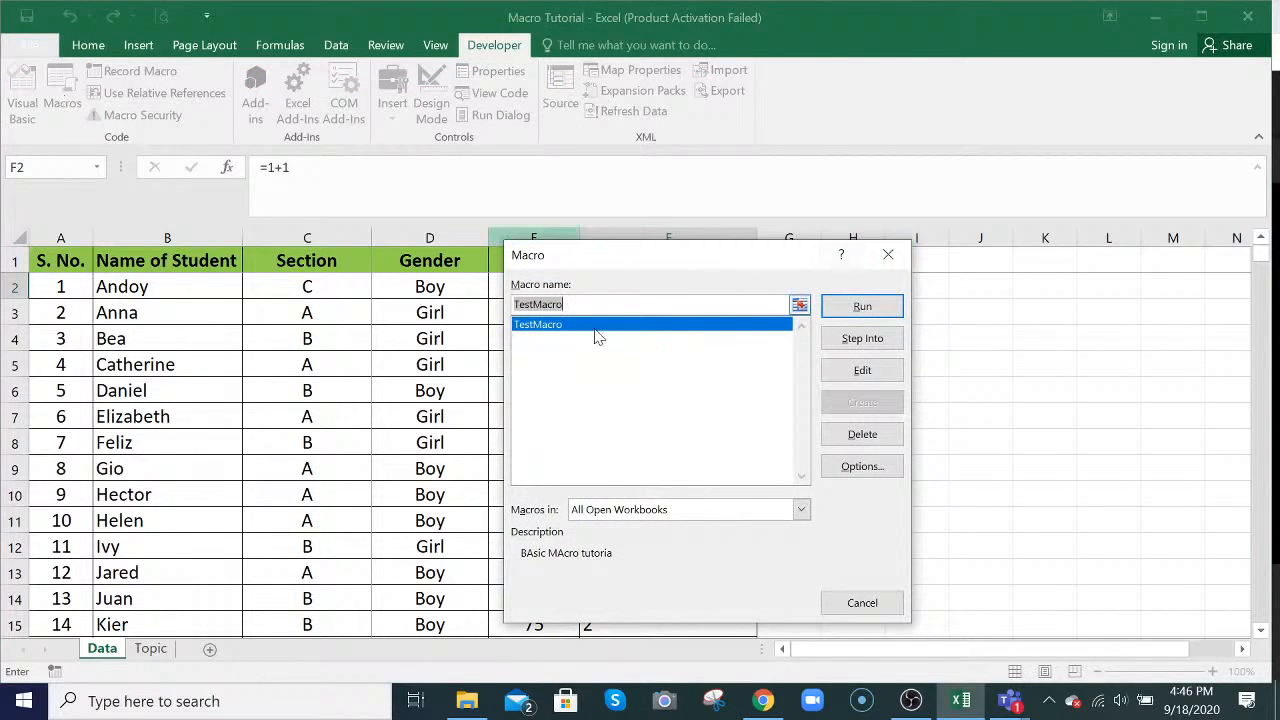
left_click(888, 254)
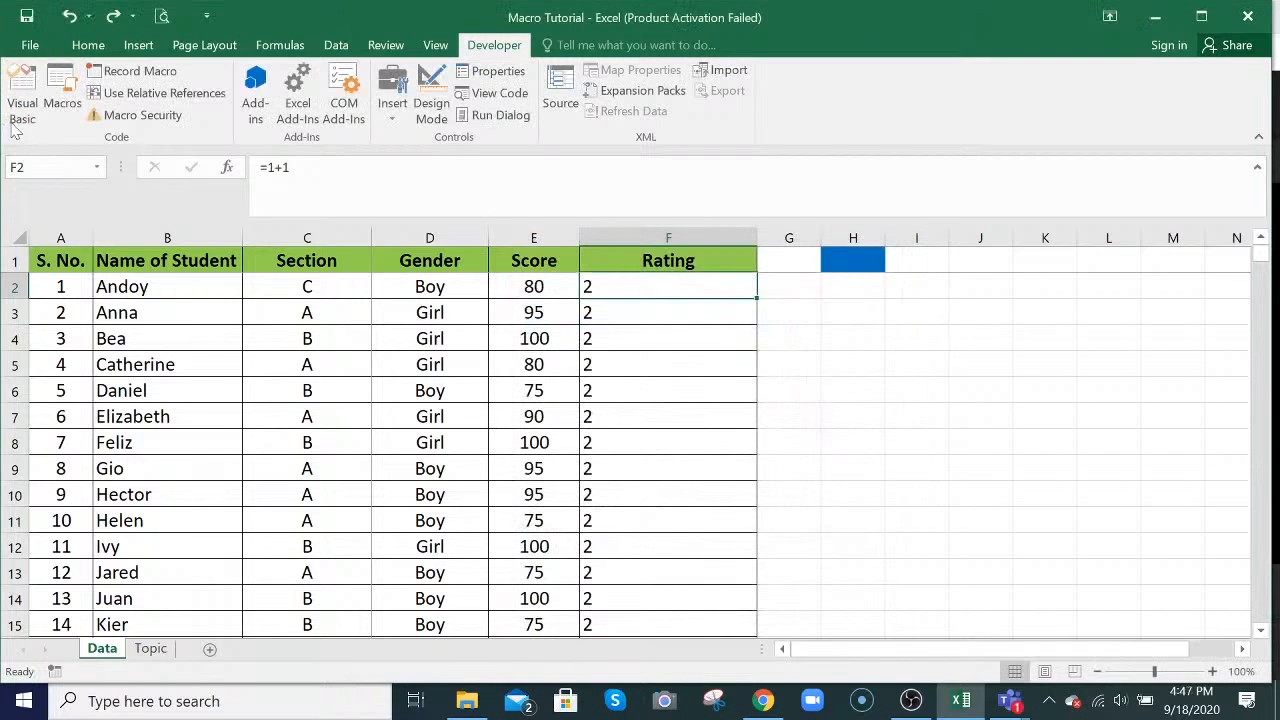
left_click(62, 95)
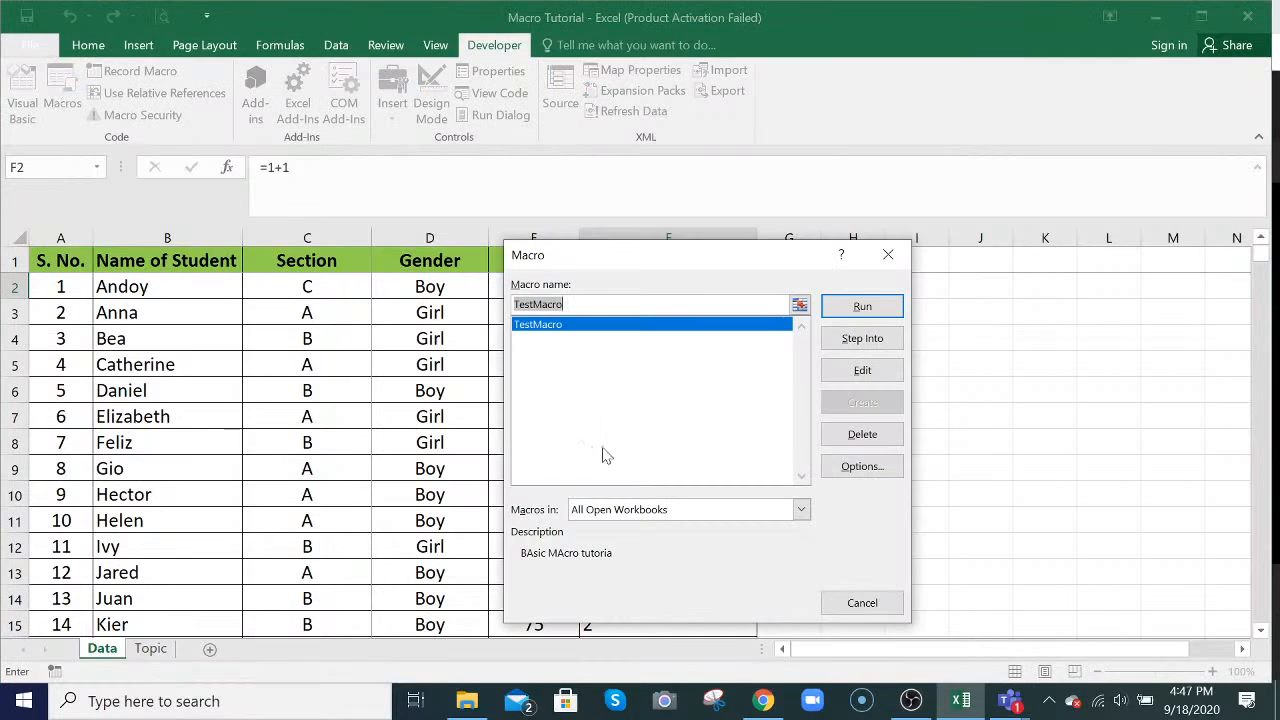
left_click(655, 516)
left_click(641, 542)
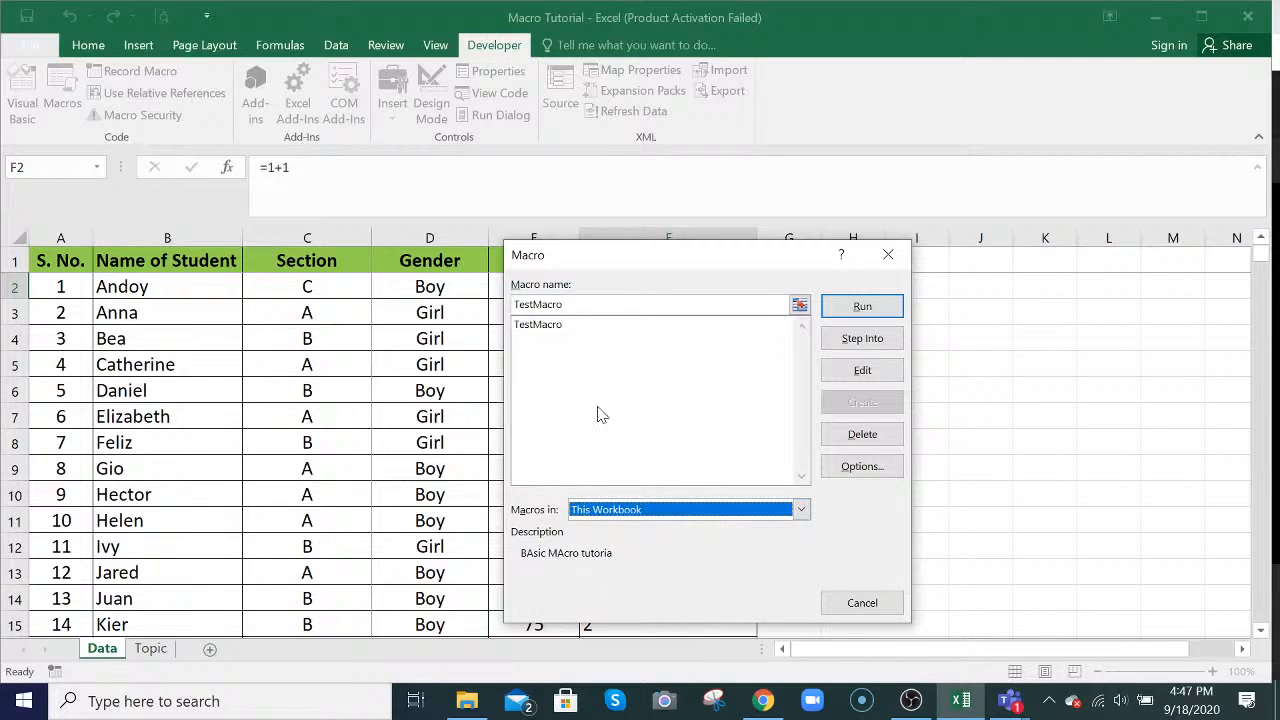
left_click(559, 330)
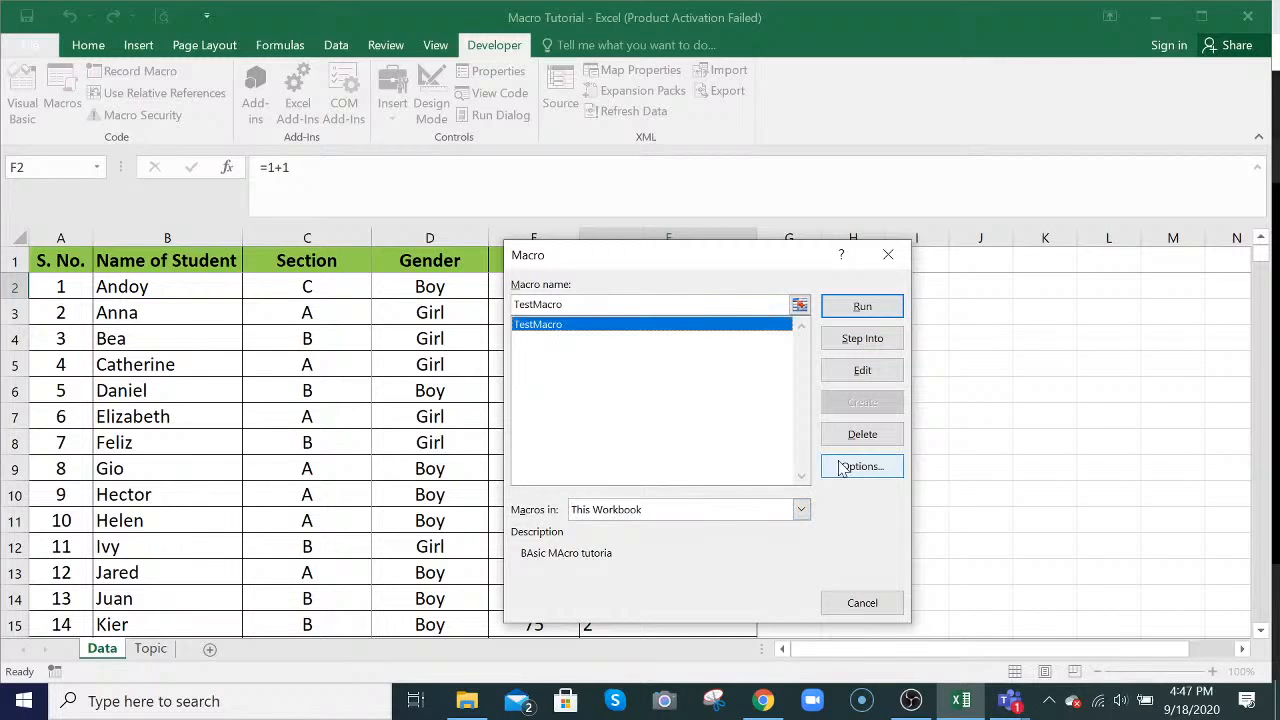
- Step into TestMacro from the macro list and highlight its Sub line, comment block and a leading apostrophe in the code
left_click(862, 338)
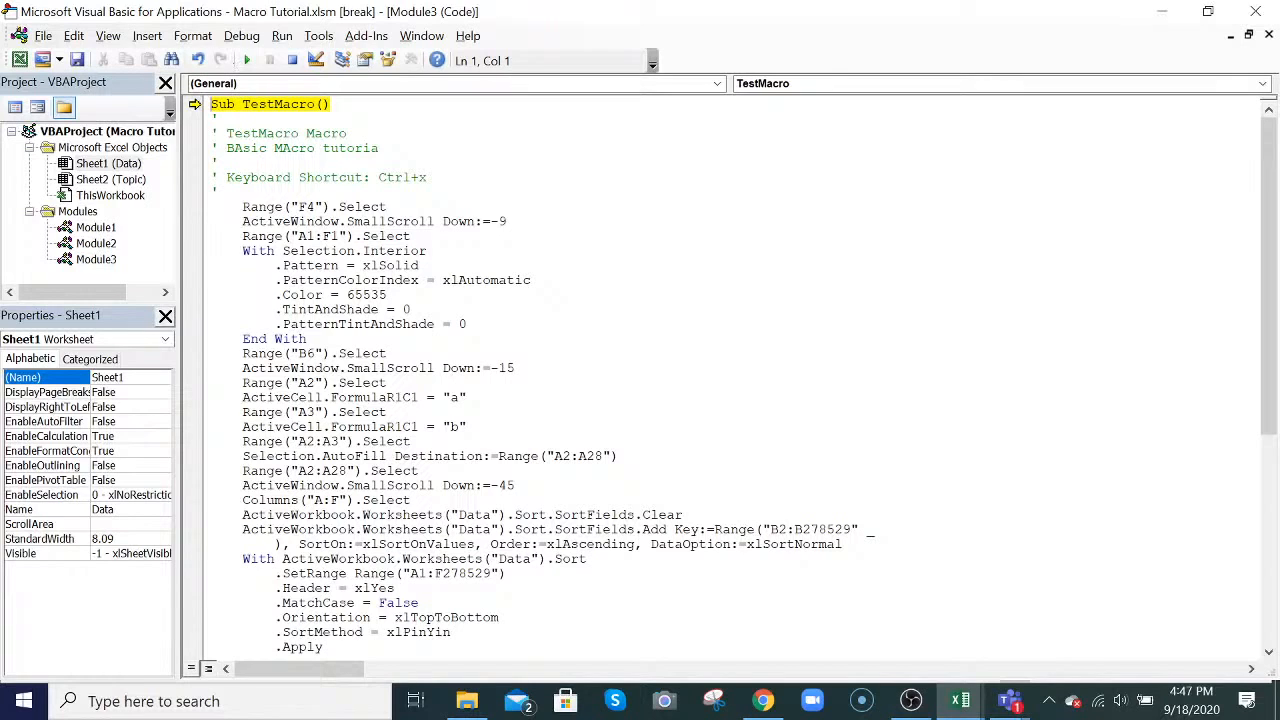
left_click_drag(211, 104, 428, 179)
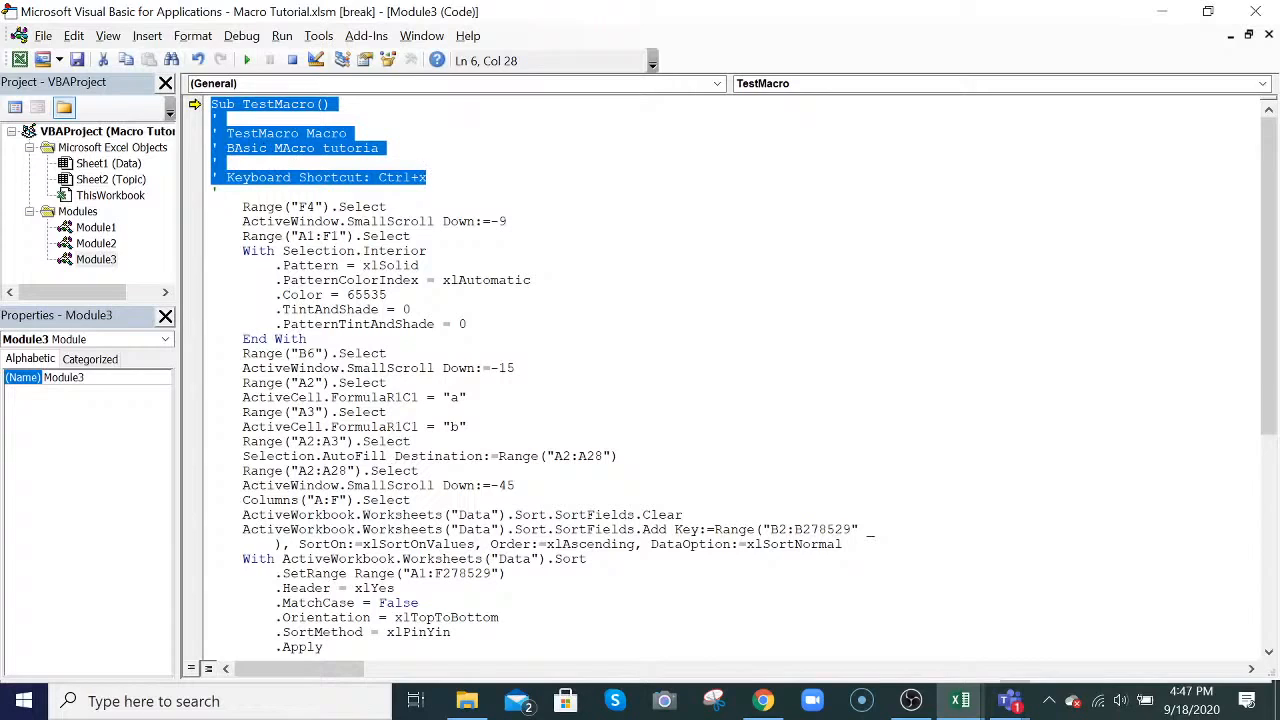
left_click(428, 177)
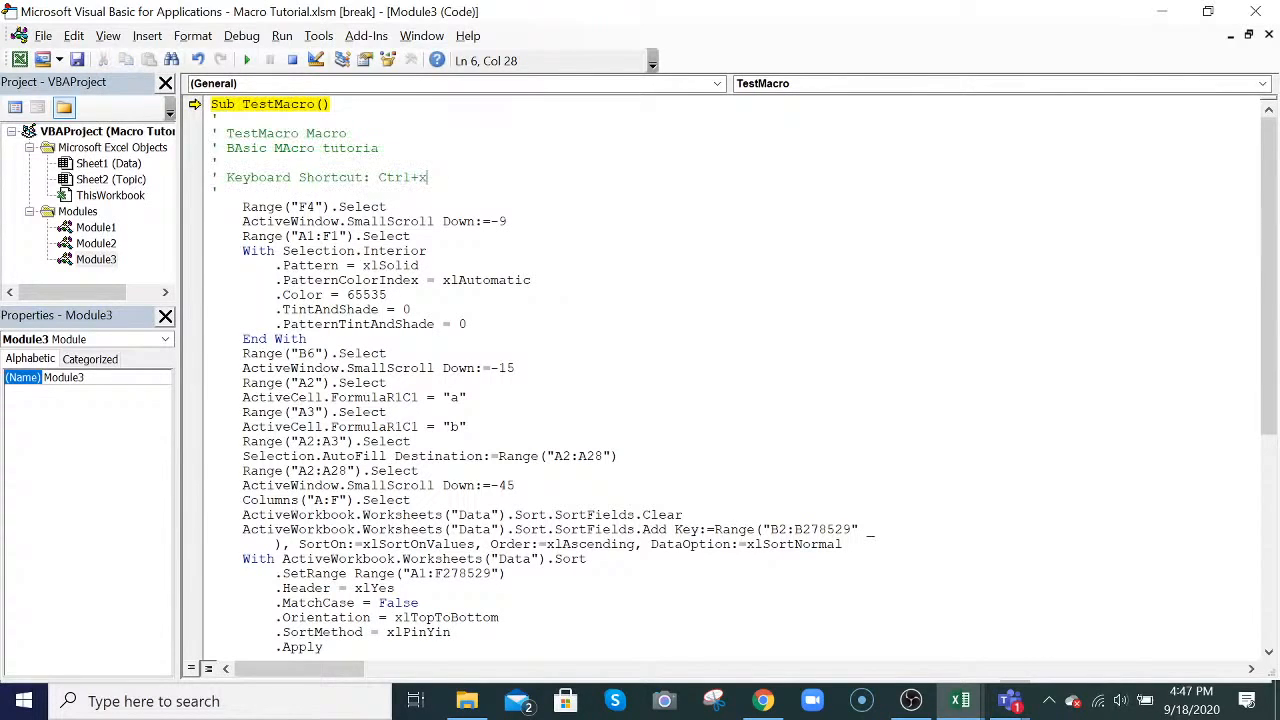
left_click_drag(226, 133, 428, 177)
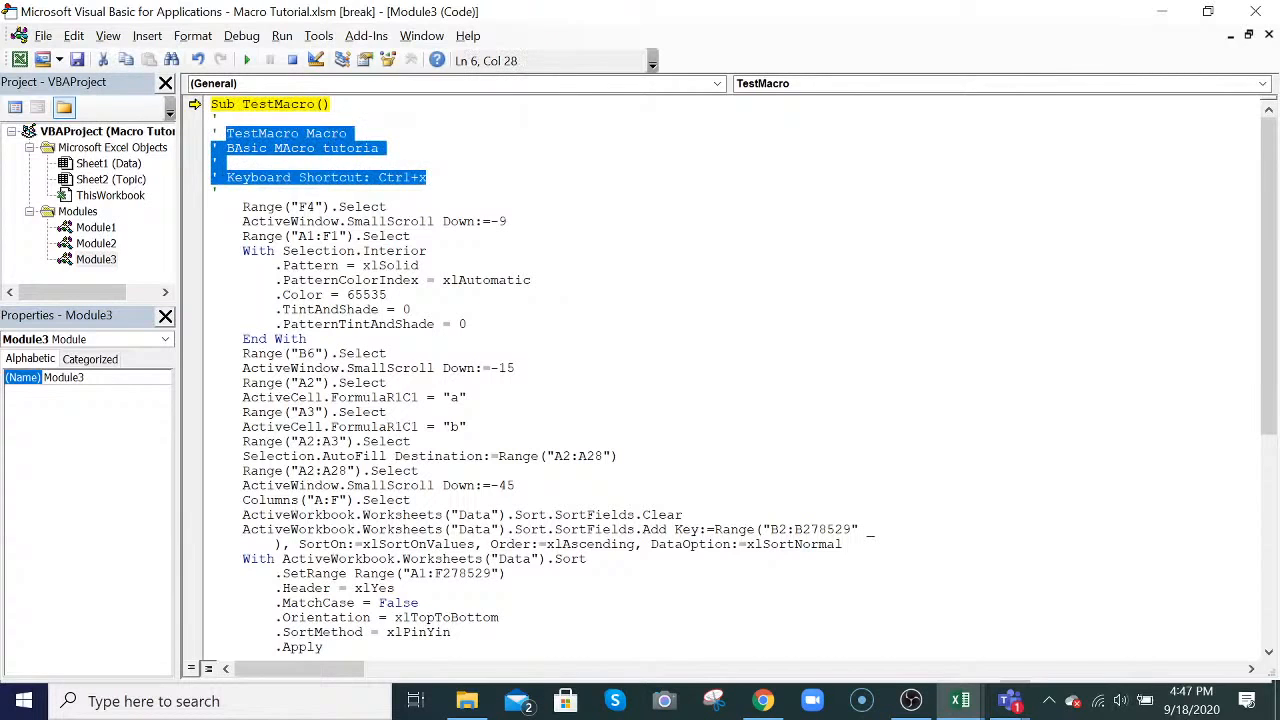
left_click_drag(219, 133, 213, 134)
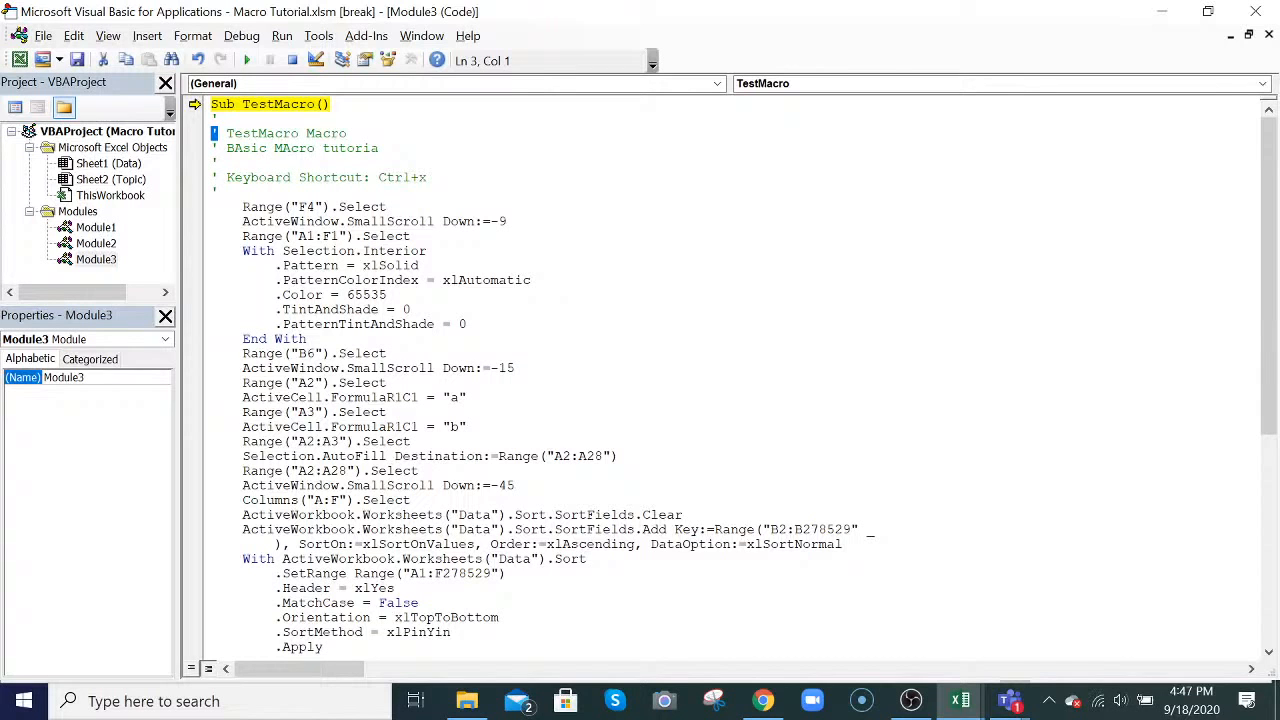
- Restore the code editor to a smaller window and position it over the lower worksheet rows, keeping the header row uncovered
left_click(1207, 11)
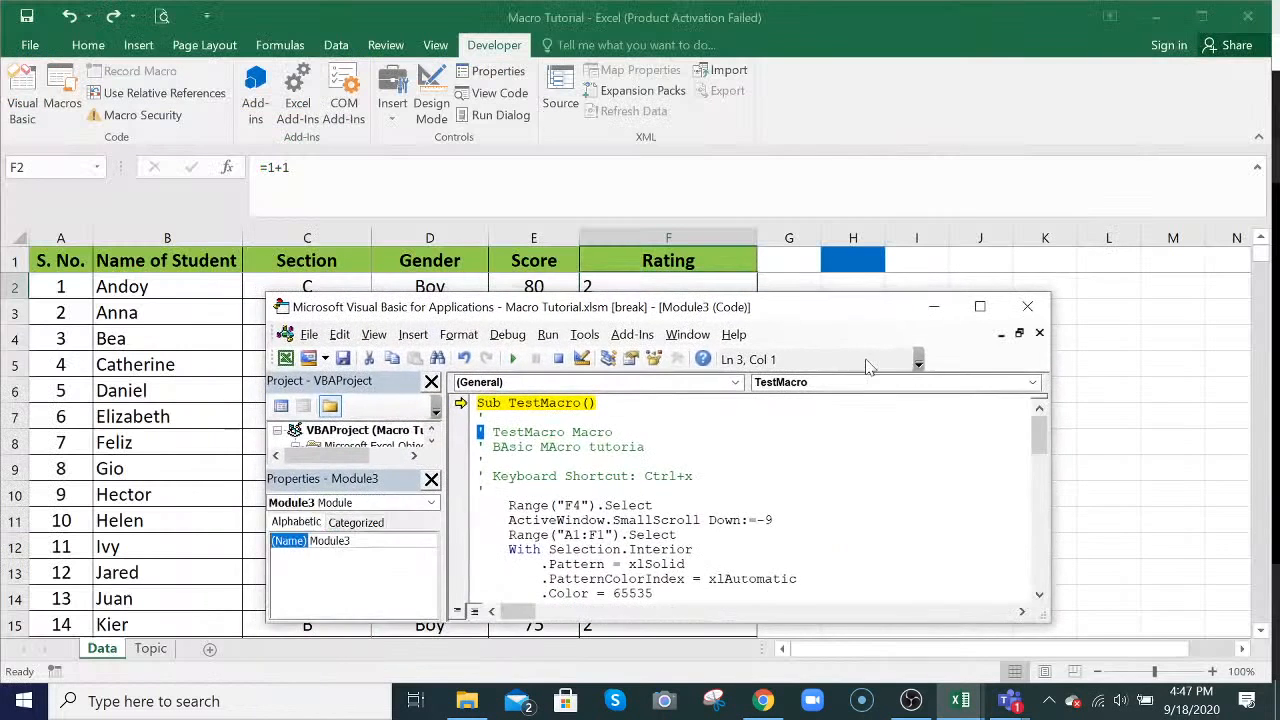
left_click(828, 290)
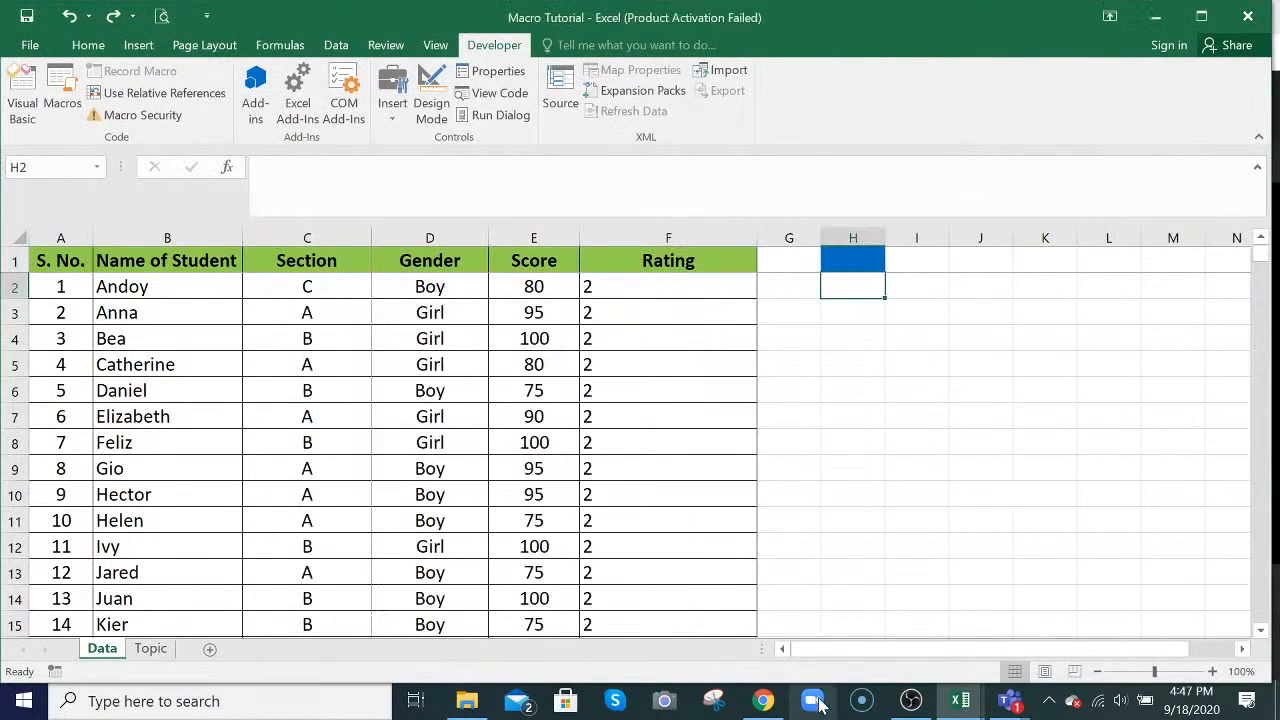
left_click(963, 710)
left_click(1030, 615)
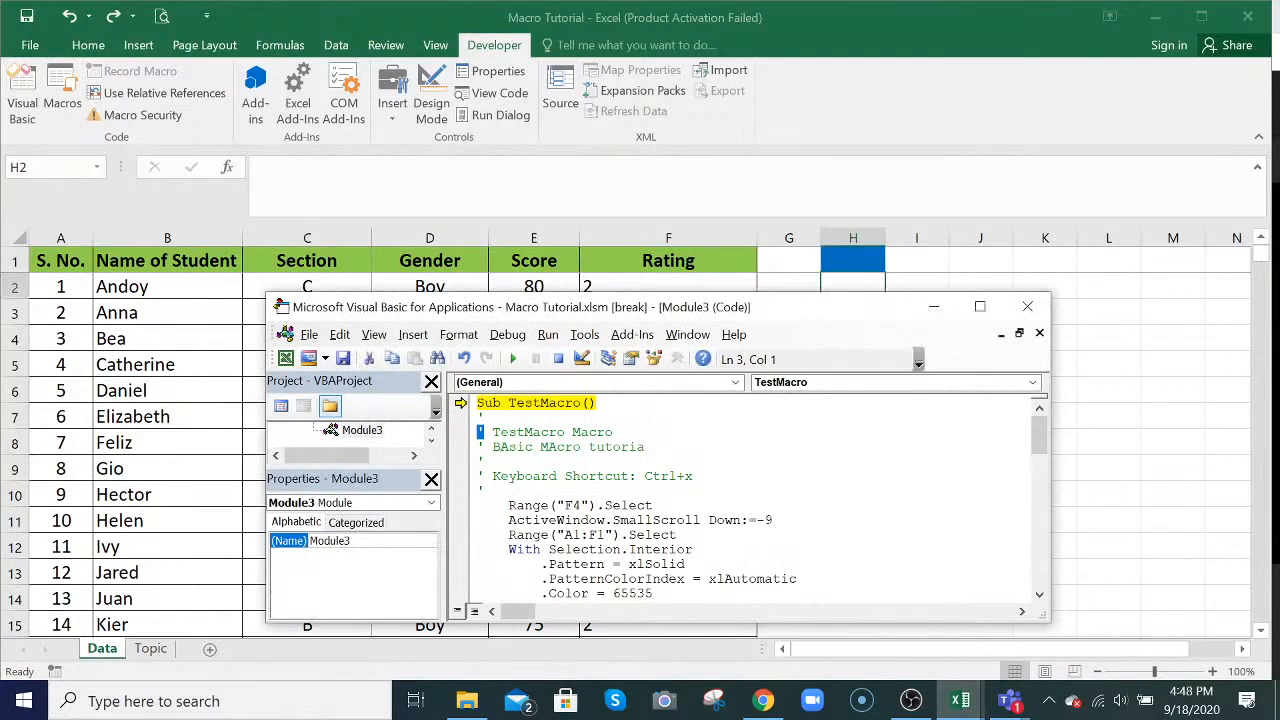
scroll(745, 500, "down", 1)
scroll(745, 500, "up", 1)
left_click_drag(812, 318, 949, 251)
left_click_drag(879, 558, 885, 620)
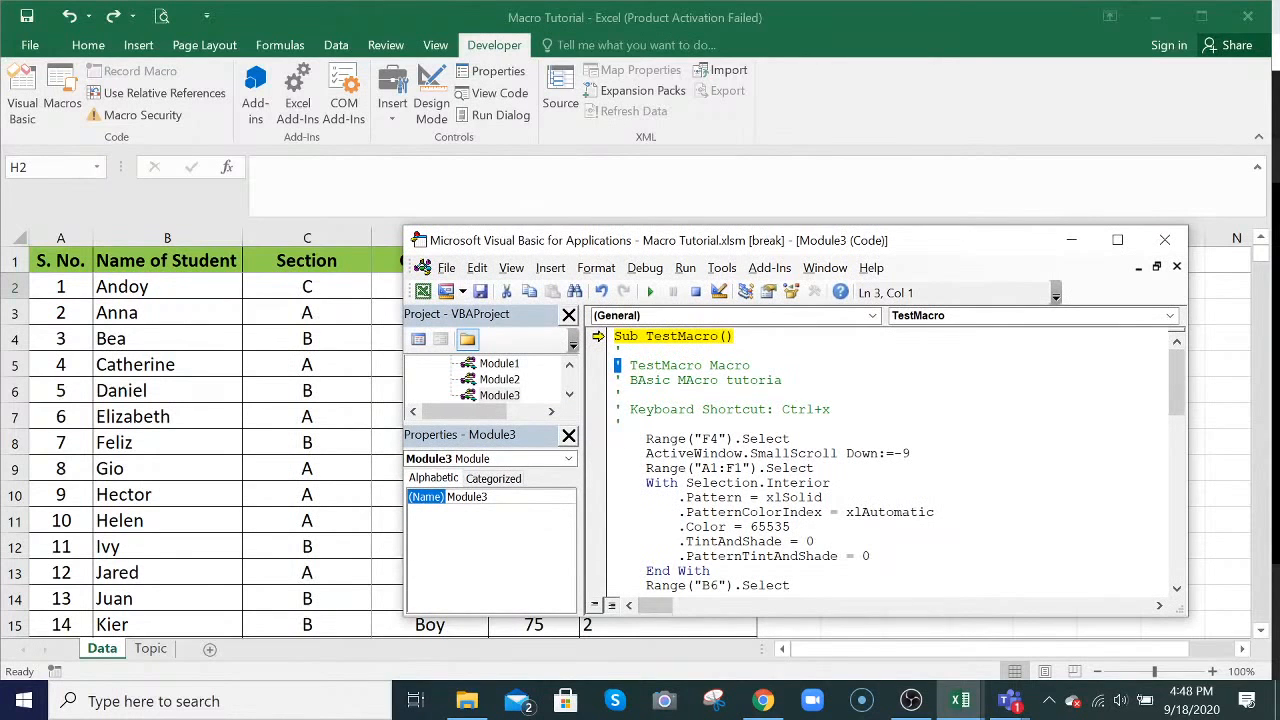
left_click_drag(934, 256, 884, 323)
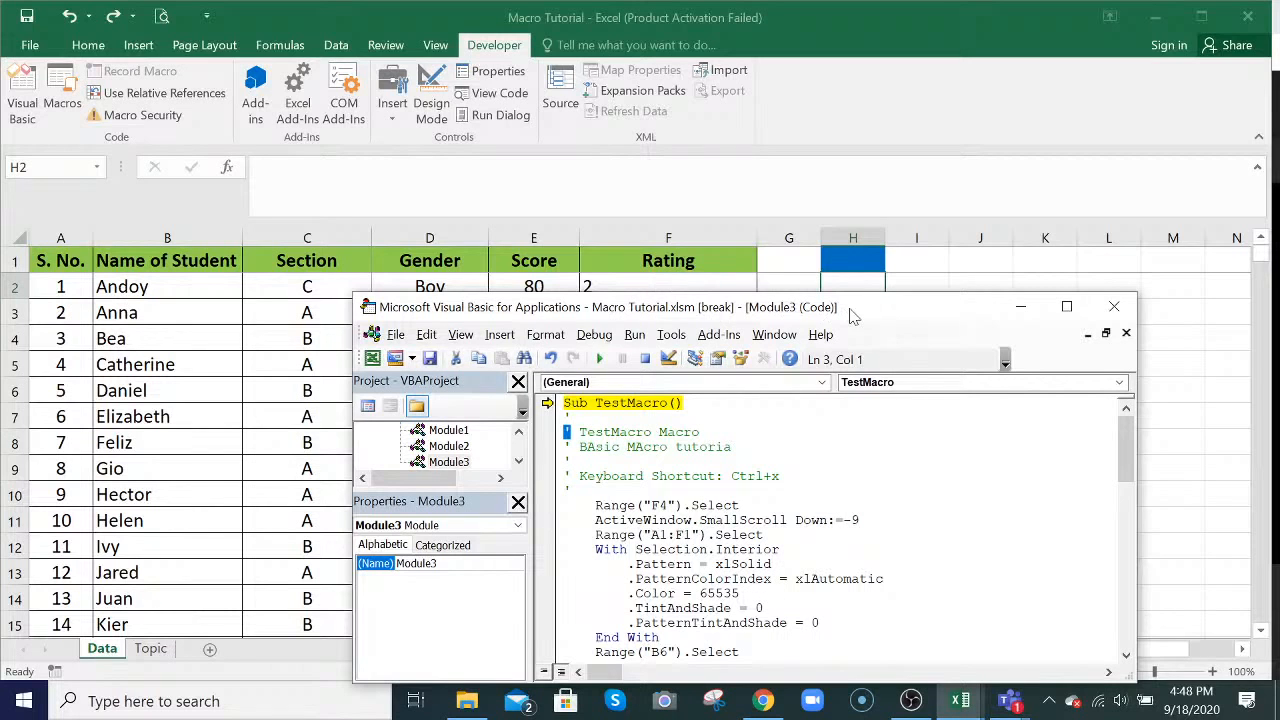
left_click_drag(852, 309, 838, 379)
- Select cell F4 on the Data sheet, return to the code editor and examine the A1:F1 fill block through its End With line
left_click(641, 334)
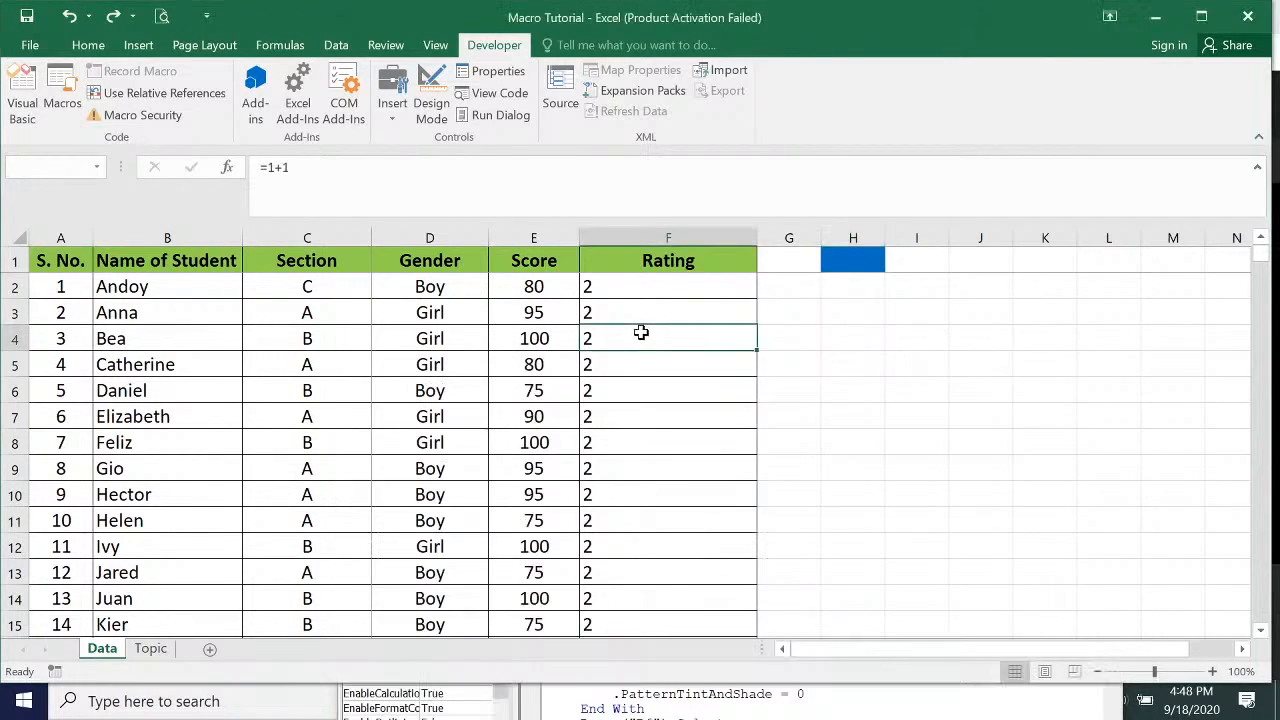
key("alt+Tab")
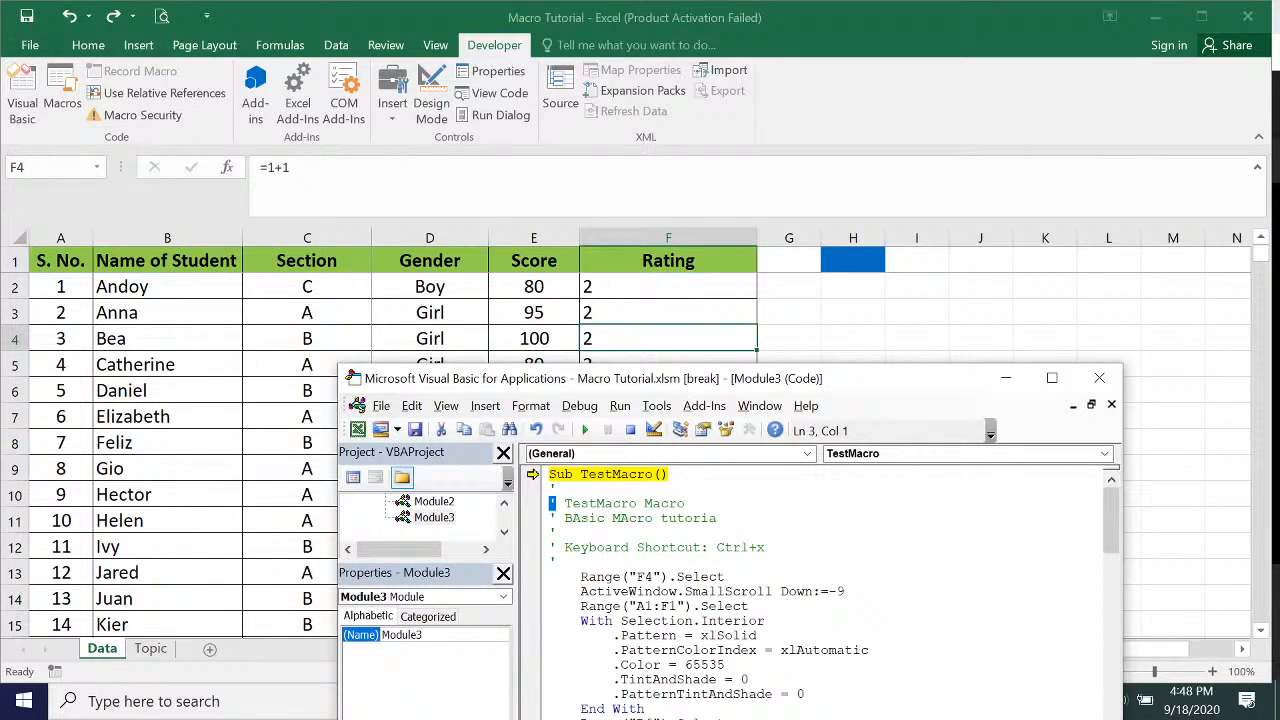
left_click_drag(610, 664, 645, 650)
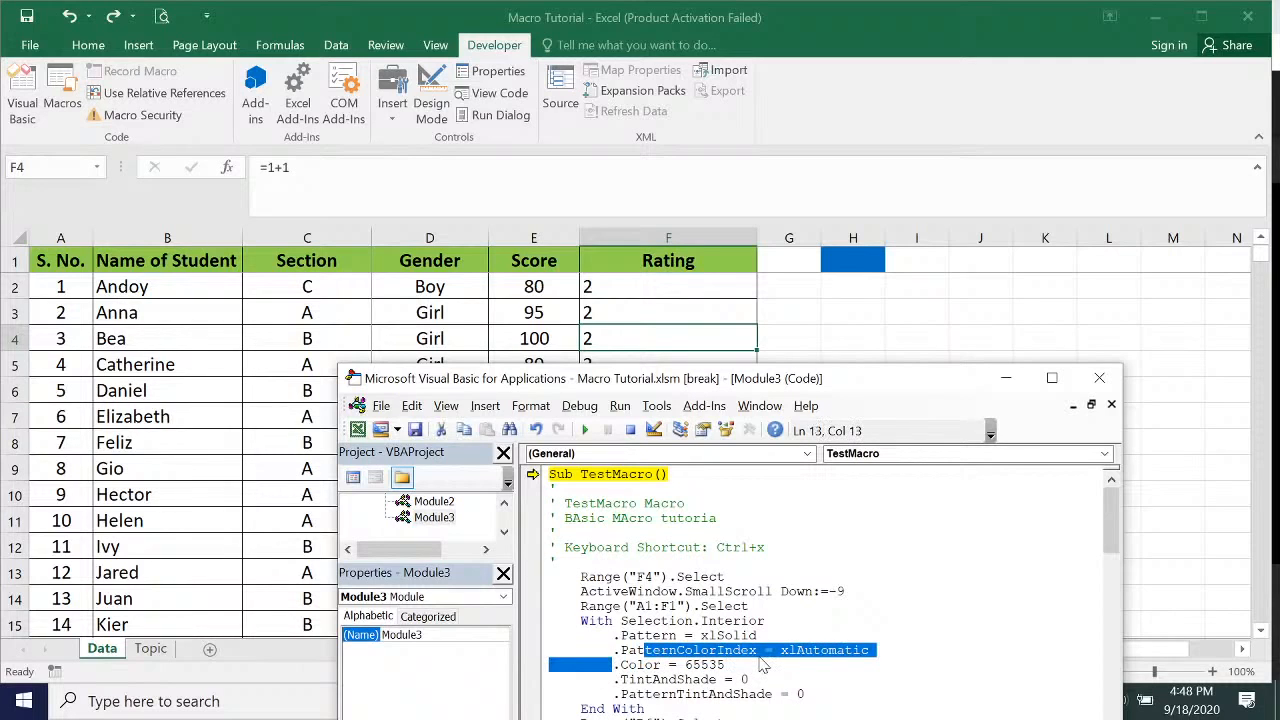
scroll(820, 590, "down", 1)
left_click_drag(580, 665, 645, 665)
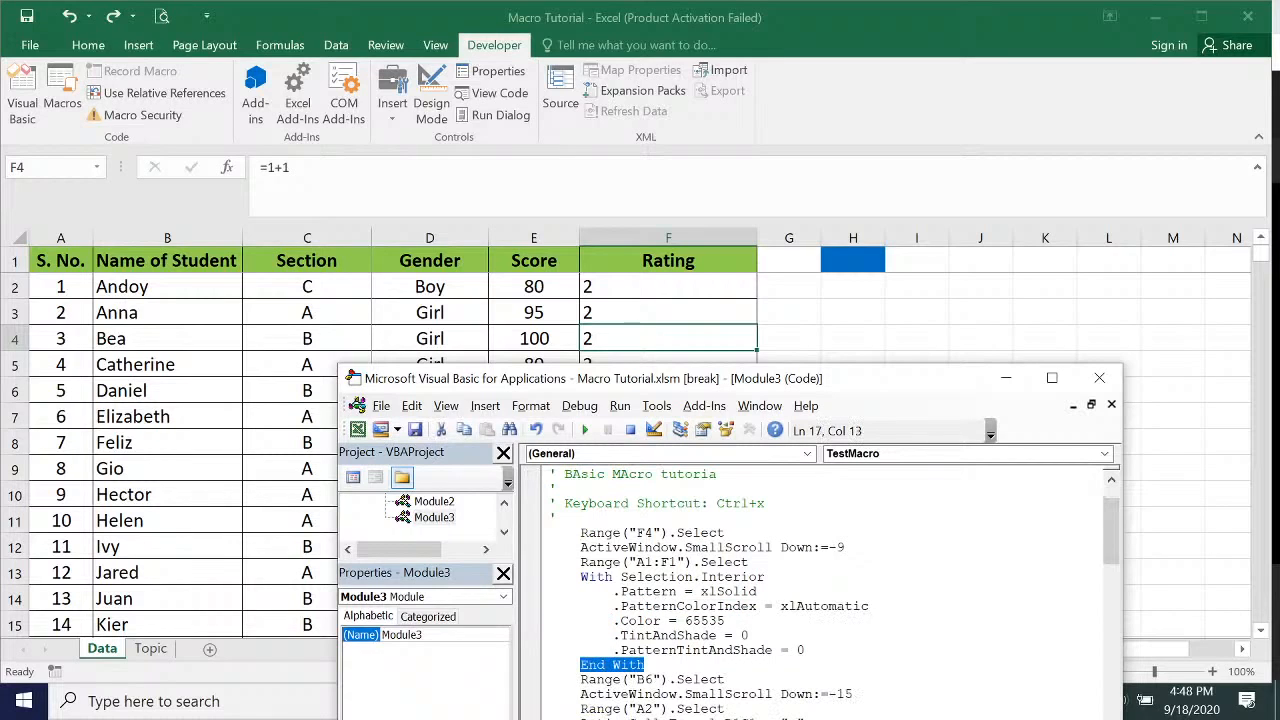
scroll(820, 590, "down", 1)
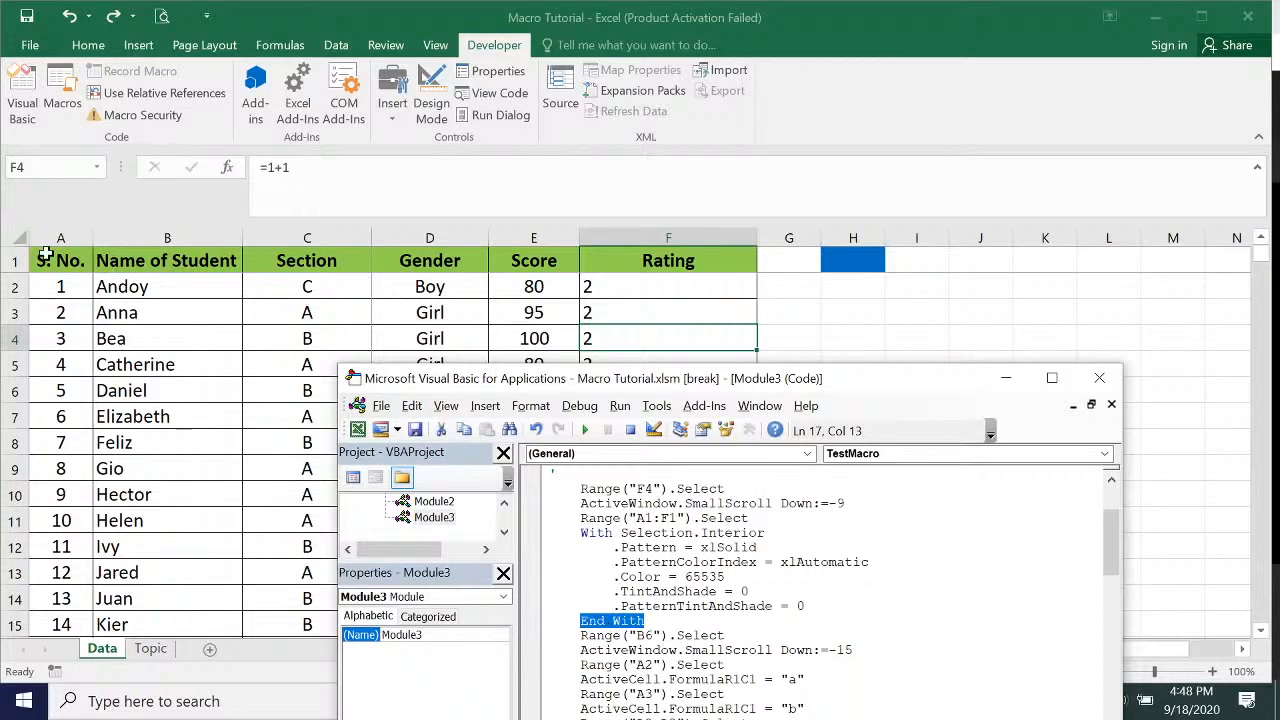
scroll(820, 590, "down", 2)
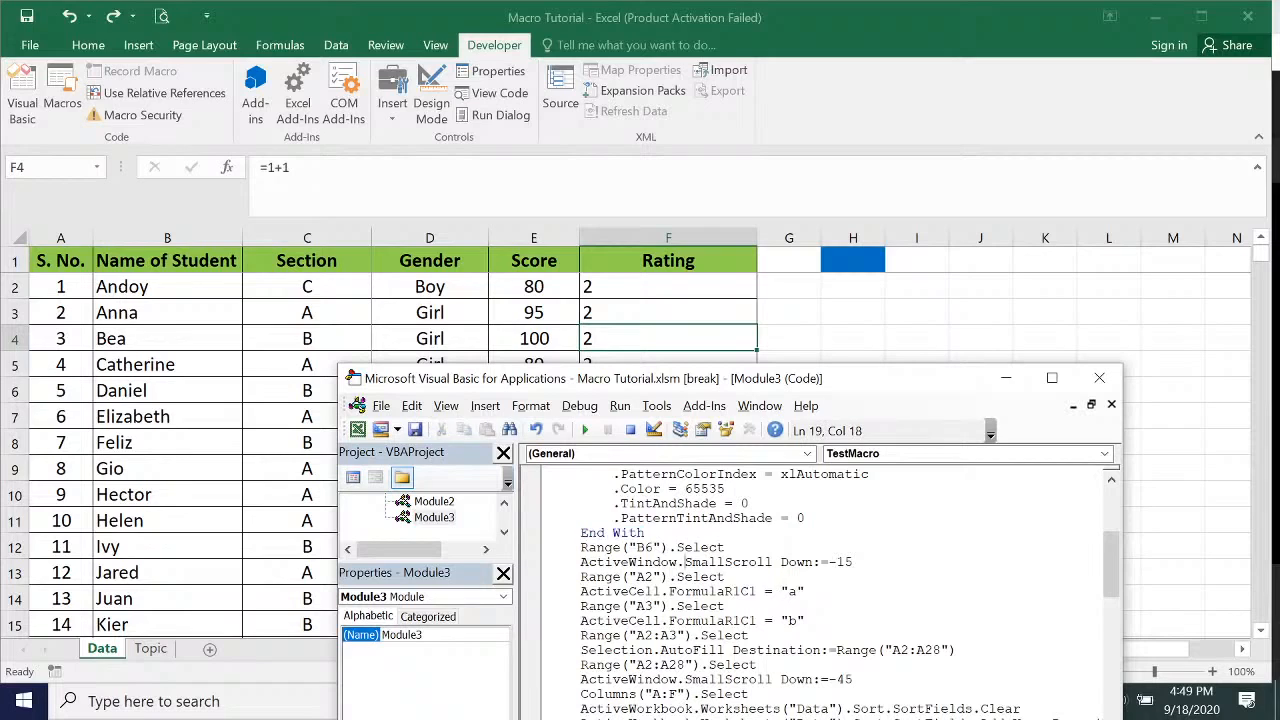
- Comment out the ActiveWindow.SmallScroll Down:=-15 line with an apostrophe, uncomment it, and comment it out again
double_click(728, 562)
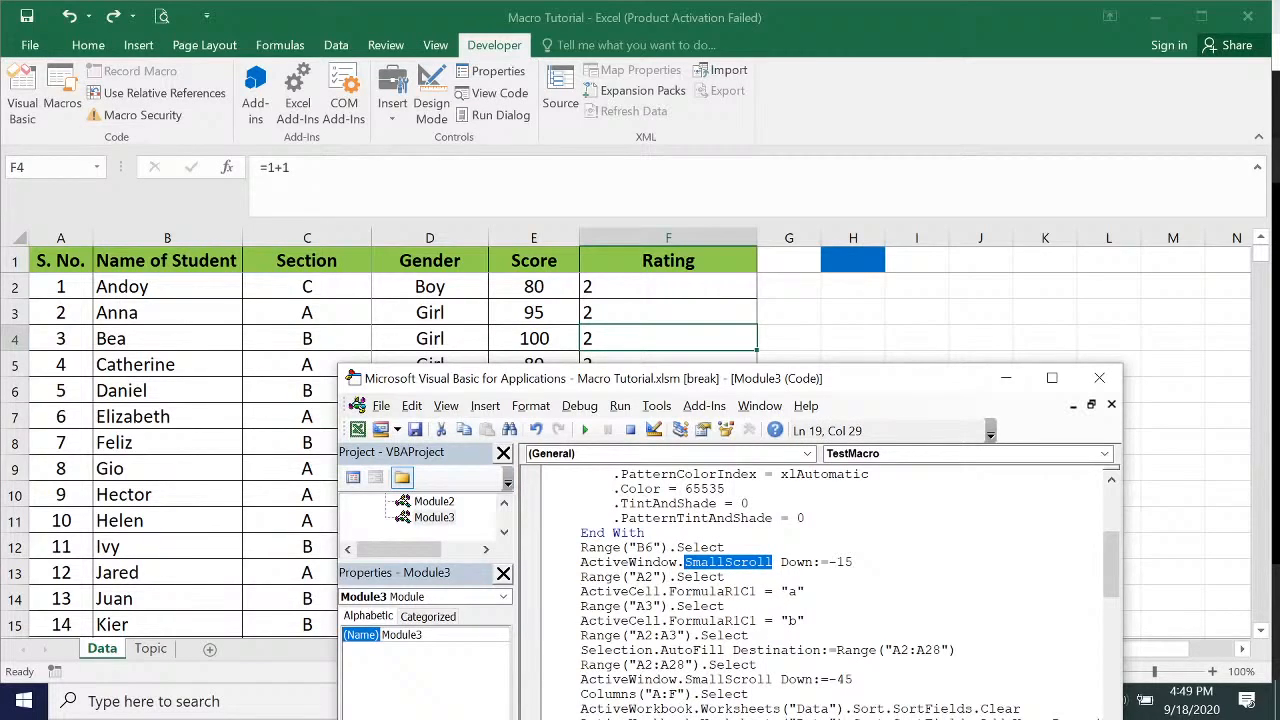
key("Home")
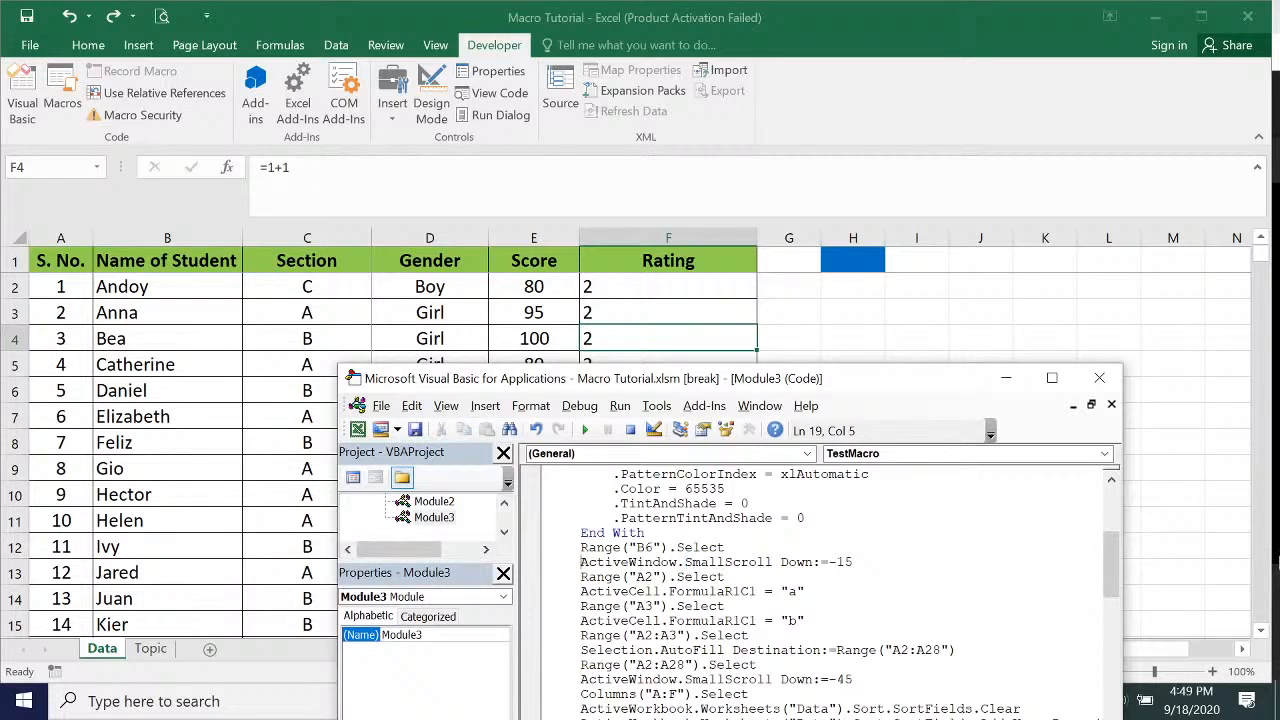
type("'")
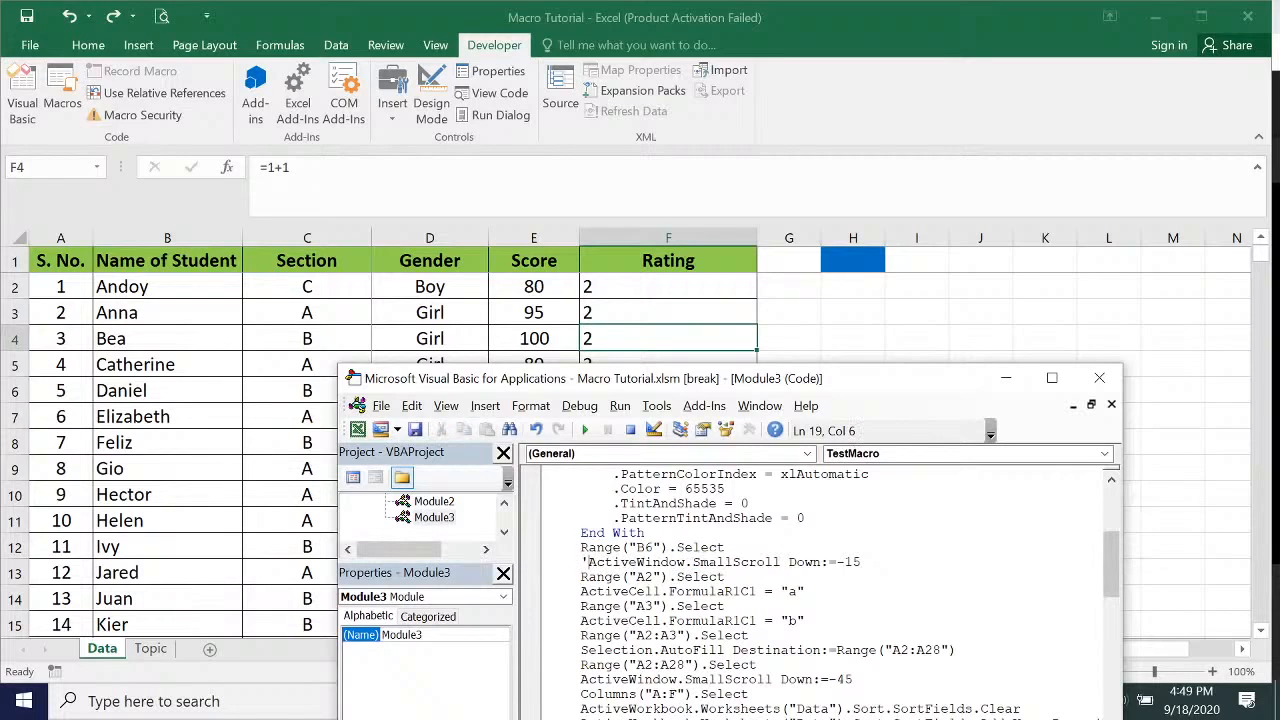
left_click(768, 636)
scroll(768, 636, "up", 1)
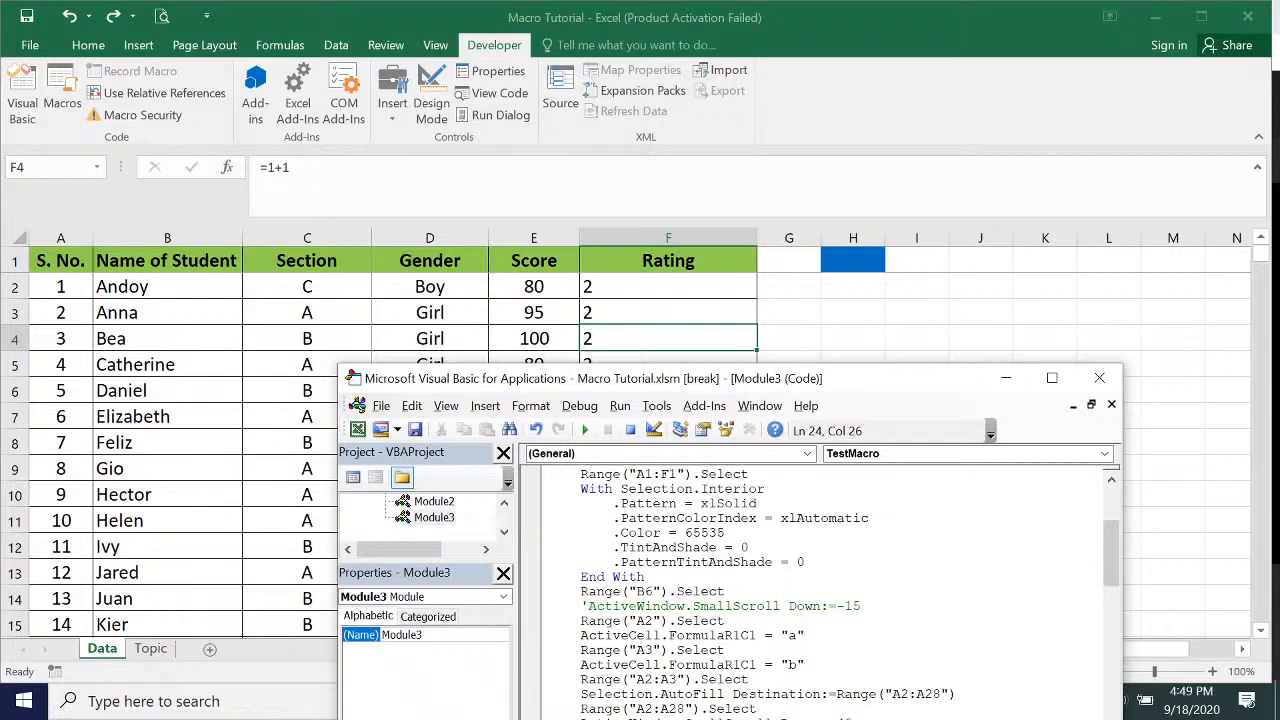
left_click(582, 606)
key("Delete")
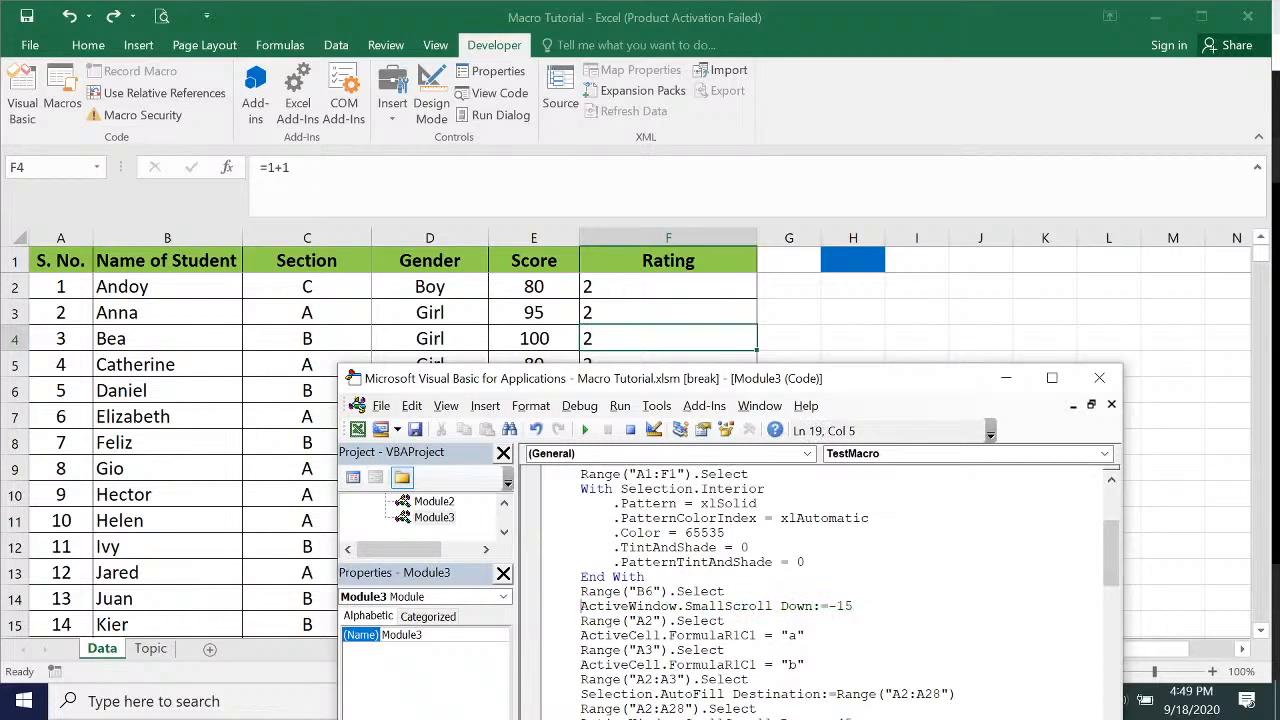
type("'")
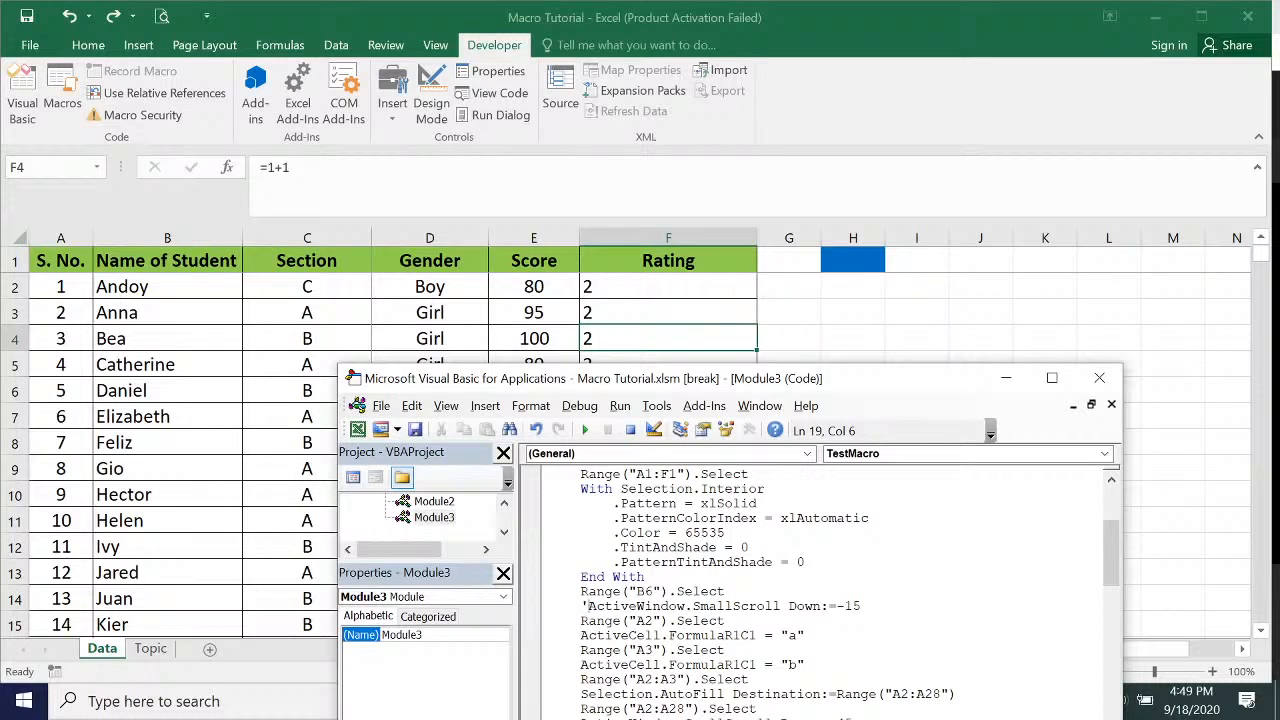
left_click(582, 621)
- Examine the code that enters "a" and "b" in A2 and A3 and autofills A2:A28, highlighting "b" and 28
double_click(791, 665)
scroll(820, 590, "down", 1)
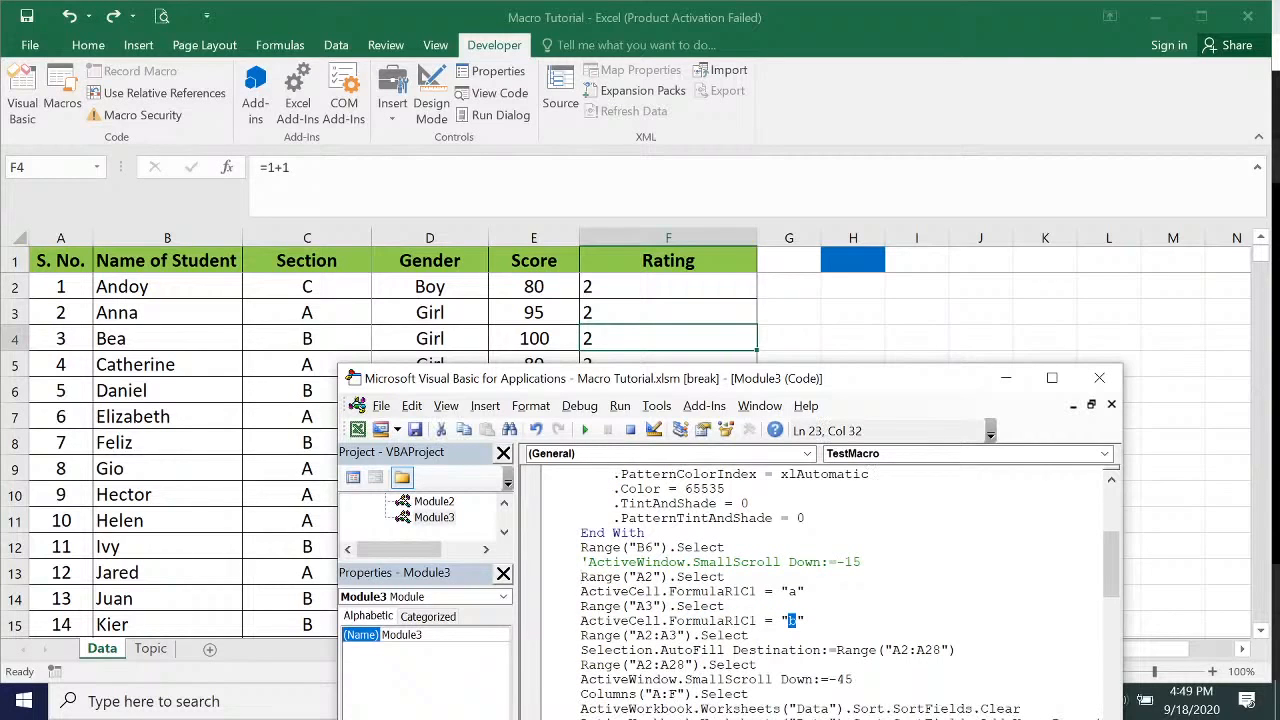
left_click_drag(668, 665, 685, 665)
scroll(850, 594, "down", 1)
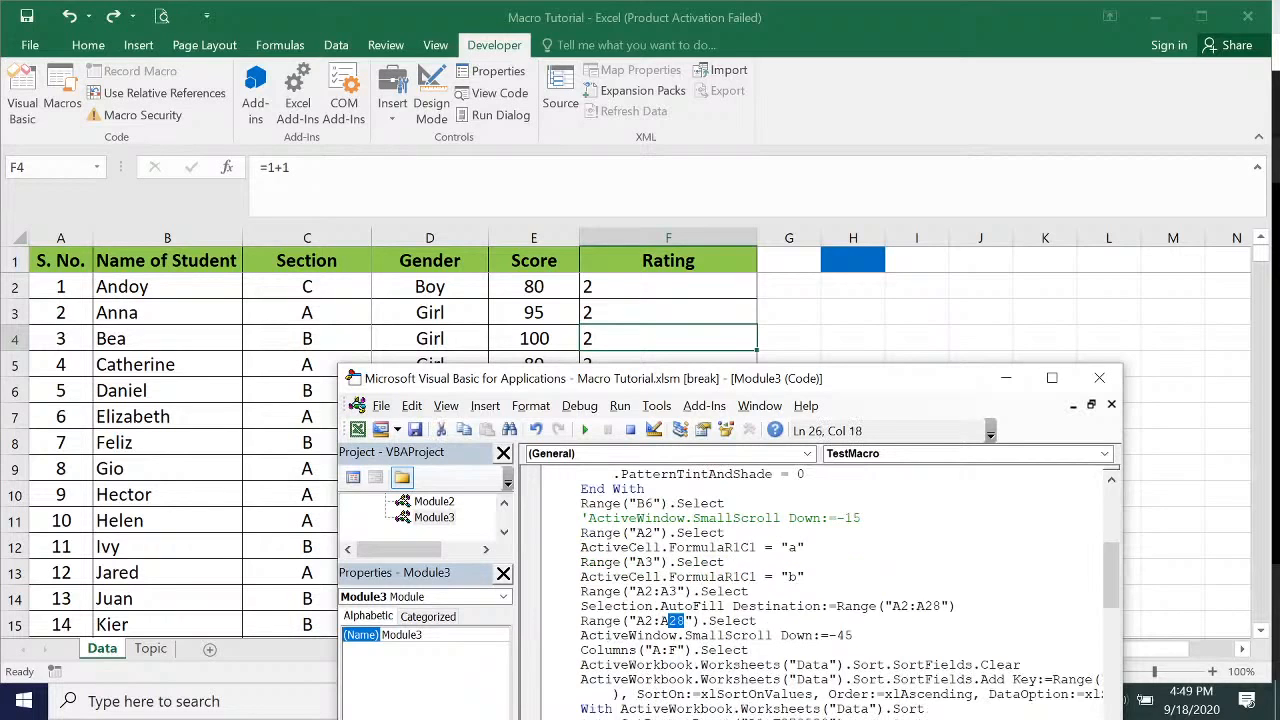
scroll(820, 594, "down", 1)
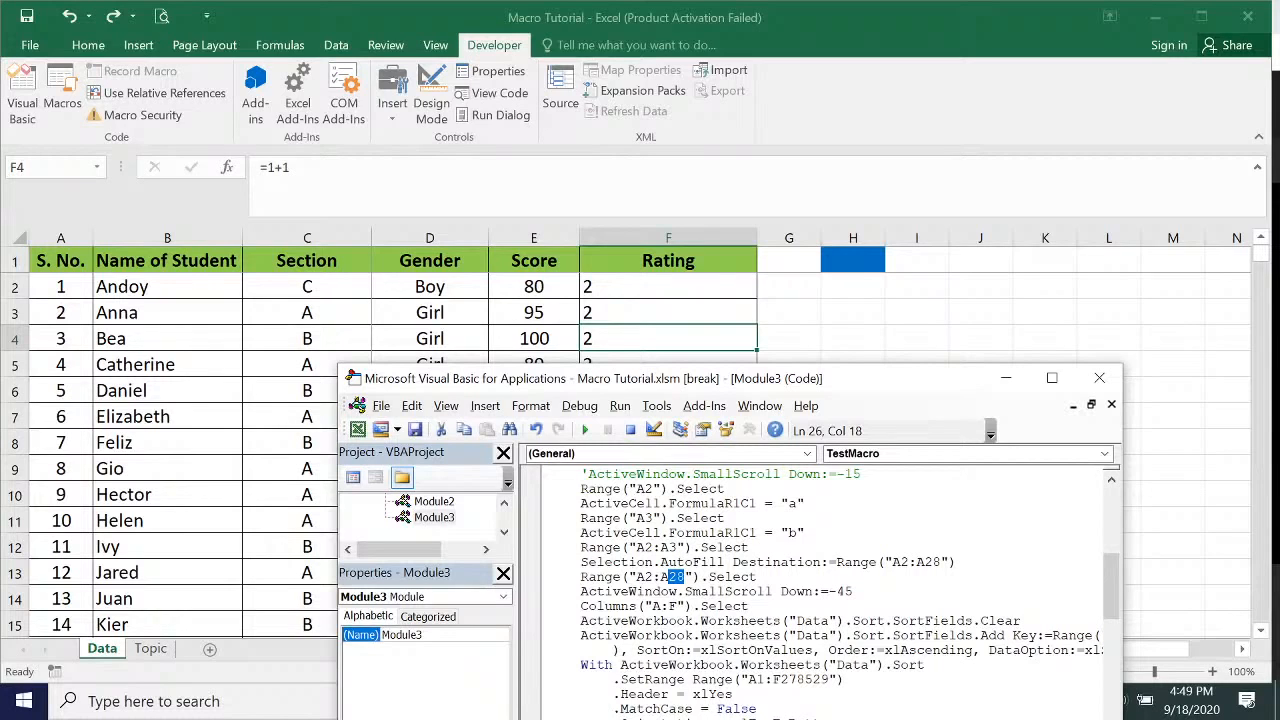
- Examine the sorting code, highlighting the Columns("A:F").Select line and the SortOn argument and reading through the End With line
left_click_drag(566, 606, 748, 606)
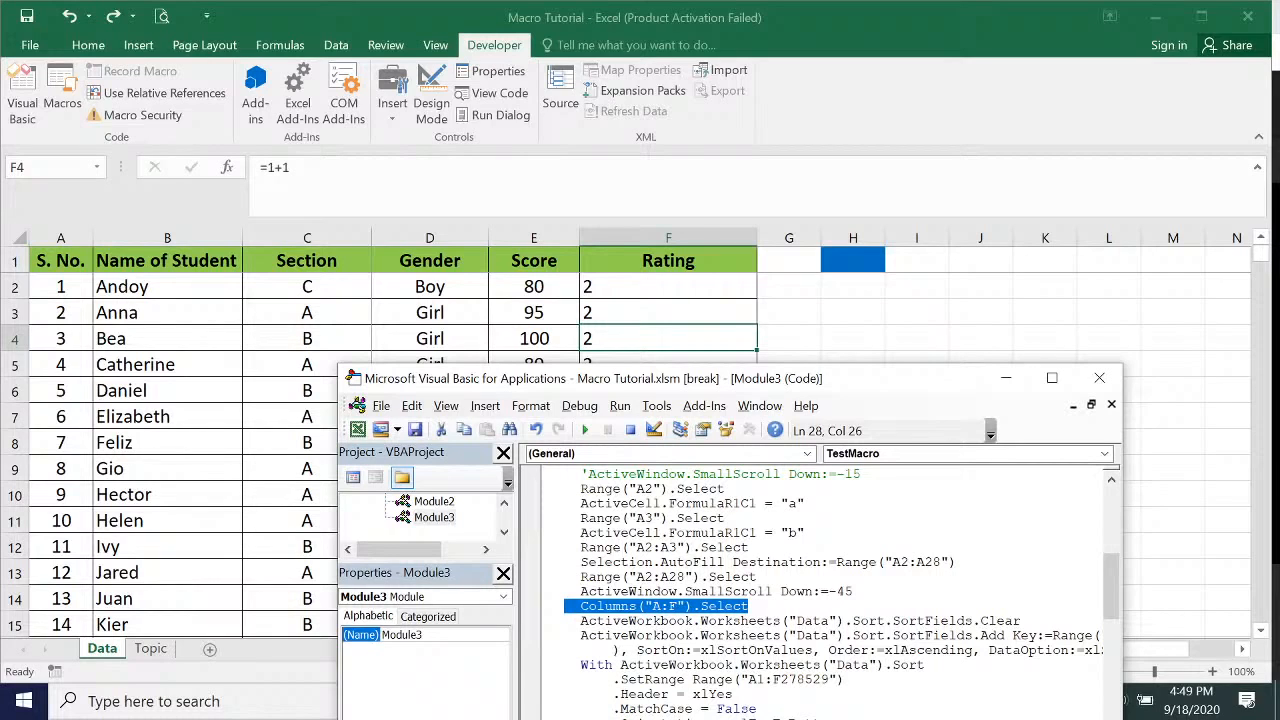
left_click_drag(579, 621, 700, 650)
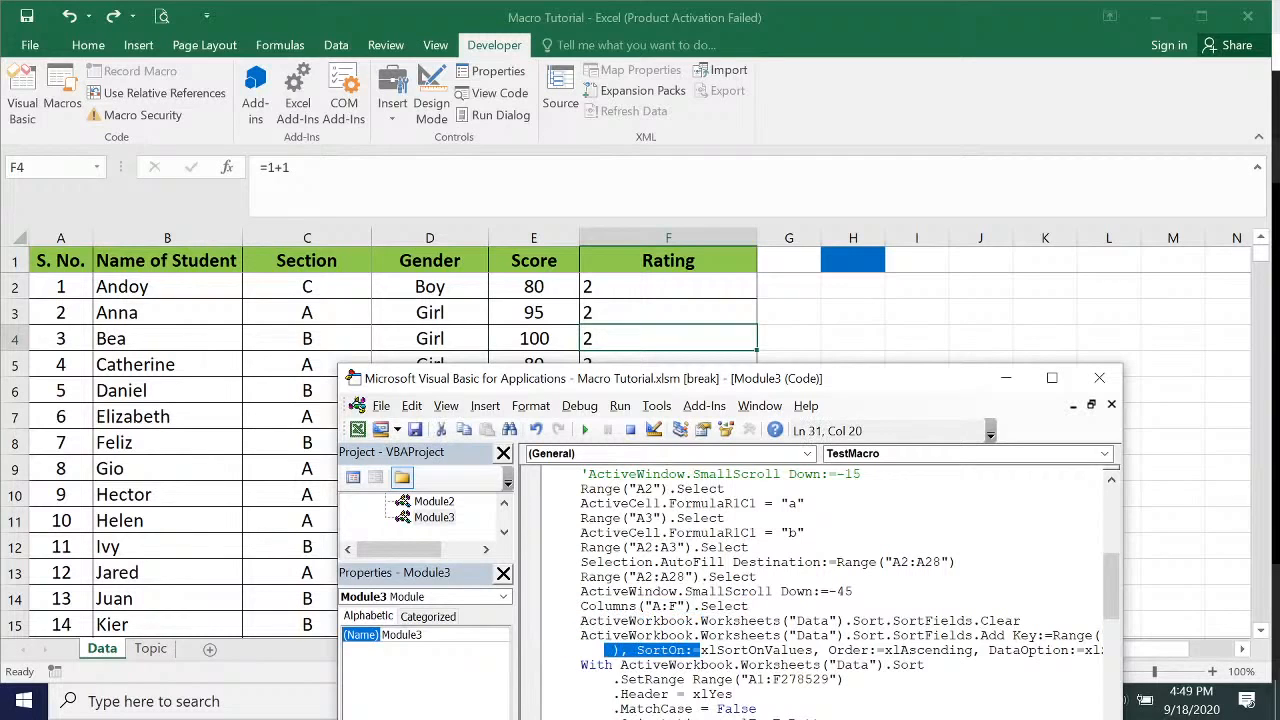
scroll(610, 665, "down", 1)
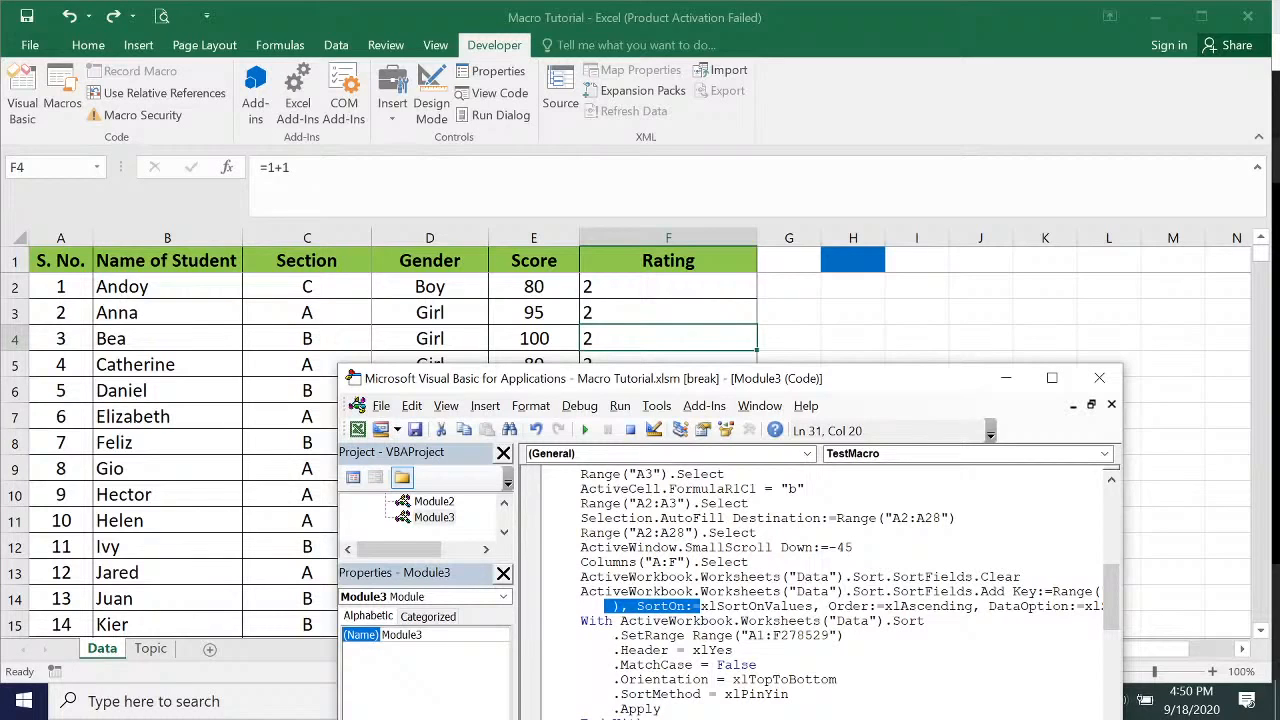
scroll(850, 592, "down", 1)
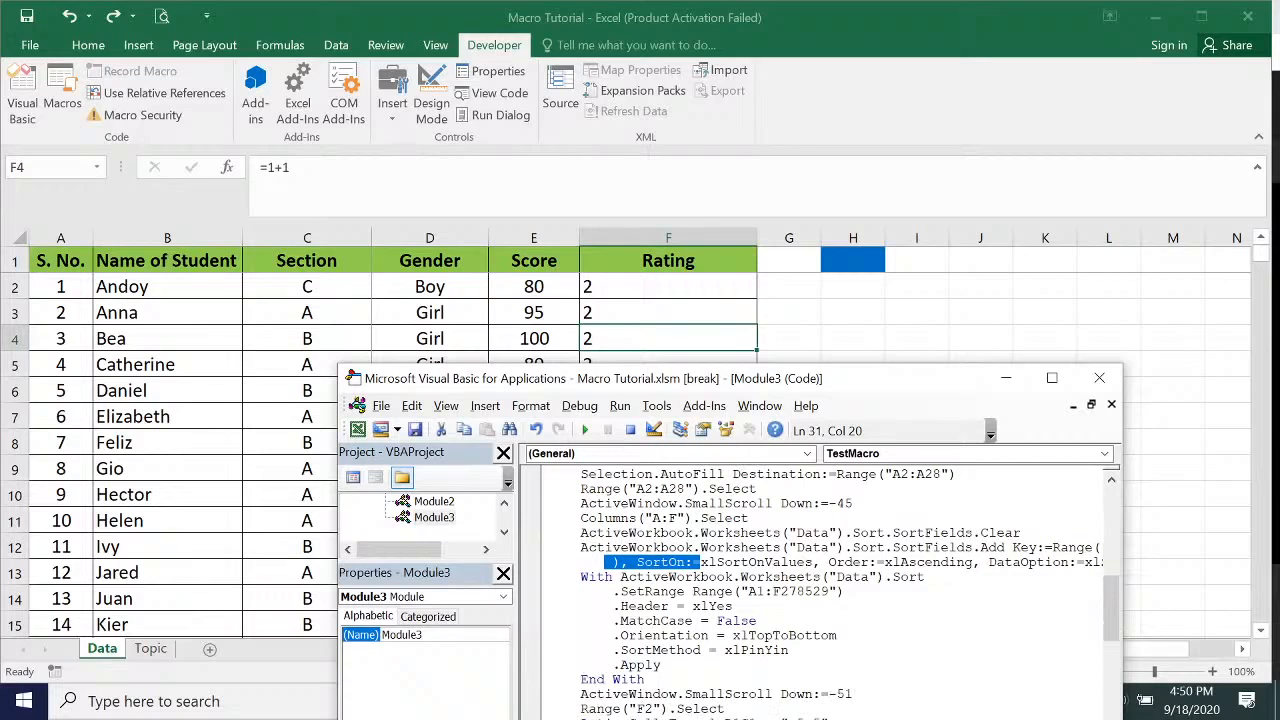
left_click(581, 680)
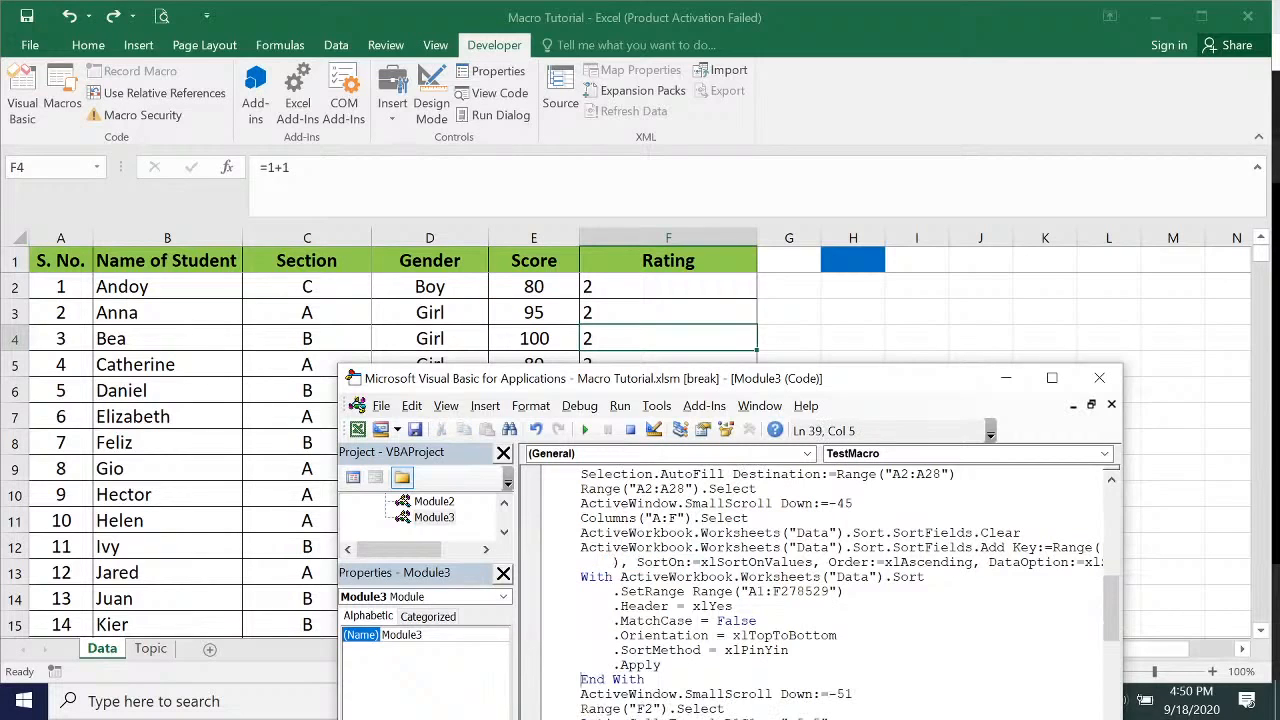
scroll(851, 592, "down", 1)
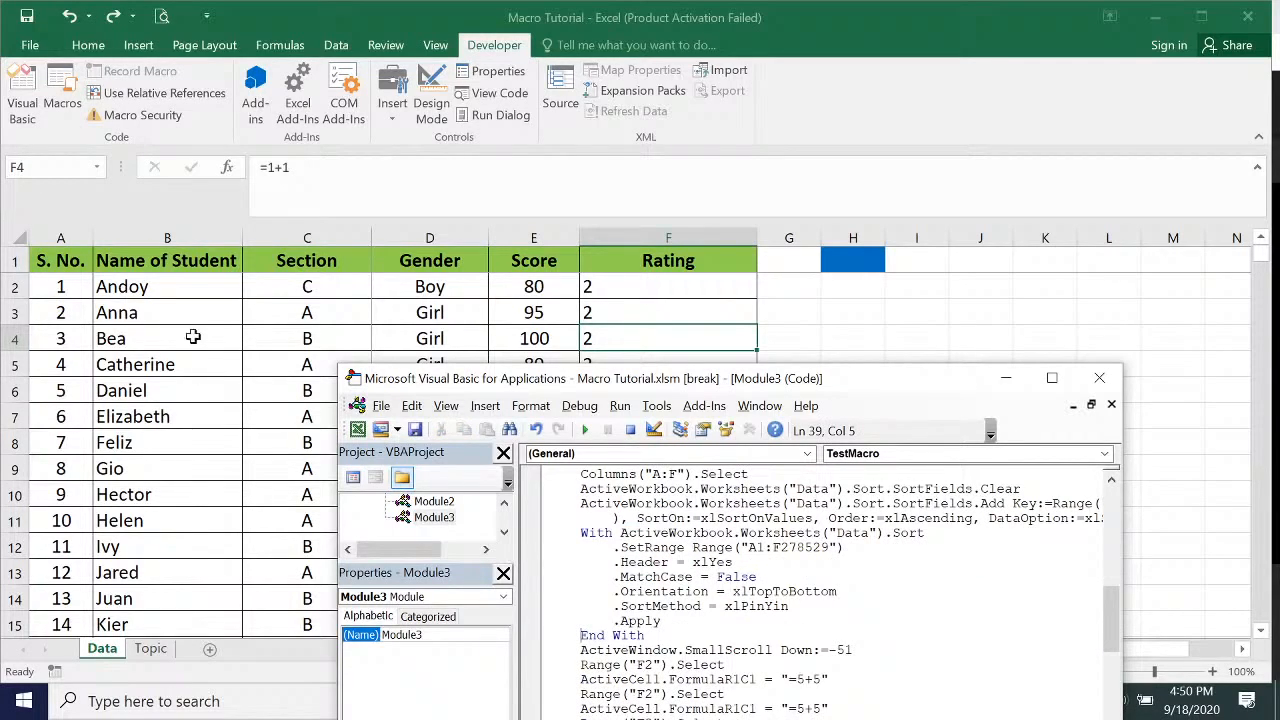
- Examine the code that enters =5+5 in F2 and copies it down from F3, highlighting the formula and the F3 reference
scroll(850, 592, "down", 2)
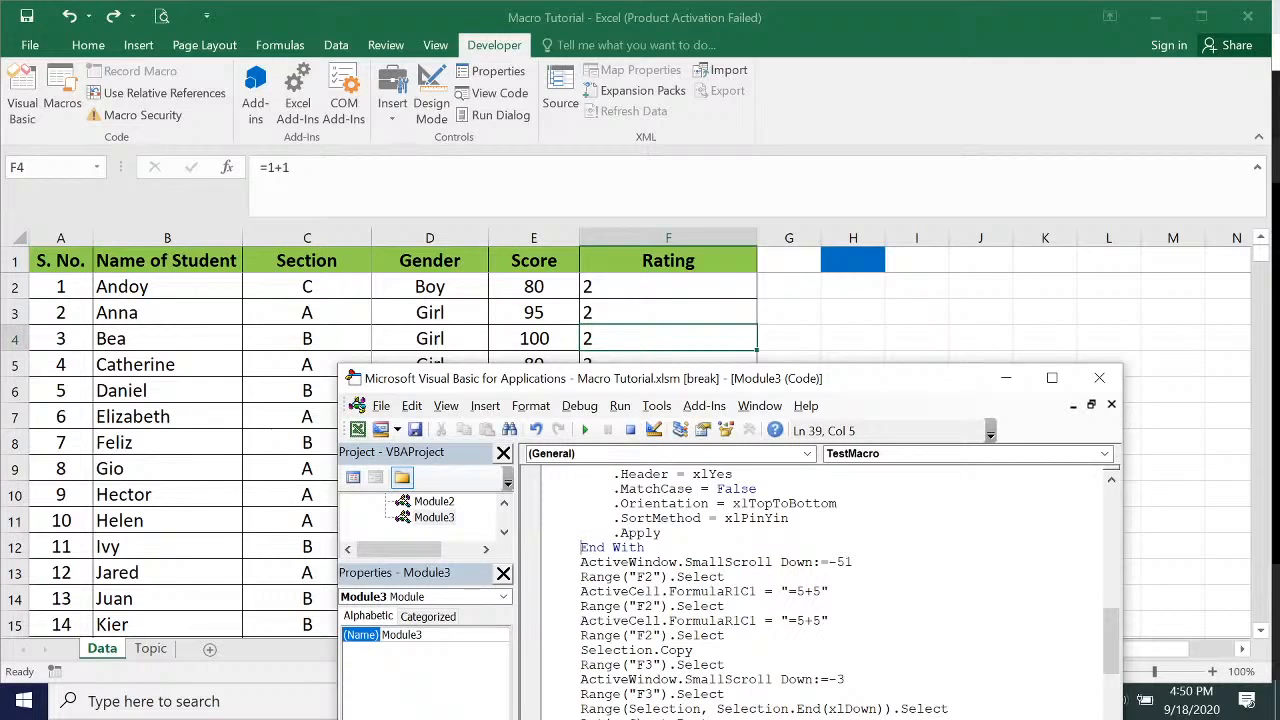
left_click_drag(781, 620, 820, 620)
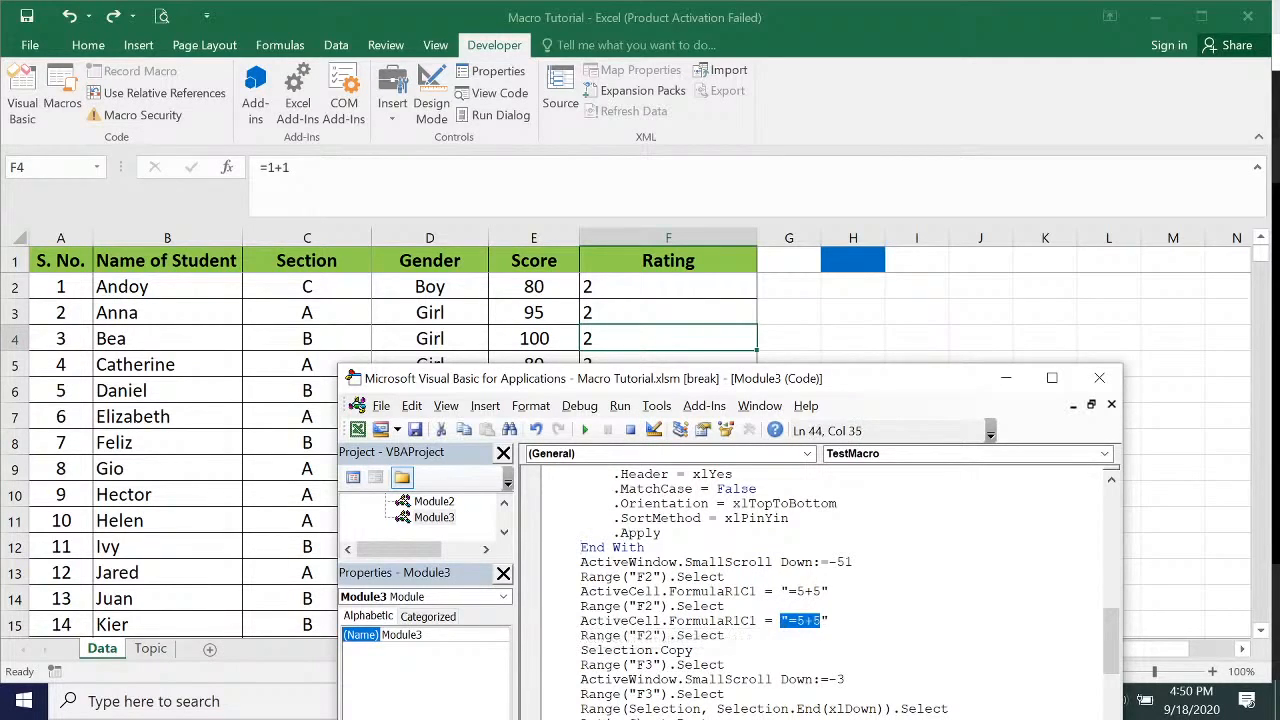
scroll(820, 590, "down", 1)
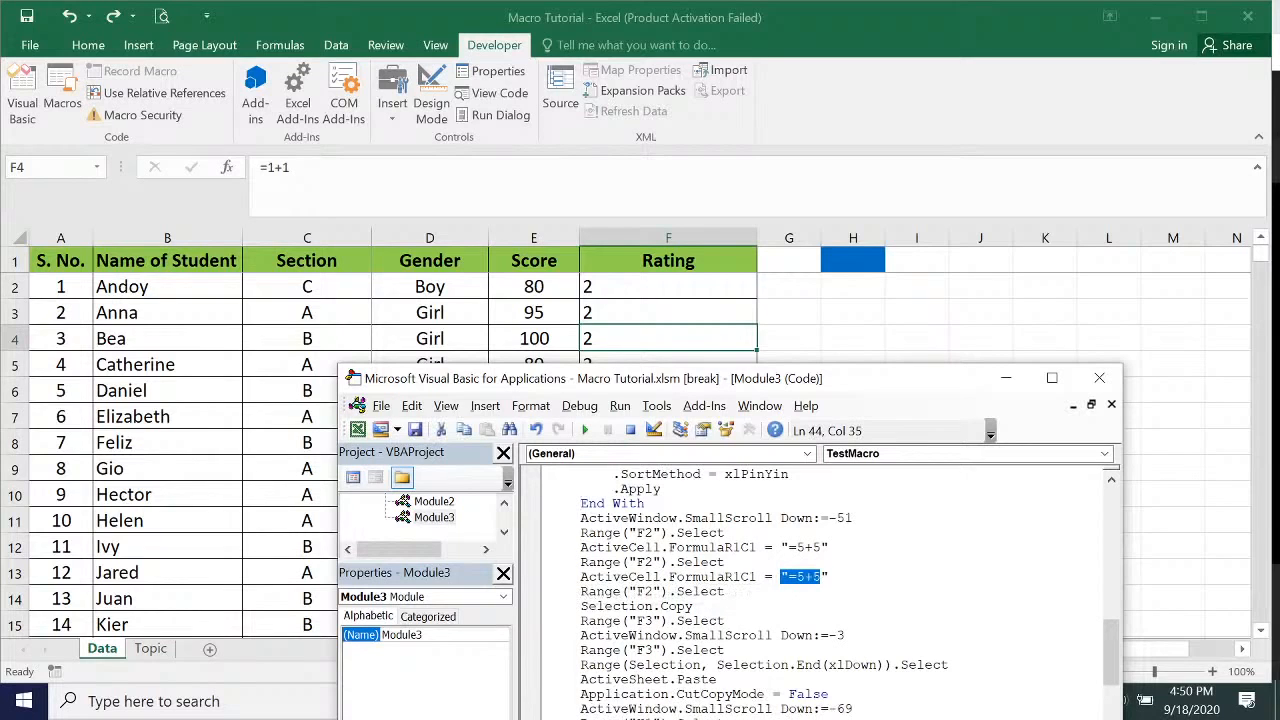
left_click_drag(629, 592, 652, 577)
scroll(692, 606, "down", 1)
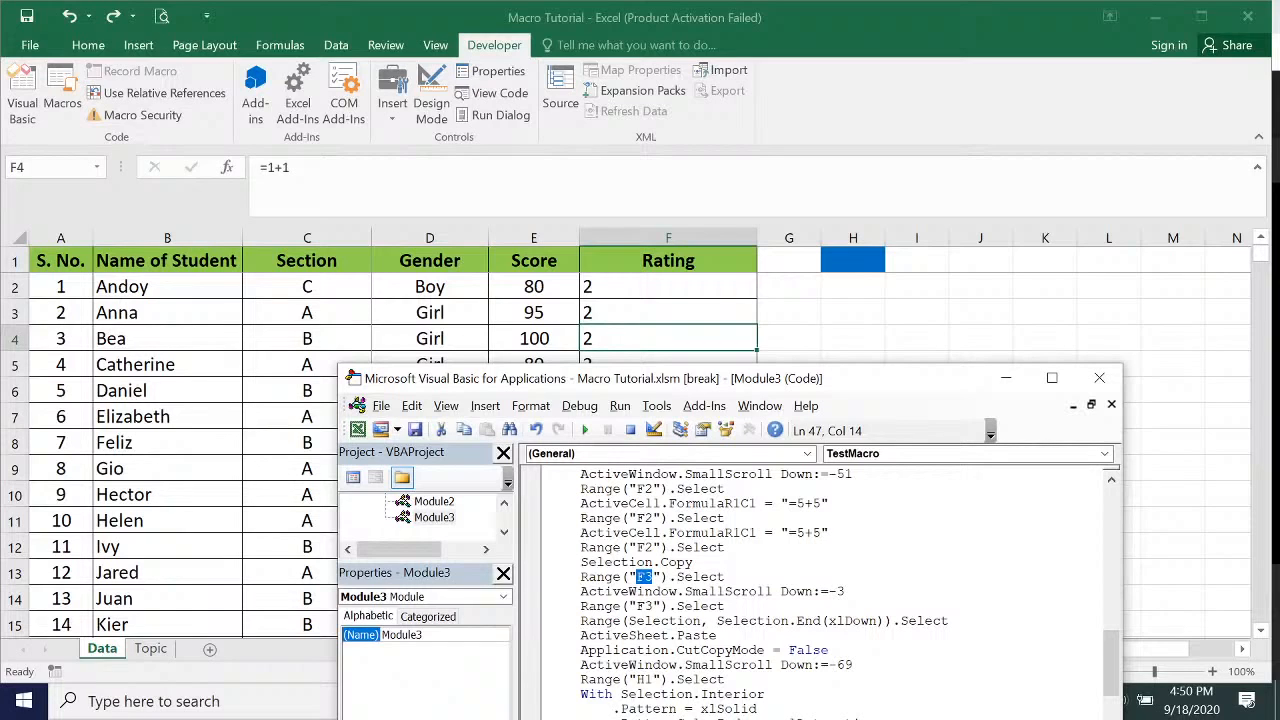
- Examine the code that pastes the formula and fills H1, highlighting .Paste, Color = 65535 and End Sub
left_click_drag(716, 635, 669, 635)
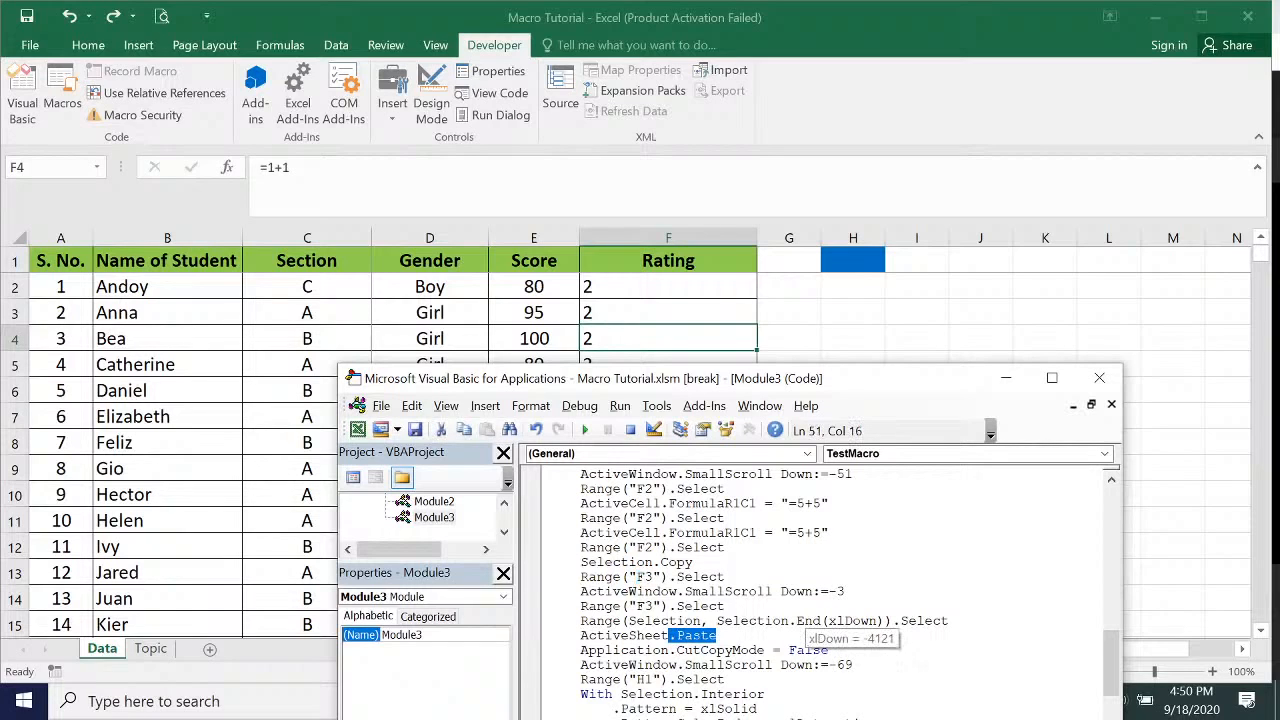
scroll(820, 600, "down", 2)
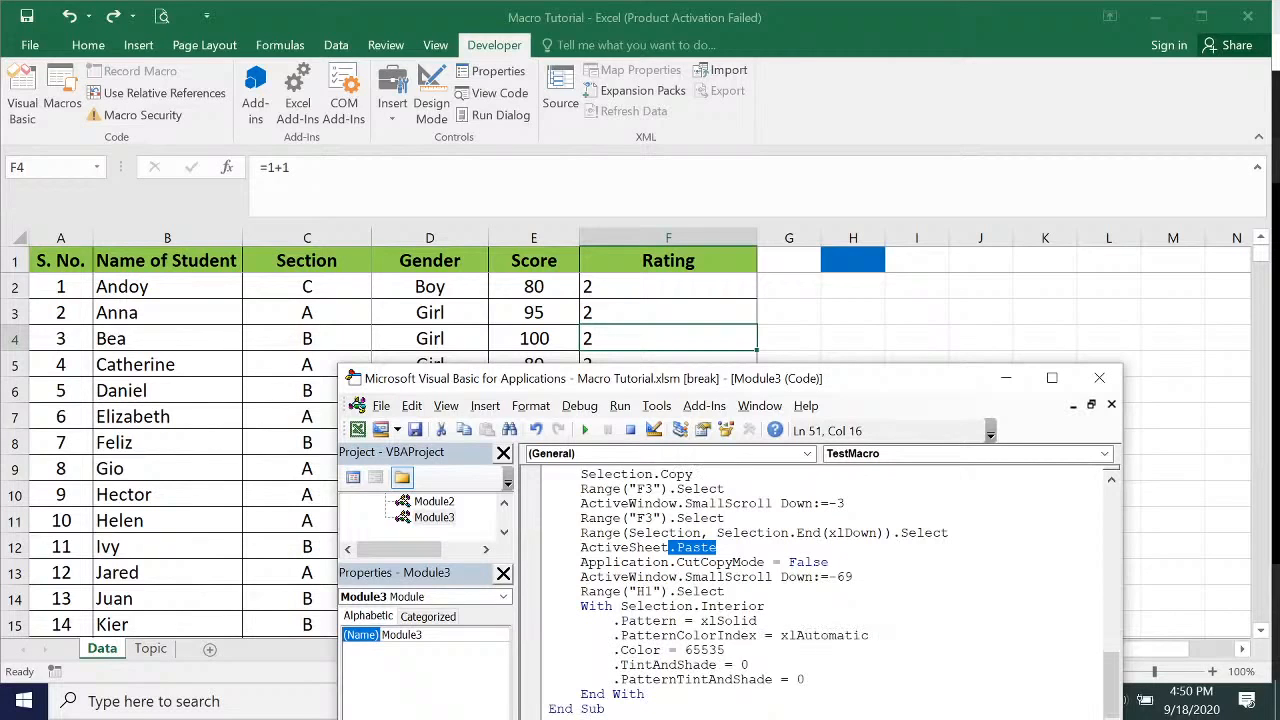
left_click(581, 591)
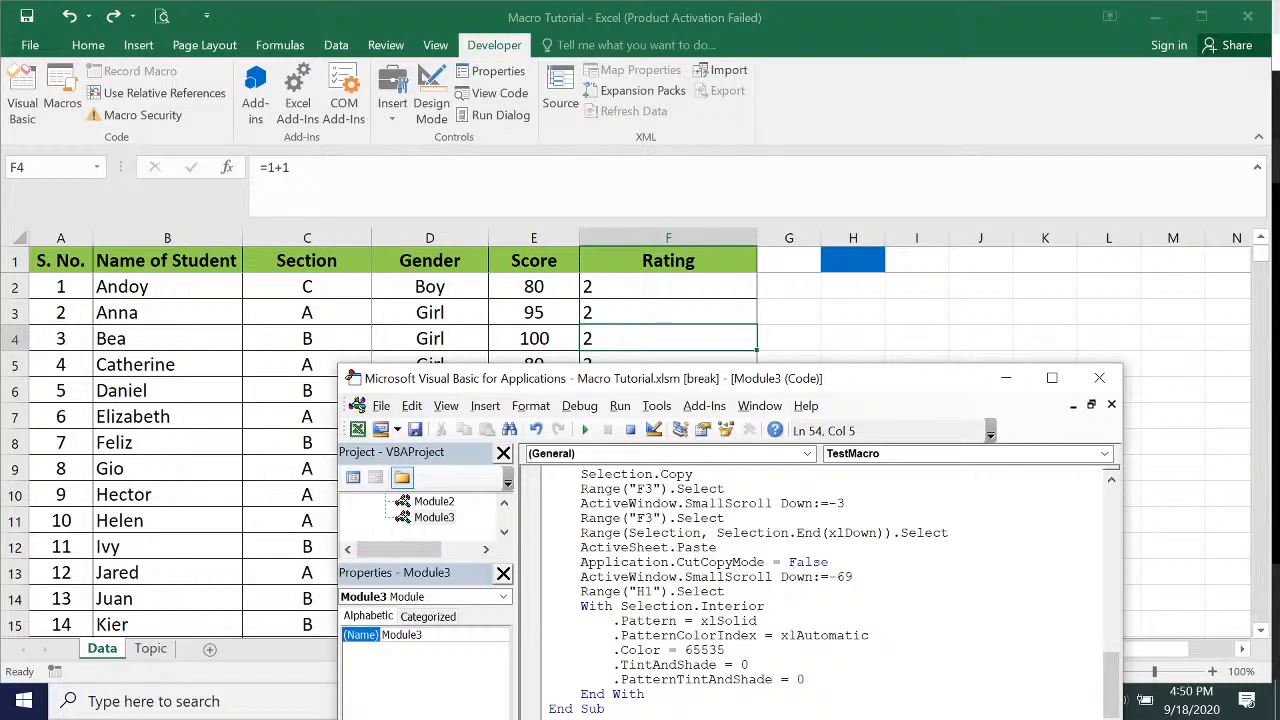
left_click_drag(621, 650, 725, 650)
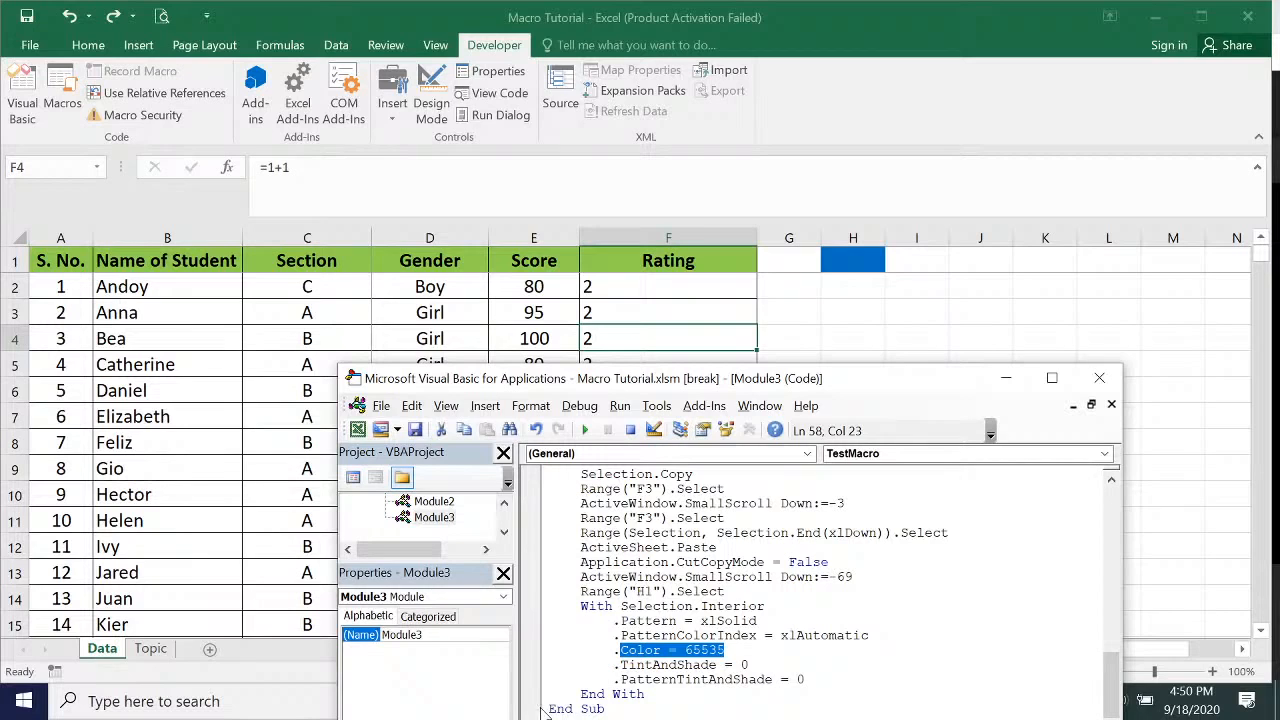
left_click_drag(549, 709, 604, 709)
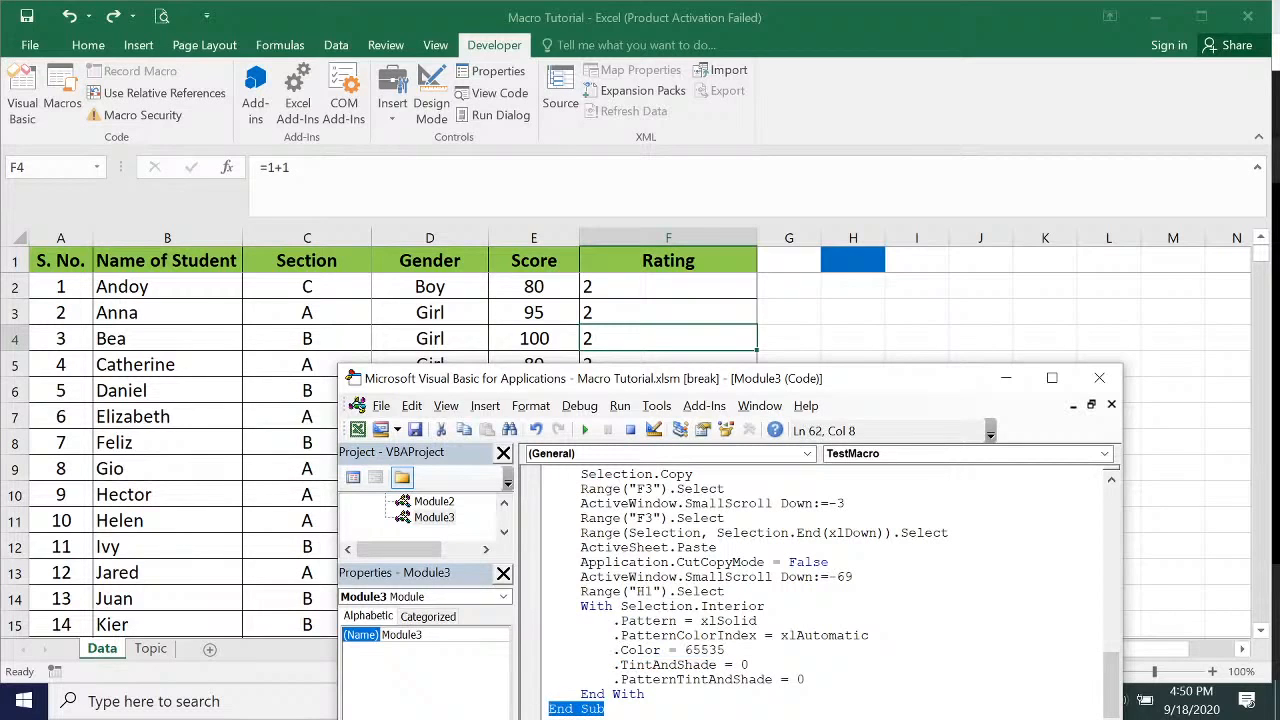
- Maximize the code editor and review the whole macro from Sub TestMacro() to End Sub, highlighting the macro's name
left_click_drag(888, 408, 930, 282)
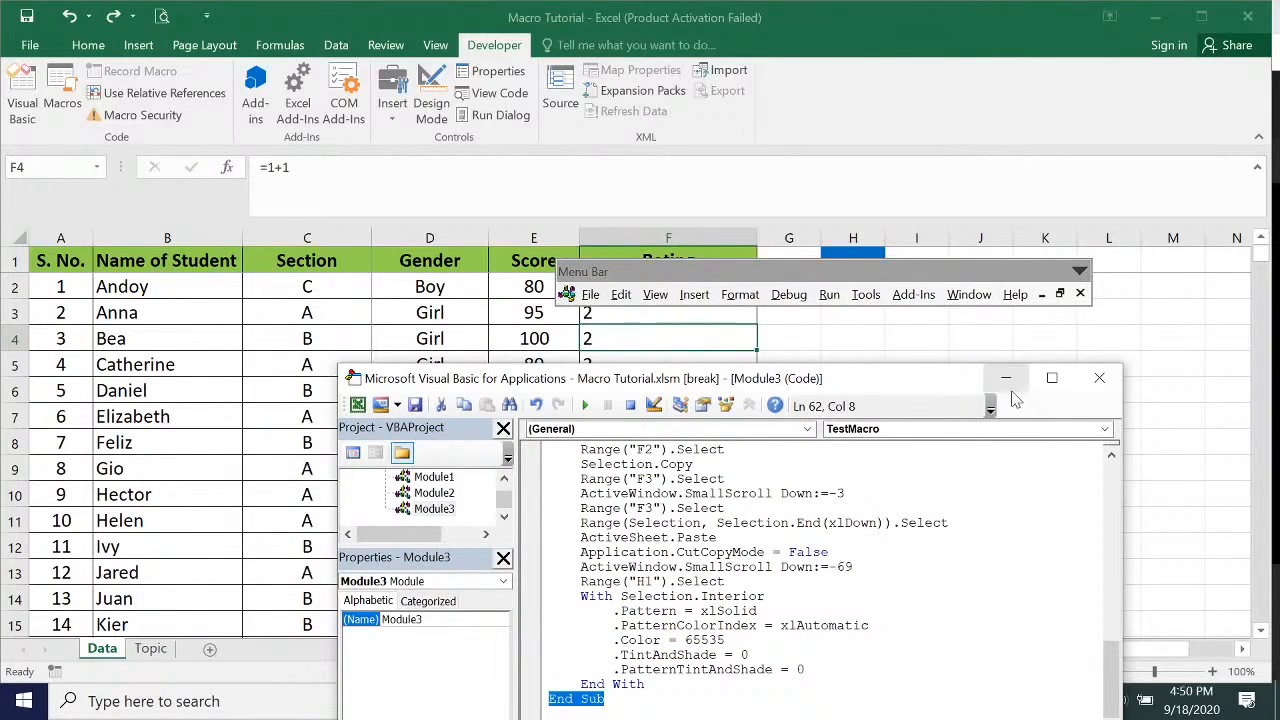
left_click(1051, 378)
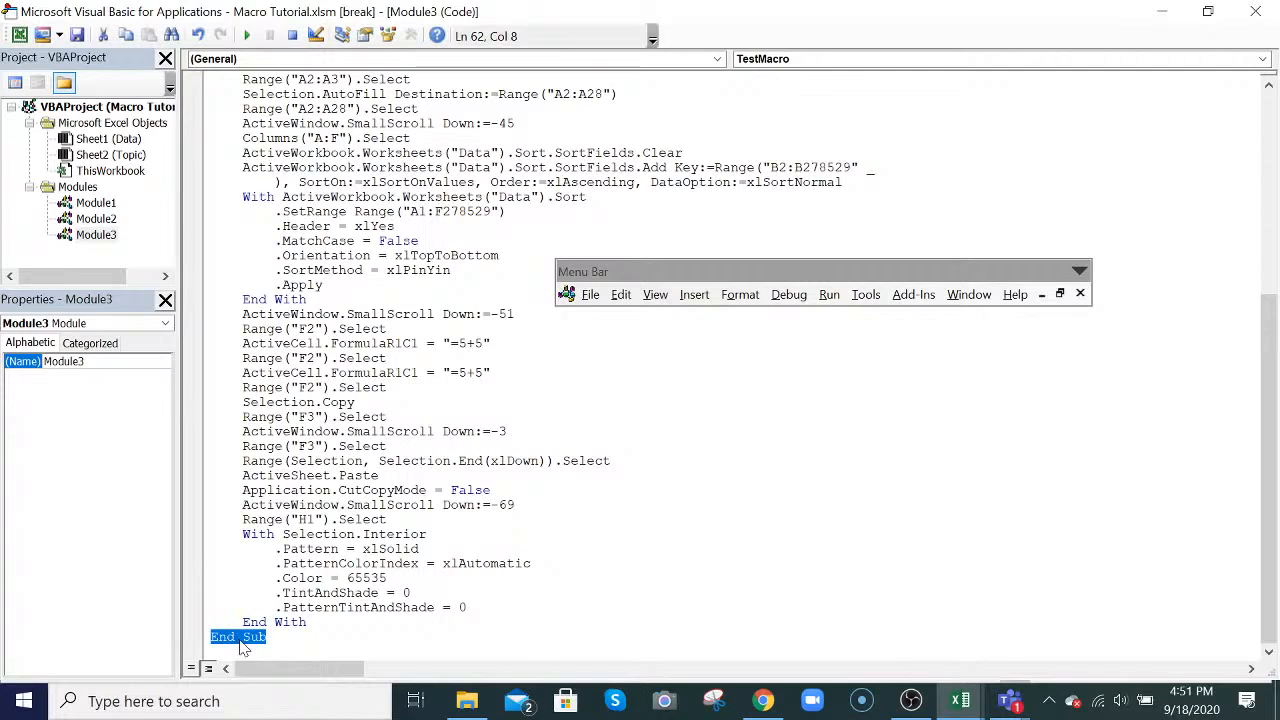
scroll(720, 370, "up", 8)
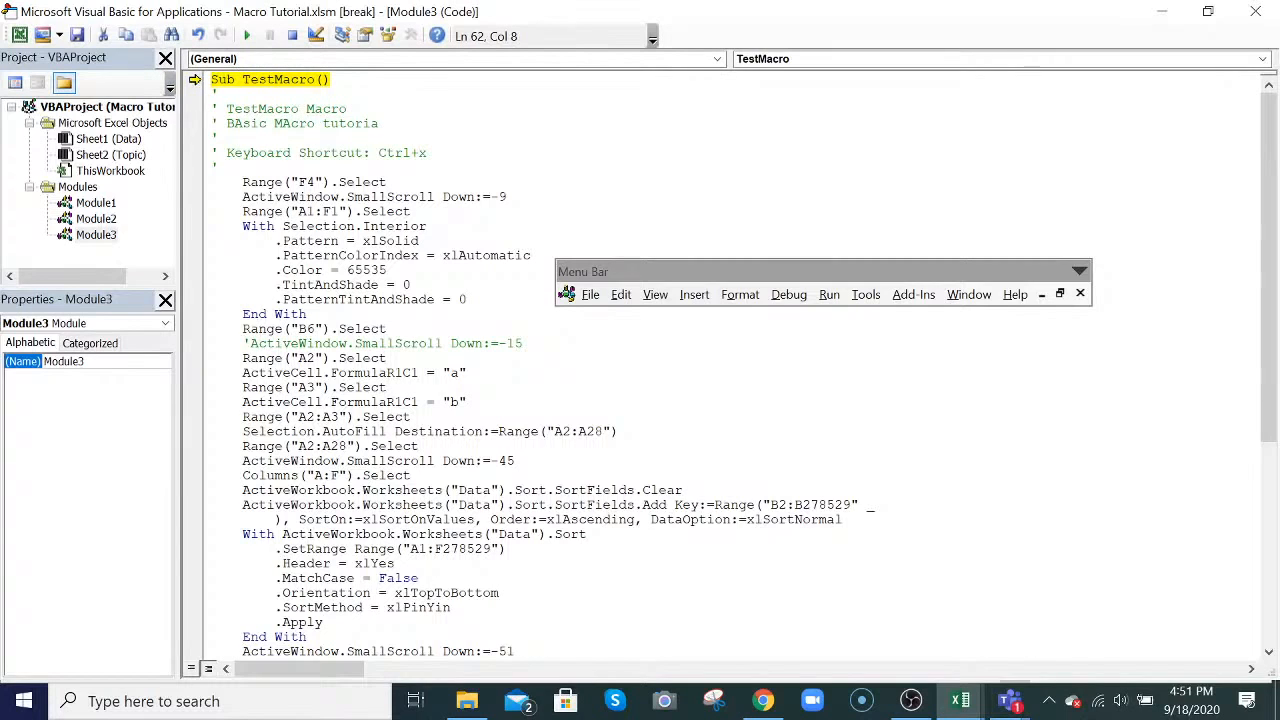
left_click_drag(242, 79, 314, 79)
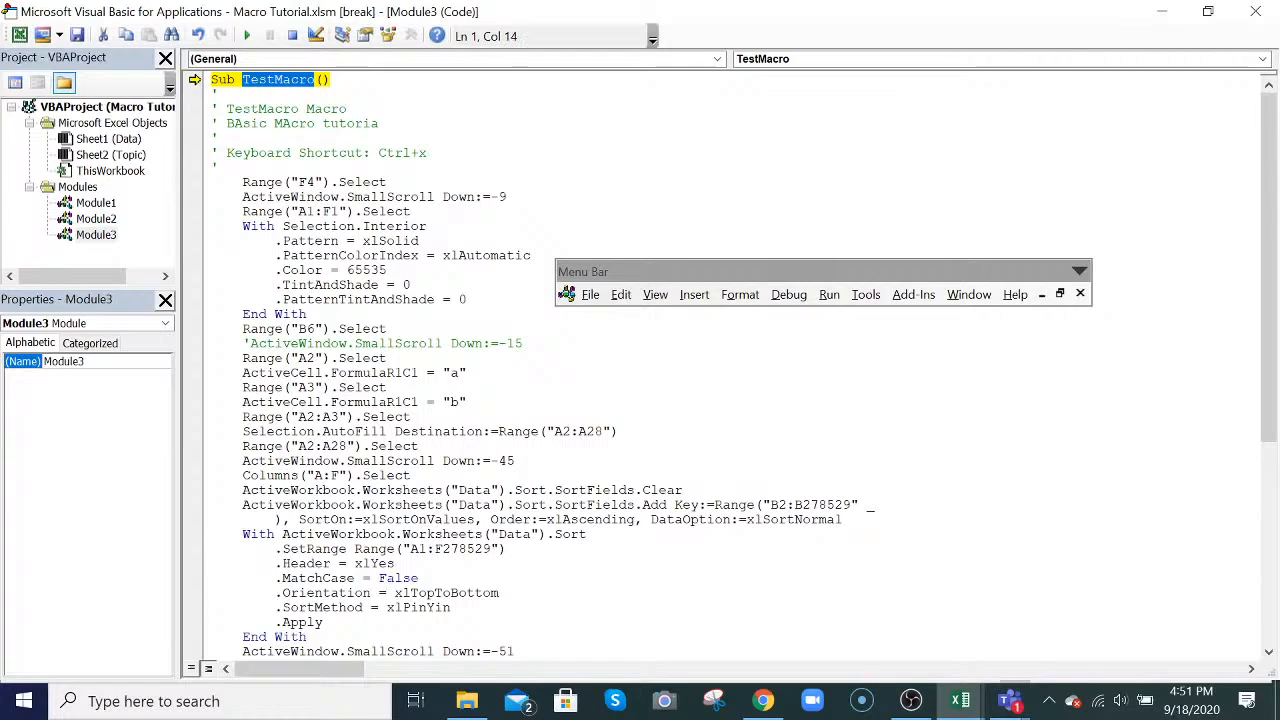
scroll(730, 360, "down", 8)
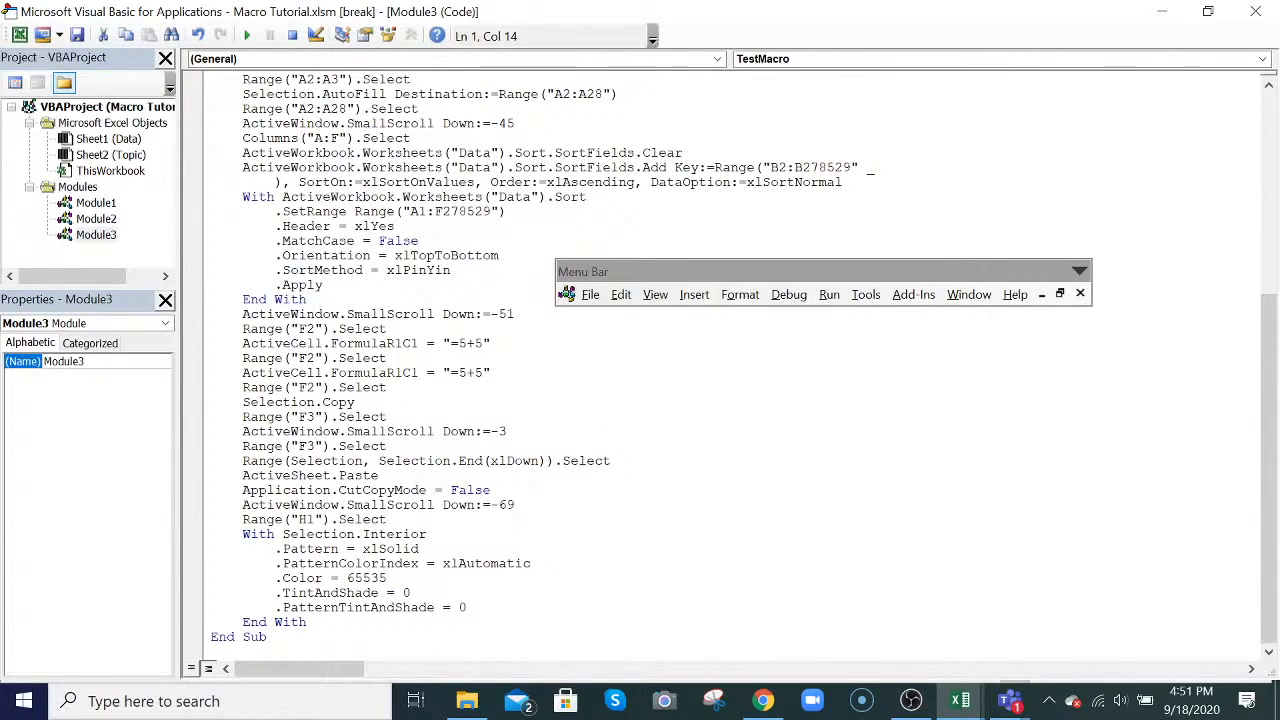
scroll(730, 360, "up", 8)
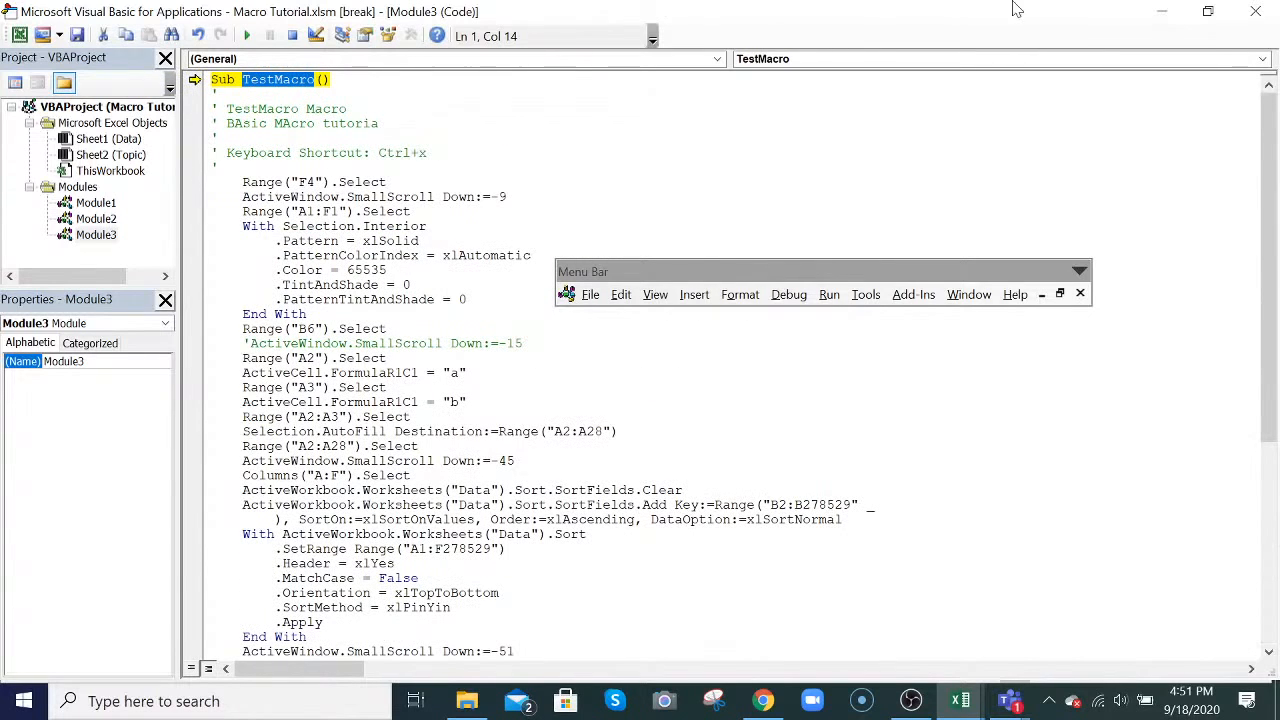
- Close the code editor, stopping the debugger, and run TestMacro on the Data sheet
left_click(1208, 12)
left_click_drag(867, 380, 916, 297)
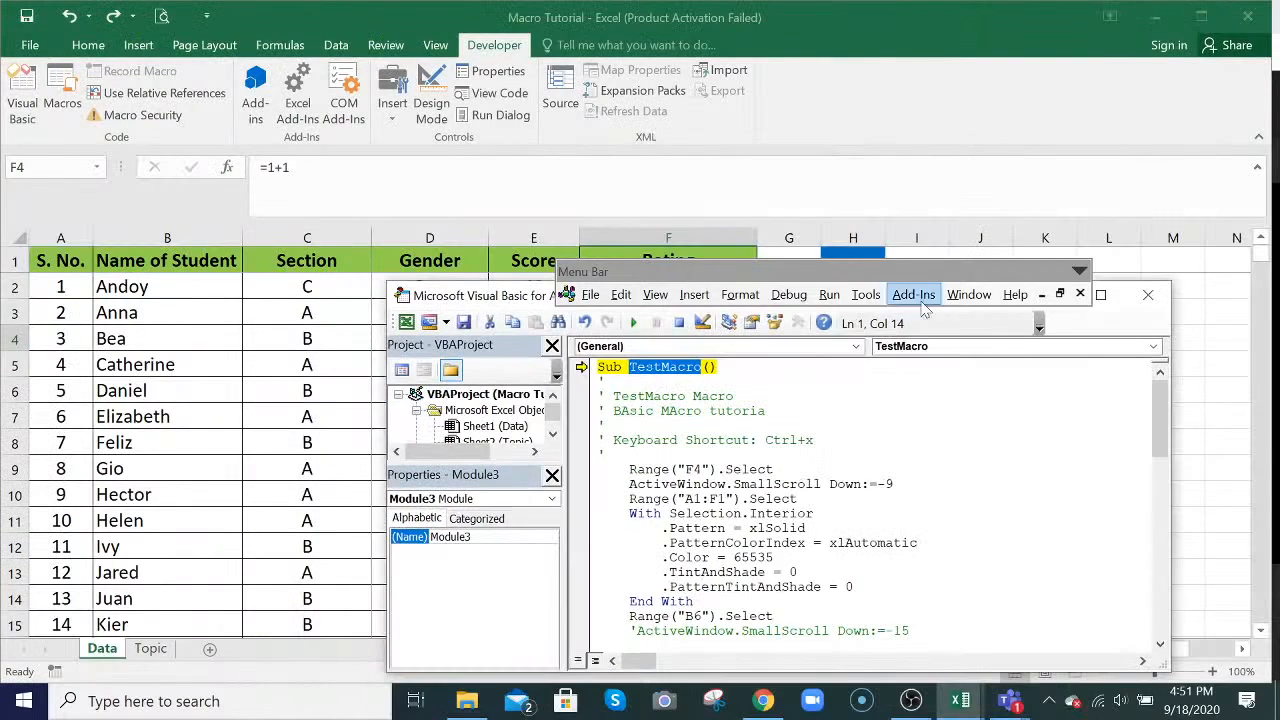
left_click(1148, 295)
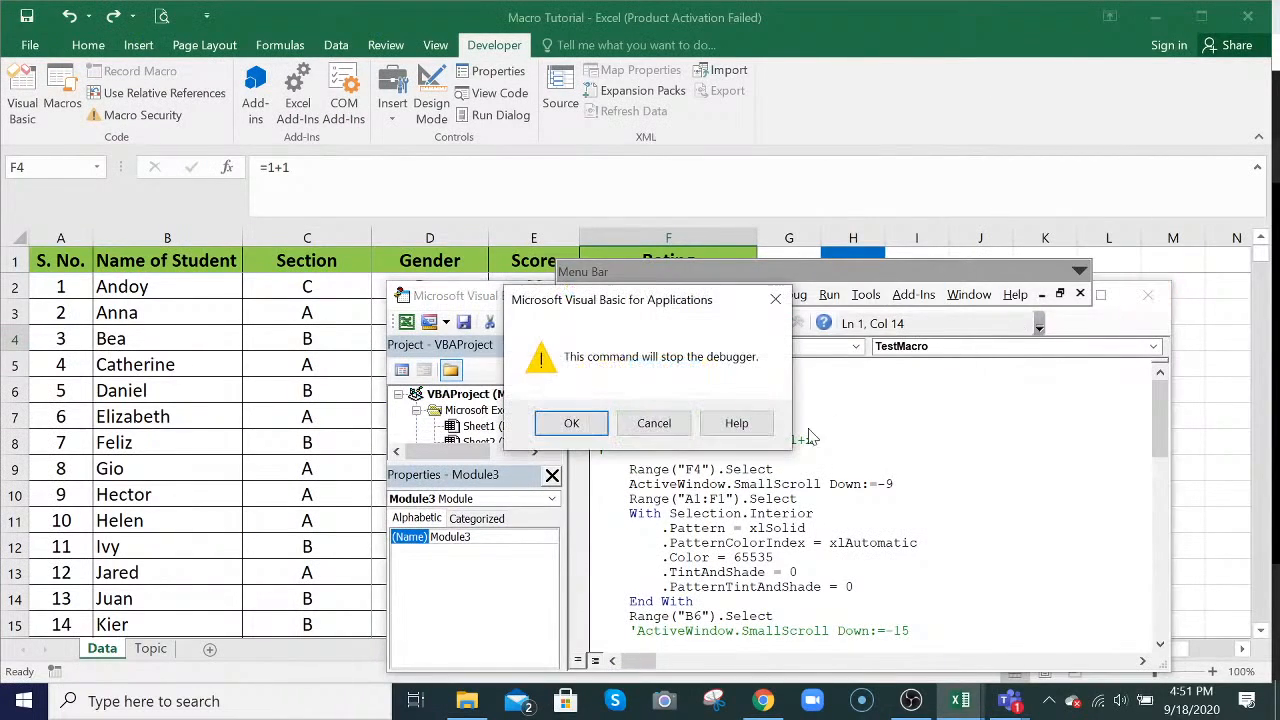
left_click(571, 422)
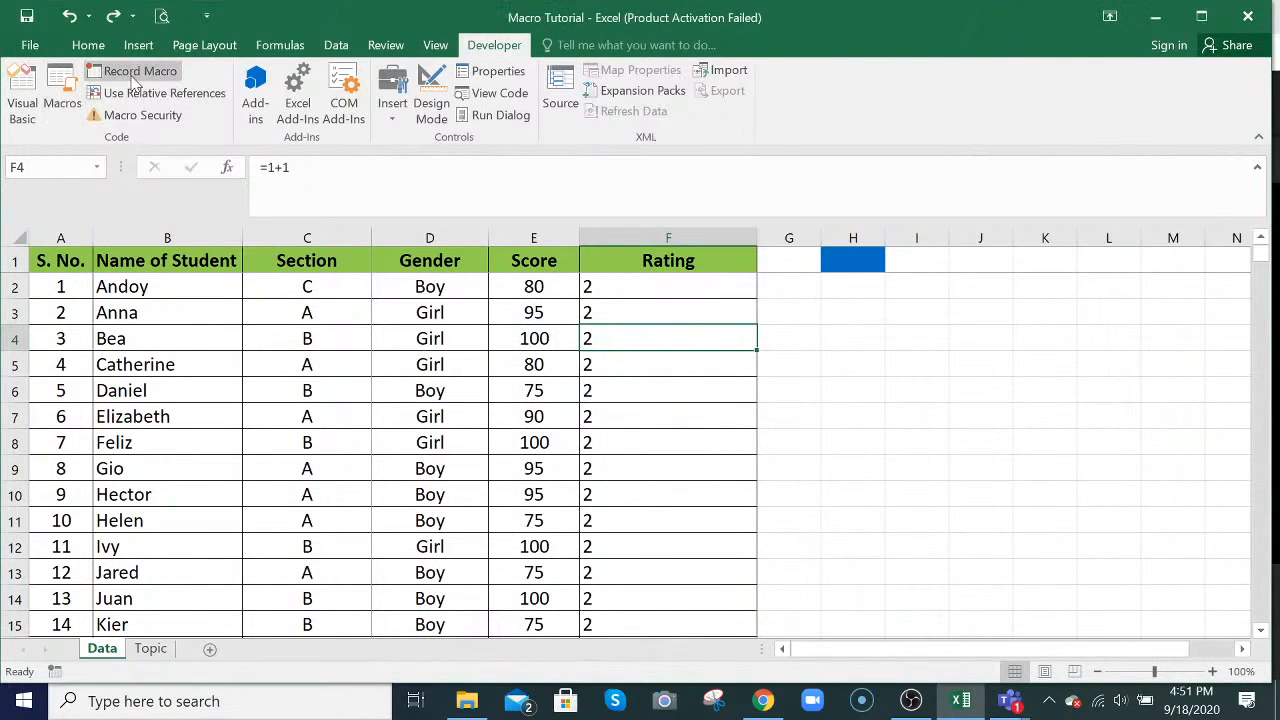
left_click(84, 108)
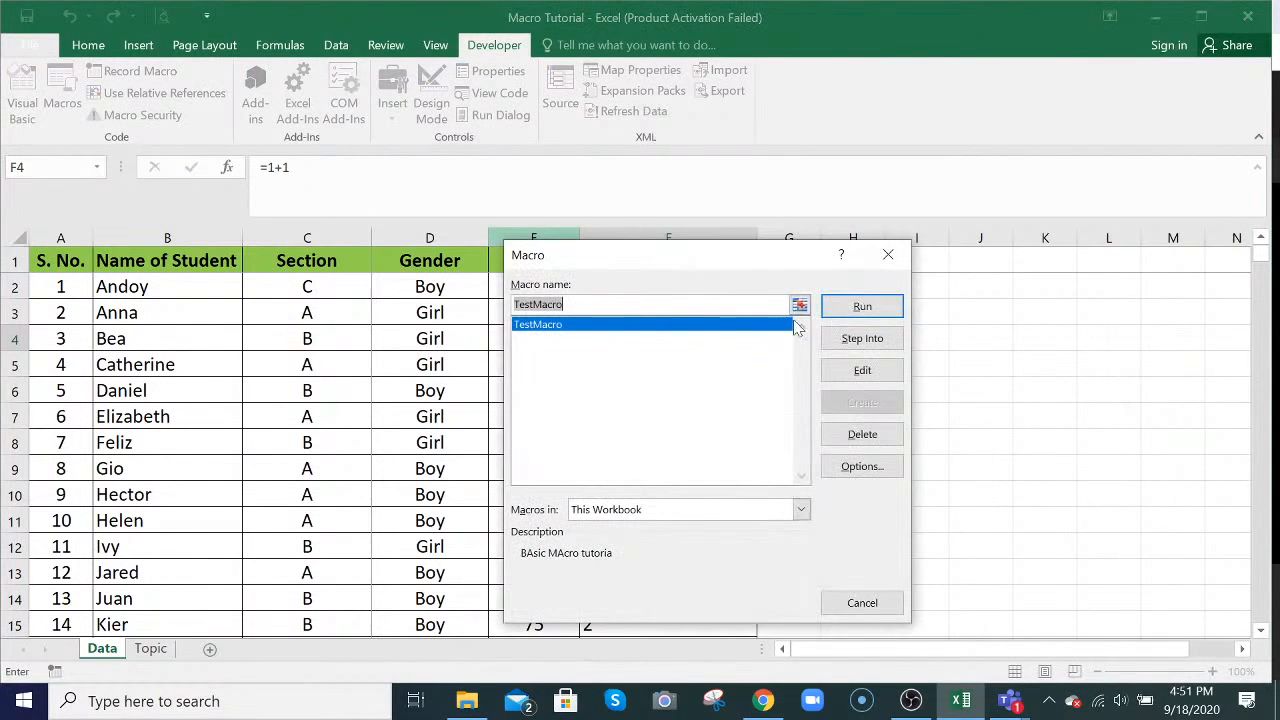
left_click(862, 307)
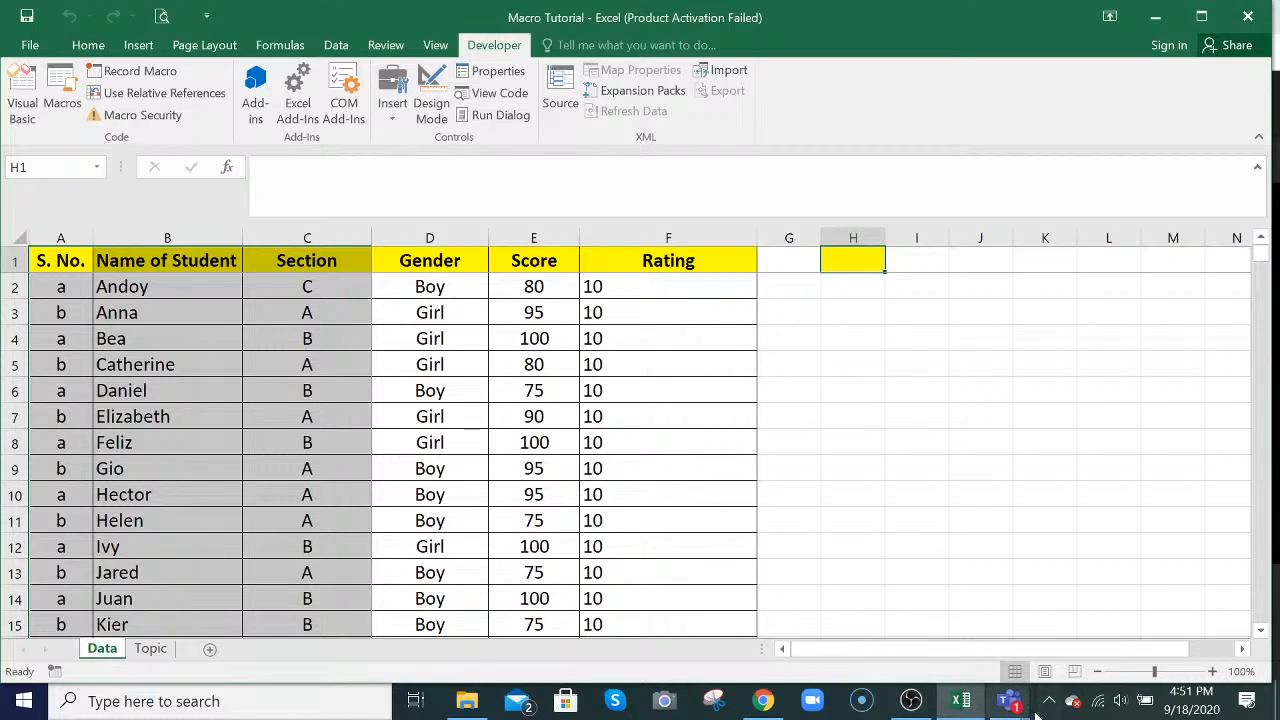
mouse_move(1014, 706)
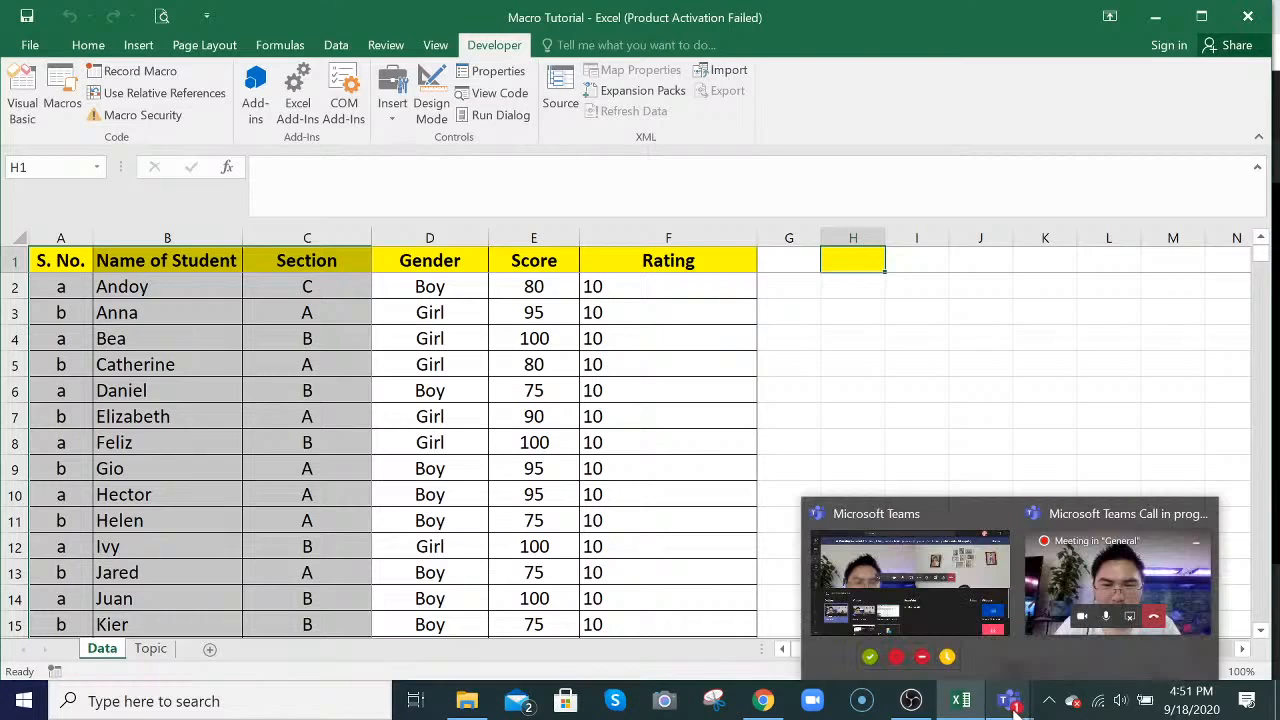
left_click(781, 366)
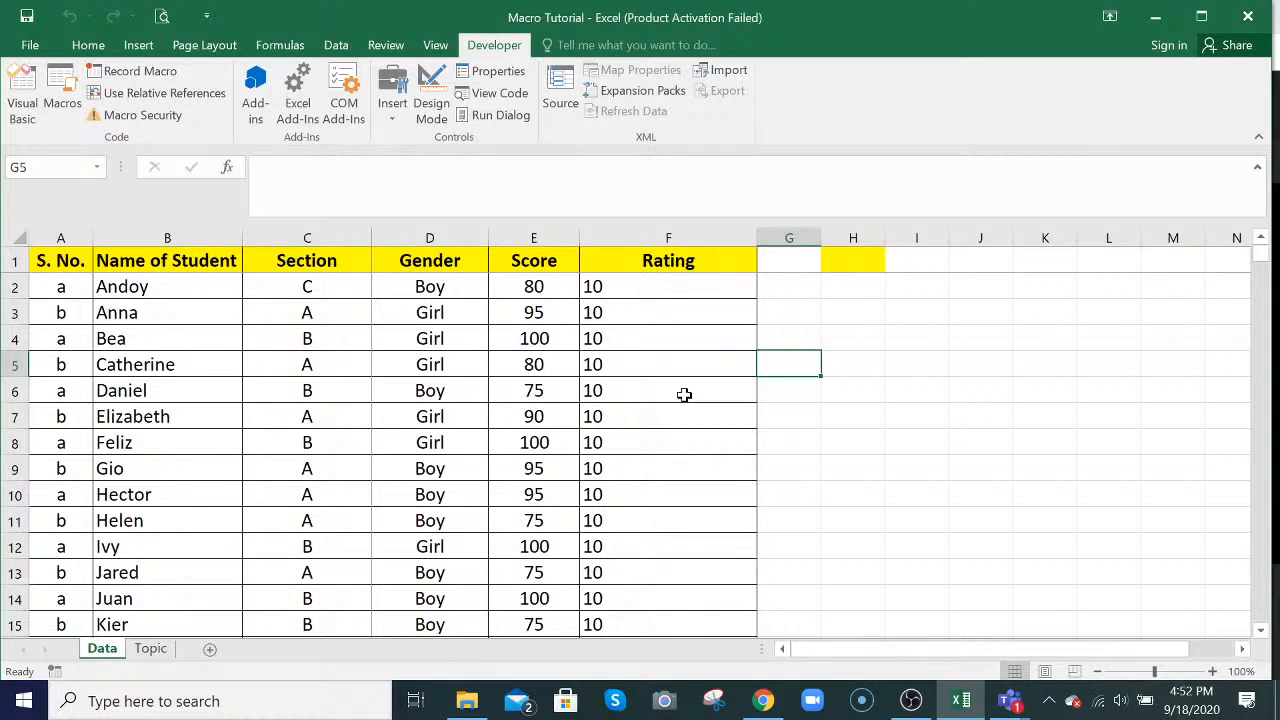
left_click(803, 264)
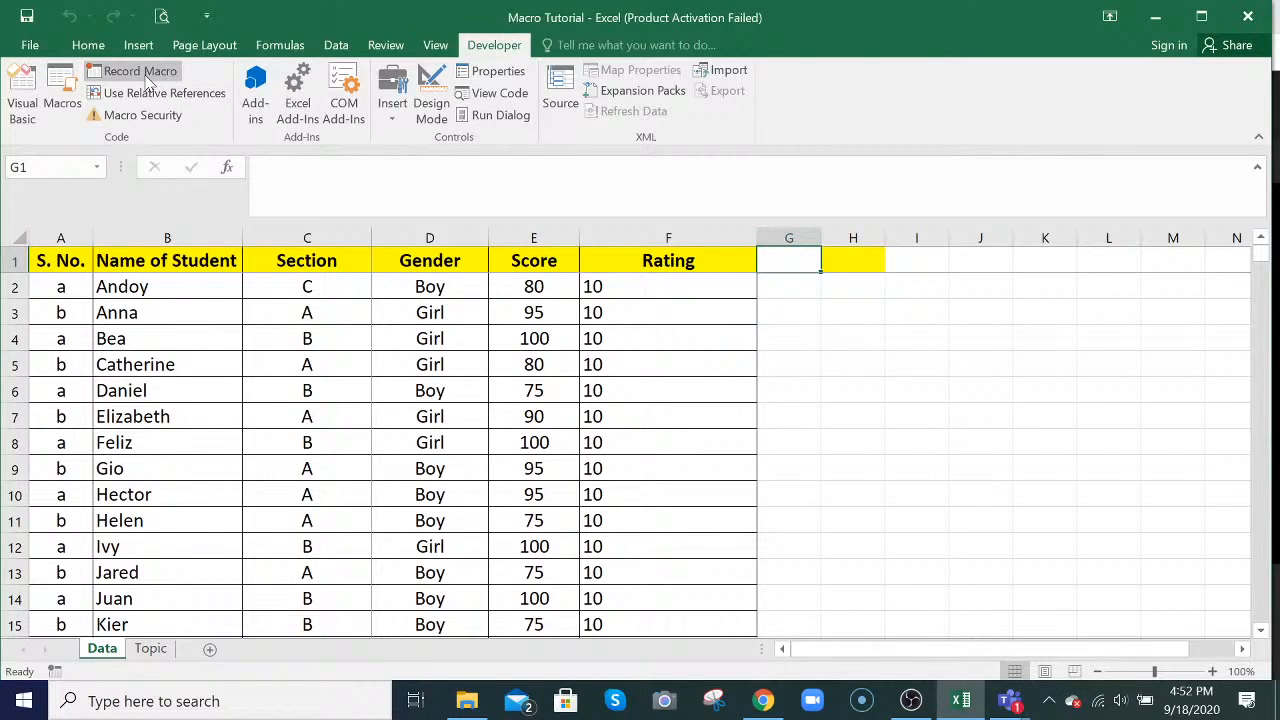
left_click(696, 423)
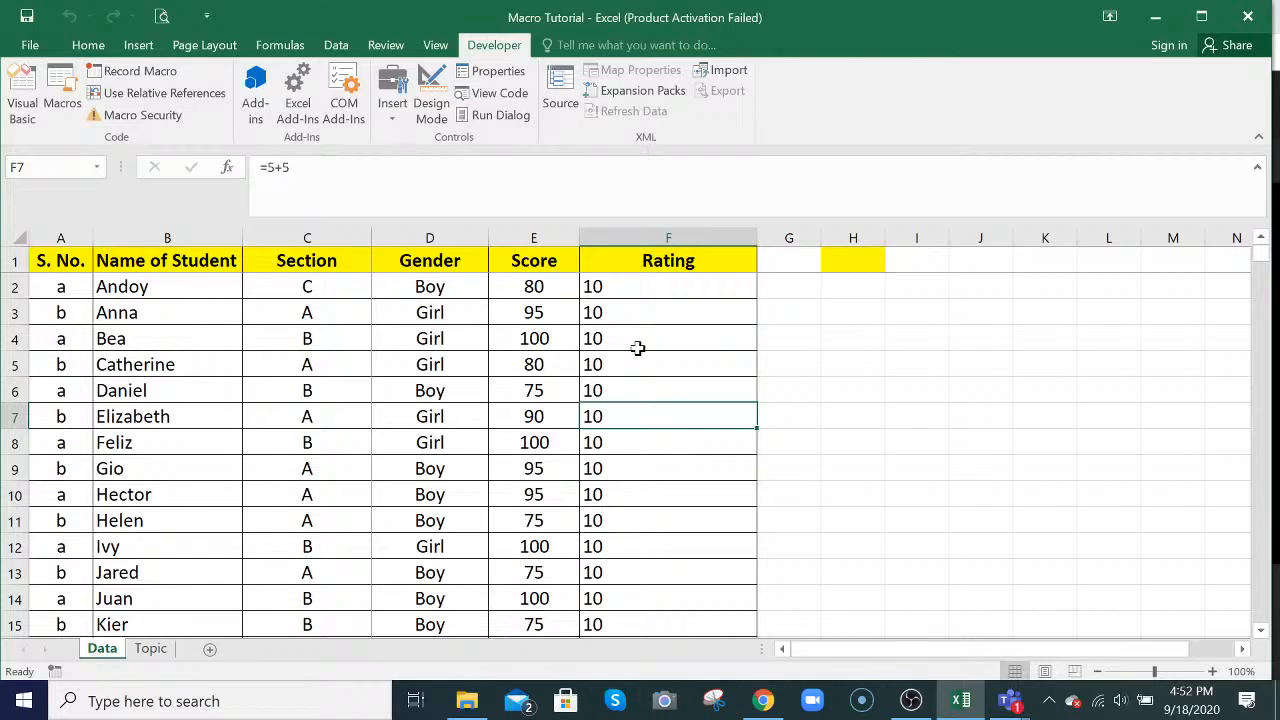
- Insert a blank column before the Rating column and examine the header range A1:F1 and the Rating cells from G1 down
left_click(669, 238)
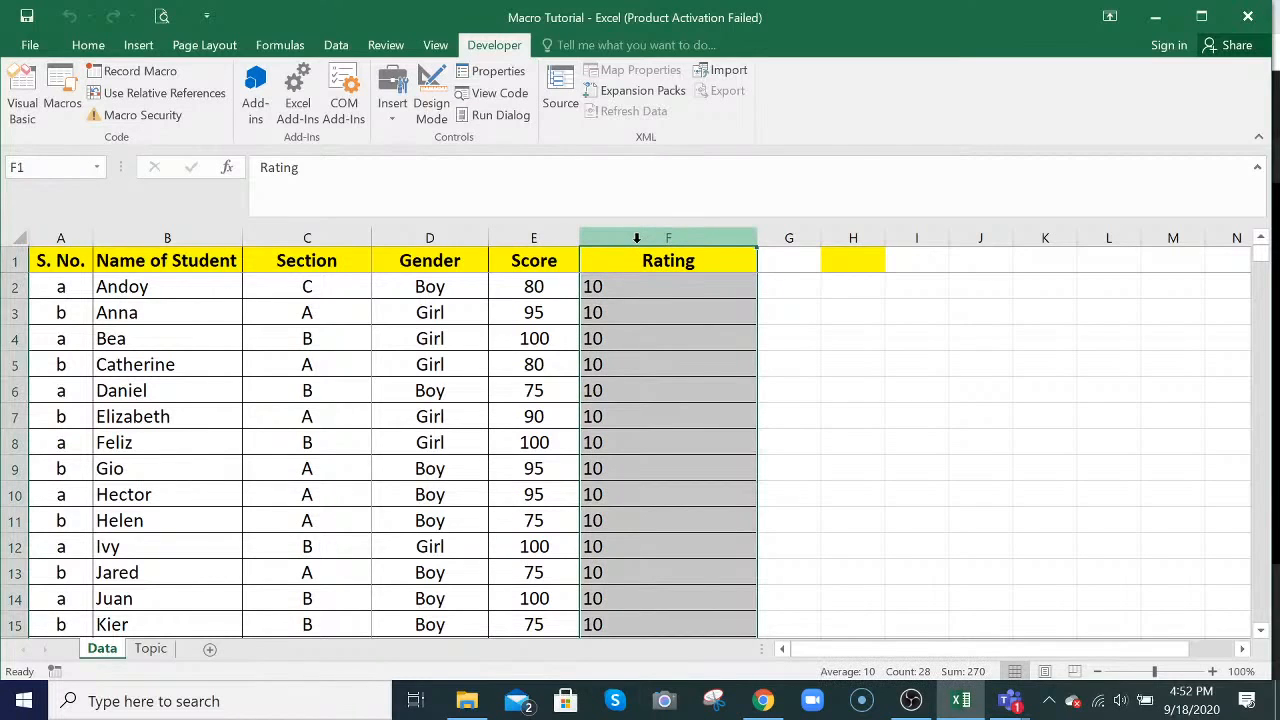
key("ctrl+shift+plus")
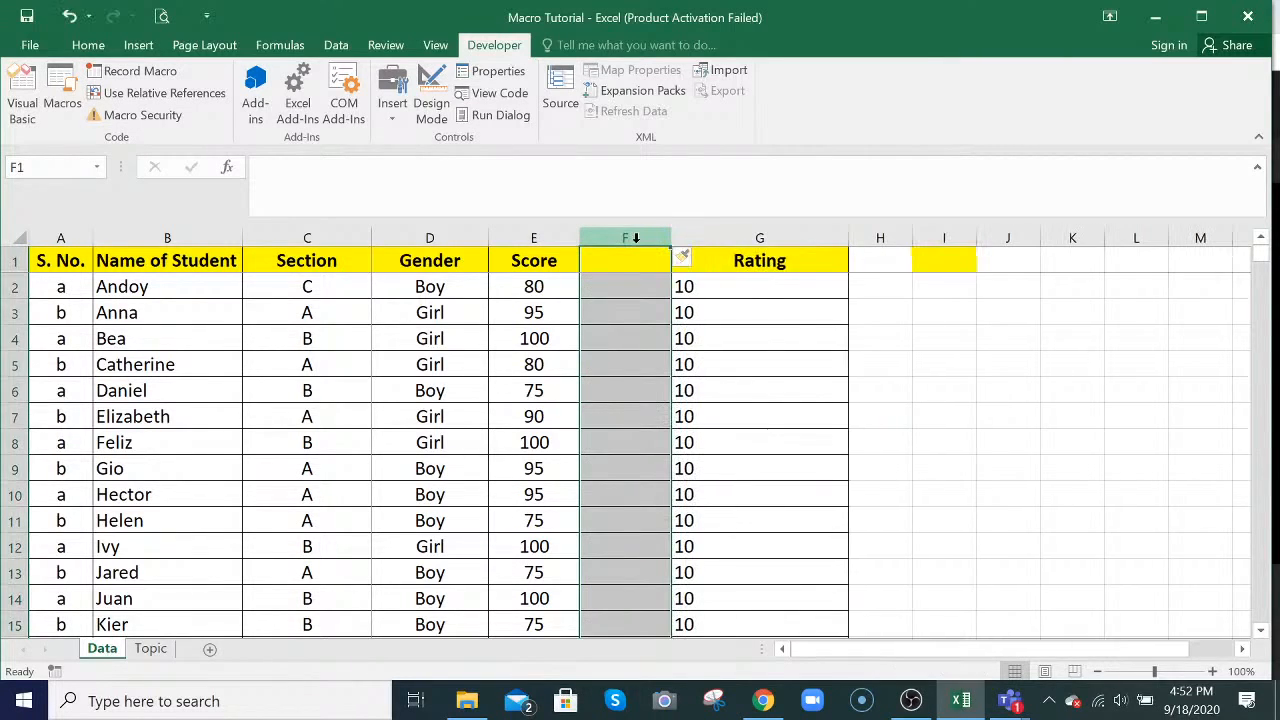
left_click(635, 261)
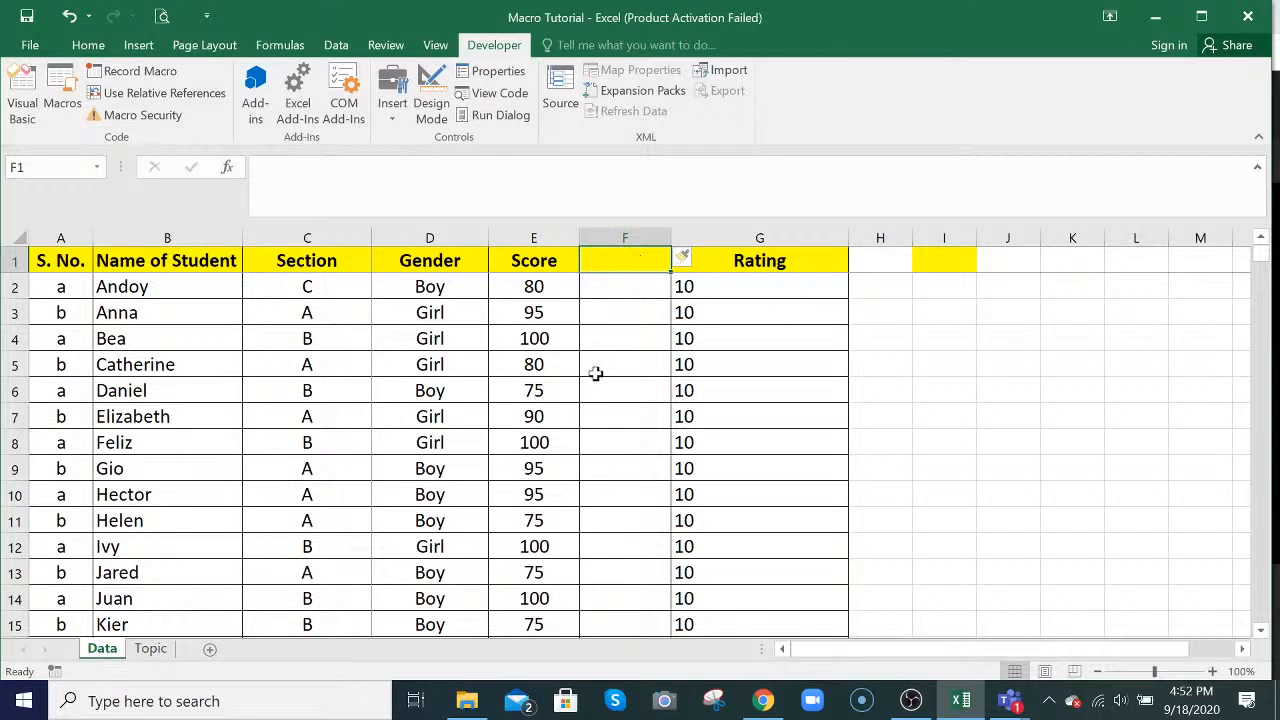
left_click_drag(37, 260, 590, 262)
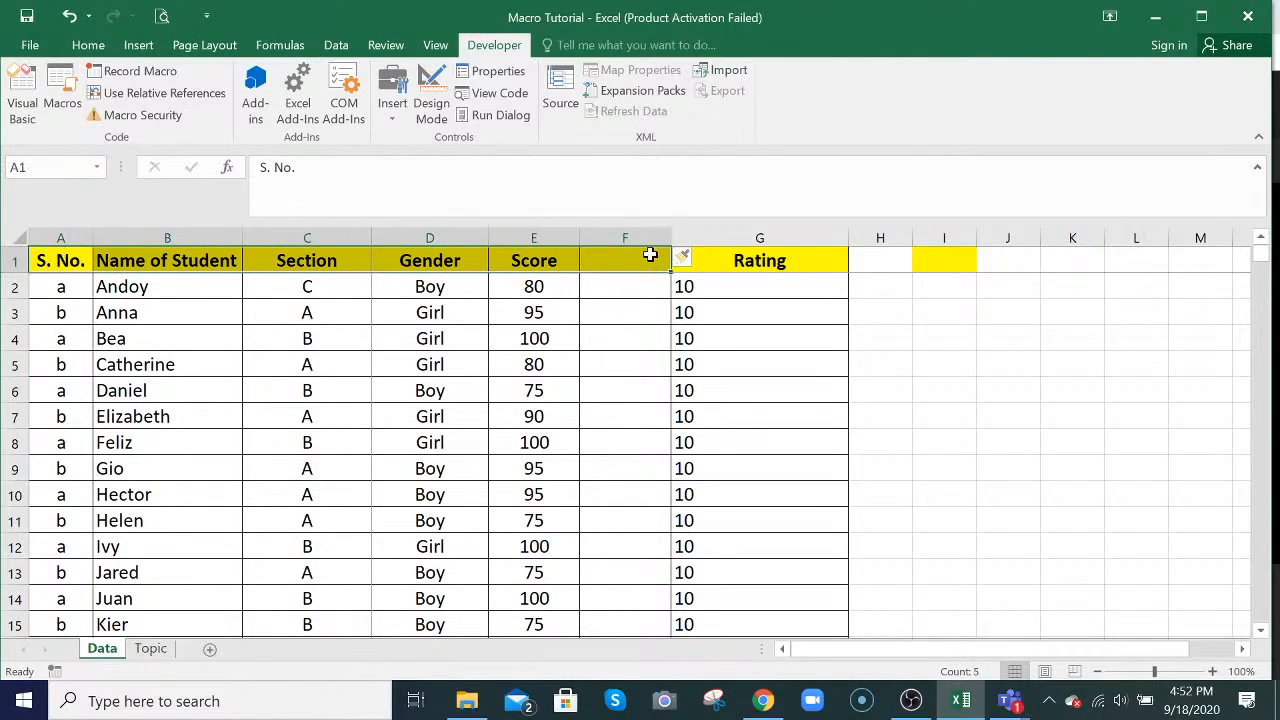
left_click_drag(746, 262, 715, 614)
scroll(470, 415, "up", 1)
- Step into TestMacro from the macro list, maximize the code editor and move its floating menu bar clear of the code
left_click(62, 92)
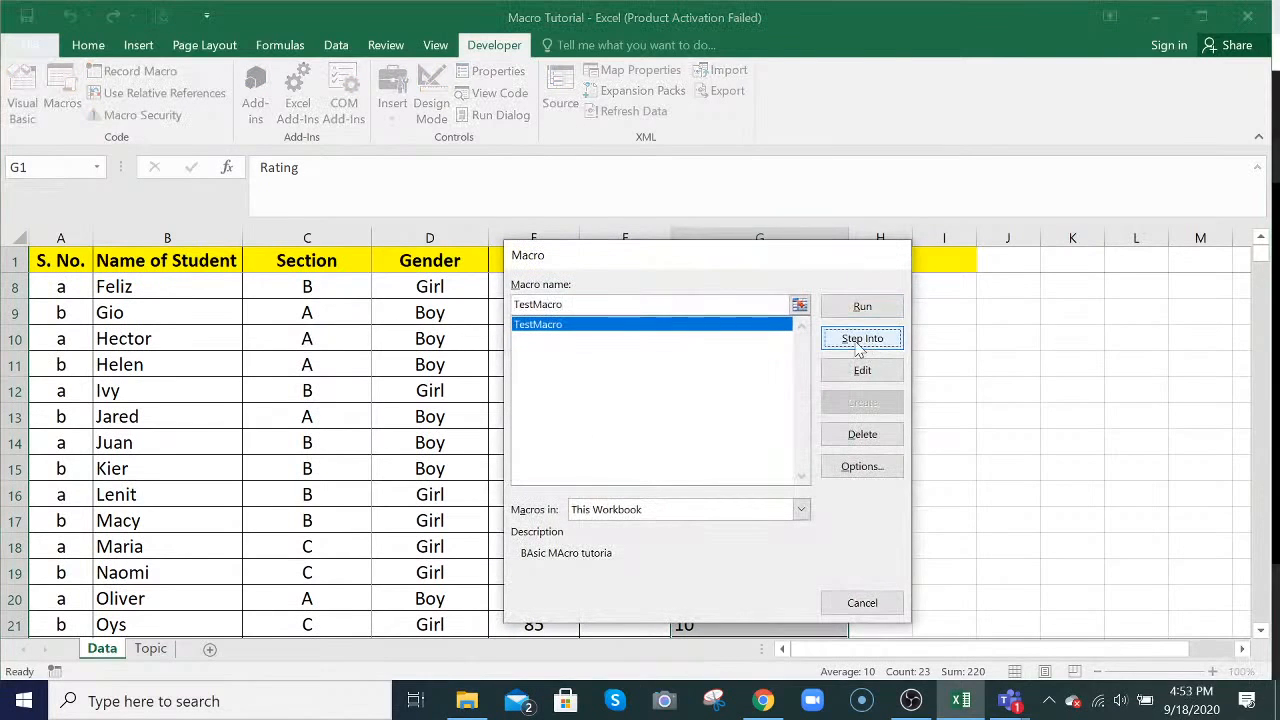
left_click(862, 338)
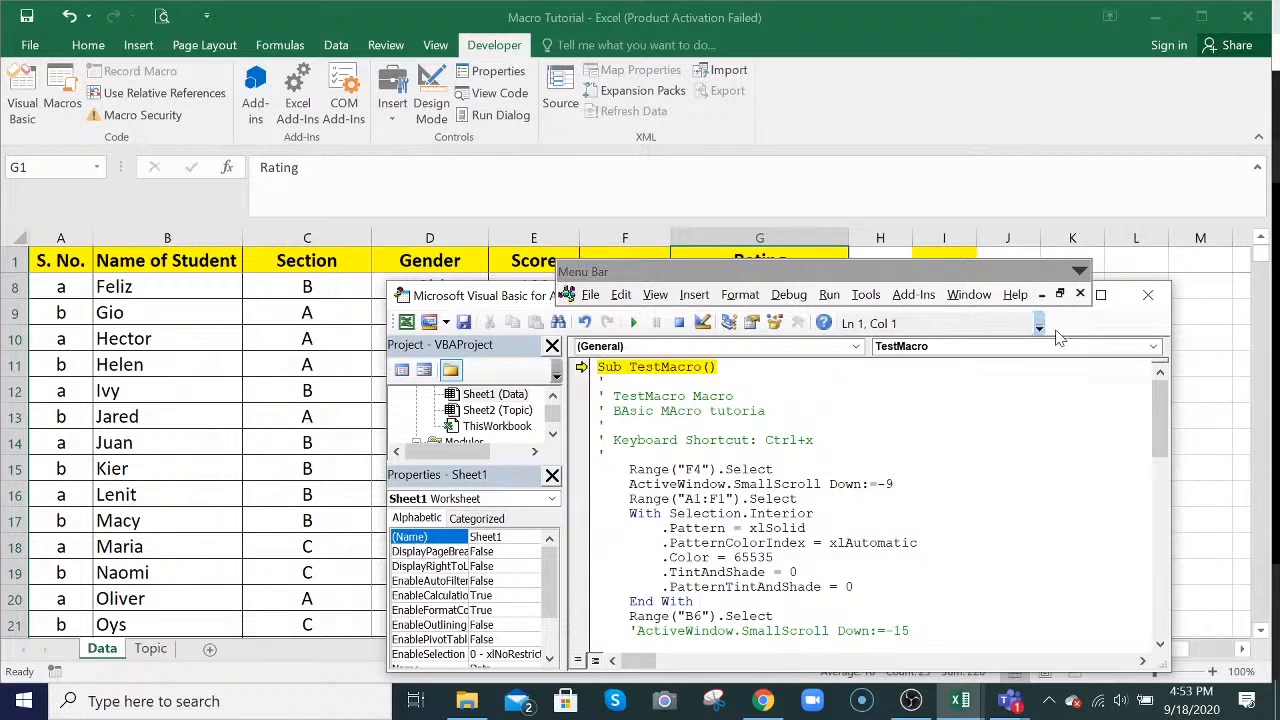
left_click(1100, 294)
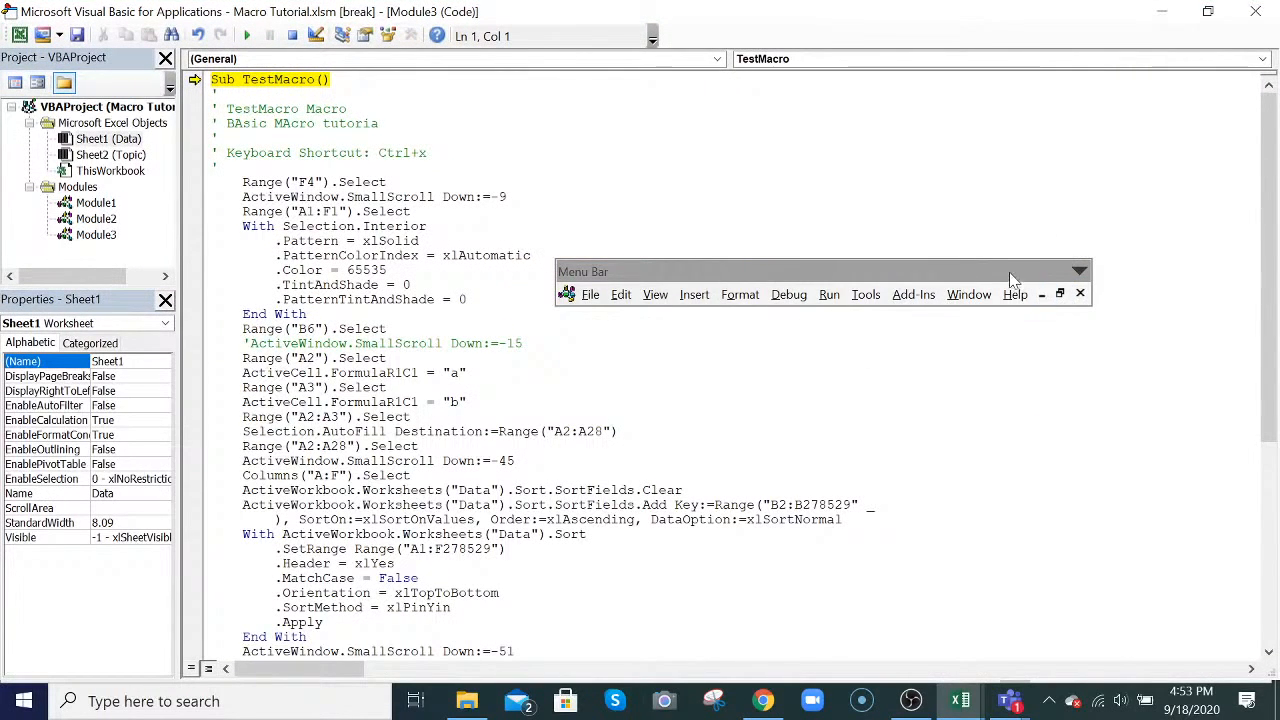
left_click_drag(1006, 271, 948, 8)
- Examine the macro's hard-coded cell references down to End Sub, highlighting the Range("A2:A28").Select line
scroll(733, 363, "down", 2)
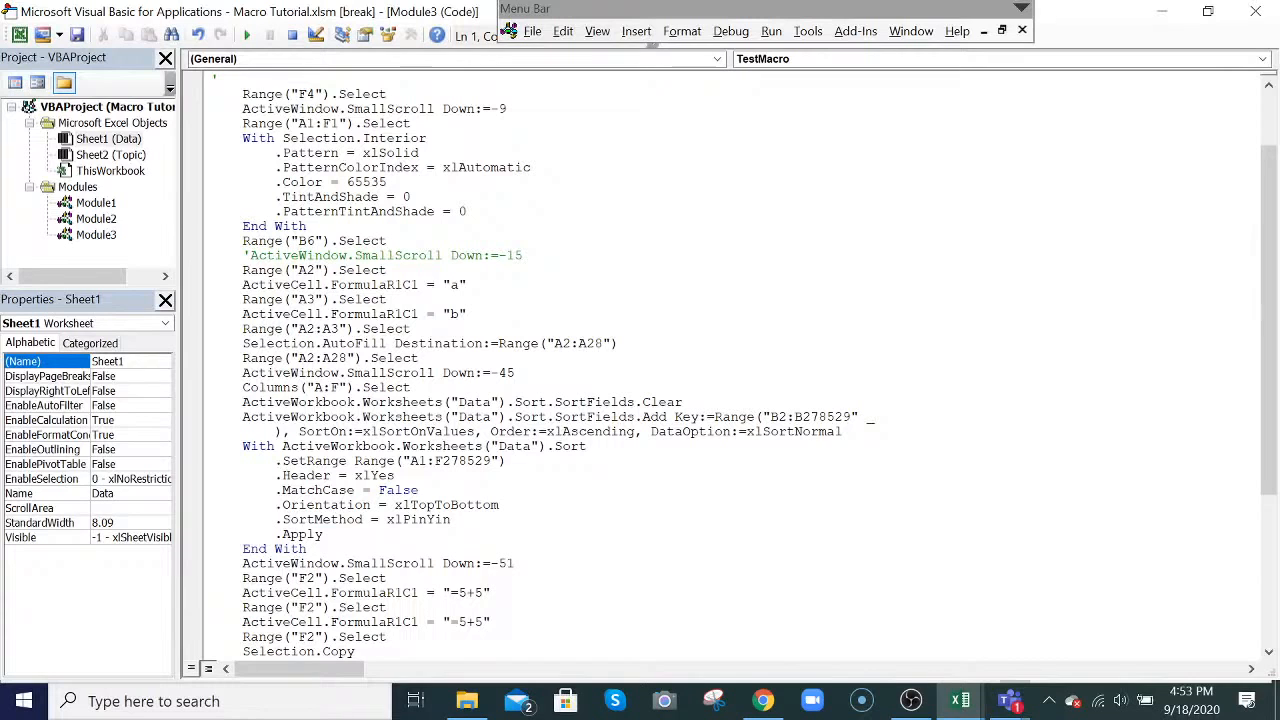
scroll(733, 363, "down", 3)
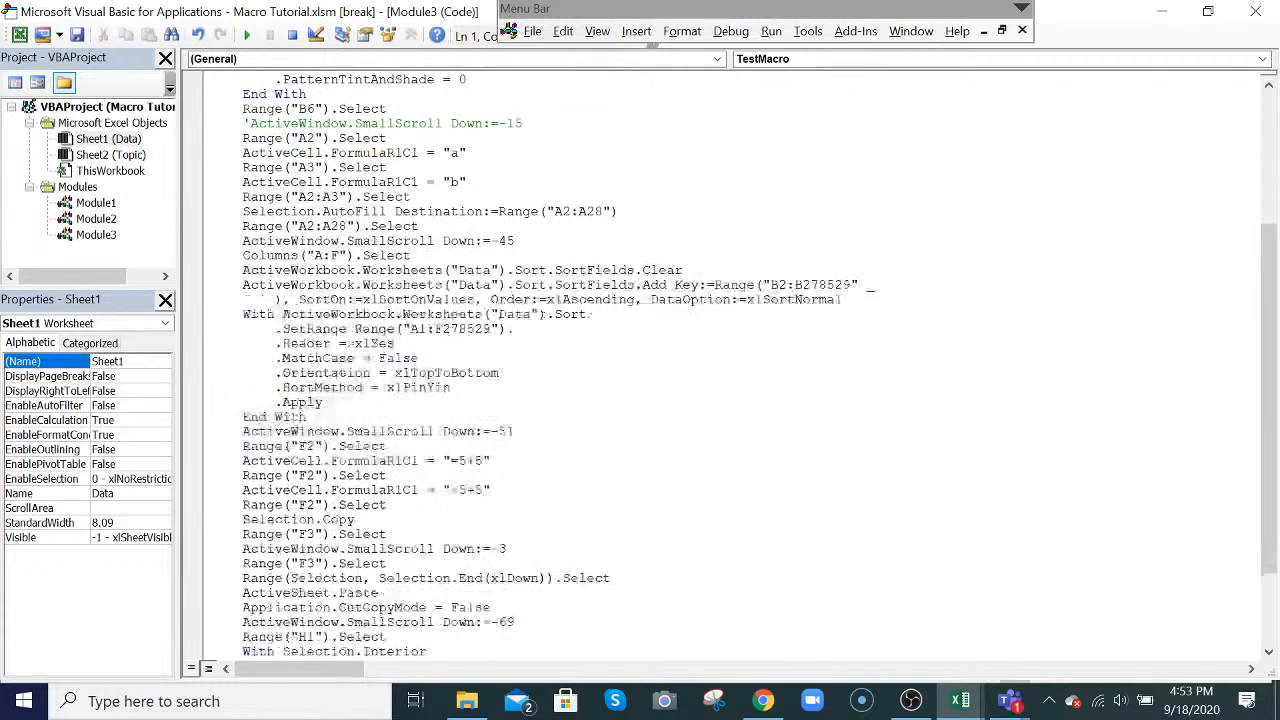
scroll(733, 363, "down", 3)
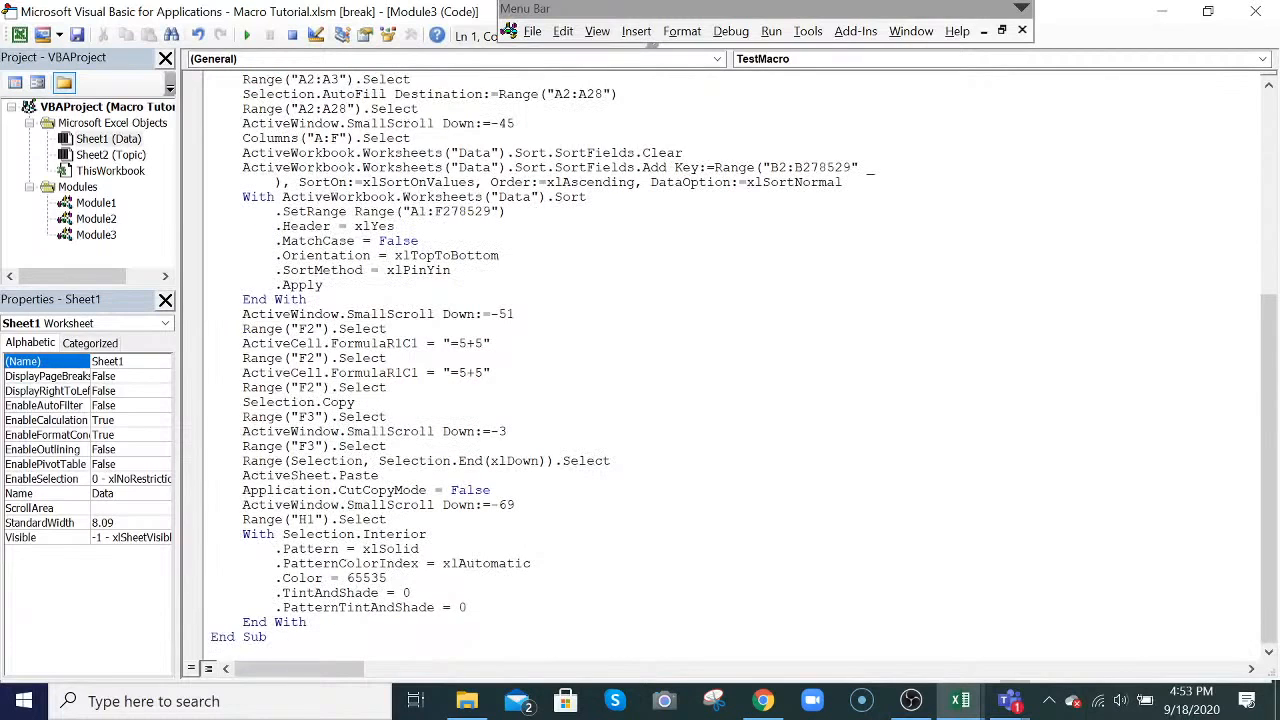
left_click_drag(236, 109, 420, 109)
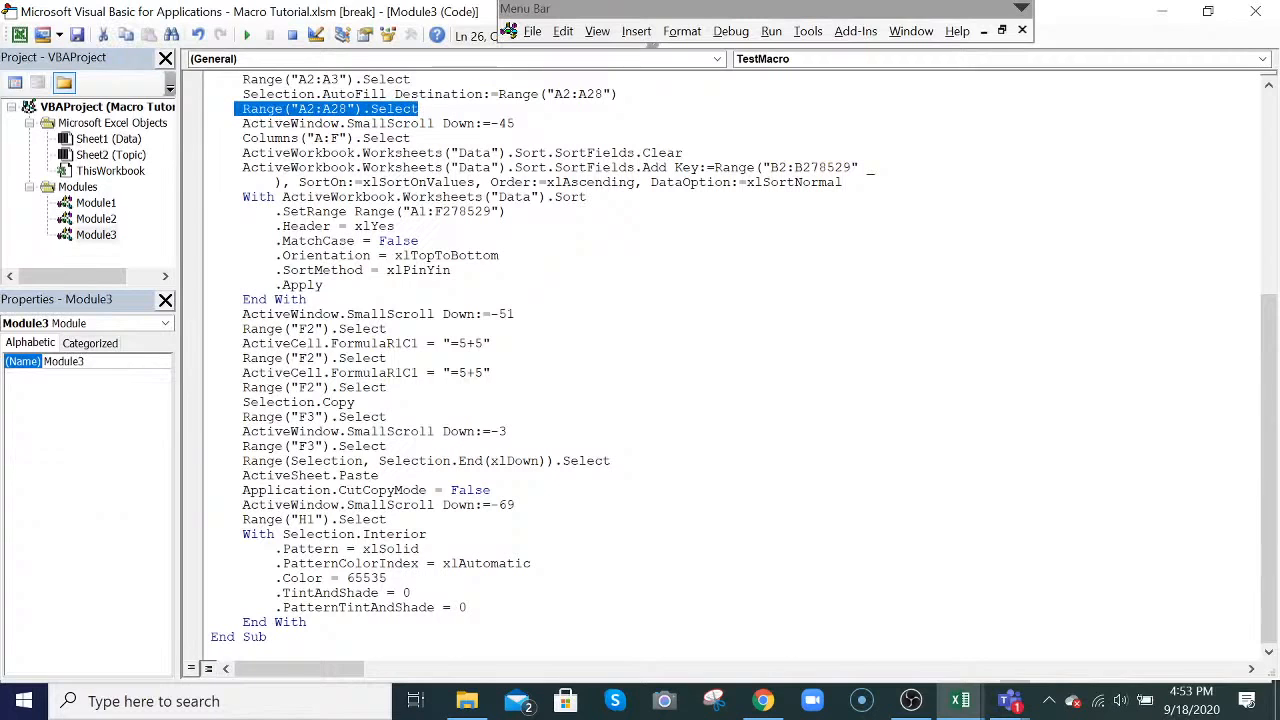
scroll(744, 361, "up", 7)
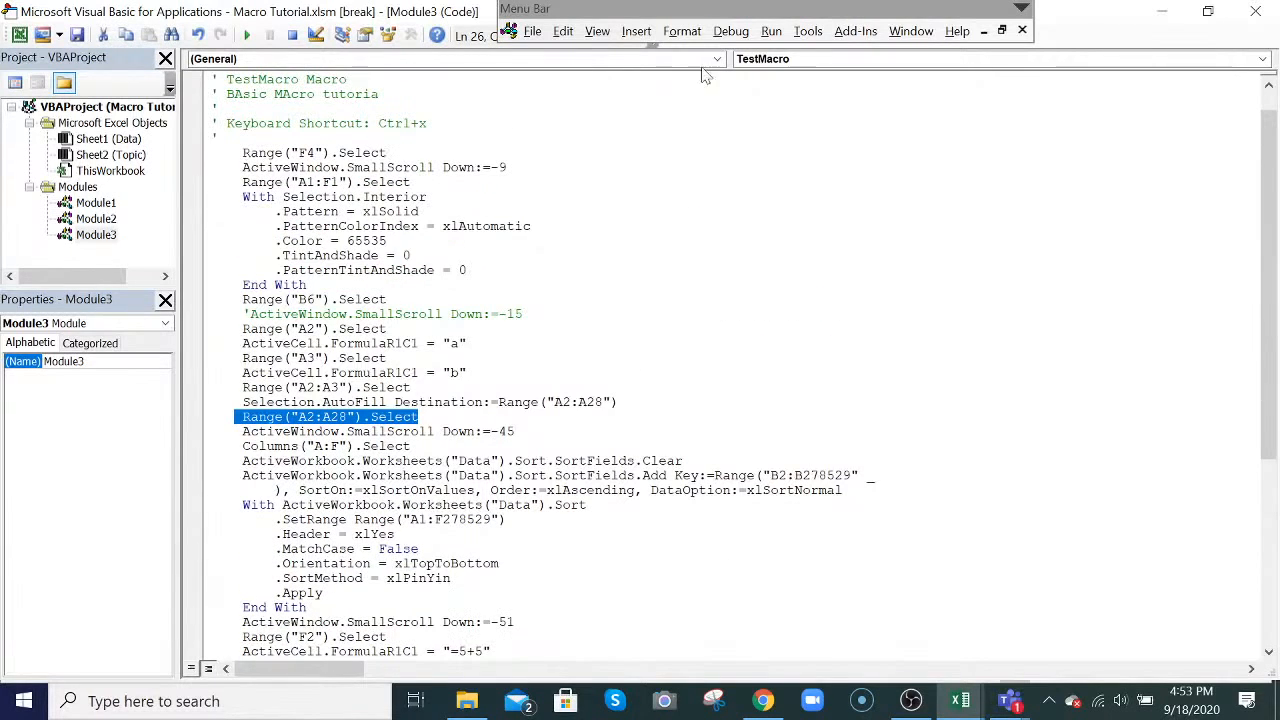
- Dock the code editor's floating menu bar above its toolbar and minimize the three module code windows
left_click_drag(582, 9, 583, 30)
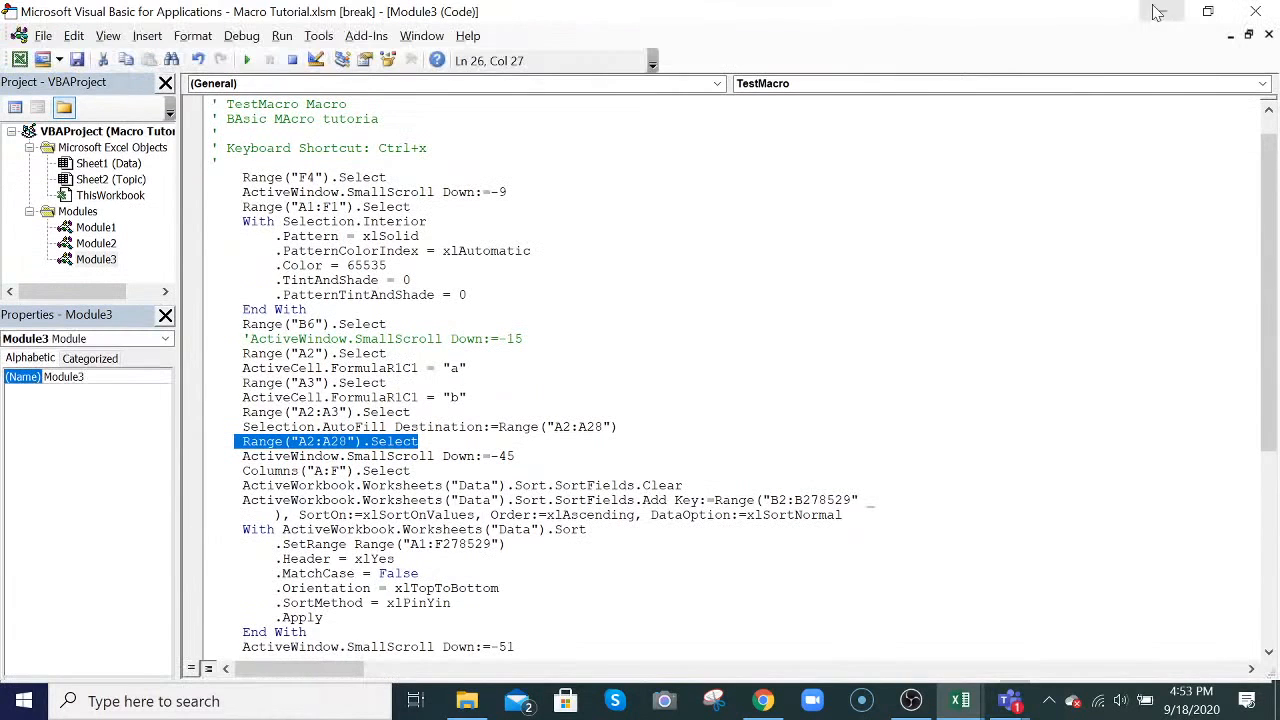
left_click(1231, 36)
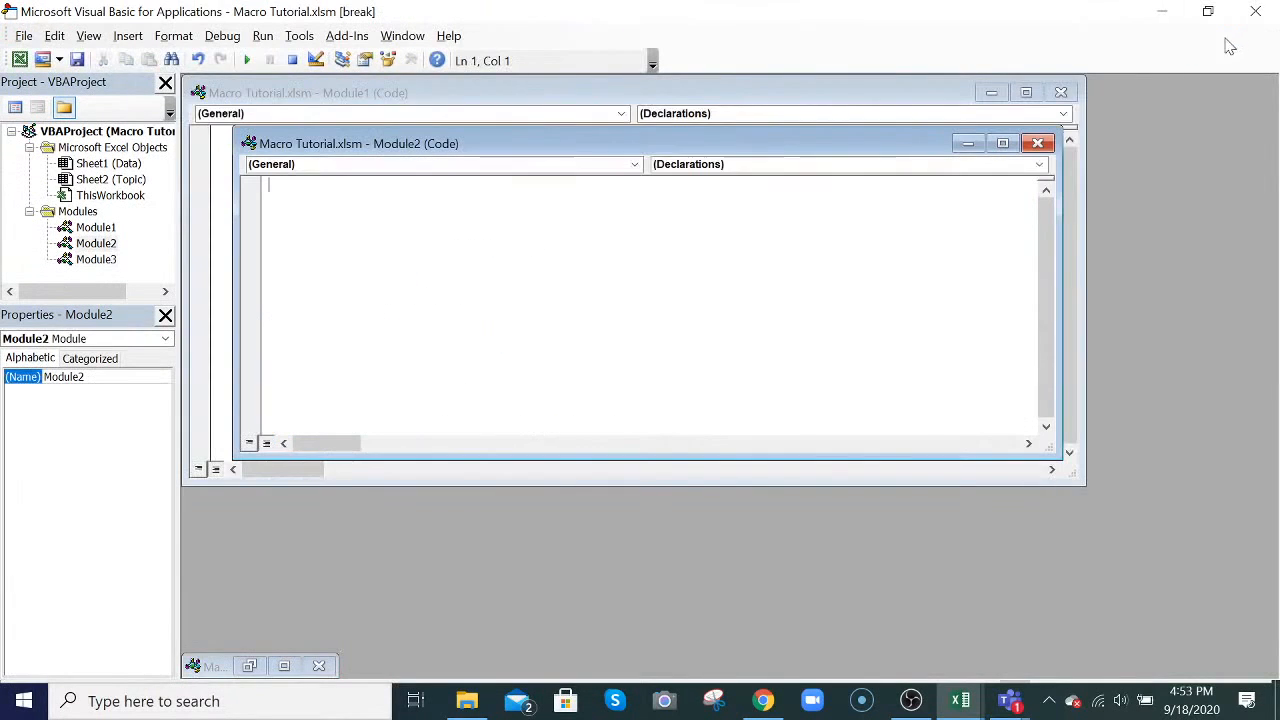
left_click(988, 91)
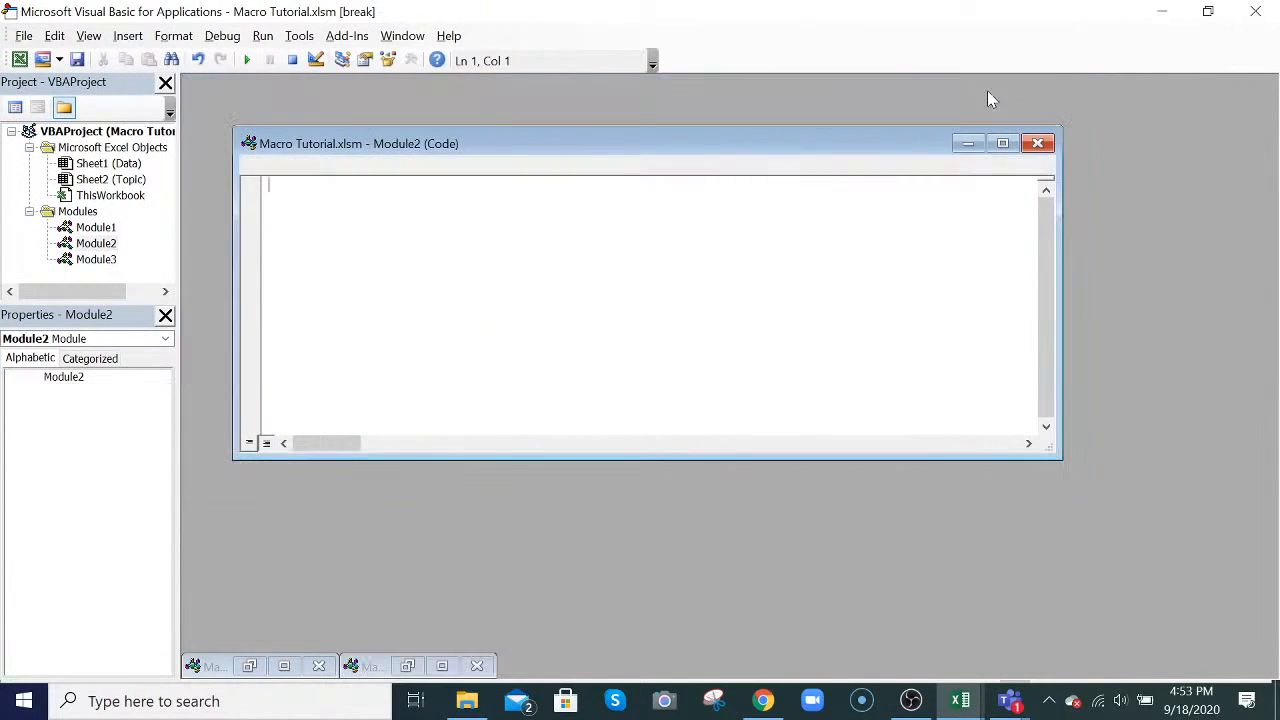
left_click(968, 143)
- Close the code editor, stopping the debugger, and delete the blank column F before the Rating column
left_click(1255, 15)
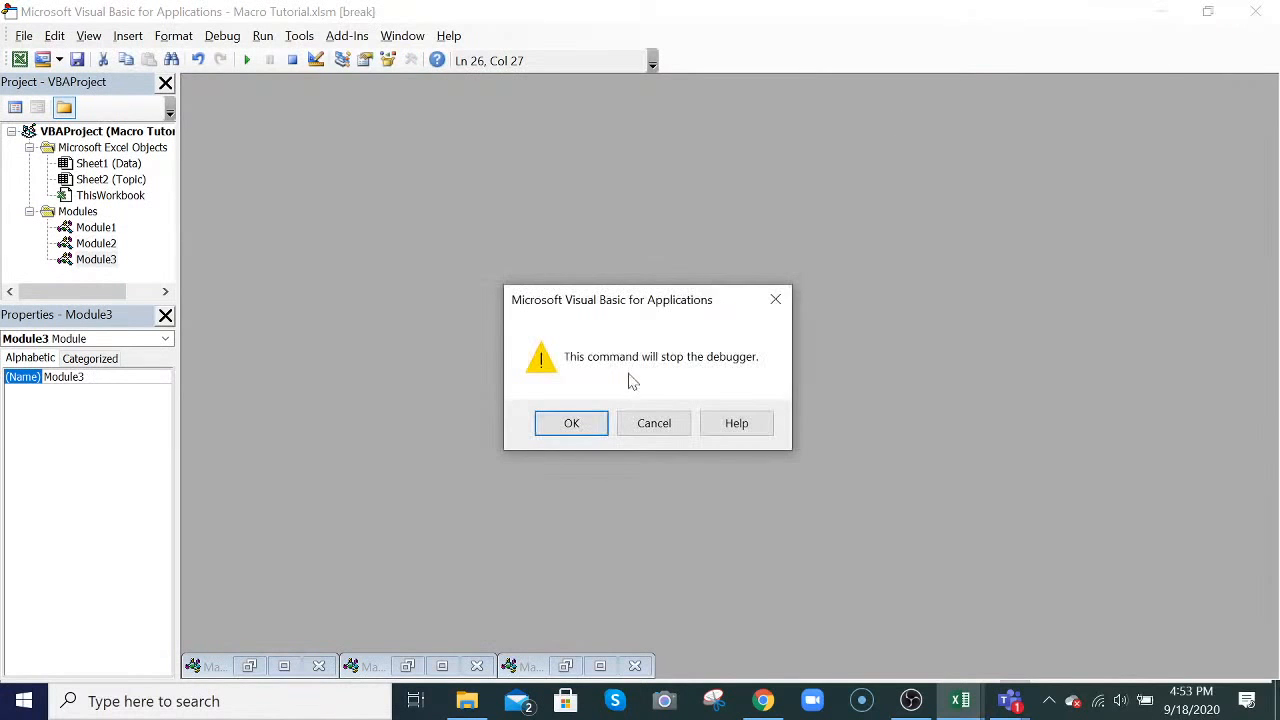
left_click(586, 428)
left_click(565, 370)
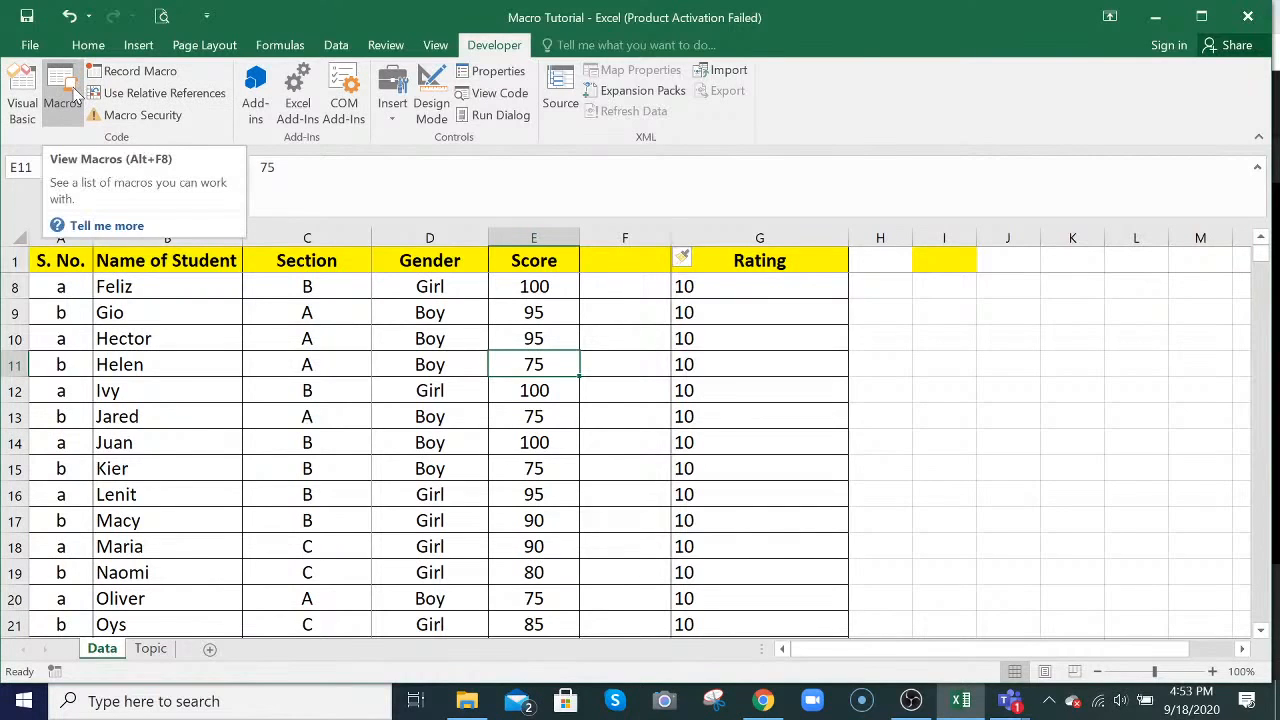
left_click(624, 228)
key("ctrl+minus")
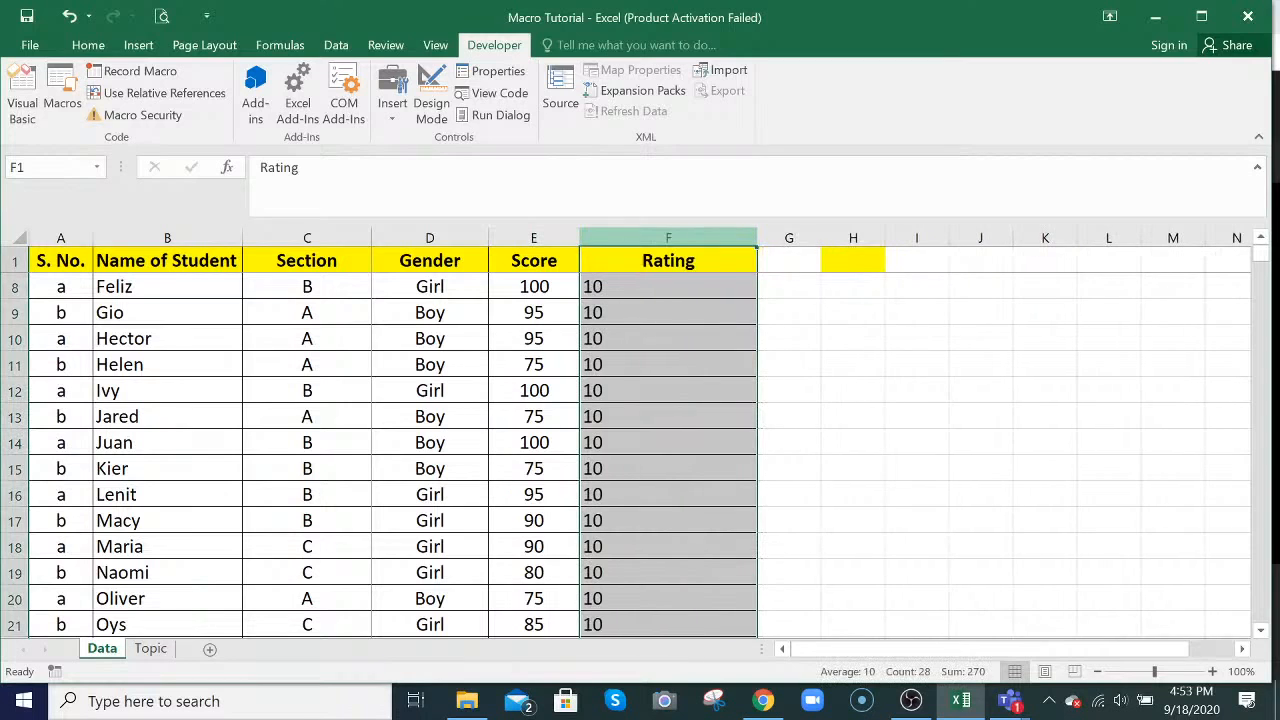
- Record a new macro with the default settings that inserts a blank column before the Rating column
left_click(140, 72)
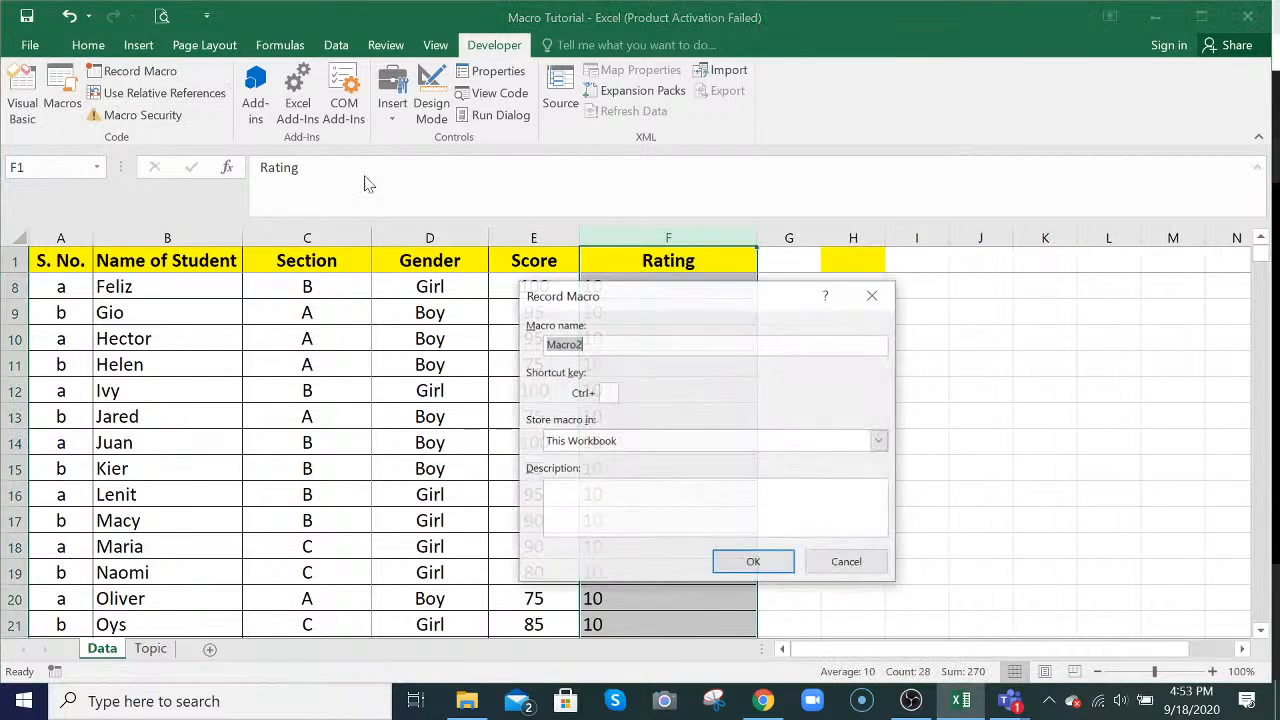
left_click(752, 558)
left_click(594, 233)
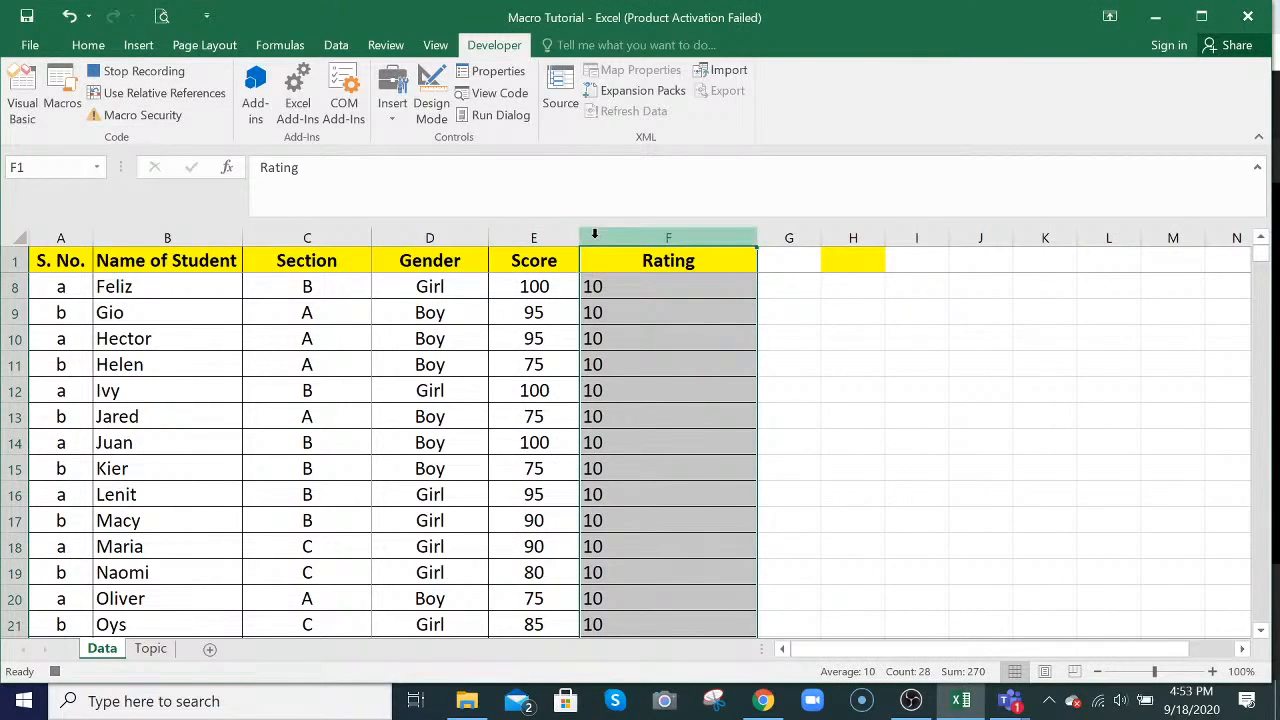
key("ctrl+shift+plus")
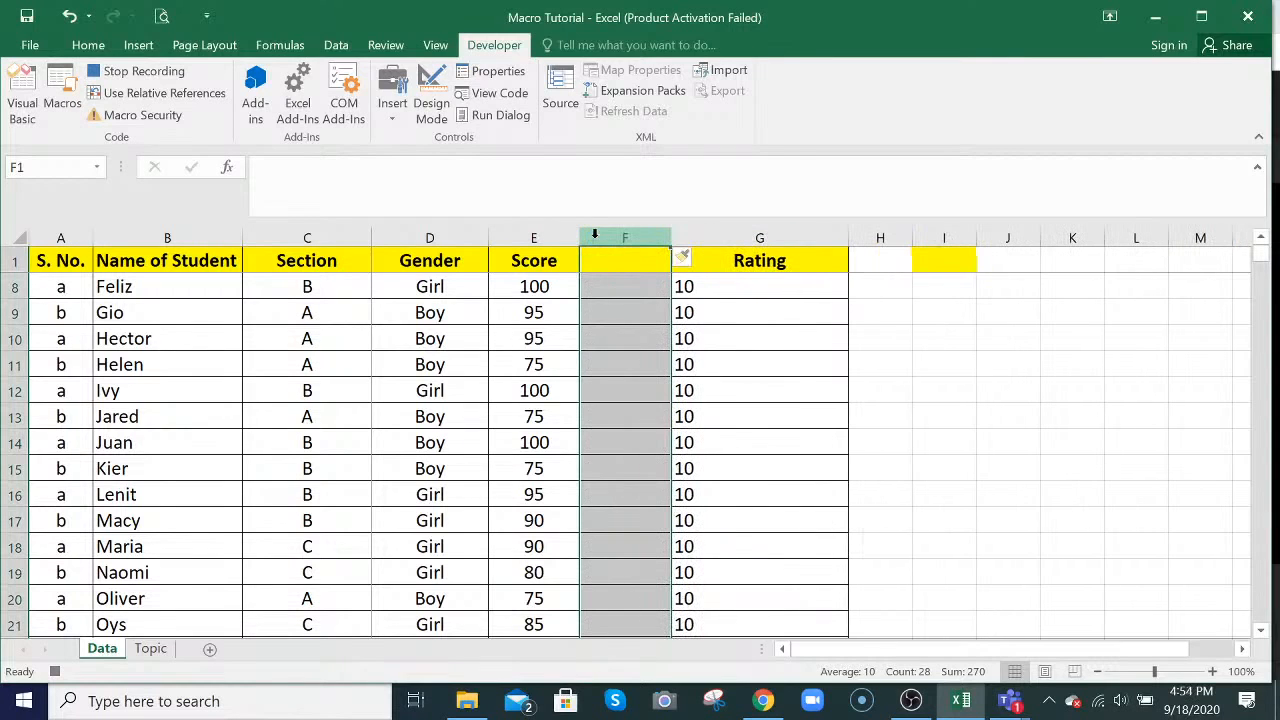
left_click(116, 70)
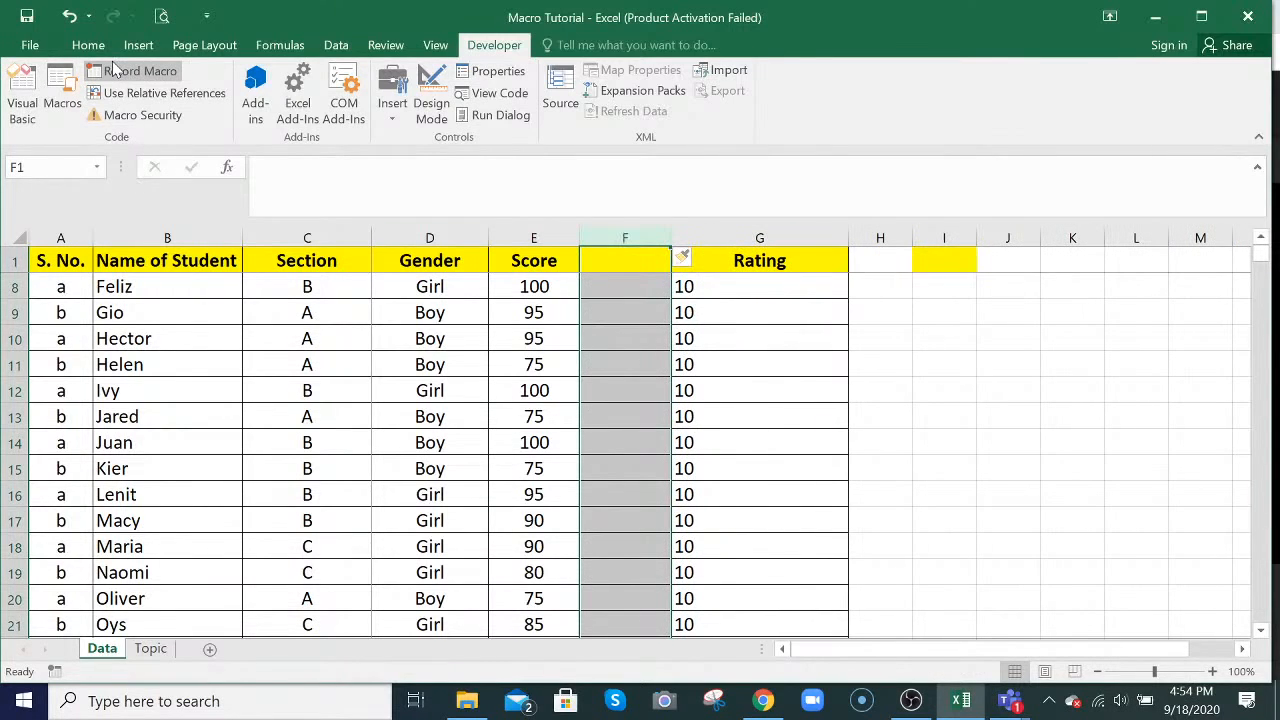
- Step into TestMacro from the workbook's macro list
left_click(62, 100)
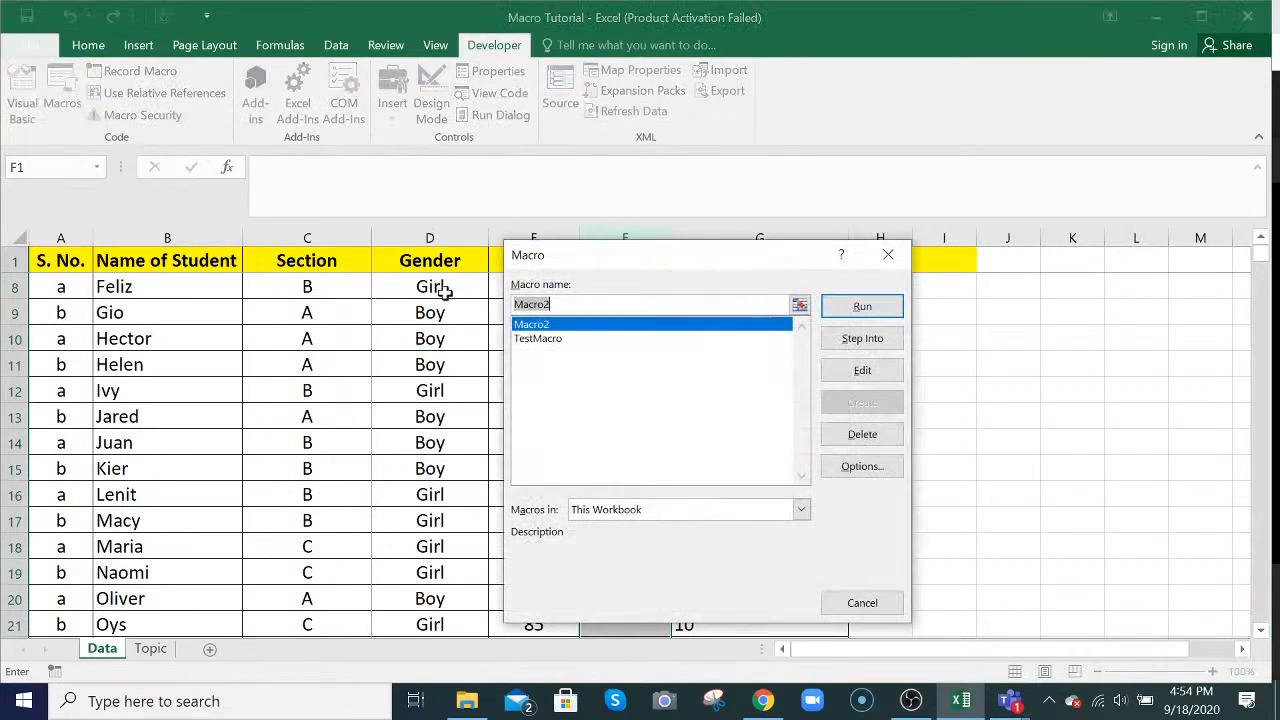
left_click(545, 340)
left_click(845, 340)
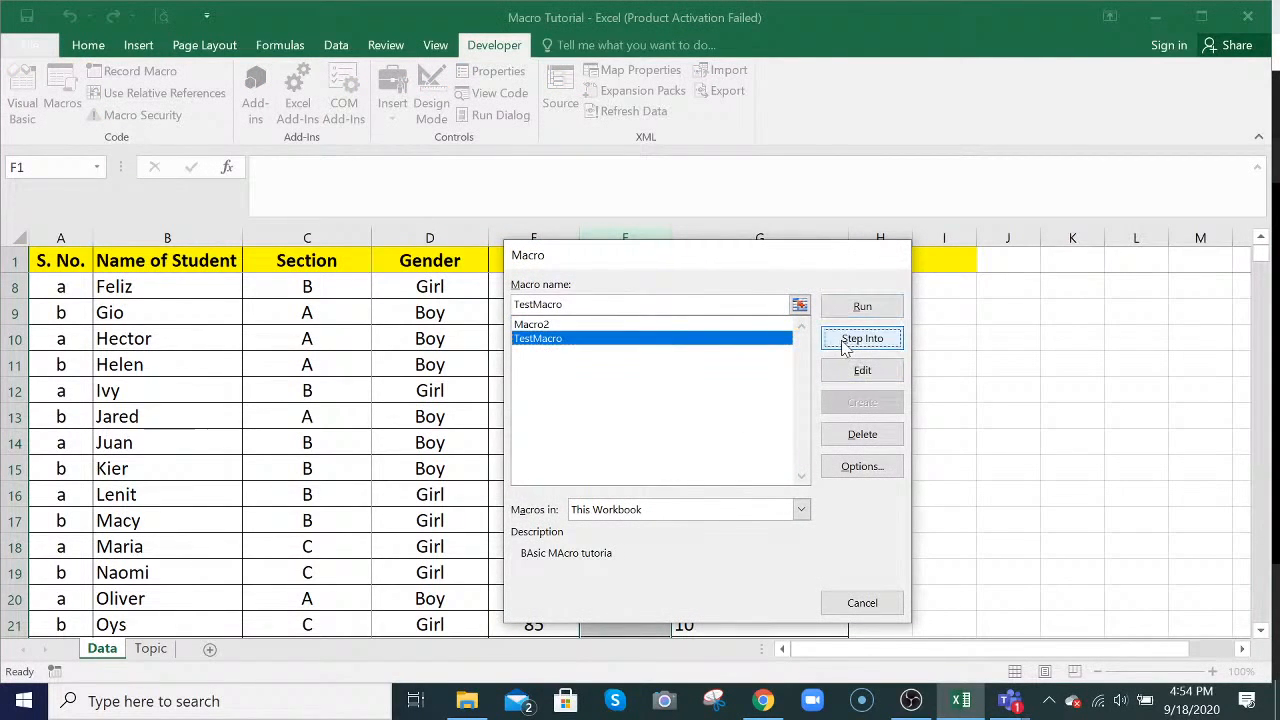
- Copy Macro2's Selection.Insert Shift:=xlToRight line to the end of TestMacro, leaving an empty line between the last End With and it
scroll(700, 380, "down", 12)
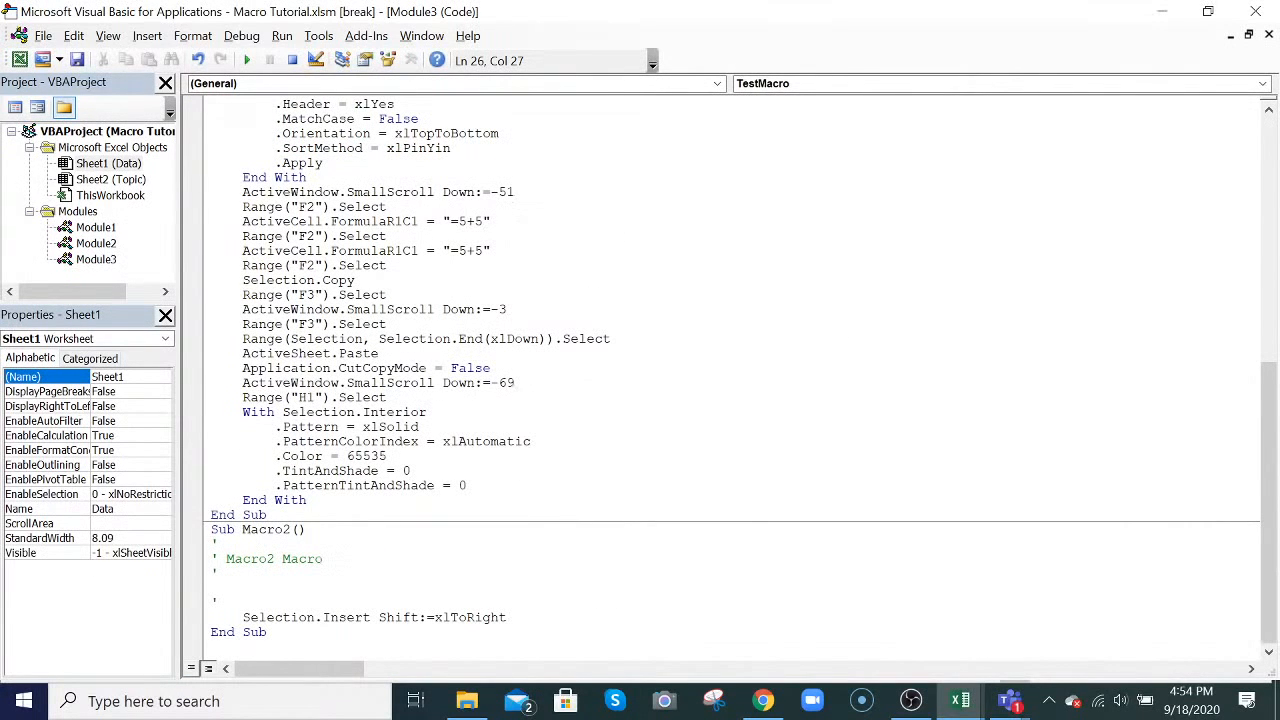
left_click_drag(242, 617, 506, 617)
key("ctrl+c")
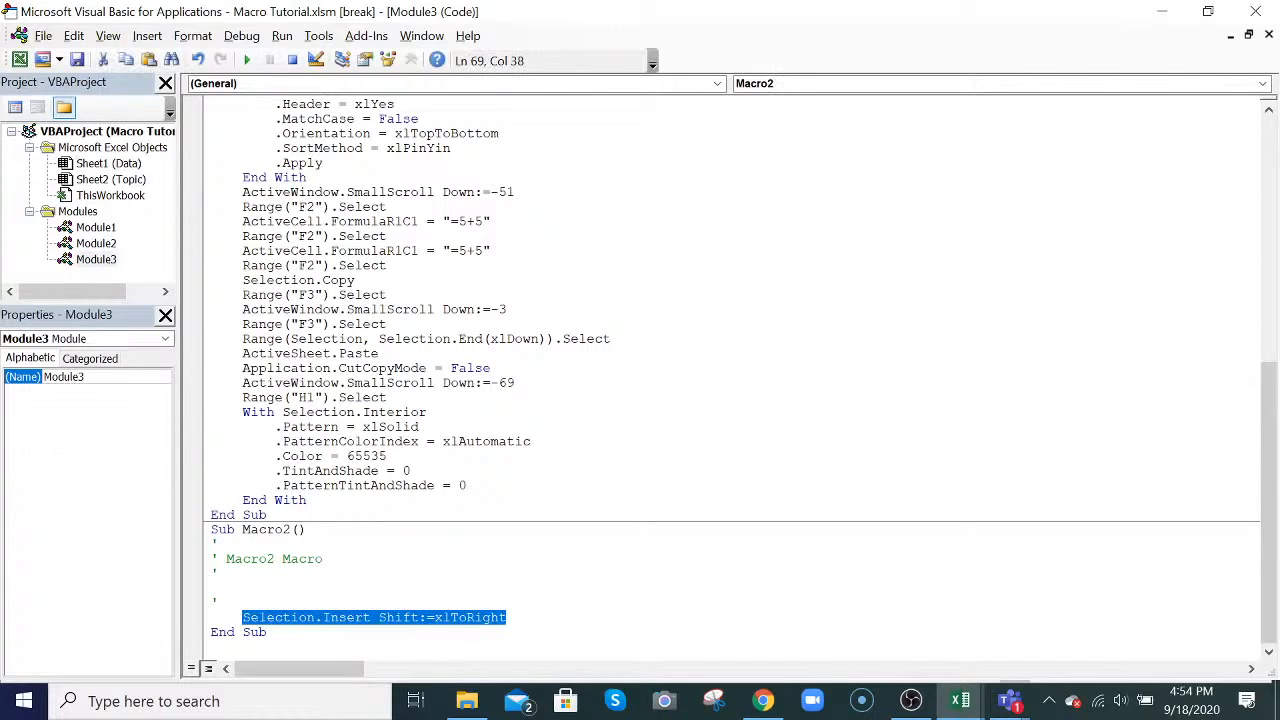
left_click(308, 500)
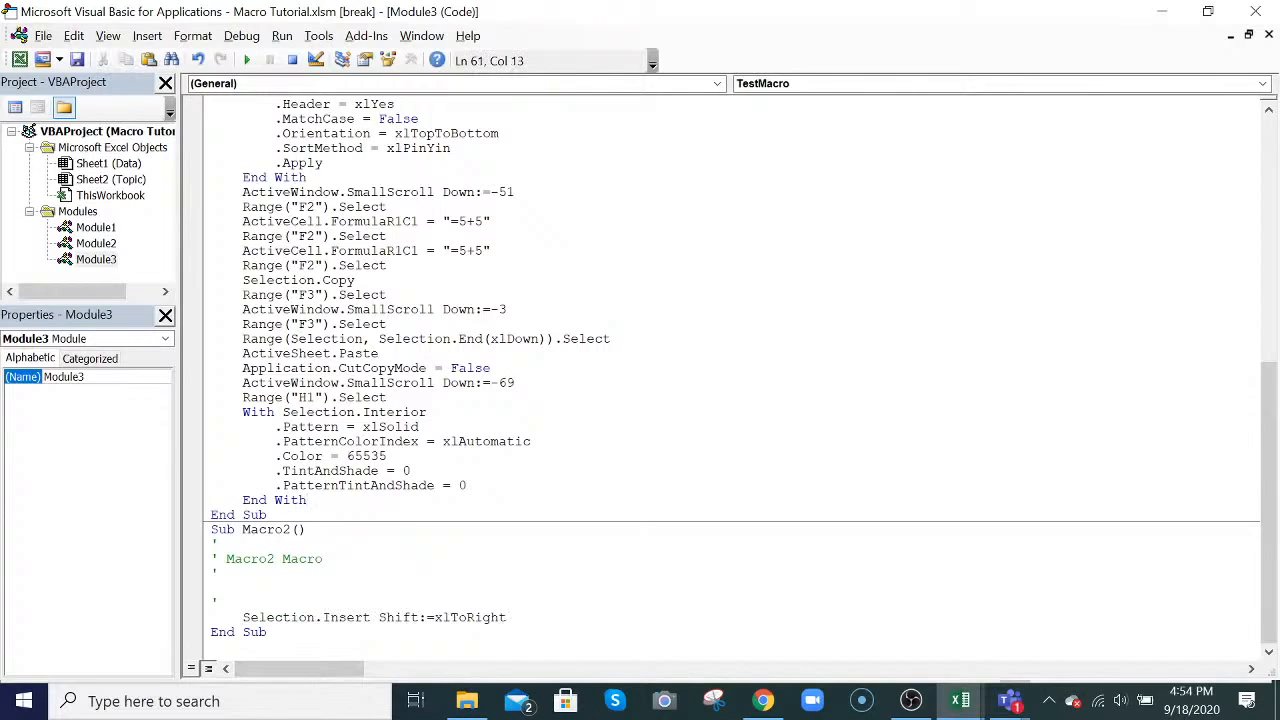
key("Return")
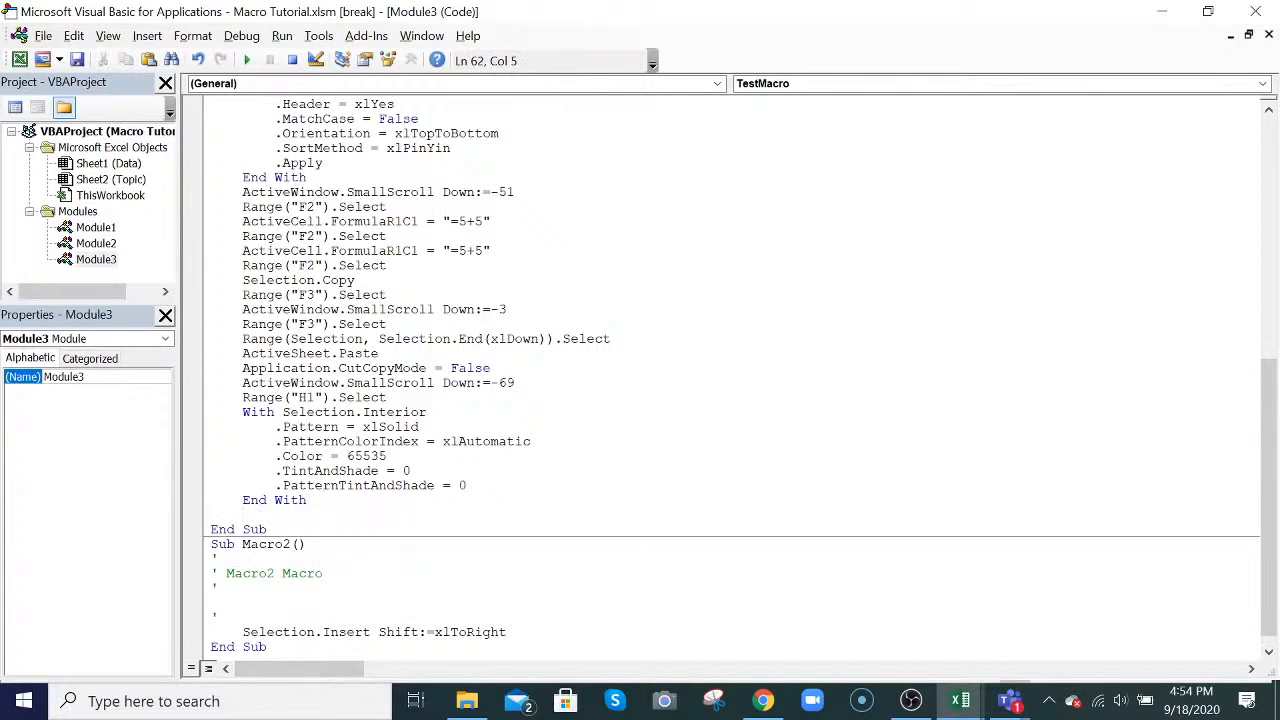
key("ctrl+v")
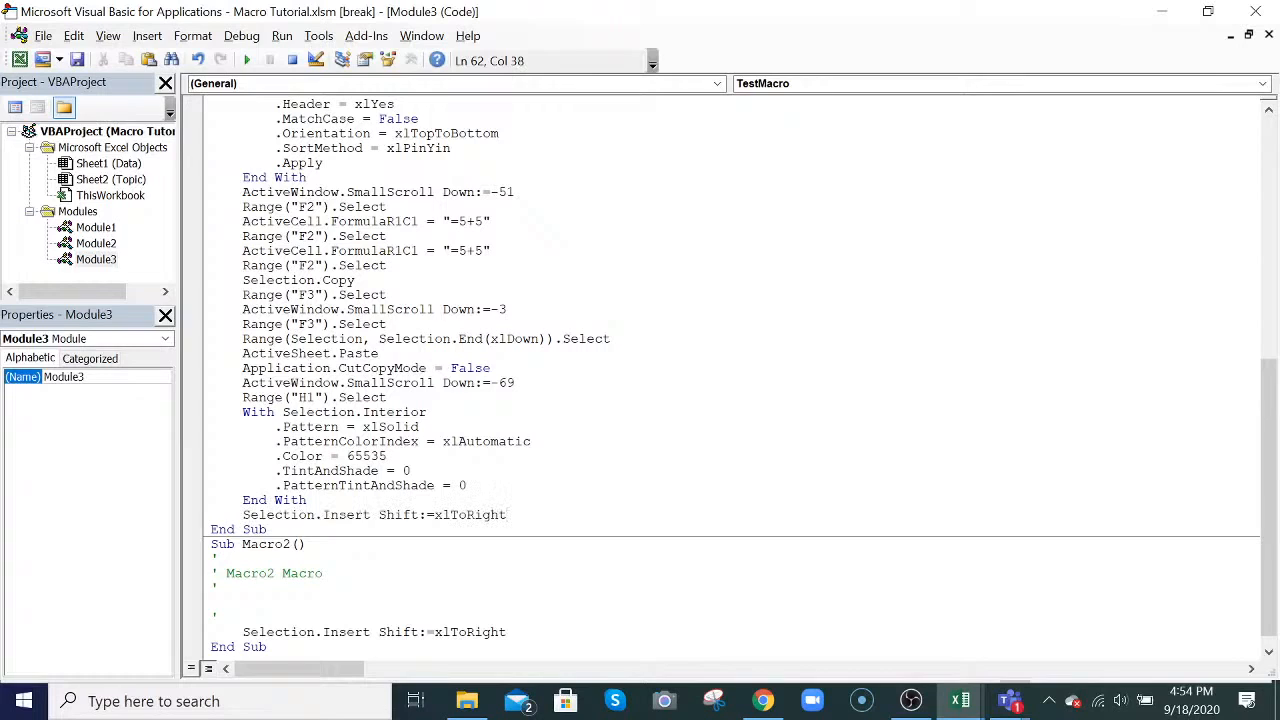
key("Return")
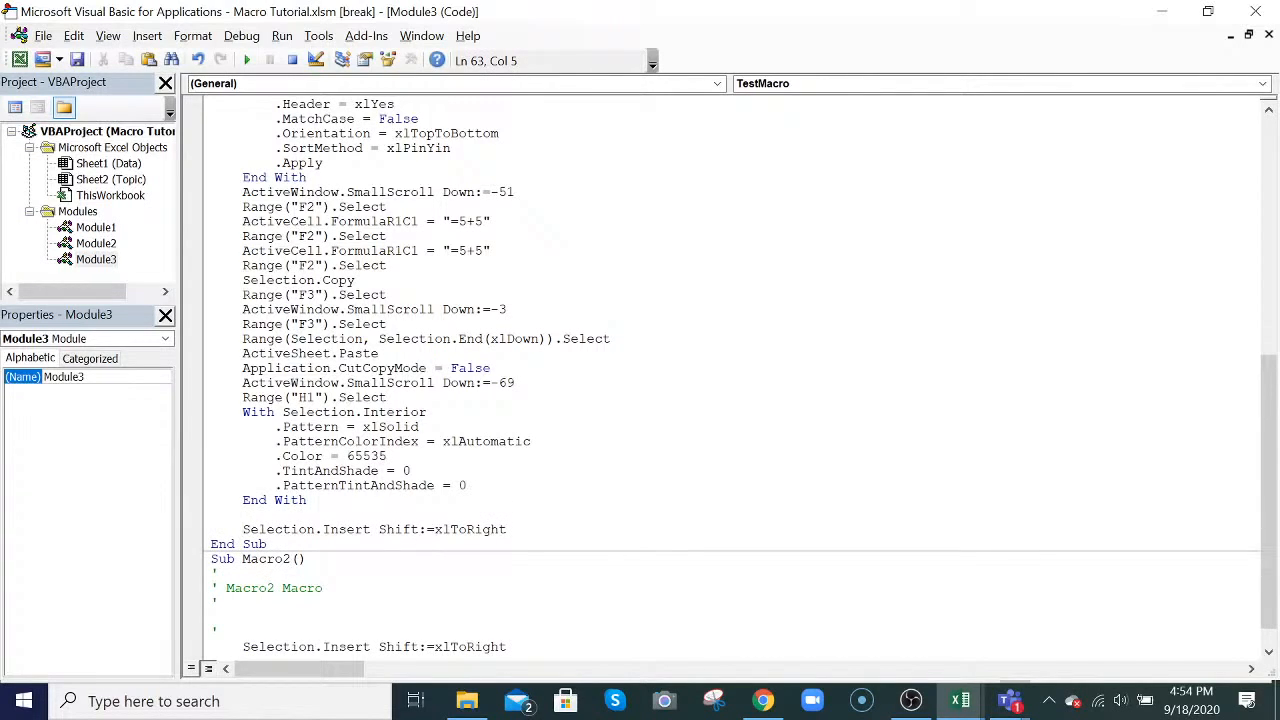
- Copy TestMacro's Columns("A:F").Select line into the empty line above Selection.Insert and change it to Columns("F").Select
scroll(740, 375, "up", 6)
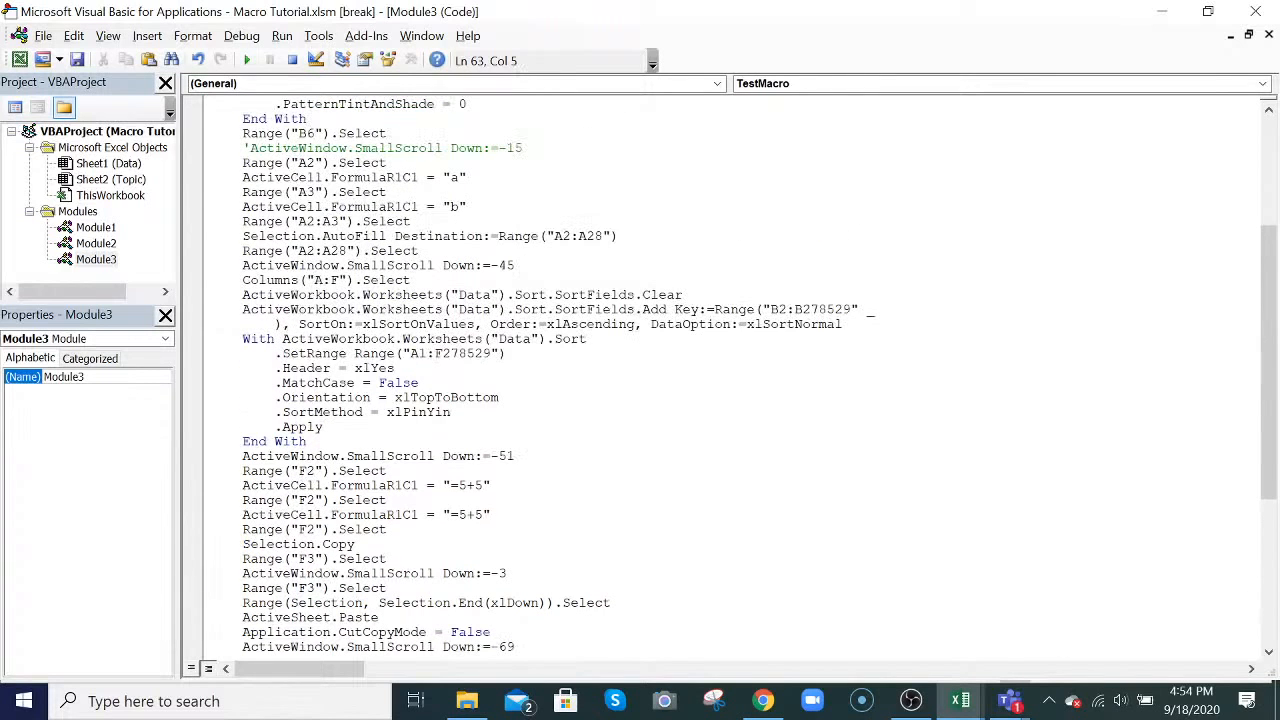
scroll(740, 375, "up", 1)
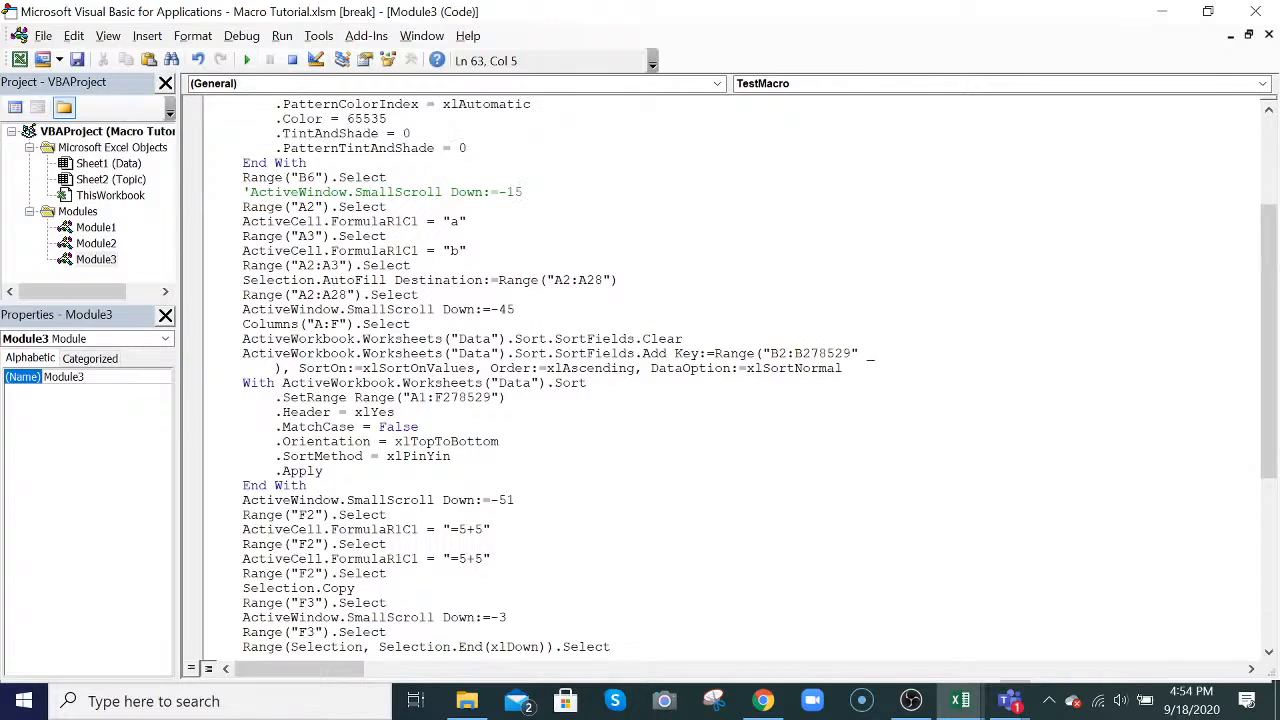
left_click_drag(242, 324, 410, 324)
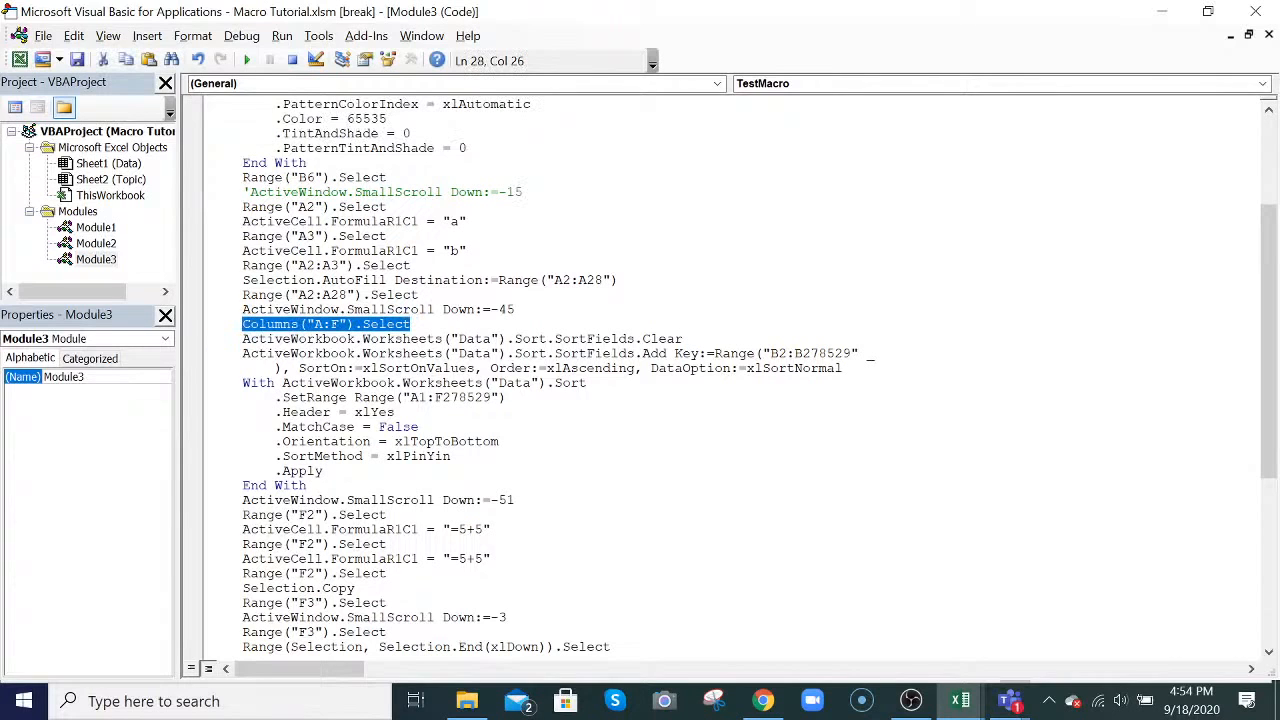
scroll(730, 375, "down", 8)
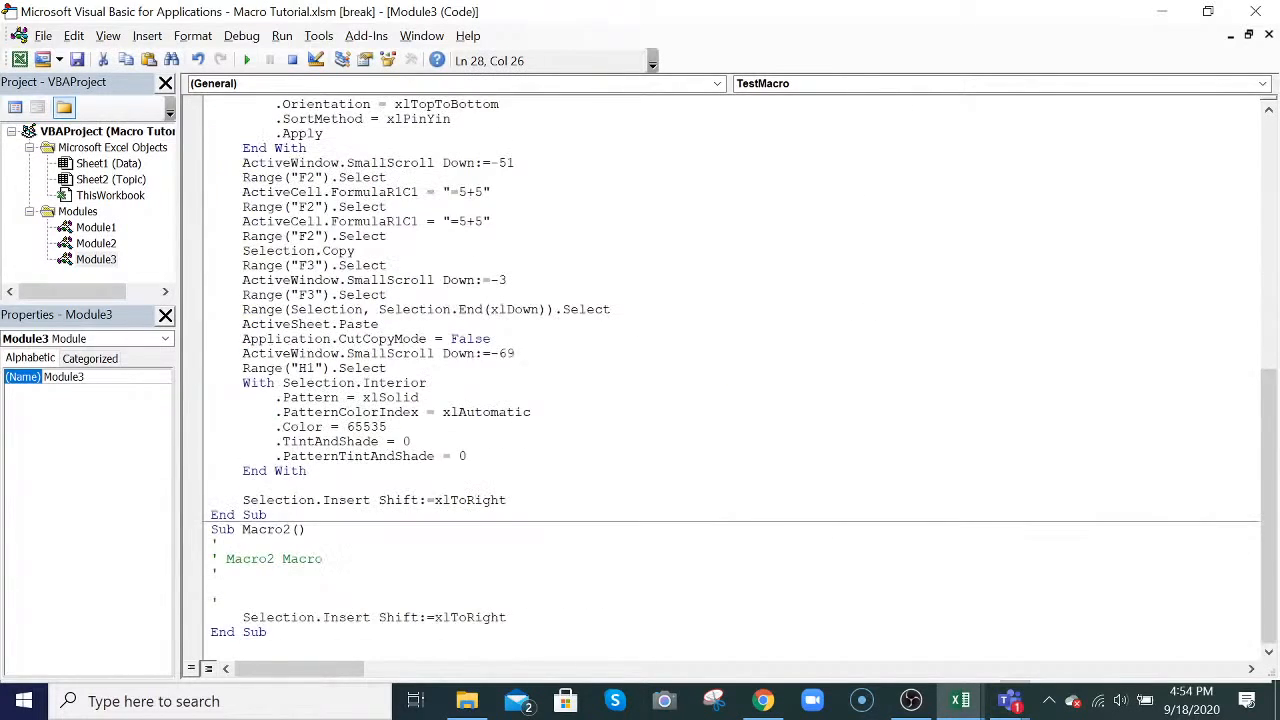
left_click(244, 485)
key("ctrl+v")
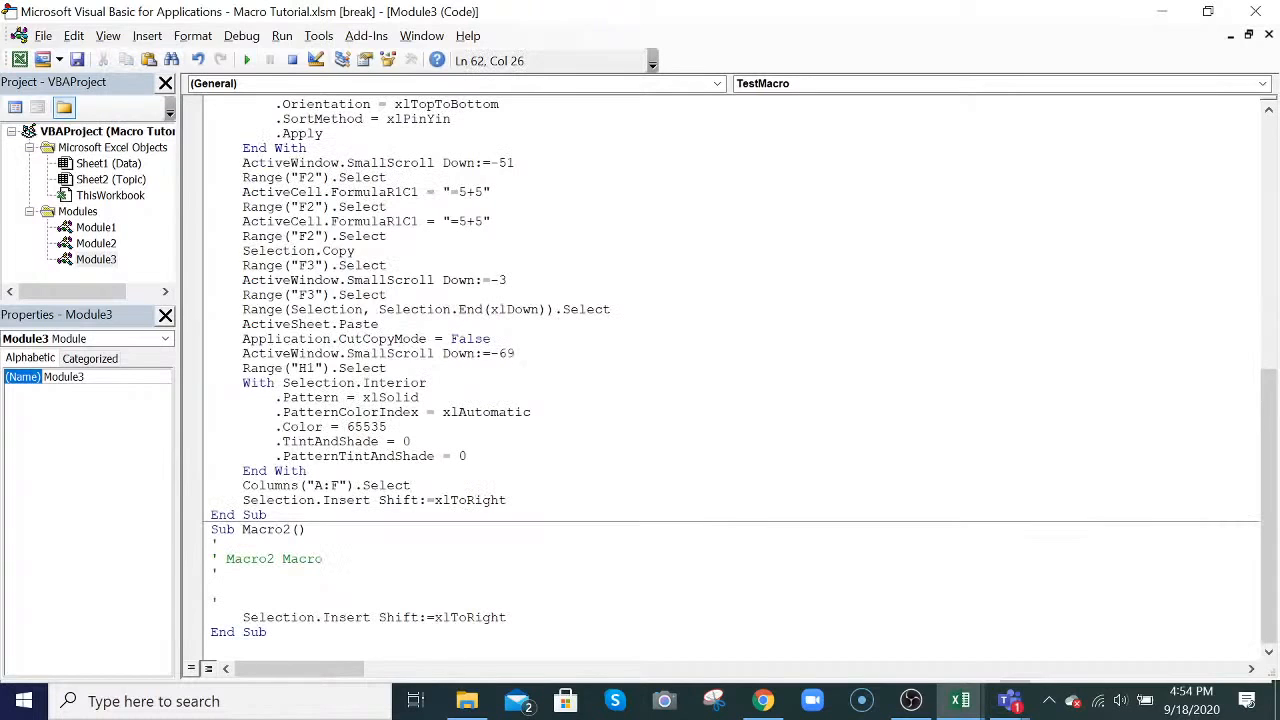
key("BackSpace")
key("BackSpace")
left_click_drag(236, 485, 395, 485)
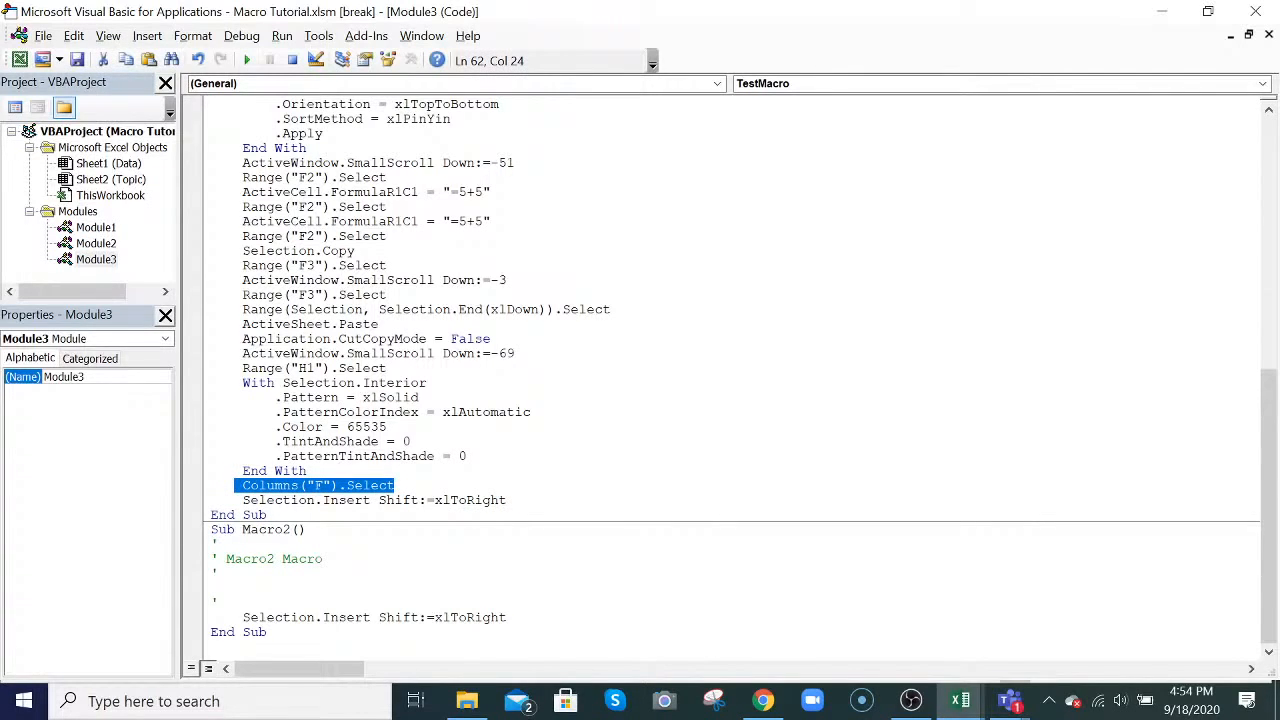
- Comment out the Columns("F").Select line with an apostrophe and close the code editor, stopping the debugger
left_click(243, 486)
type("'")
left_click(330, 559)
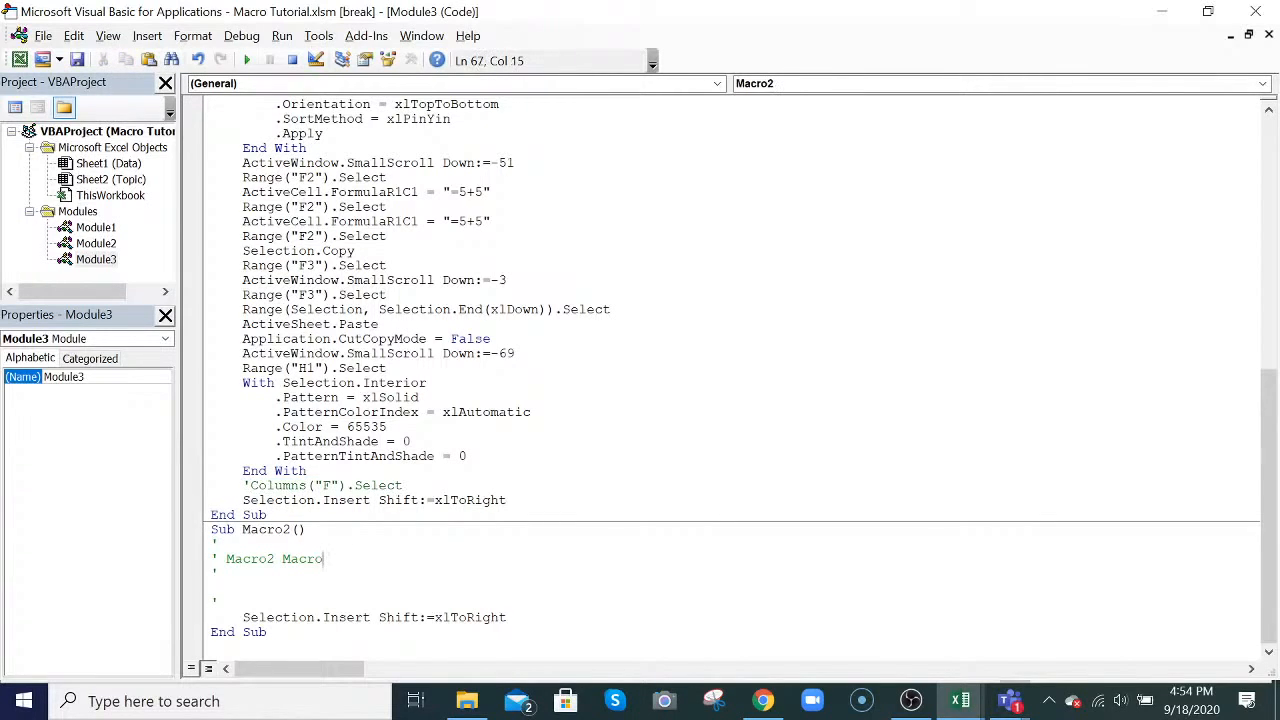
left_click(1262, 18)
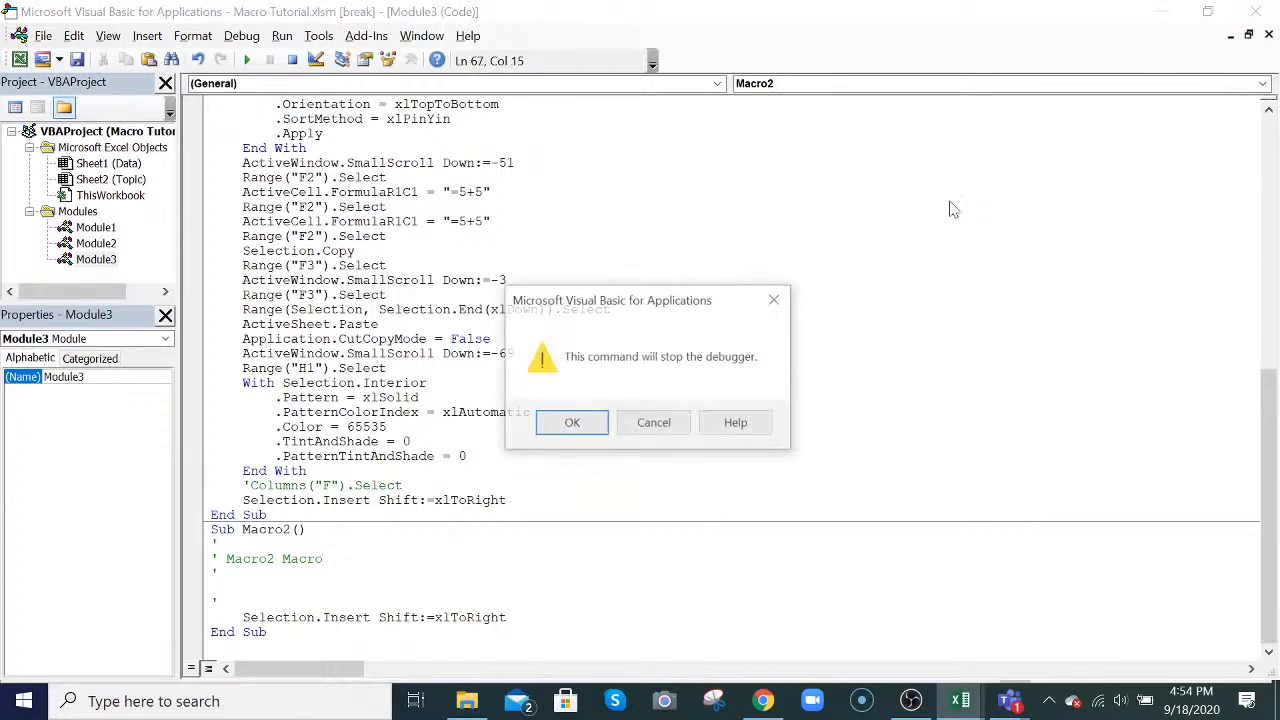
left_click(574, 424)
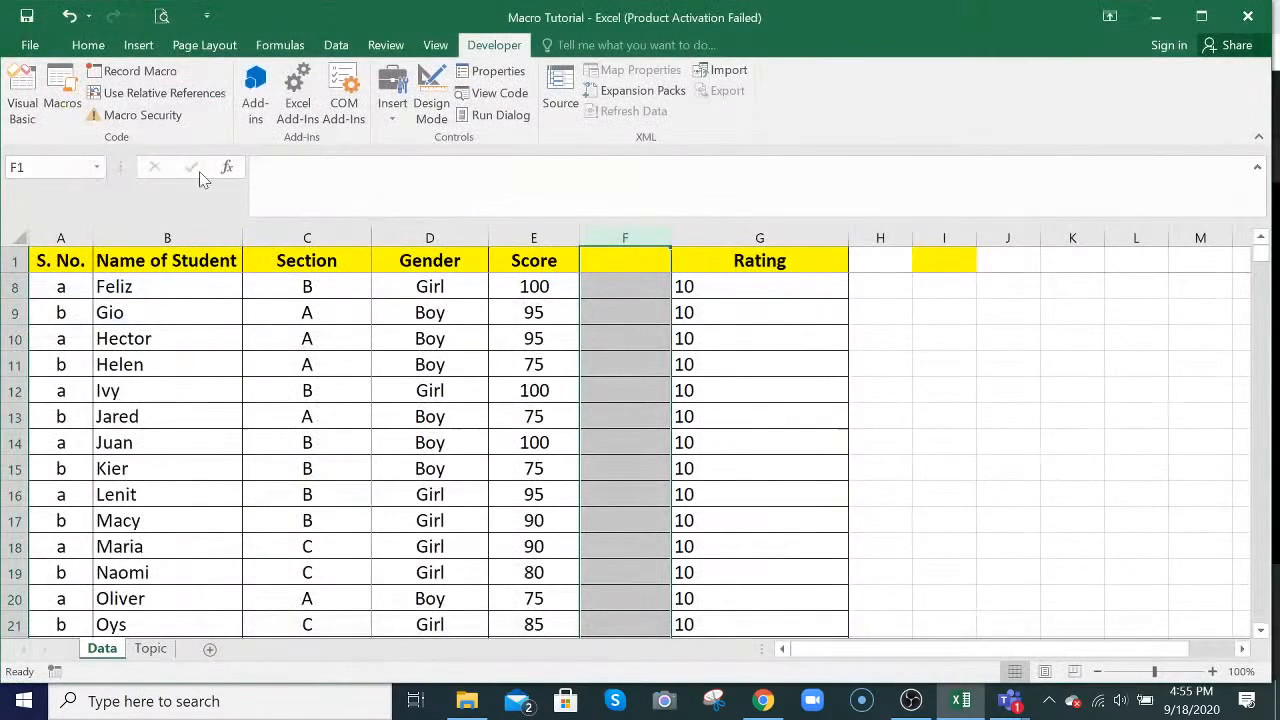
- Delete the blank column F before Rating on the Data sheet and select the yellow cell H1 and its column H
scroll(200, 178, "up", 2)
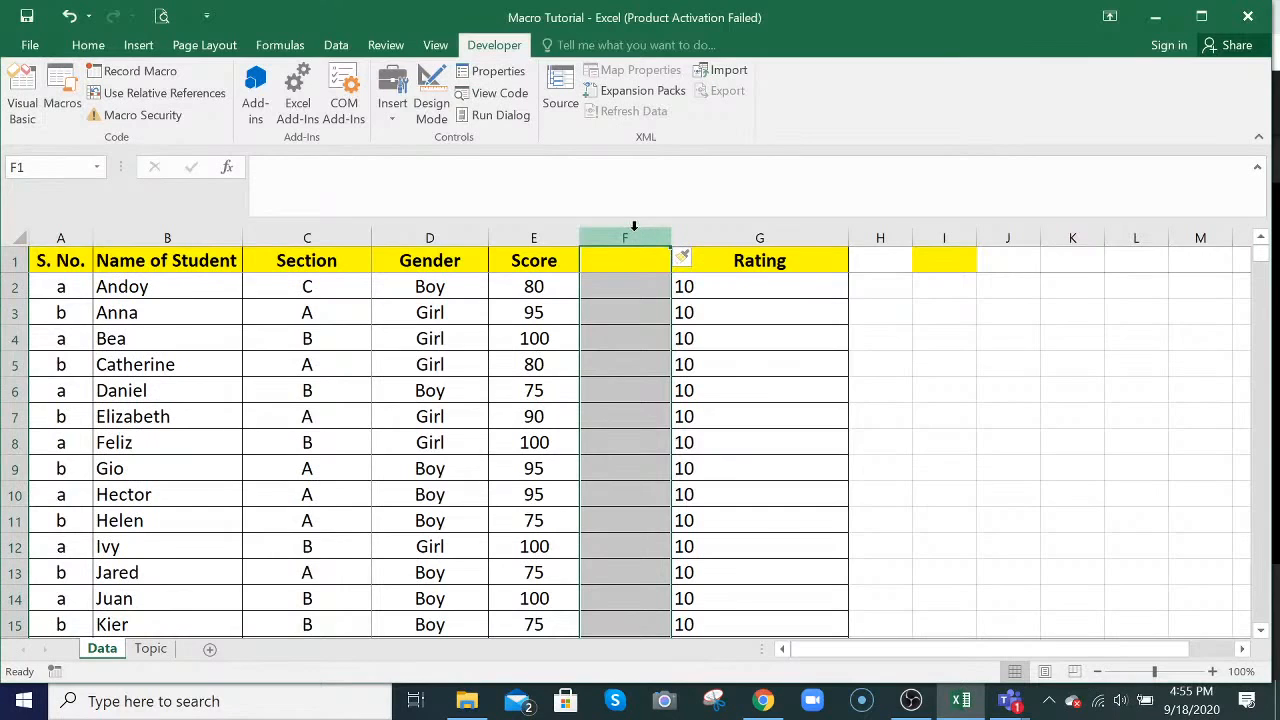
key("ctrl+minus")
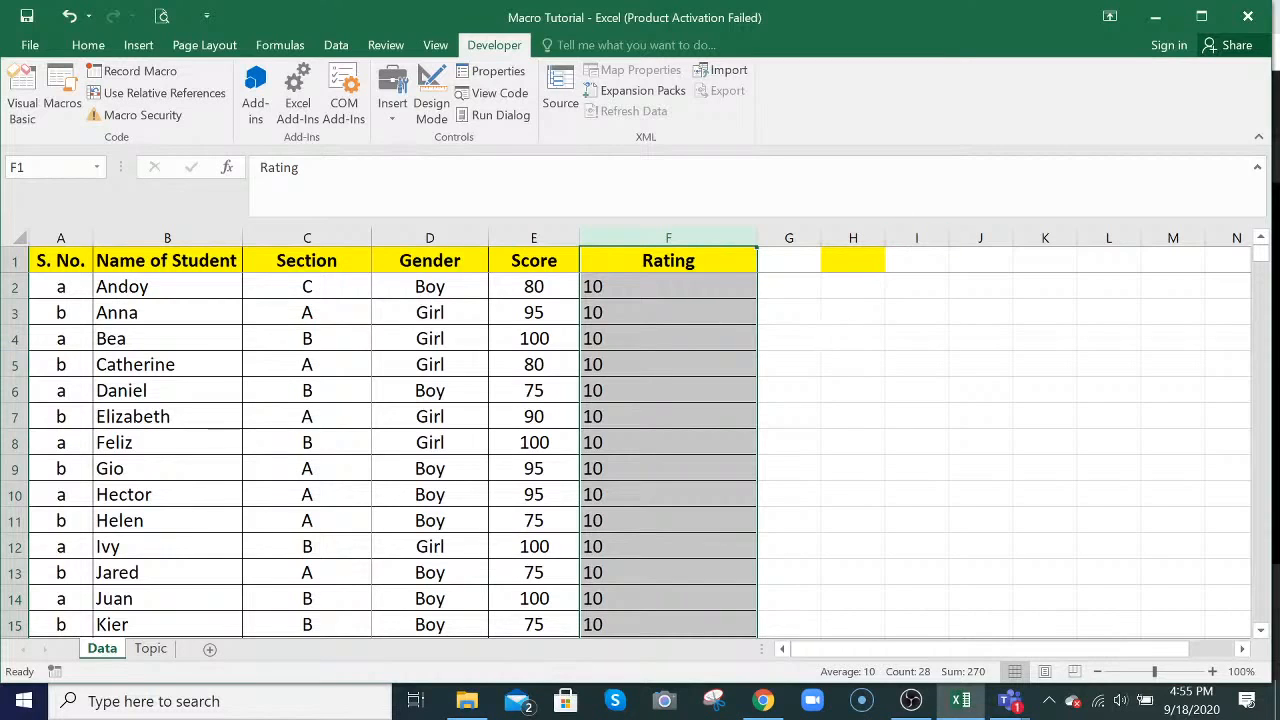
left_click(853, 245)
left_click(852, 258)
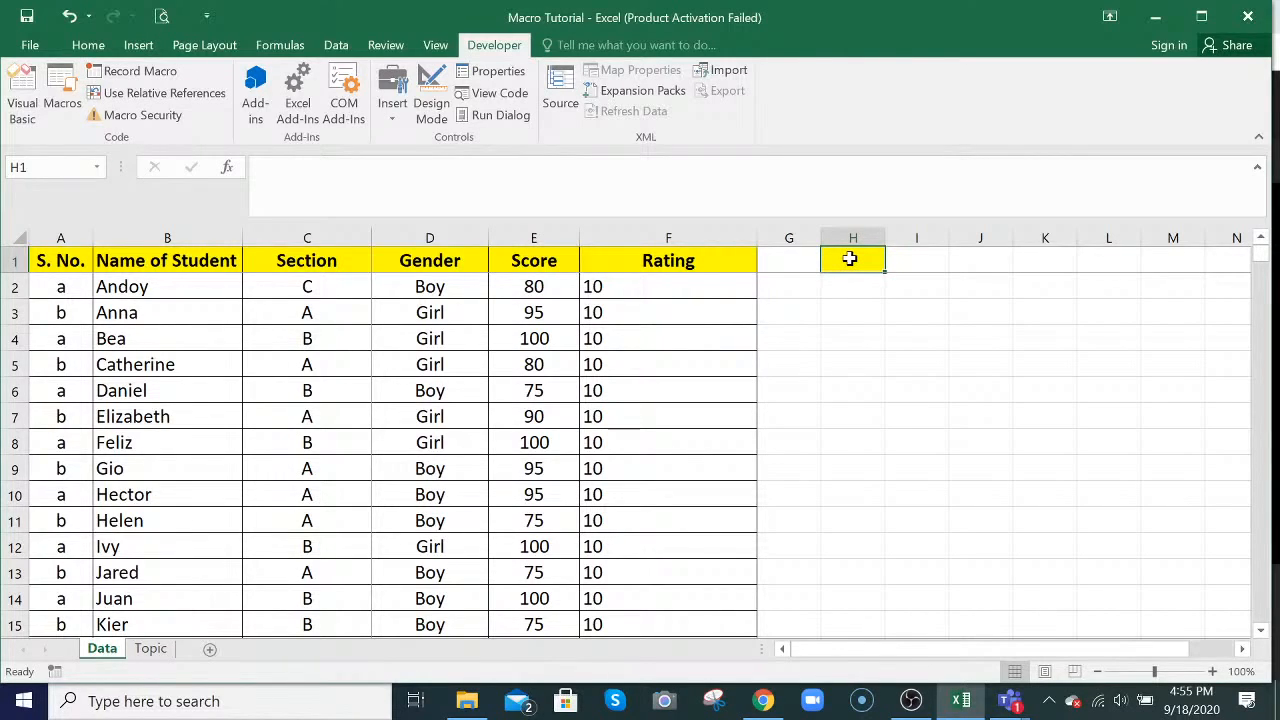
left_click(851, 242)
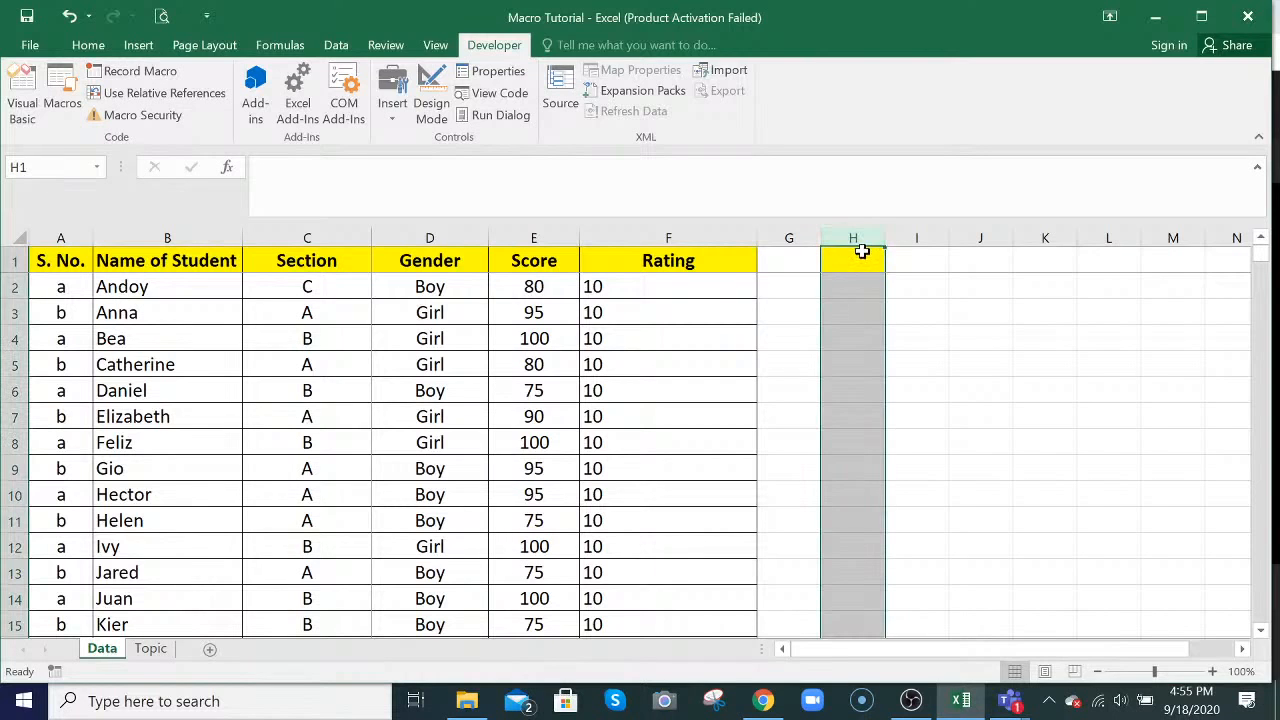
- Run TestMacro from the macro list and select cell I1 to examine the shifted yellow fill
left_click(60, 103)
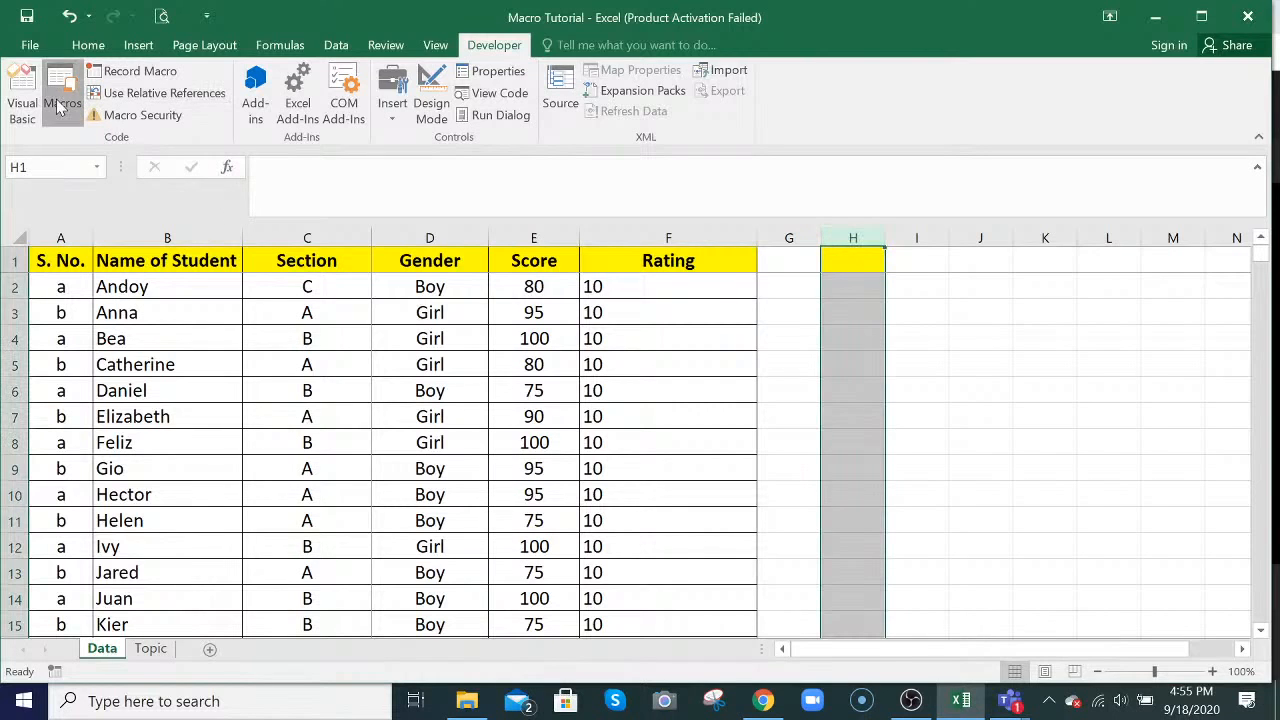
left_click(551, 340)
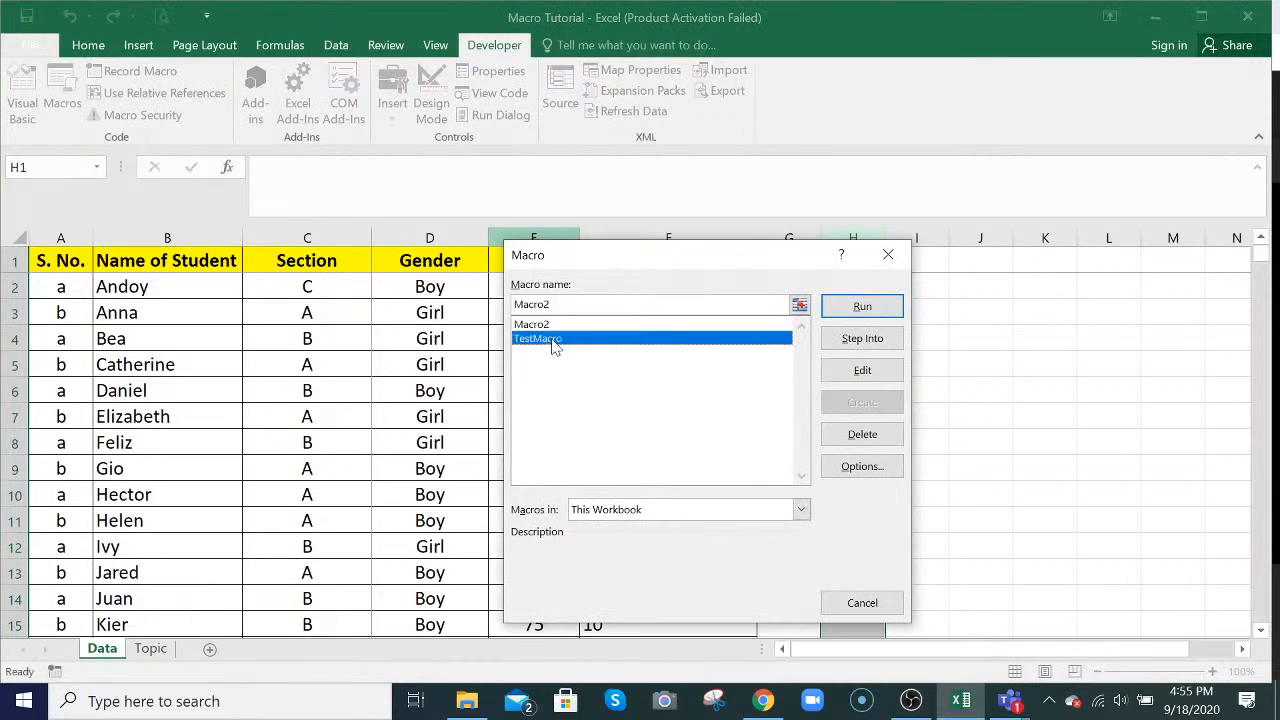
left_click(861, 308)
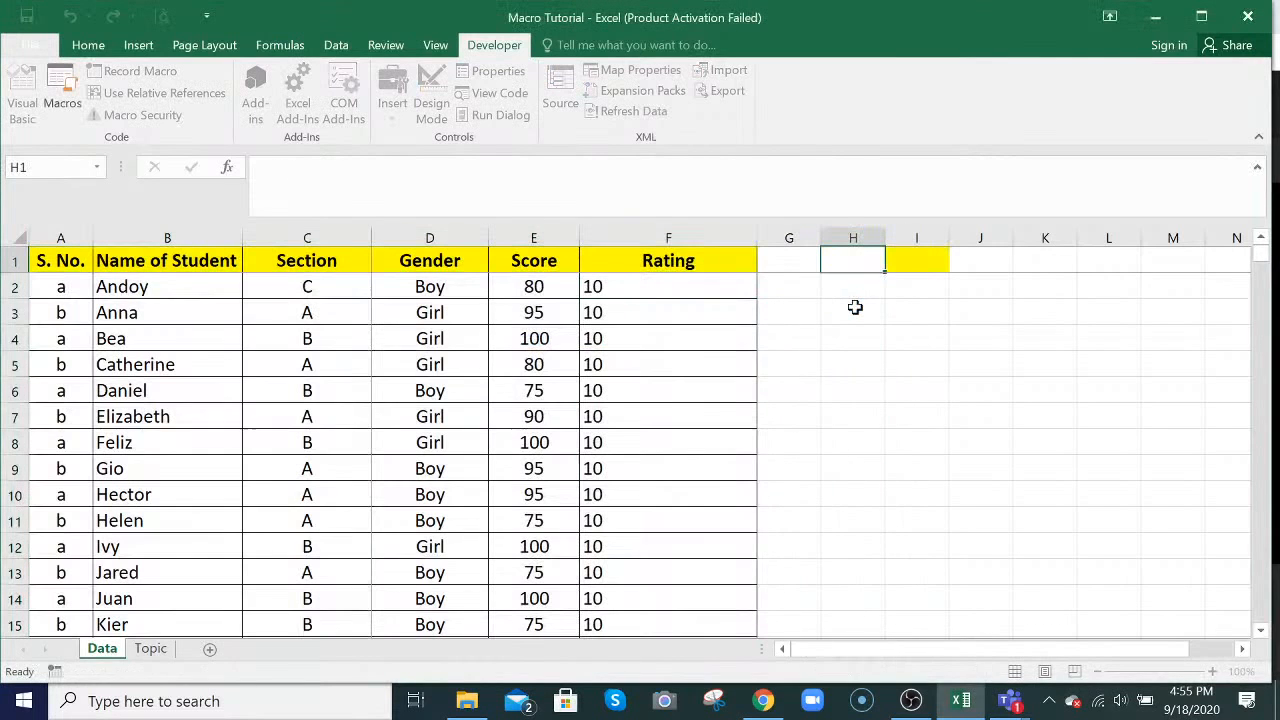
left_click(907, 261)
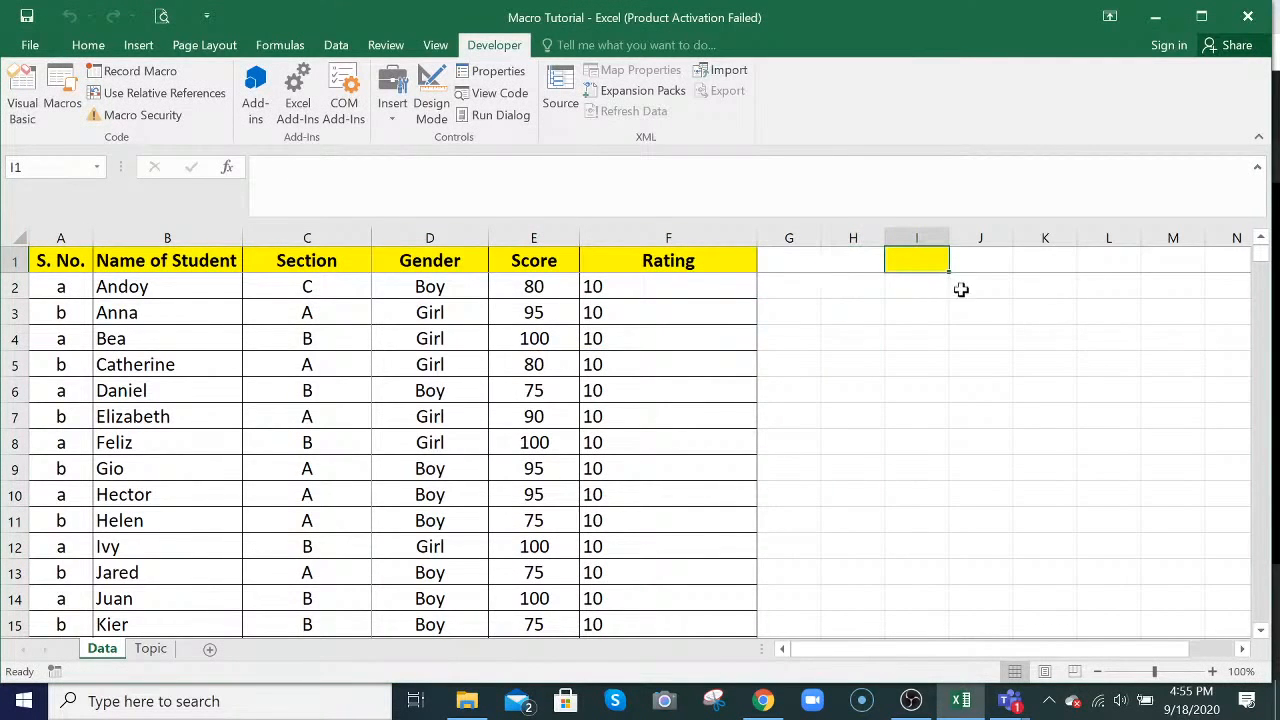
- Delete the blank column H on the Data sheet and step into TestMacro from the macro list
left_click(845, 238)
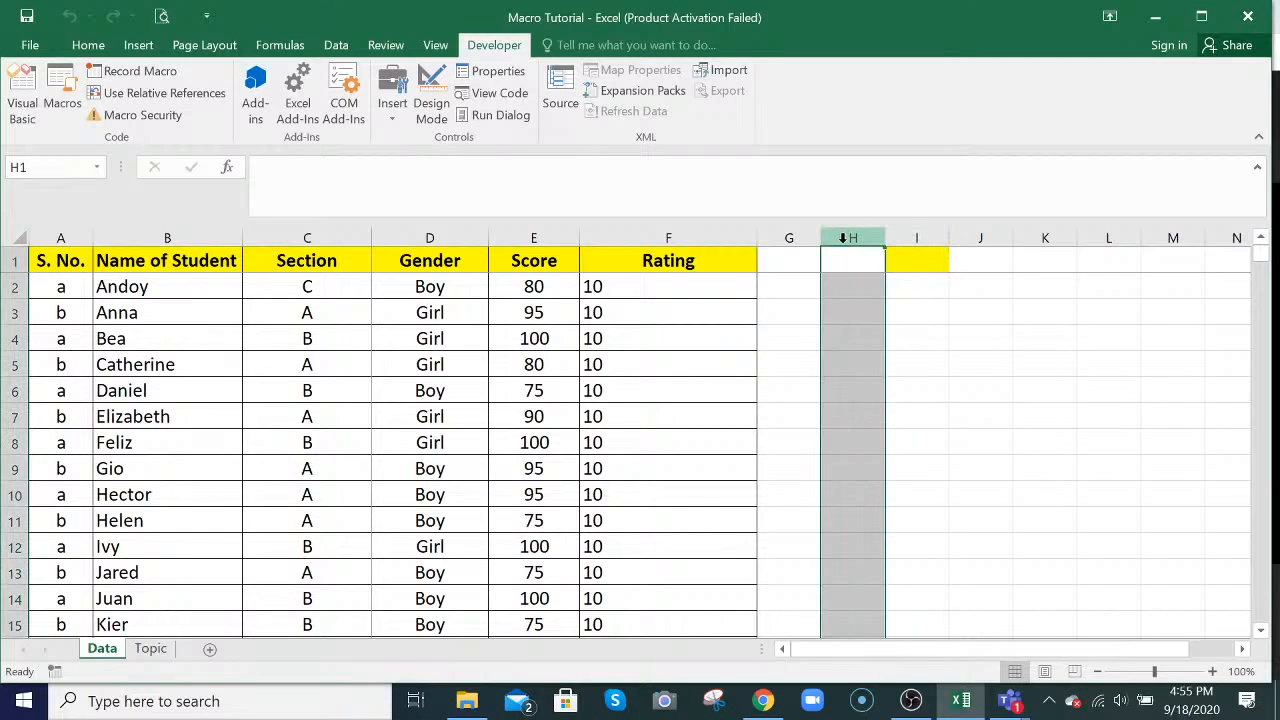
key("ctrl+minus")
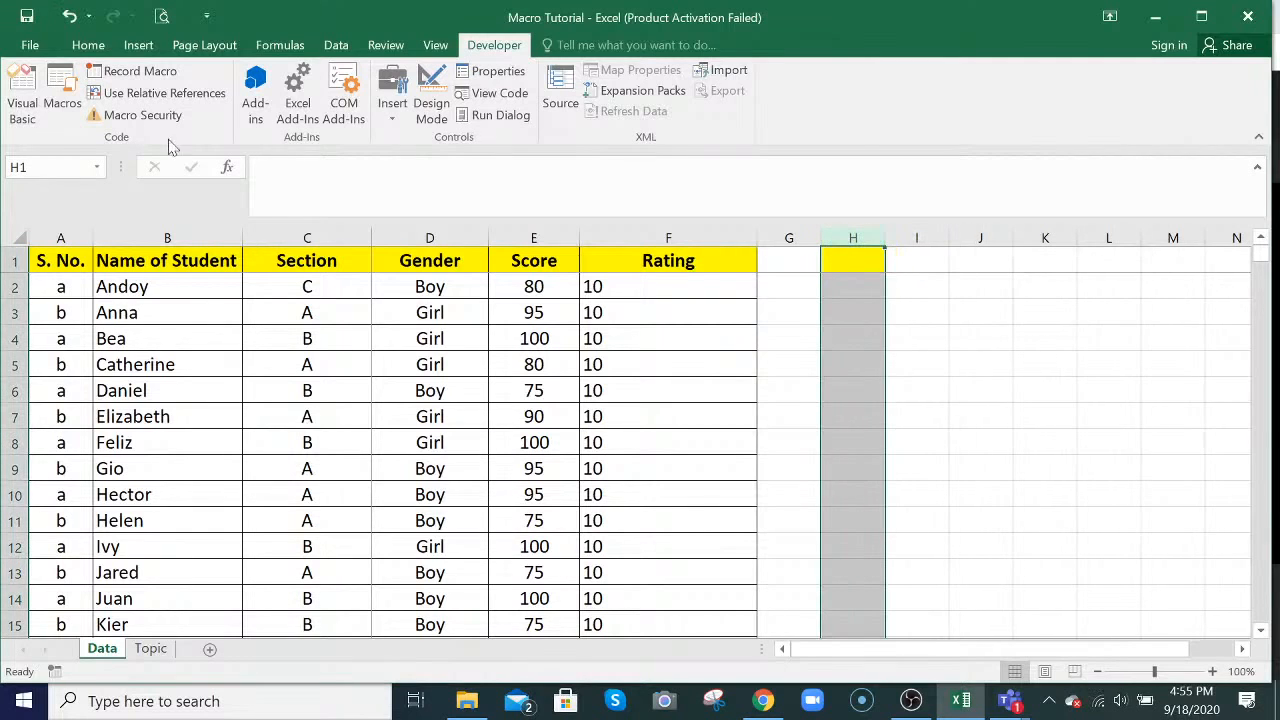
left_click(67, 98)
left_click(556, 339)
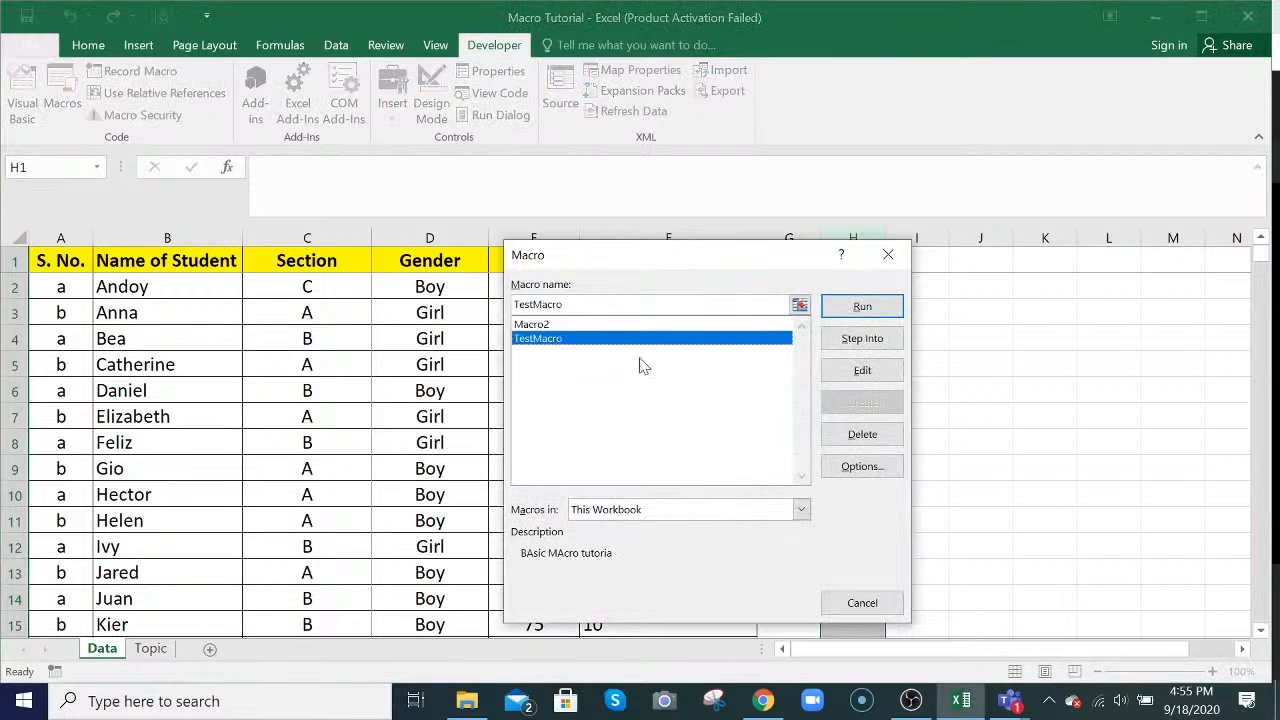
left_click(858, 339)
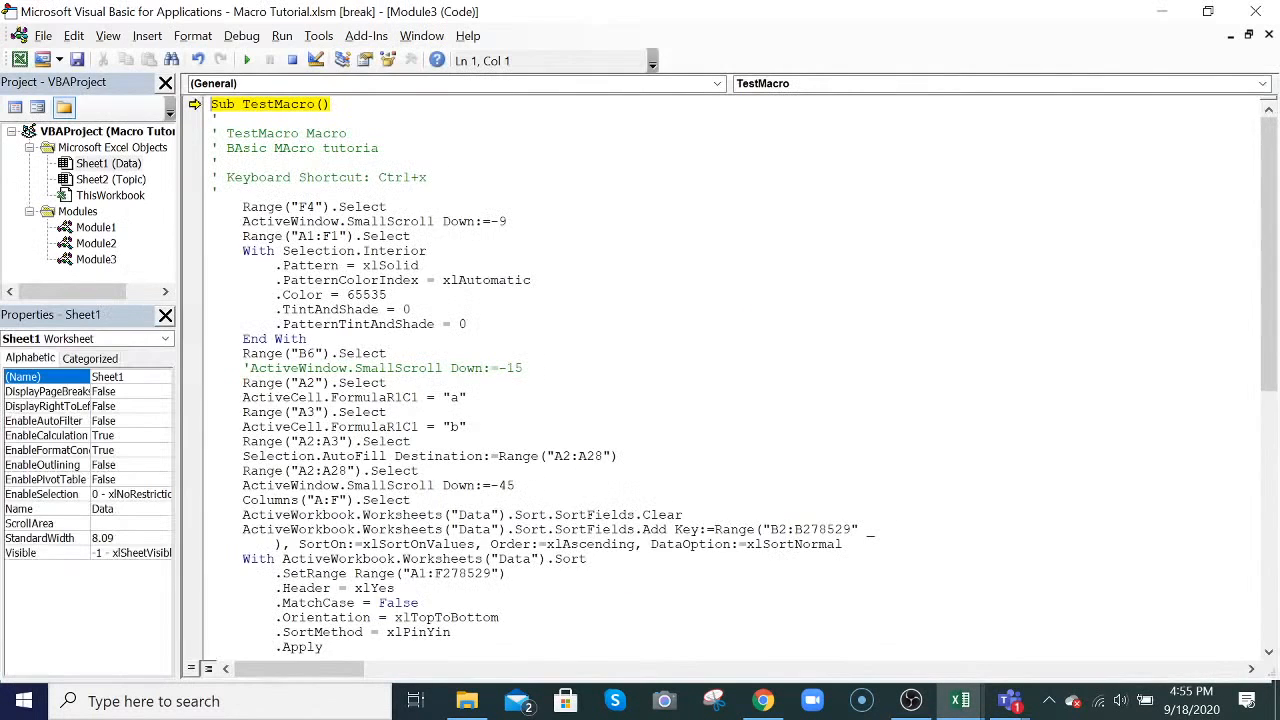
- Uncomment the Columns("F").Select line near the end of TestMacro and close the code editor, stopping the debugger
scroll(730, 380, "down", 2)
left_click(251, 486)
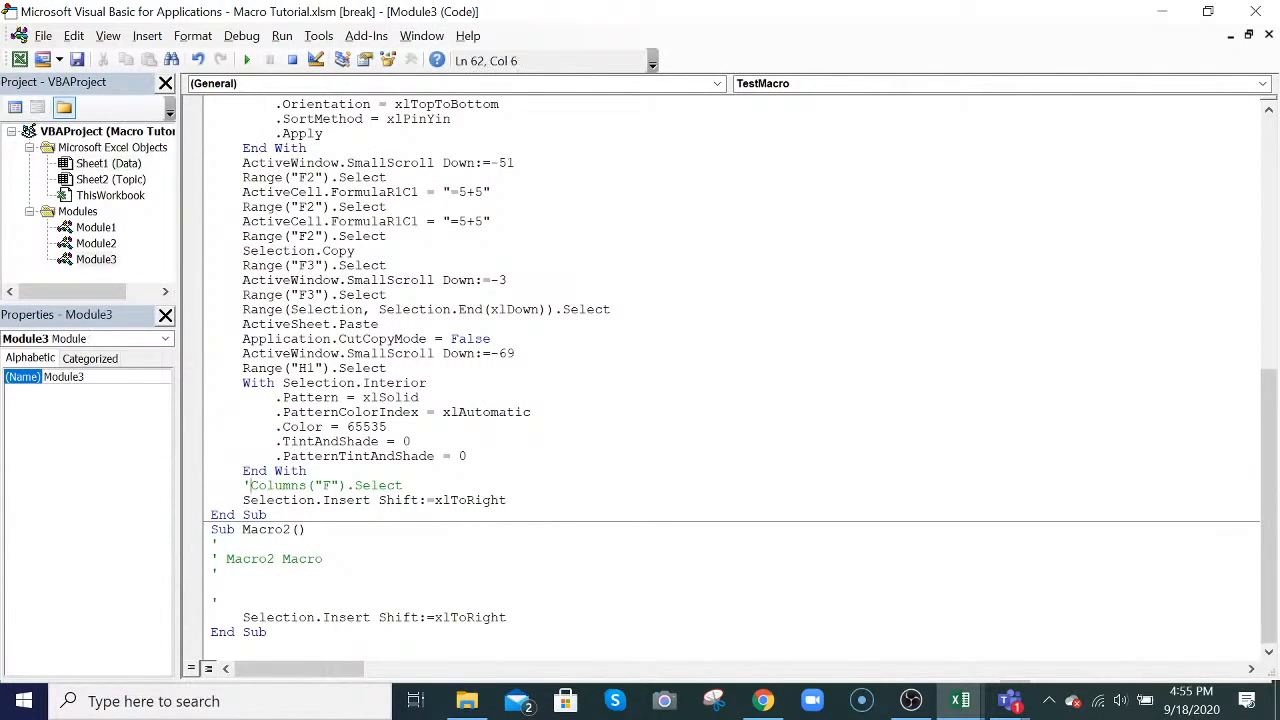
key("BackSpace")
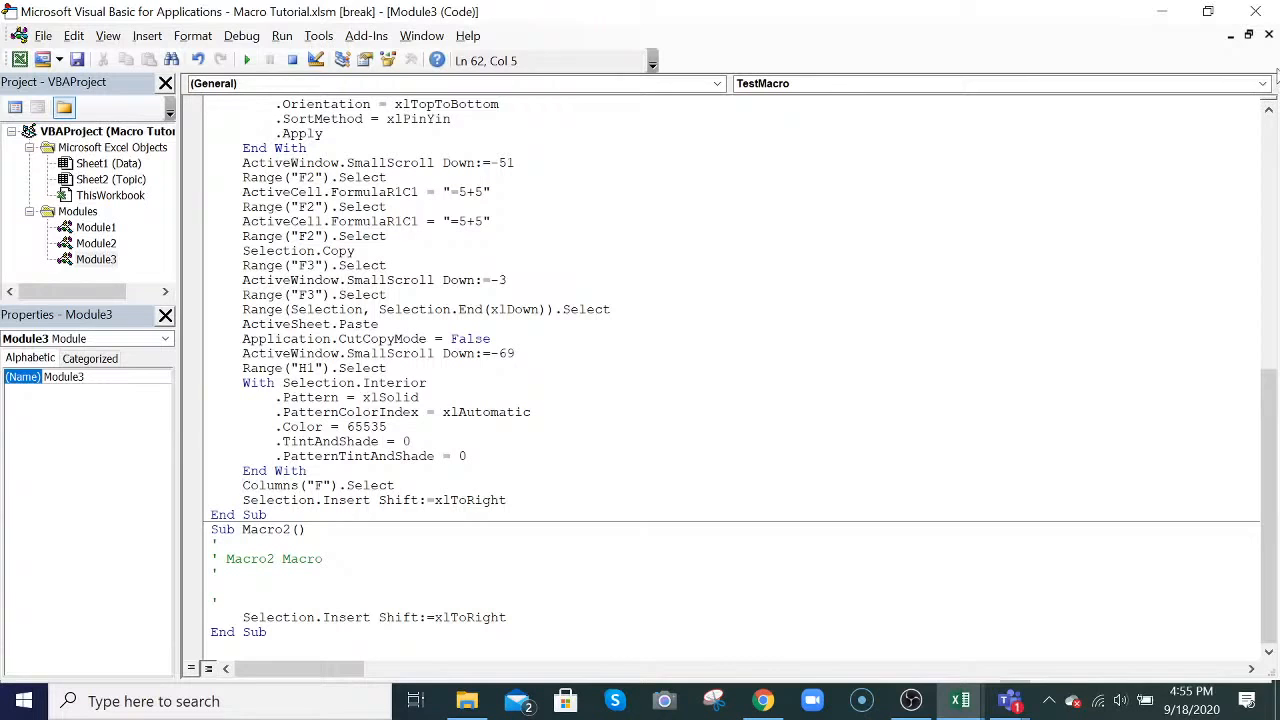
left_click(1255, 11)
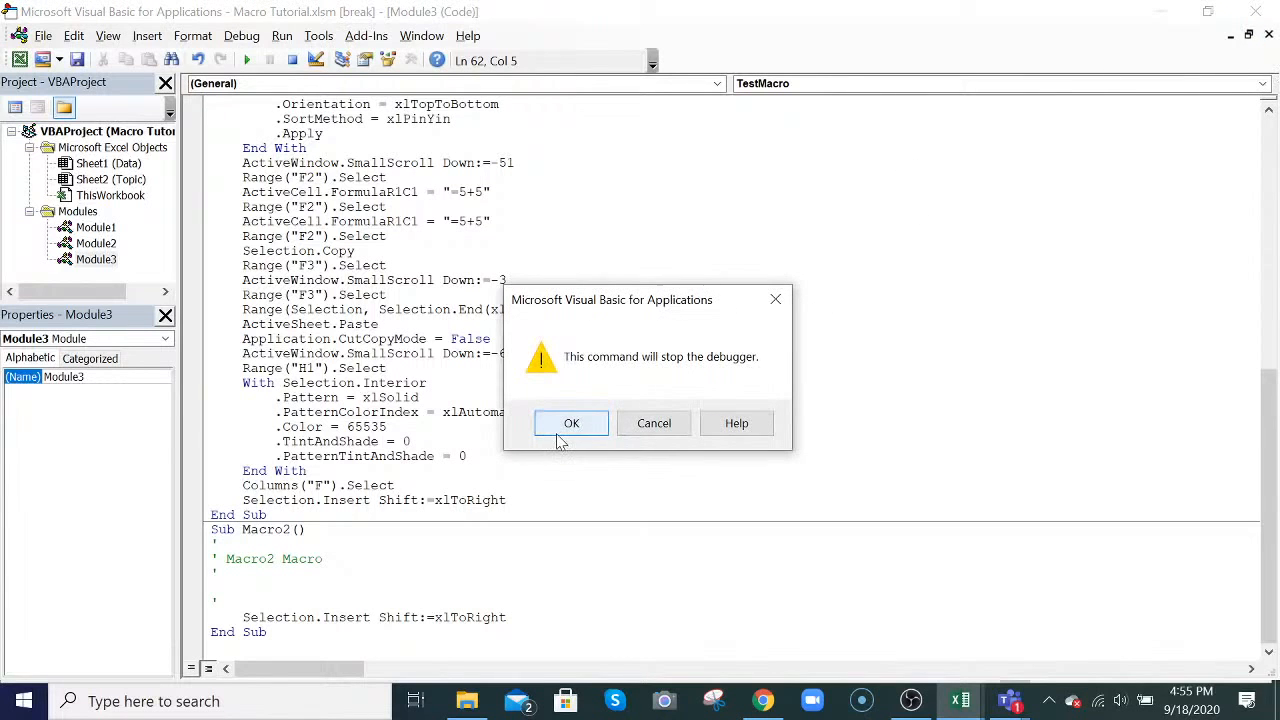
left_click(562, 436)
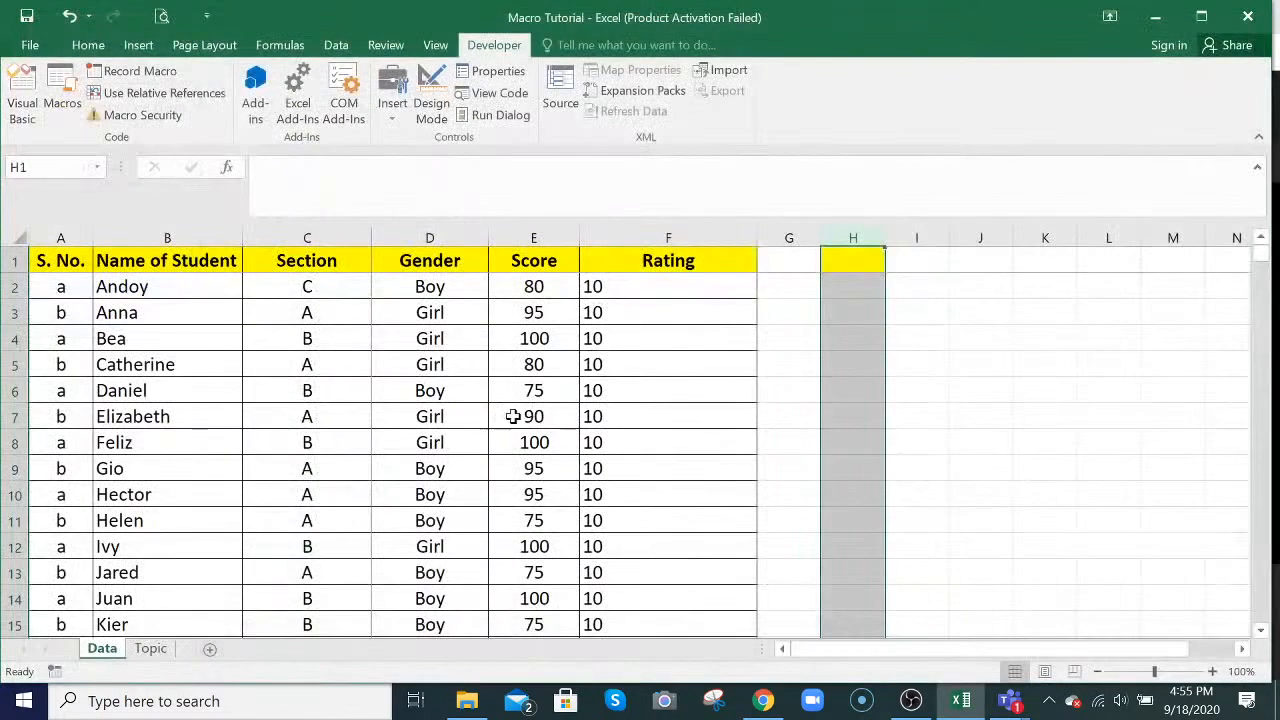
left_click(592, 355)
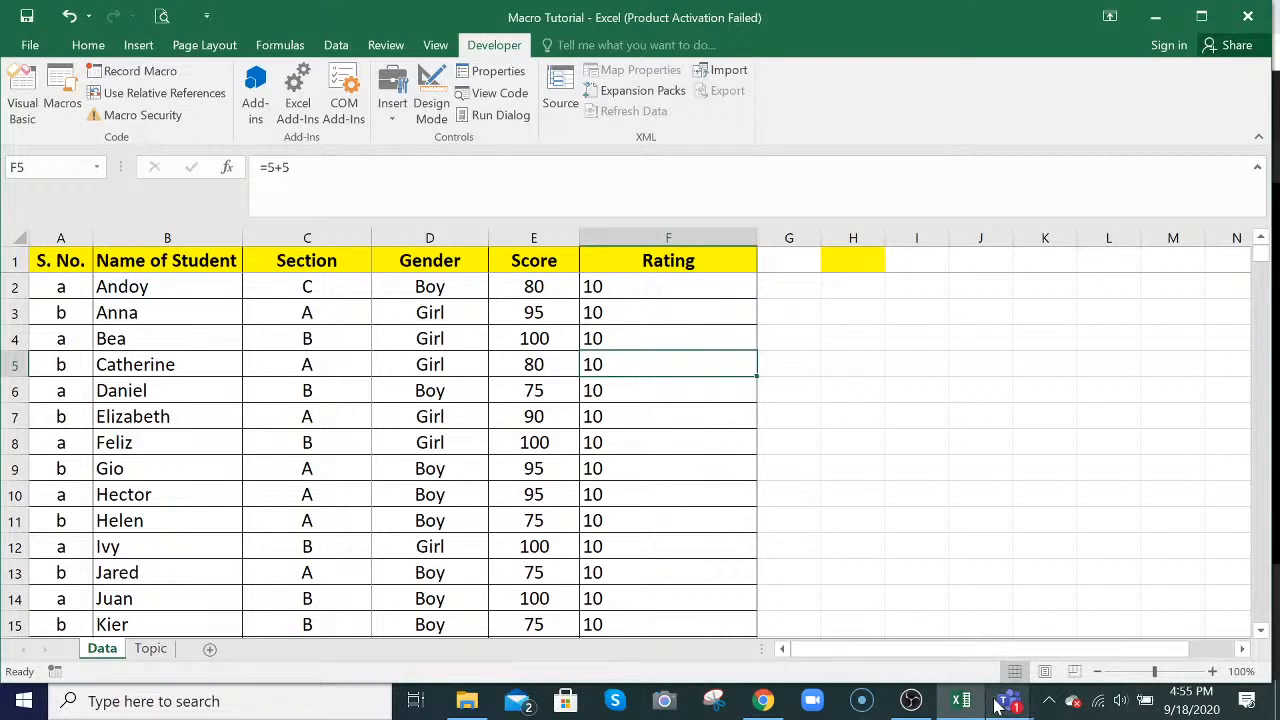
mouse_move(997, 705)
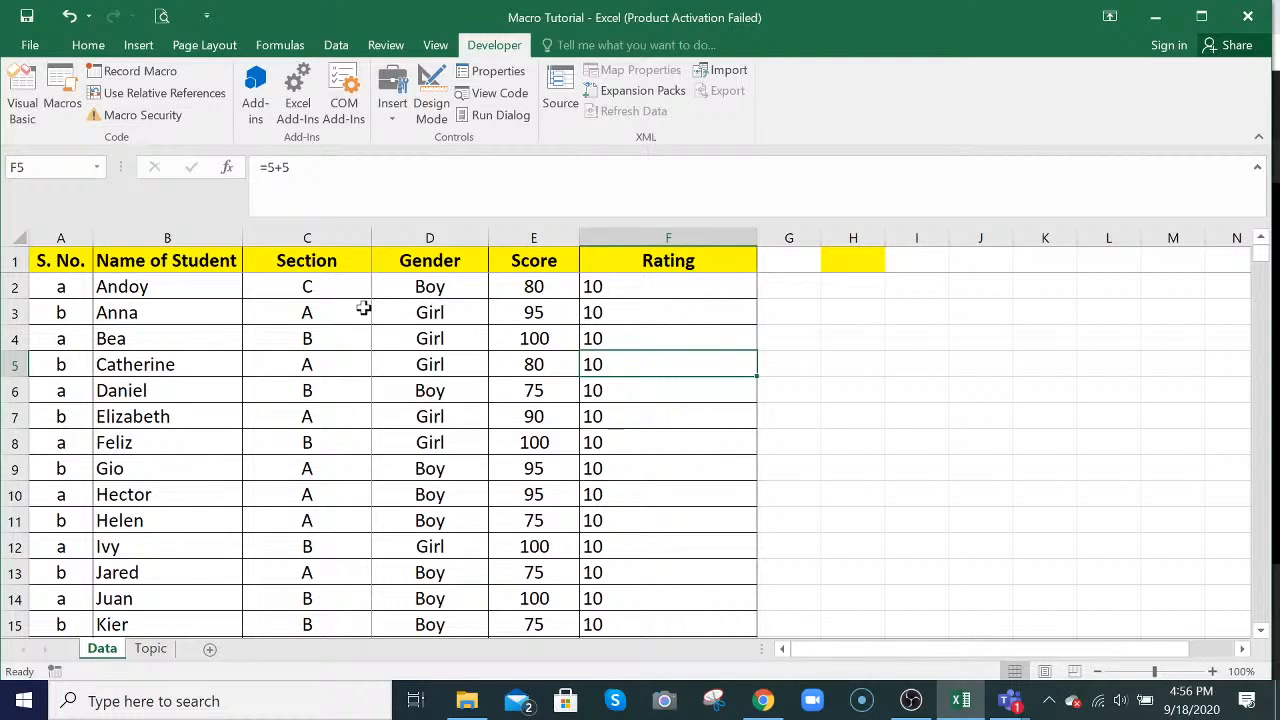
scroll(361, 307, "down", 1)
scroll(360, 304, "up", 1)
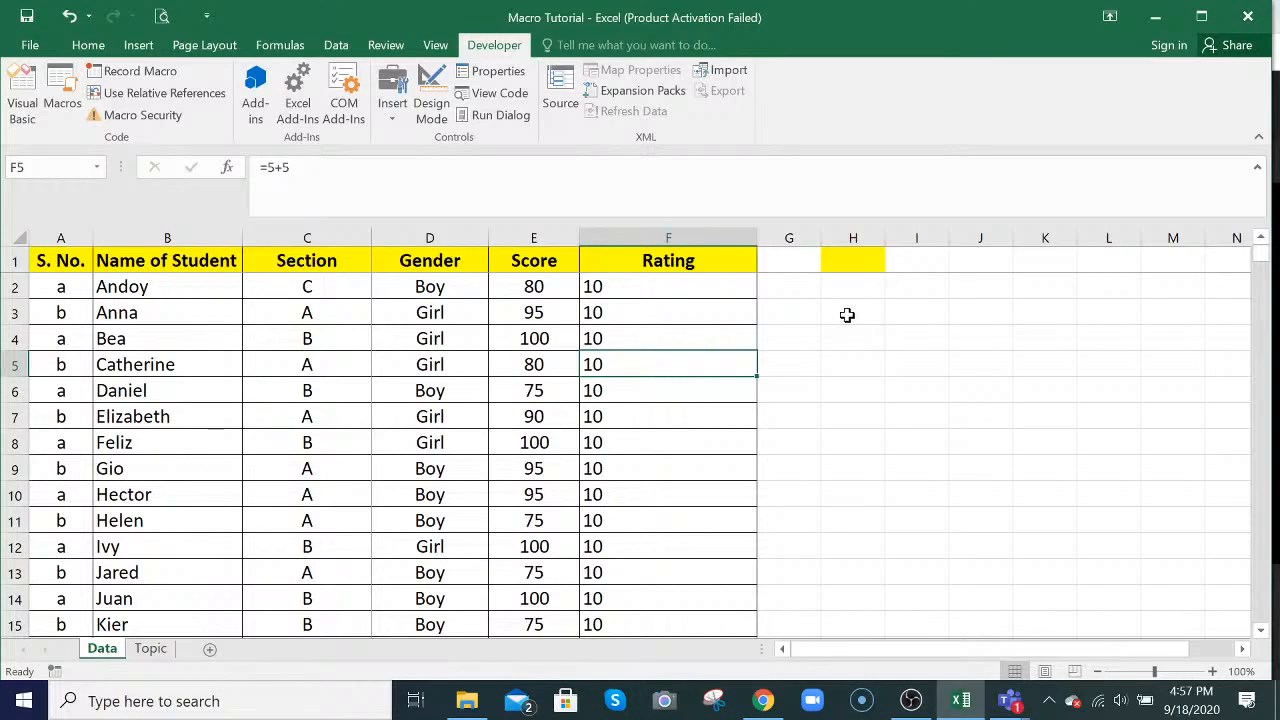
left_click_drag(848, 291, 940, 325)
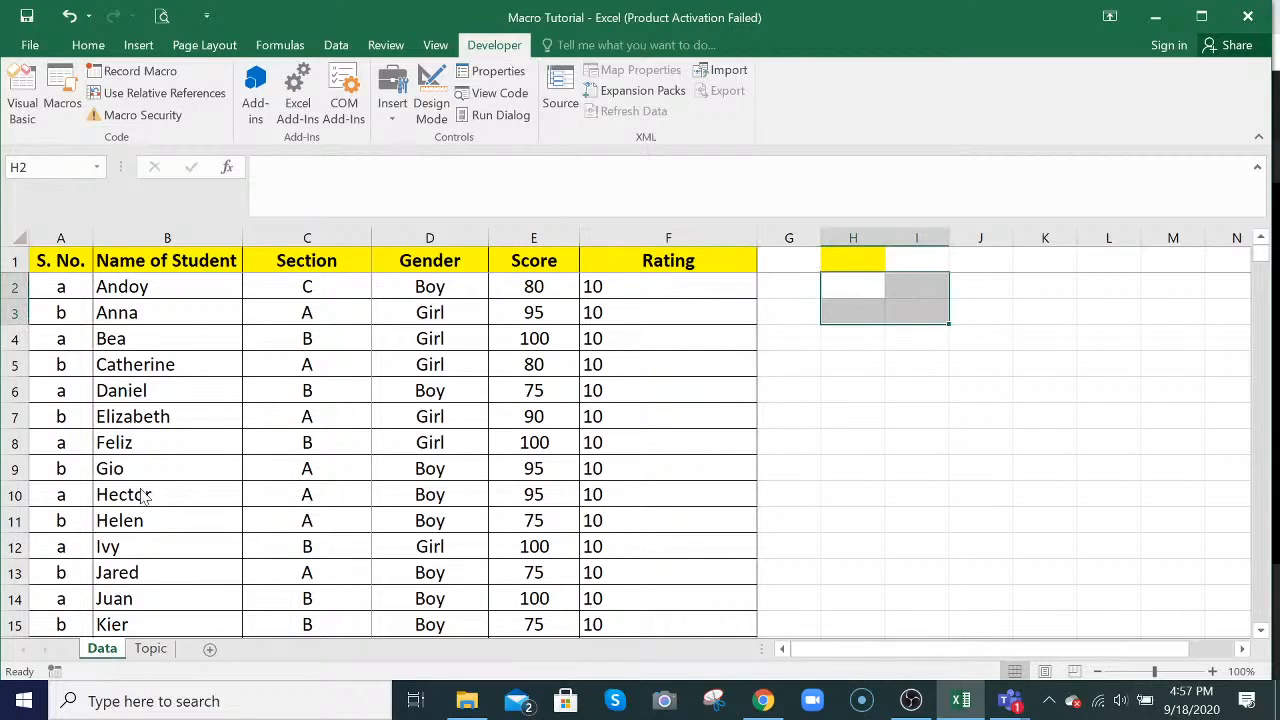
- Insert a new worksheet before the Data sheet and rename it "control button"
right_click(104, 646)
left_click(153, 420)
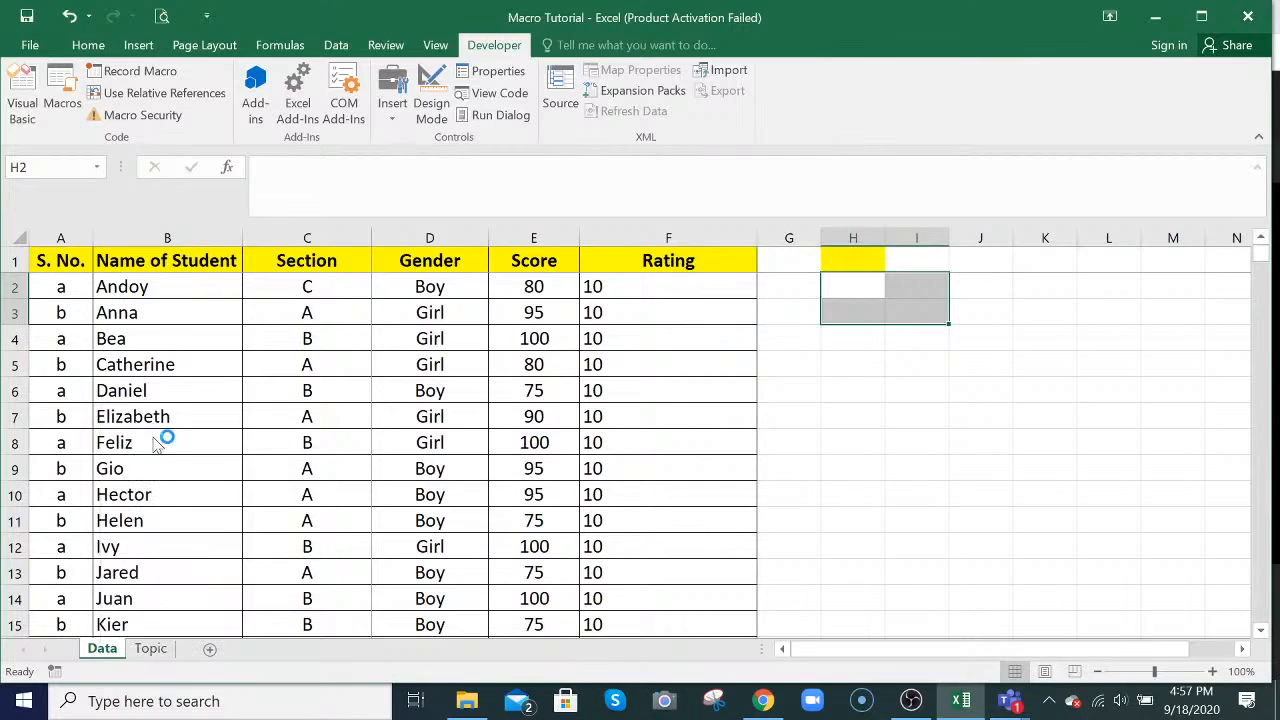
left_click(434, 573)
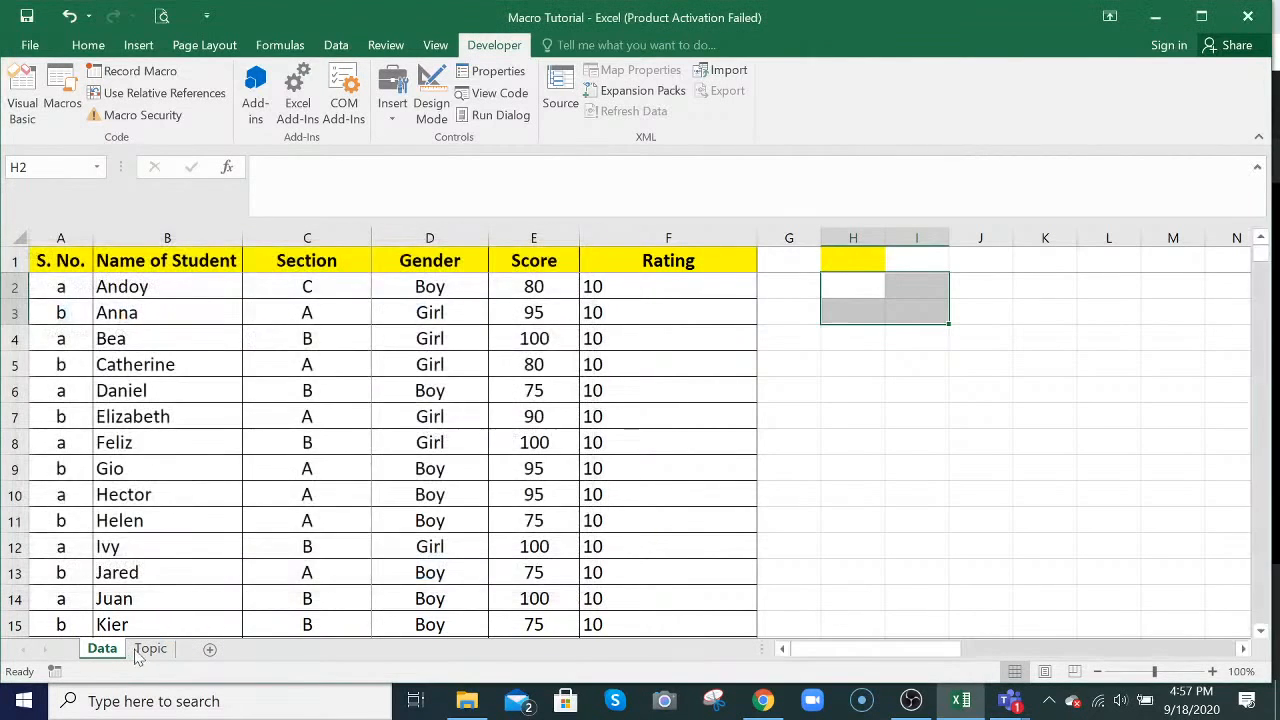
double_click(108, 650)
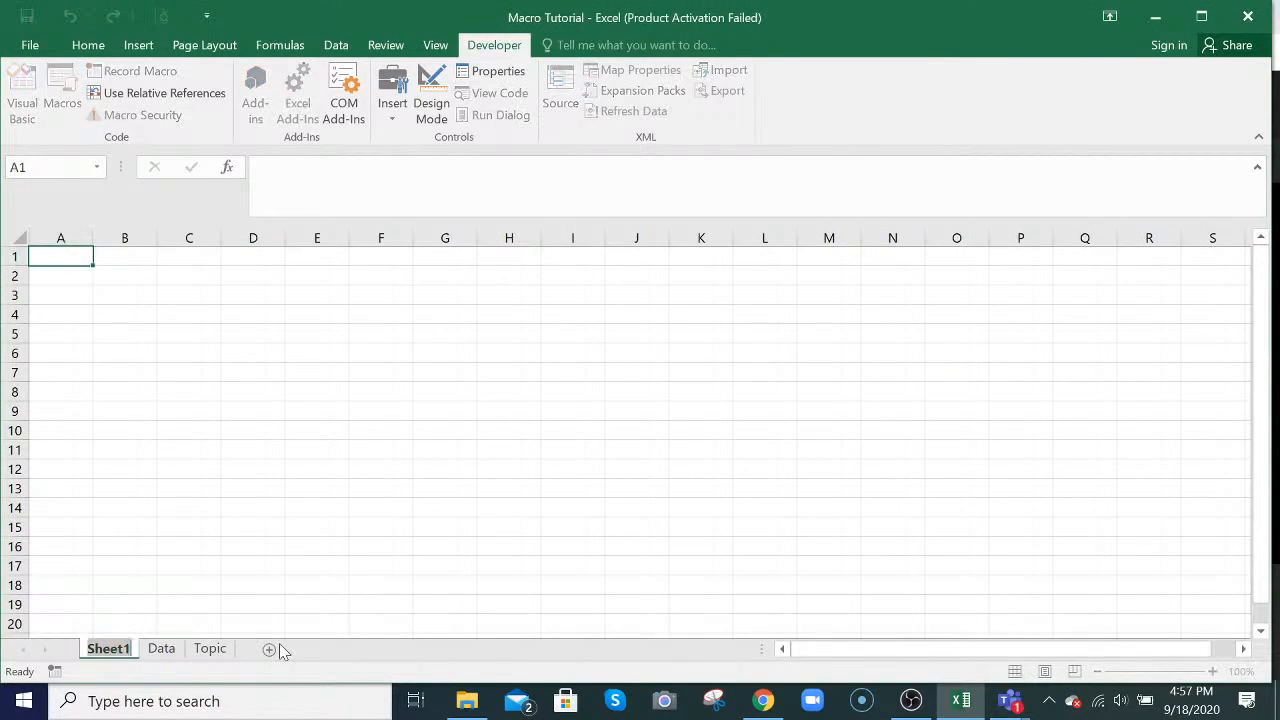
type("control")
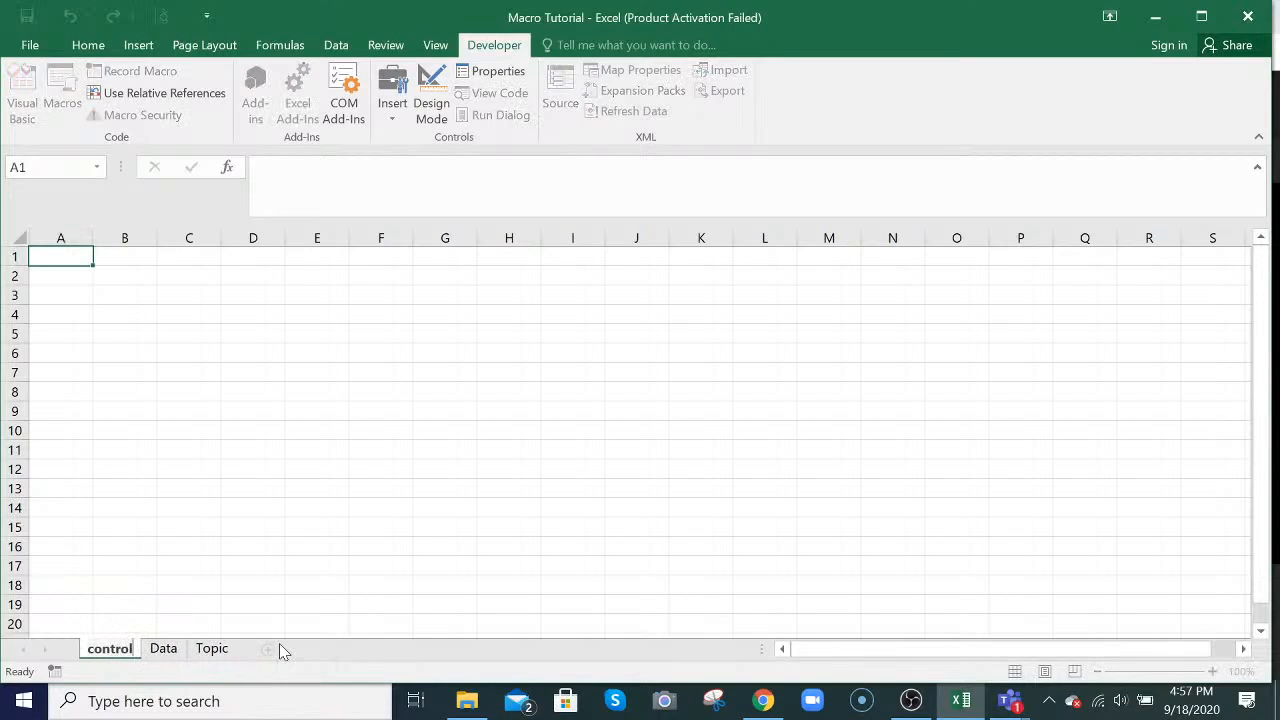
key("Return")
type("button")
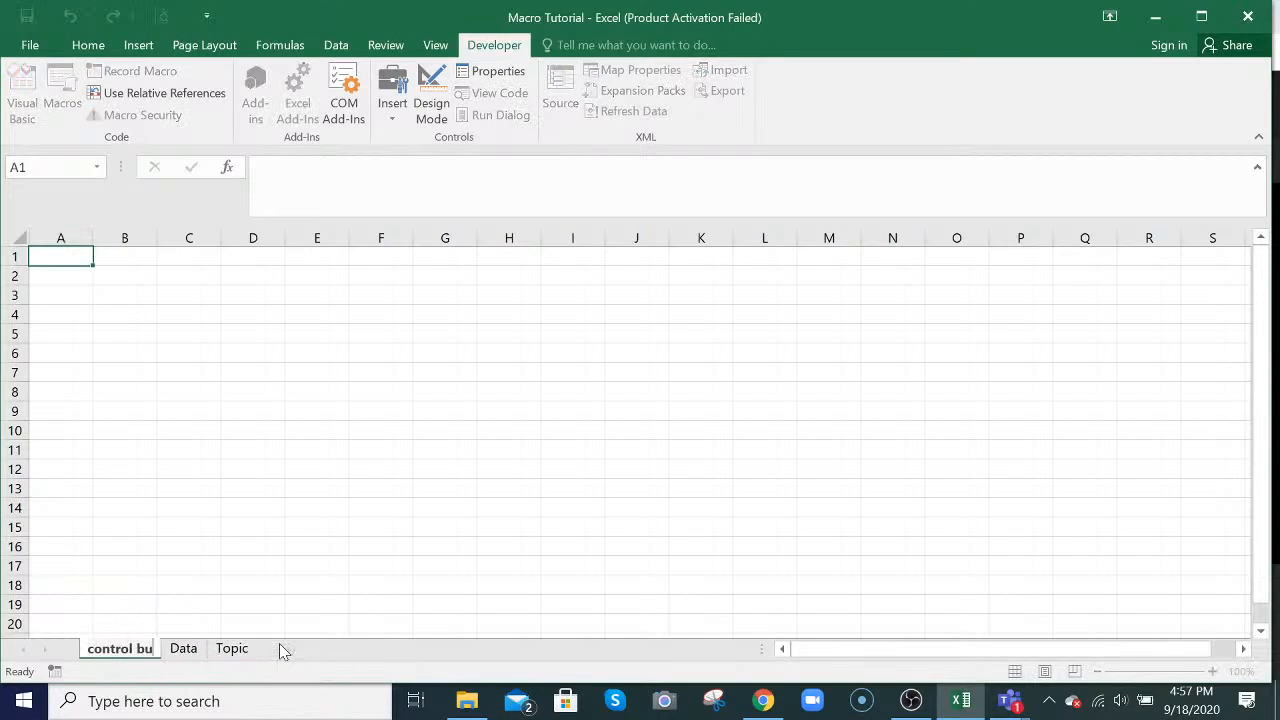
key("Return")
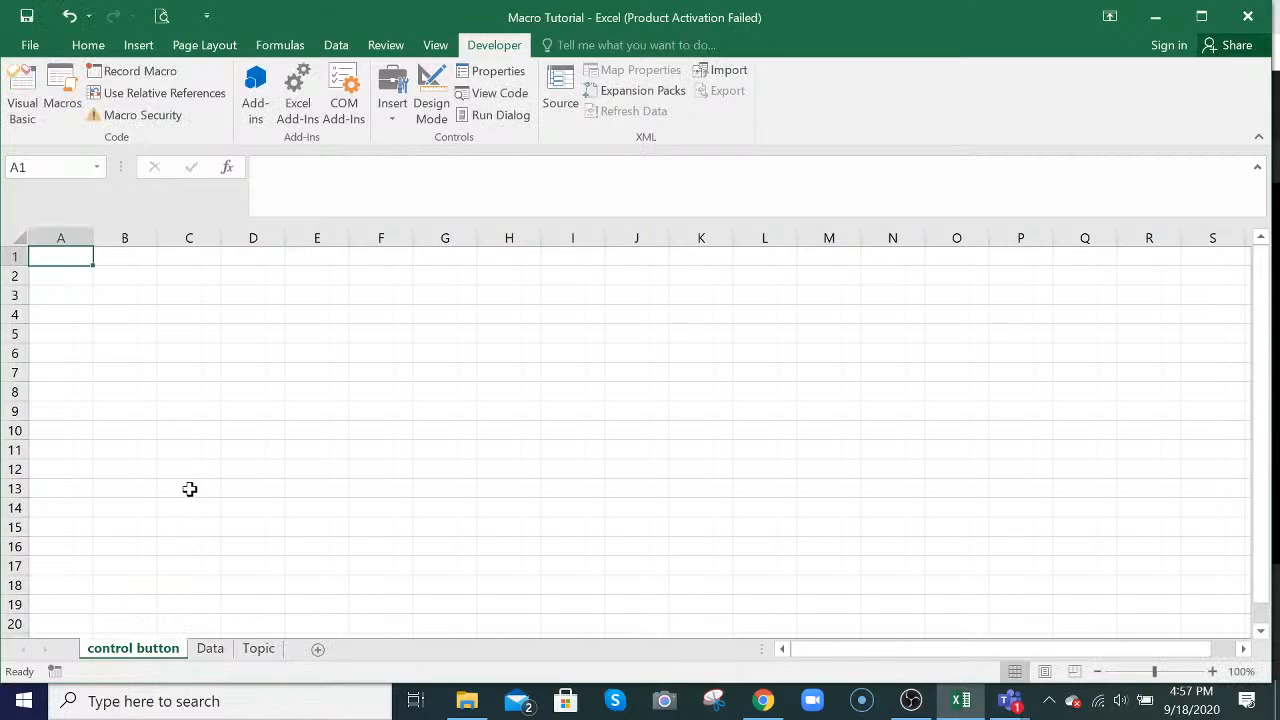
left_click(187, 490)
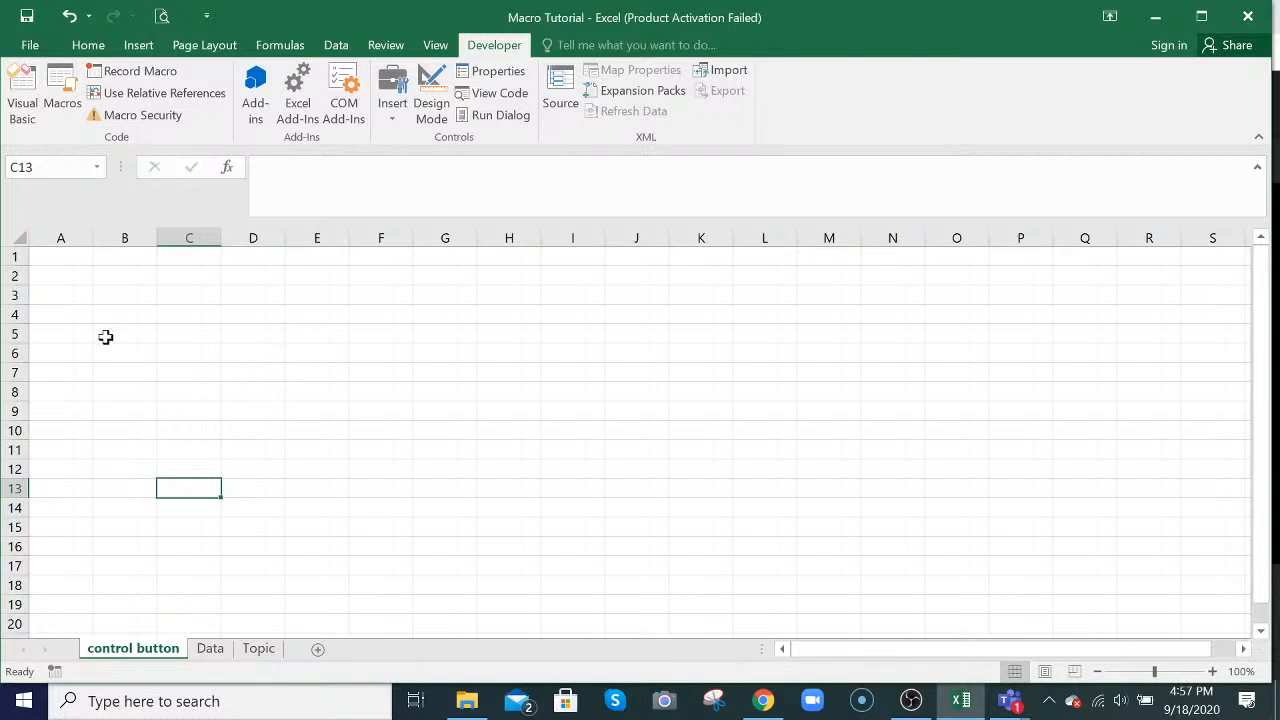
- Draw a form control button across about G3:I4 on the Data sheet and assign TestMacro to it
left_click(214, 648)
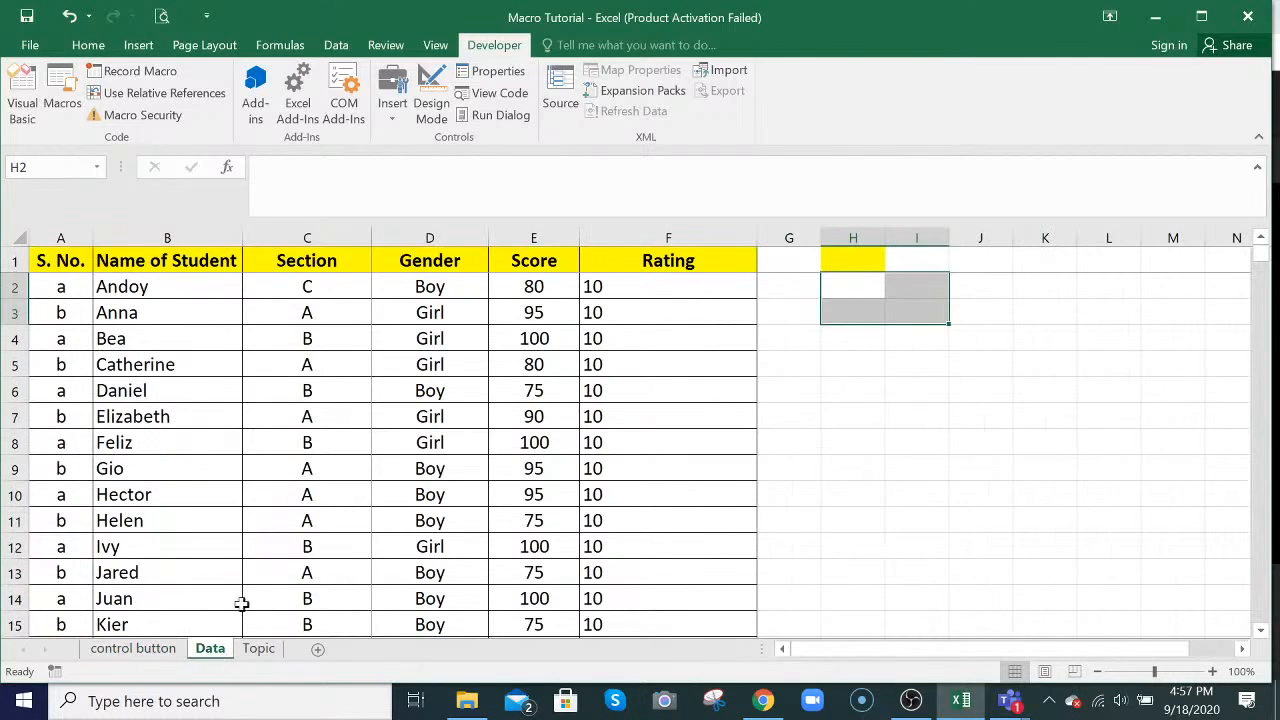
left_click(795, 370)
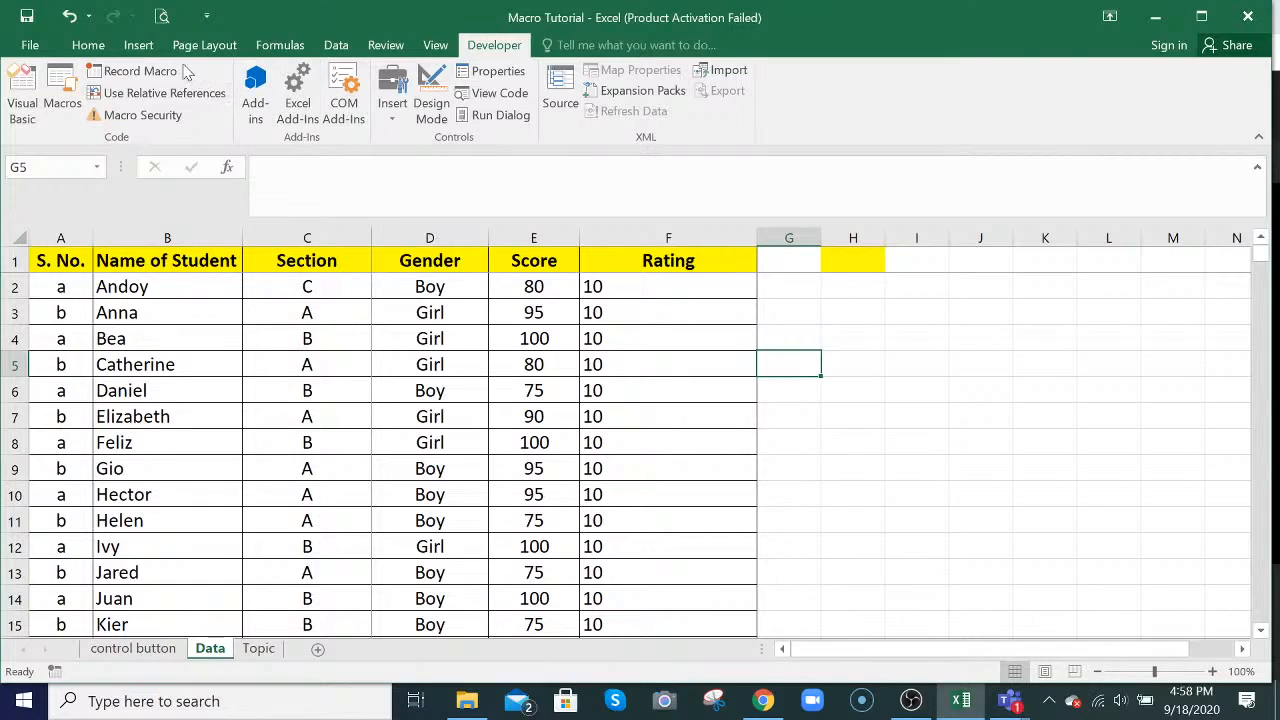
left_click(395, 120)
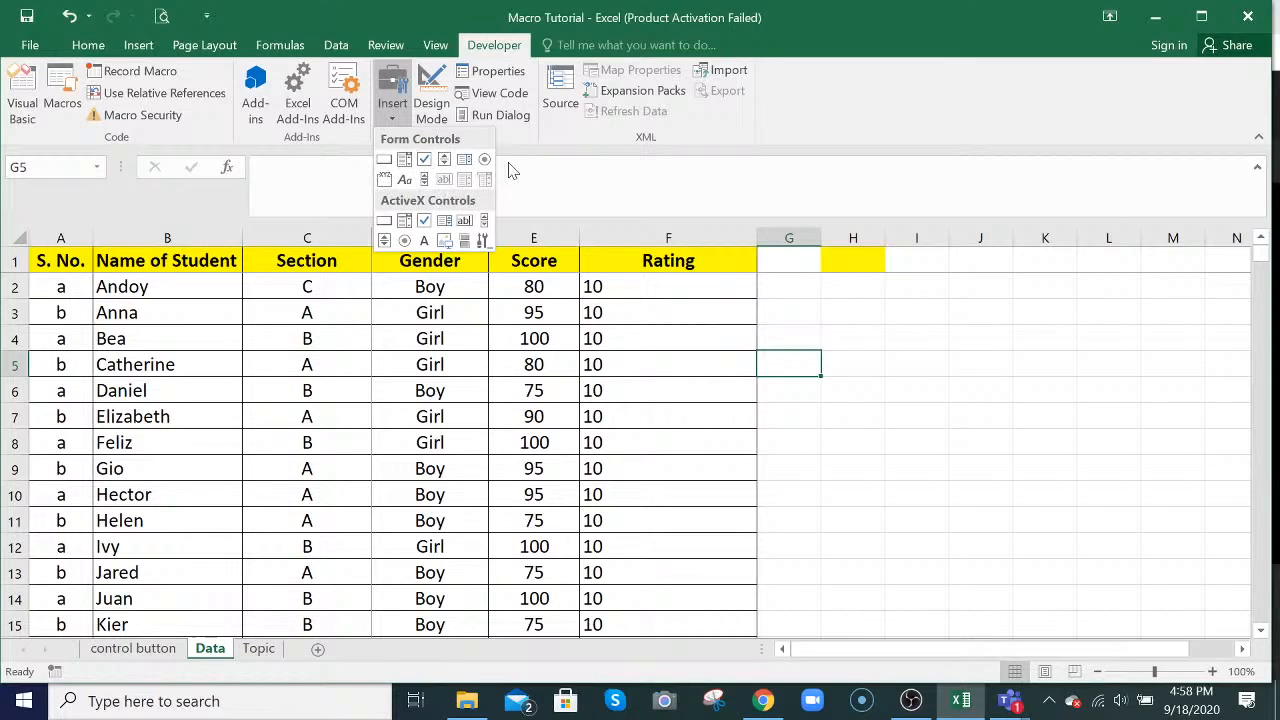
left_click(386, 163)
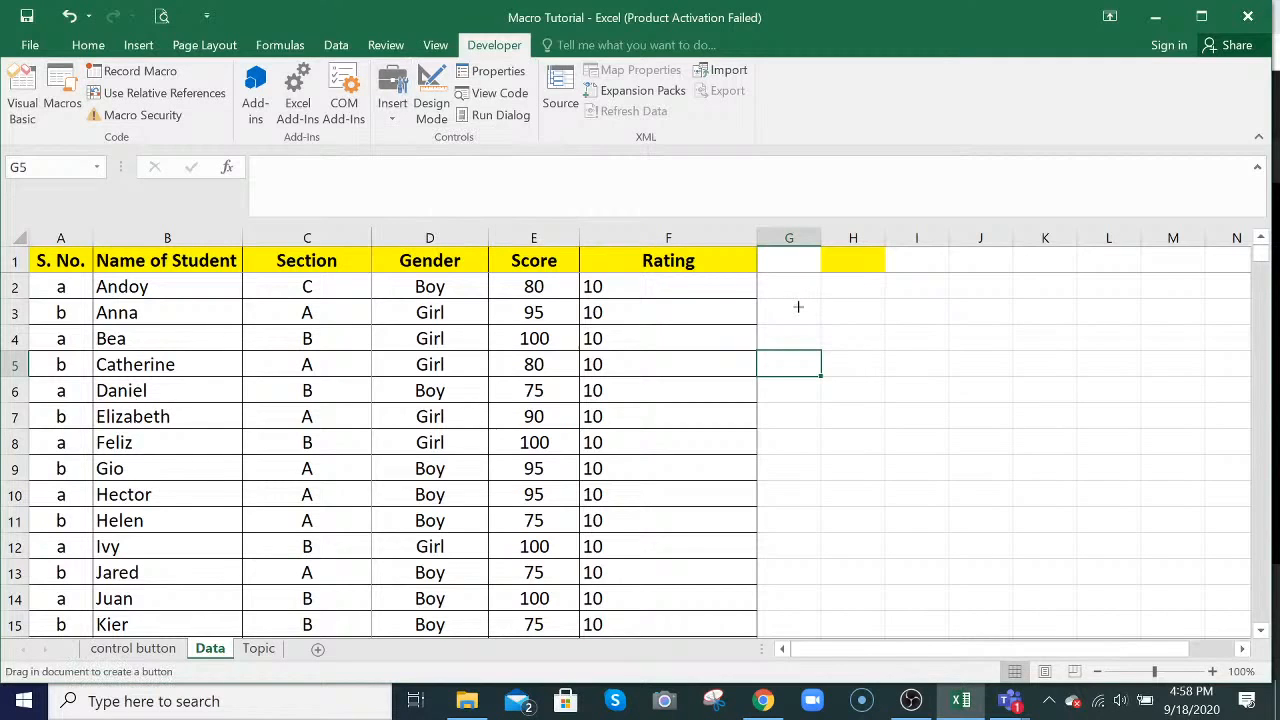
left_click_drag(800, 308, 926, 343)
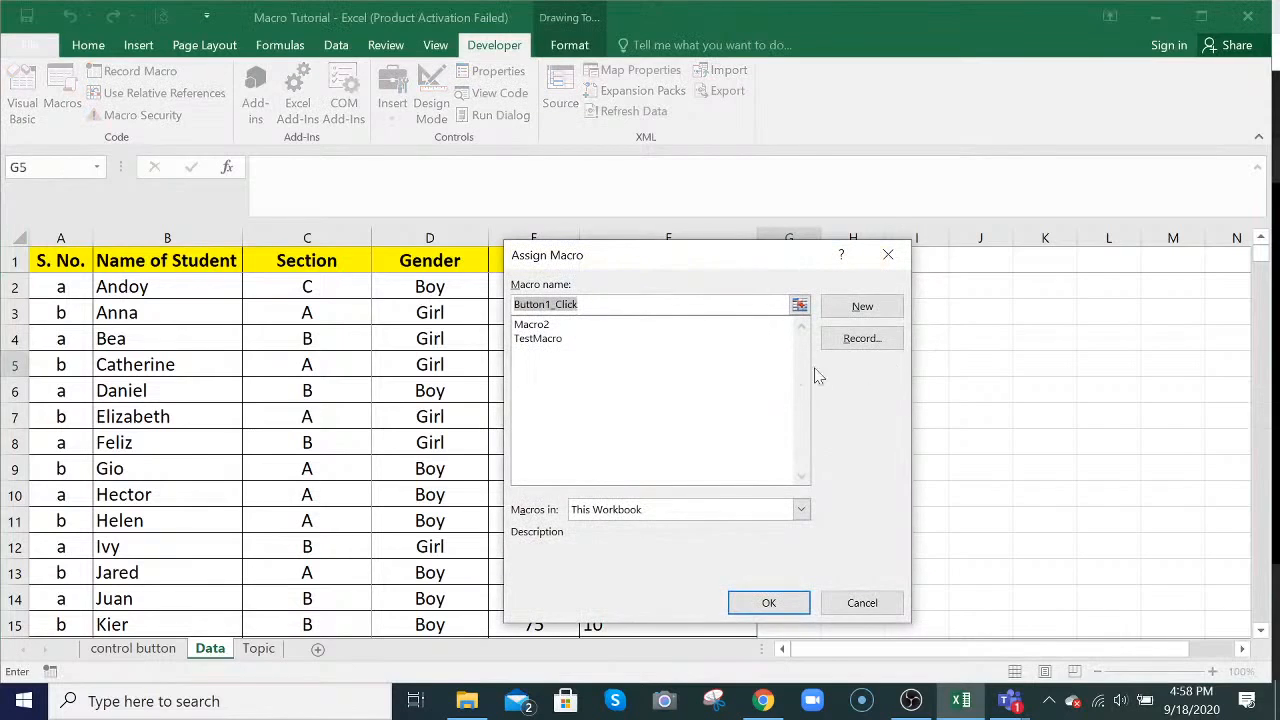
left_click(548, 342)
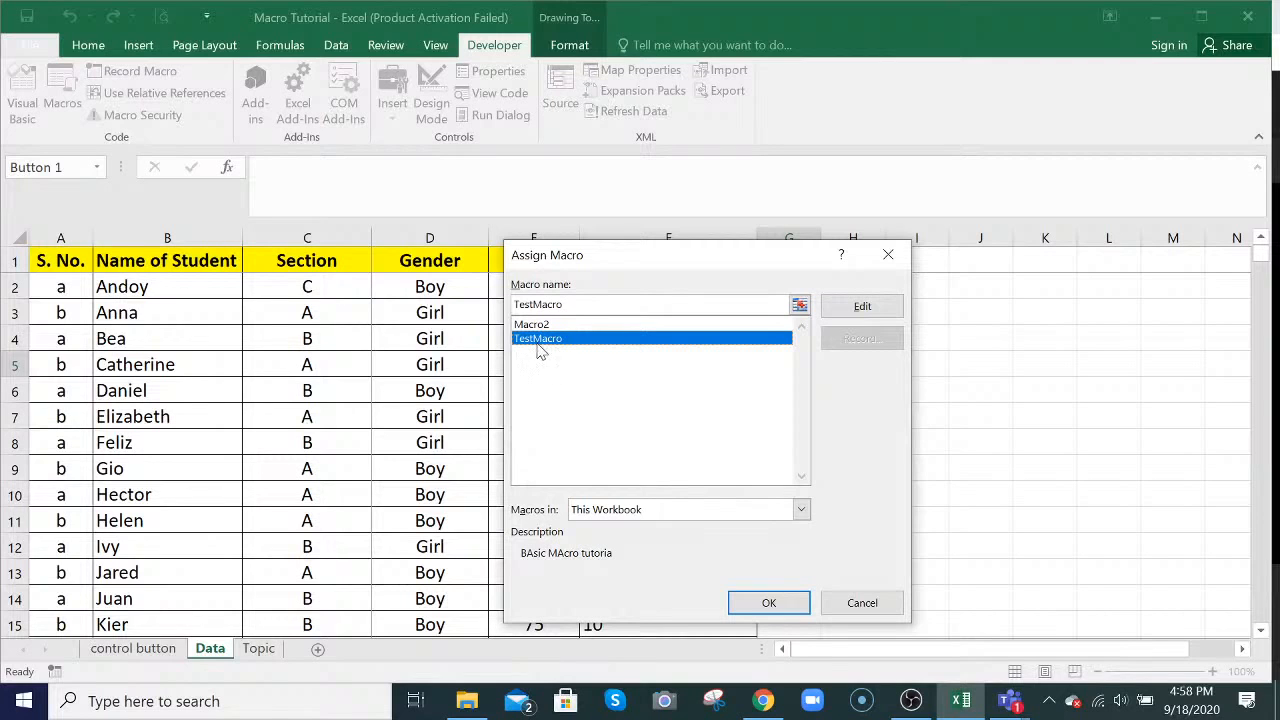
left_click(769, 603)
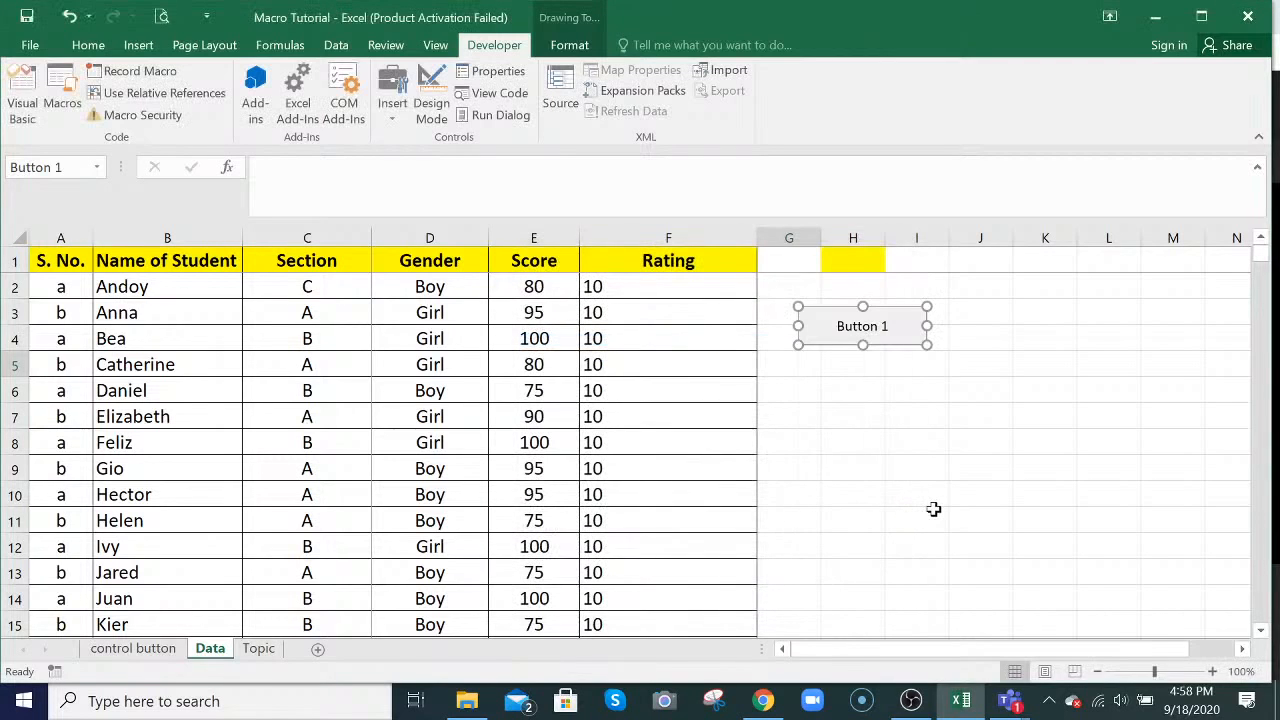
left_click(933, 509)
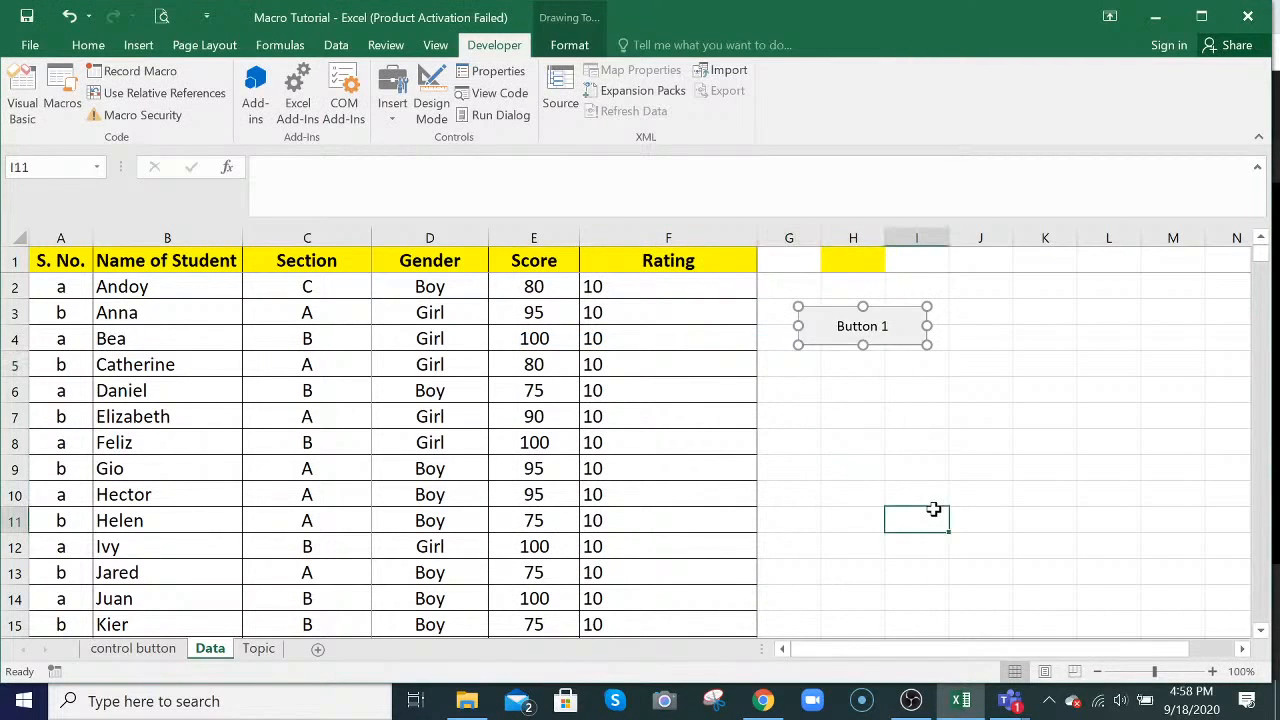
- Reopen the macro assignment of the form button on the Data sheet and confirm TestMacro as its macro
right_click(818, 325)
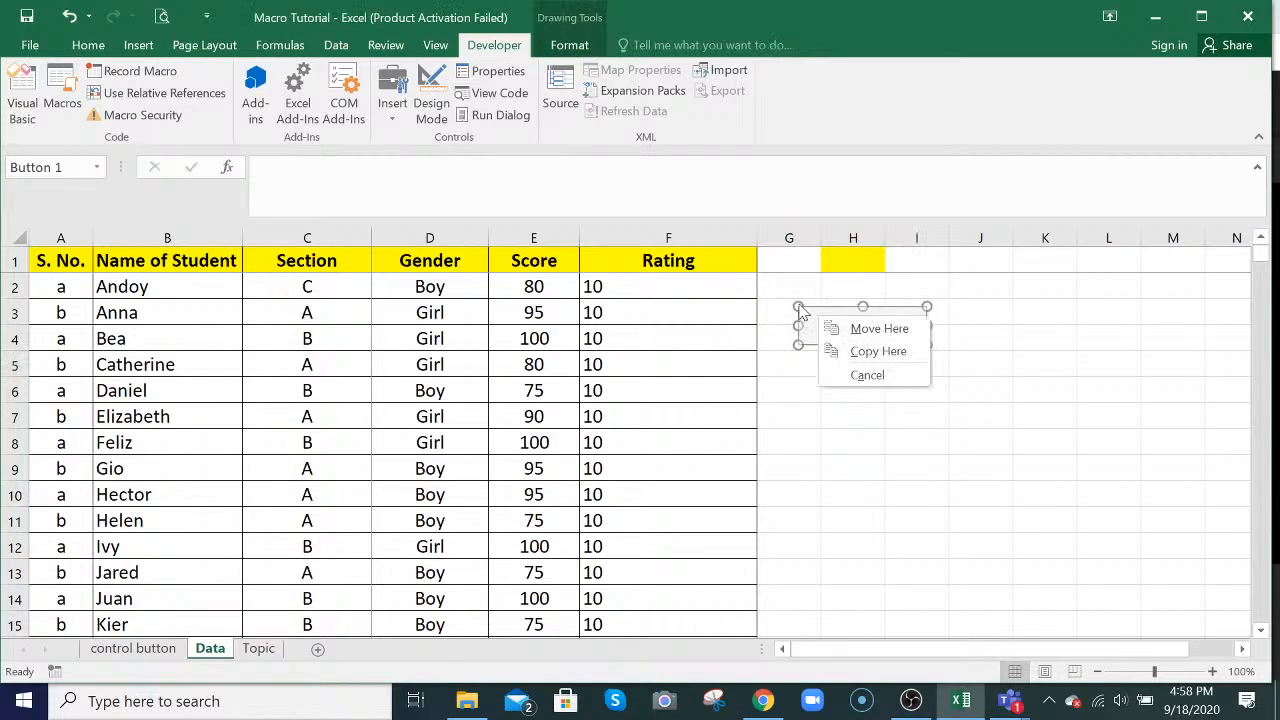
key("Escape")
right_click(800, 305)
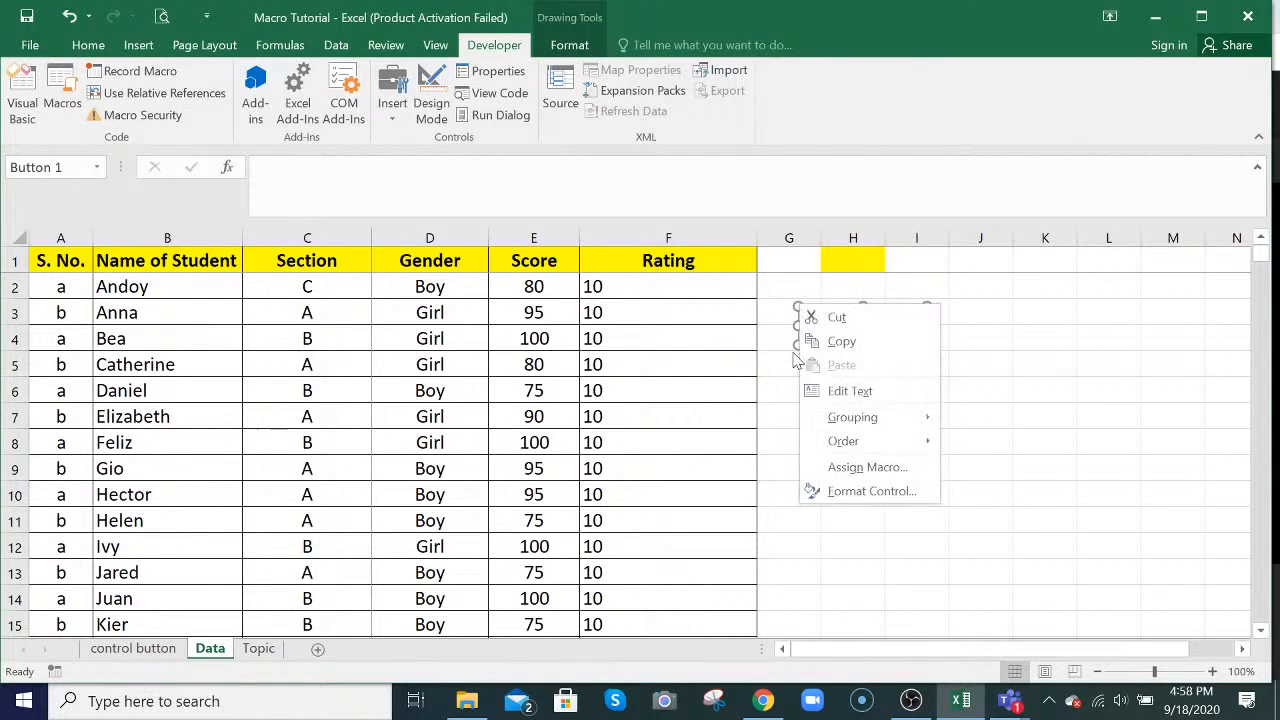
left_click(868, 472)
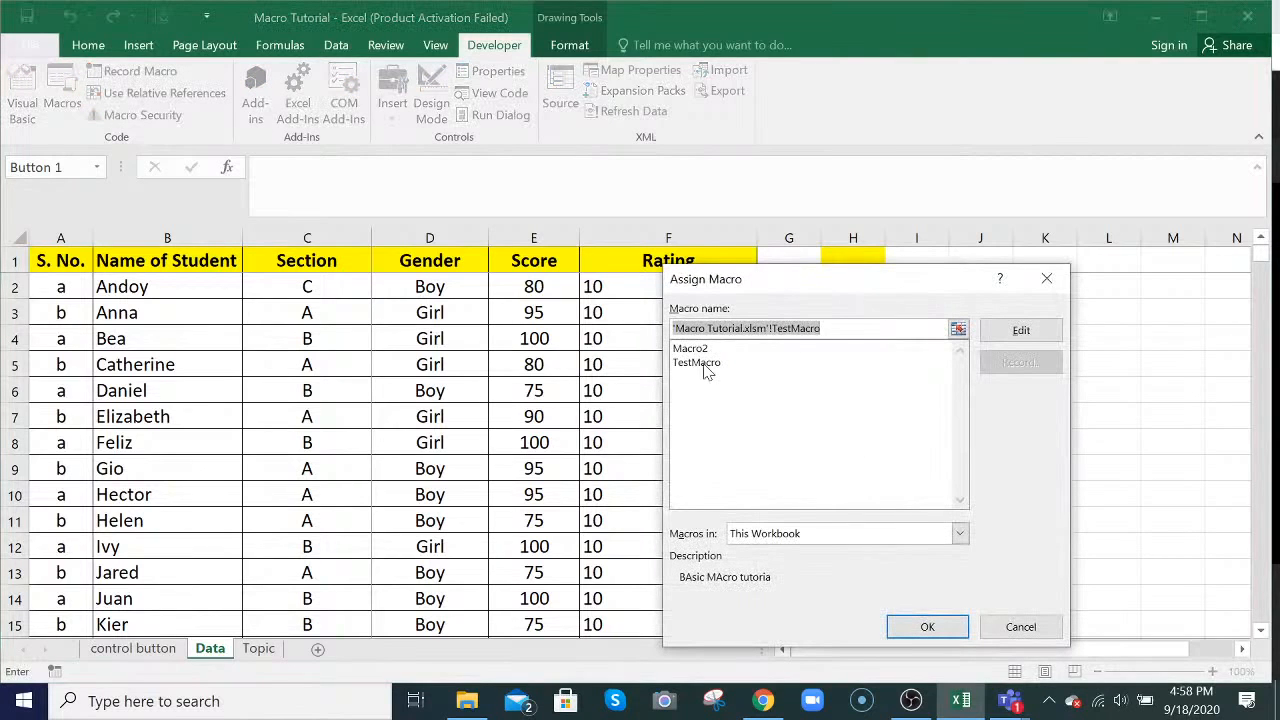
left_click(706, 364)
left_click(920, 626)
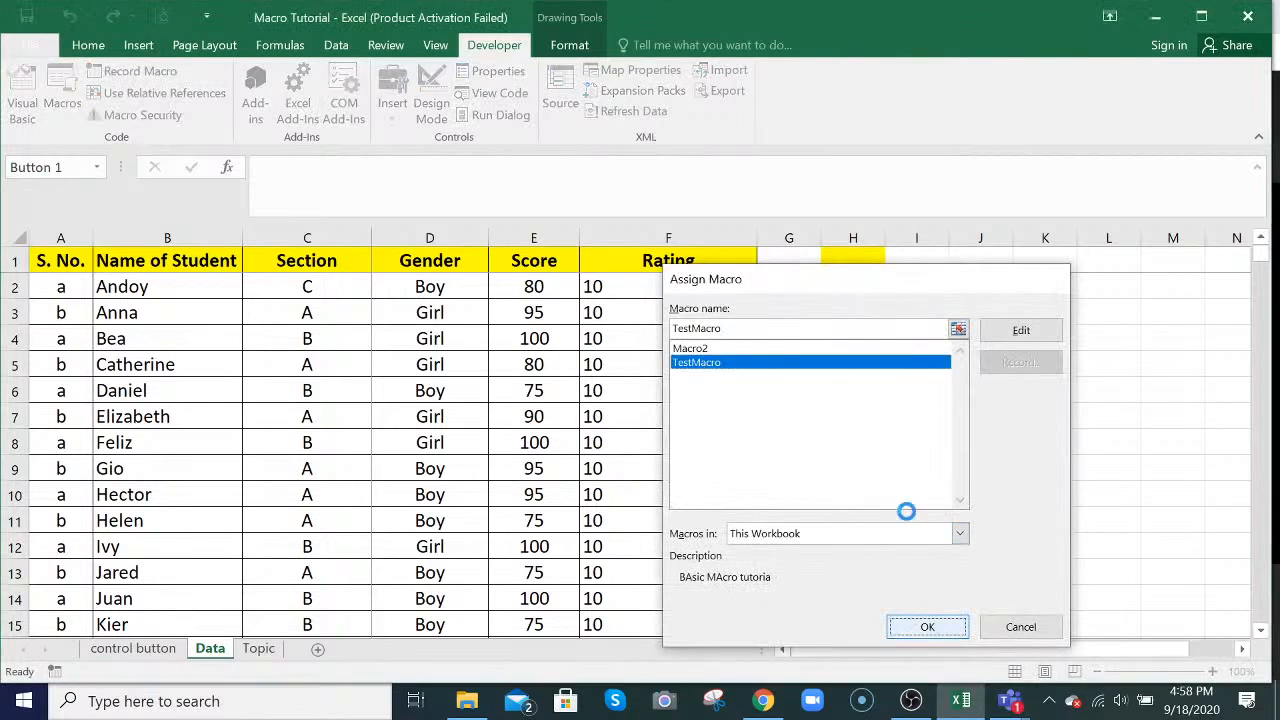
- Delete the caption text "Button 1" from the form button and deselect the button
left_click(1076, 364)
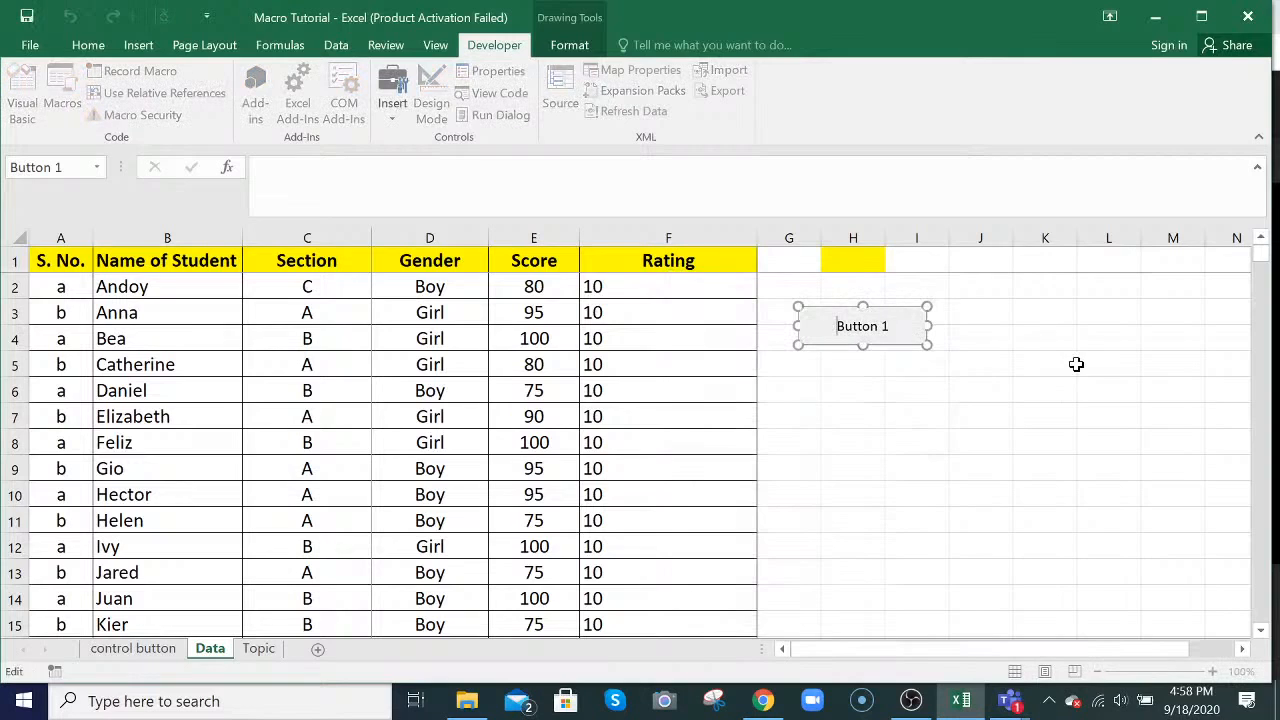
key("Right")
key("Right")
key("Right")
key("Right")
key("Right")
key("Right")
key("BackSpace")
key("BackSpace")
key("BackSpace")
key("BackSpace")
key("BackSpace")
key("BackSpace")
key("BackSpace")
key("BackSpace")
left_click(919, 396)
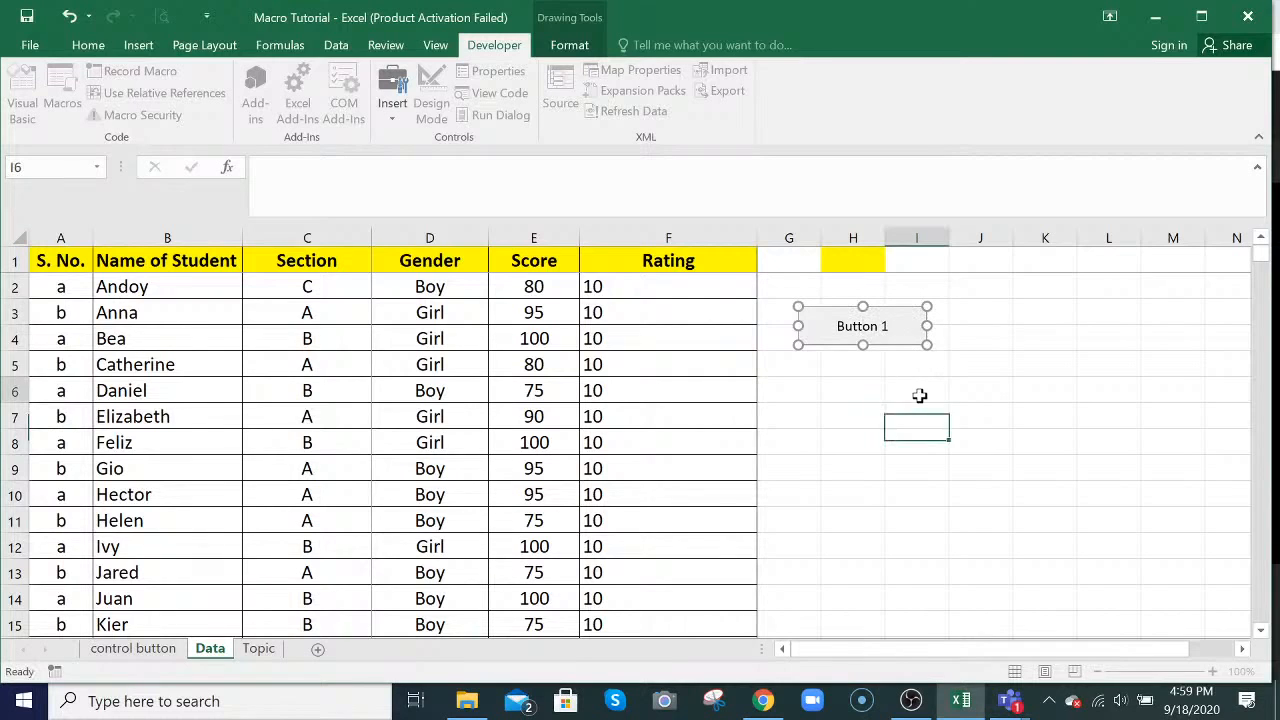
left_click(827, 314, "ctrl")
right_click(813, 320)
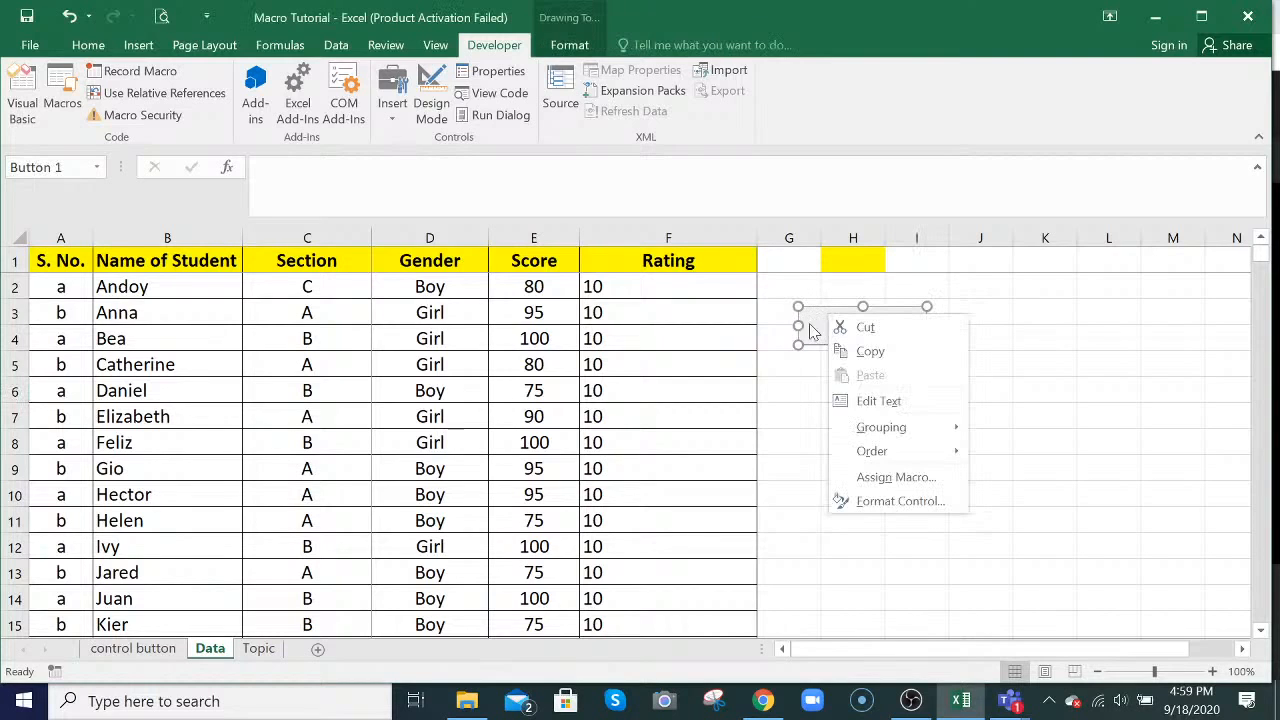
key("Escape")
left_click(866, 404)
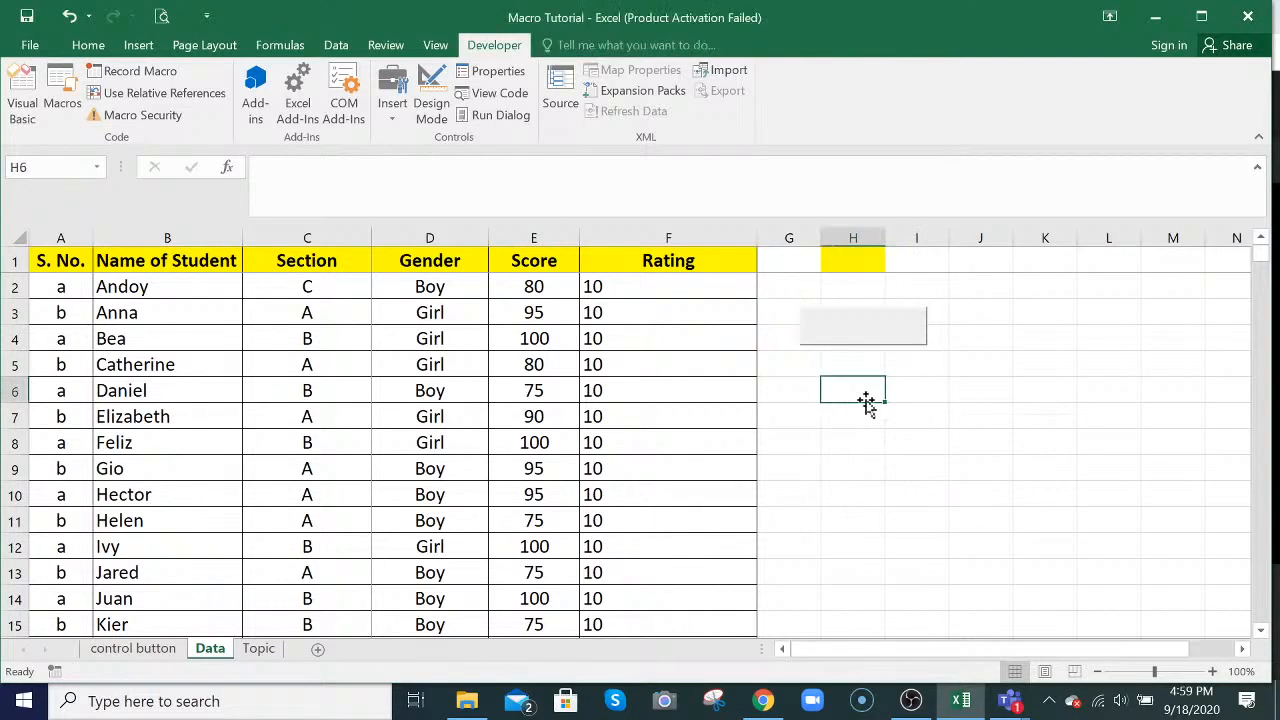
- Set the caption of the blank form button on the Data sheet to "Test" and deselect the button
left_click(822, 324, "ctrl")
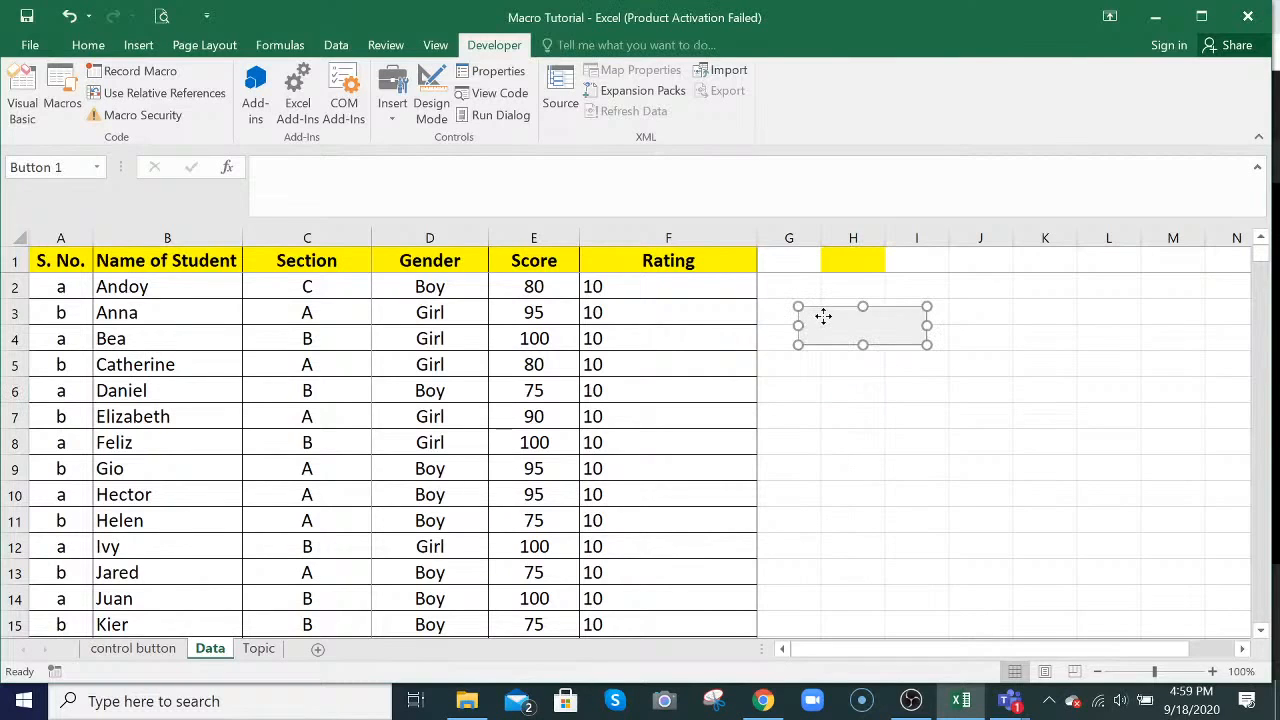
right_click(822, 316)
left_click(858, 403)
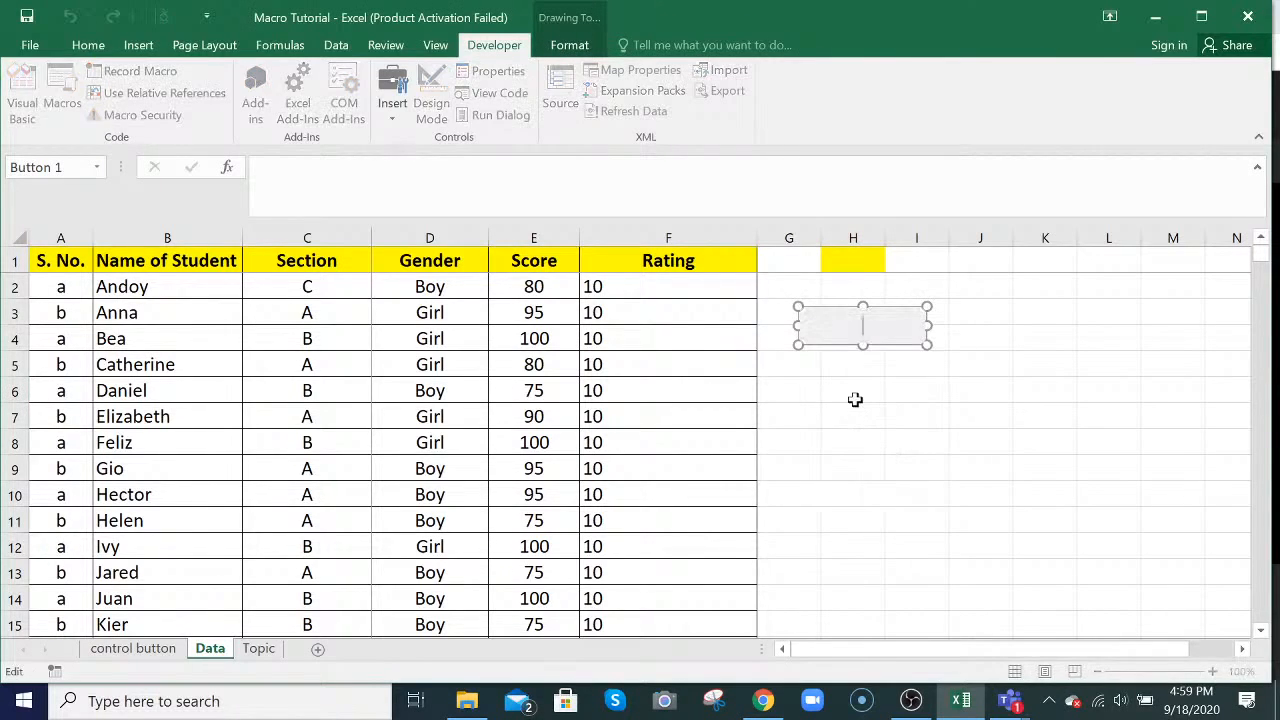
type("Test")
left_click(894, 420)
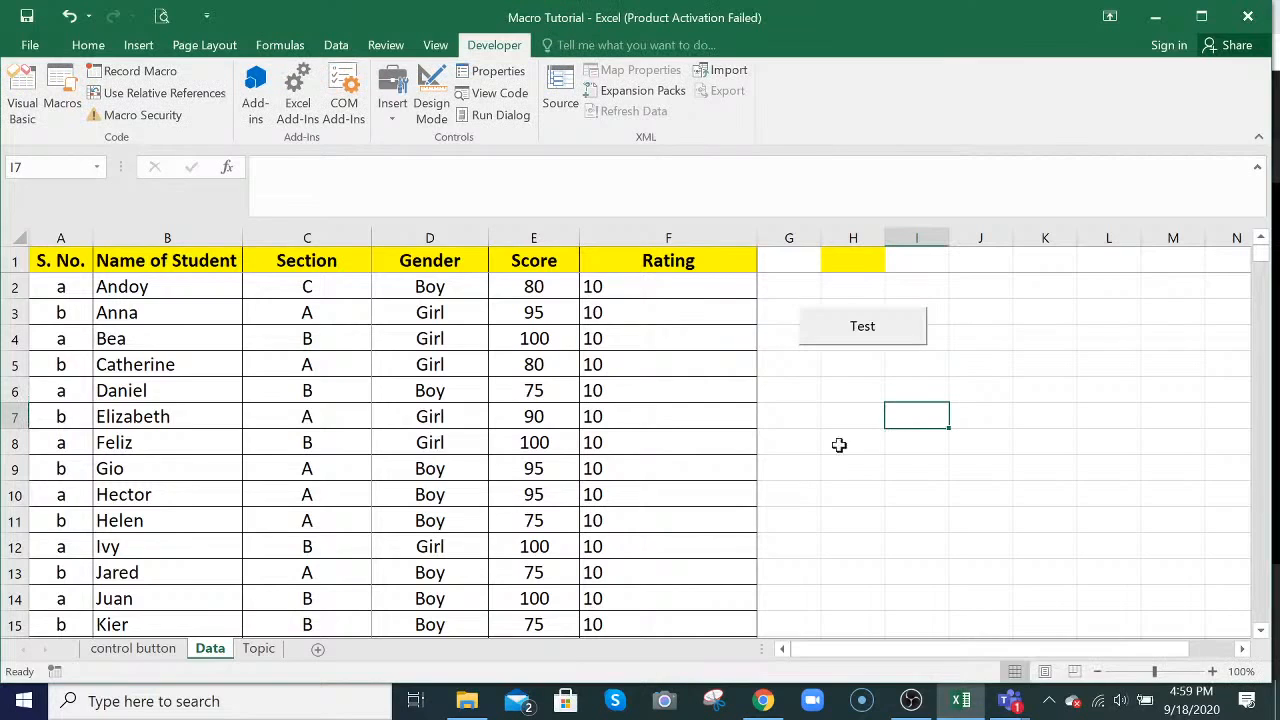
- Cut the Test button from the Data sheet and paste it at cell C4 of the control button sheet
left_click(814, 312, "ctrl")
right_click(814, 312)
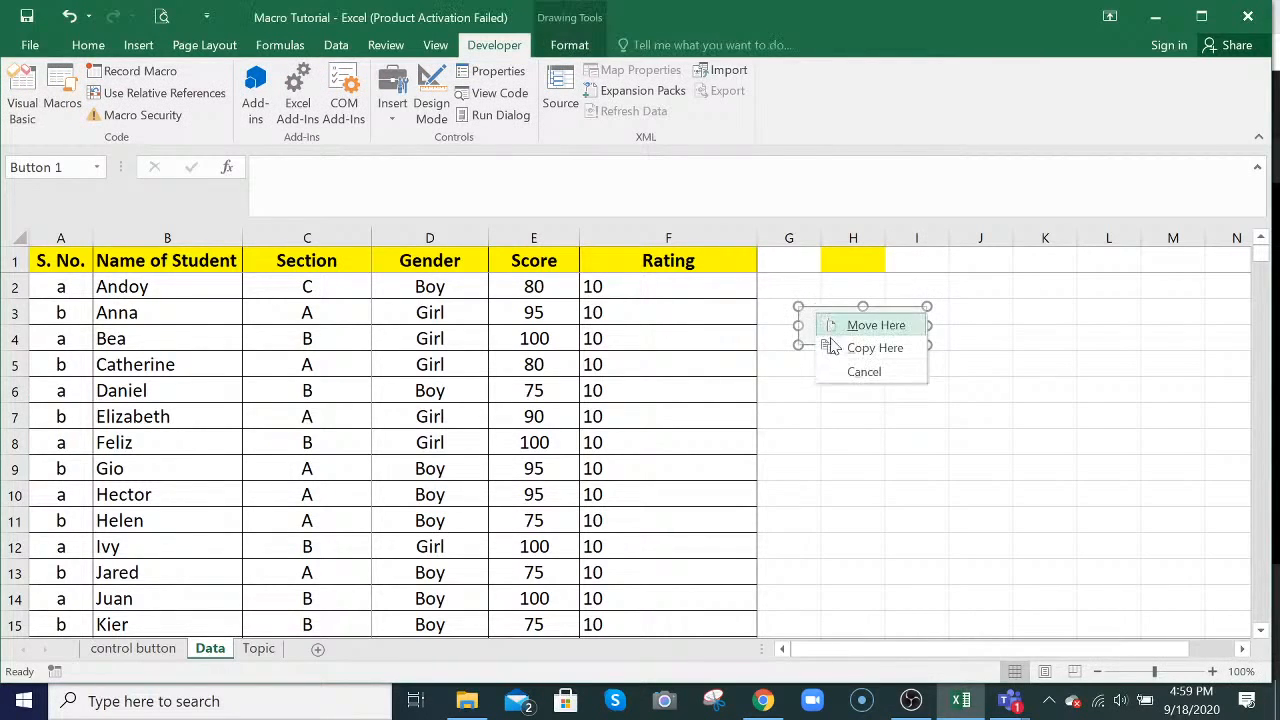
left_click(822, 372)
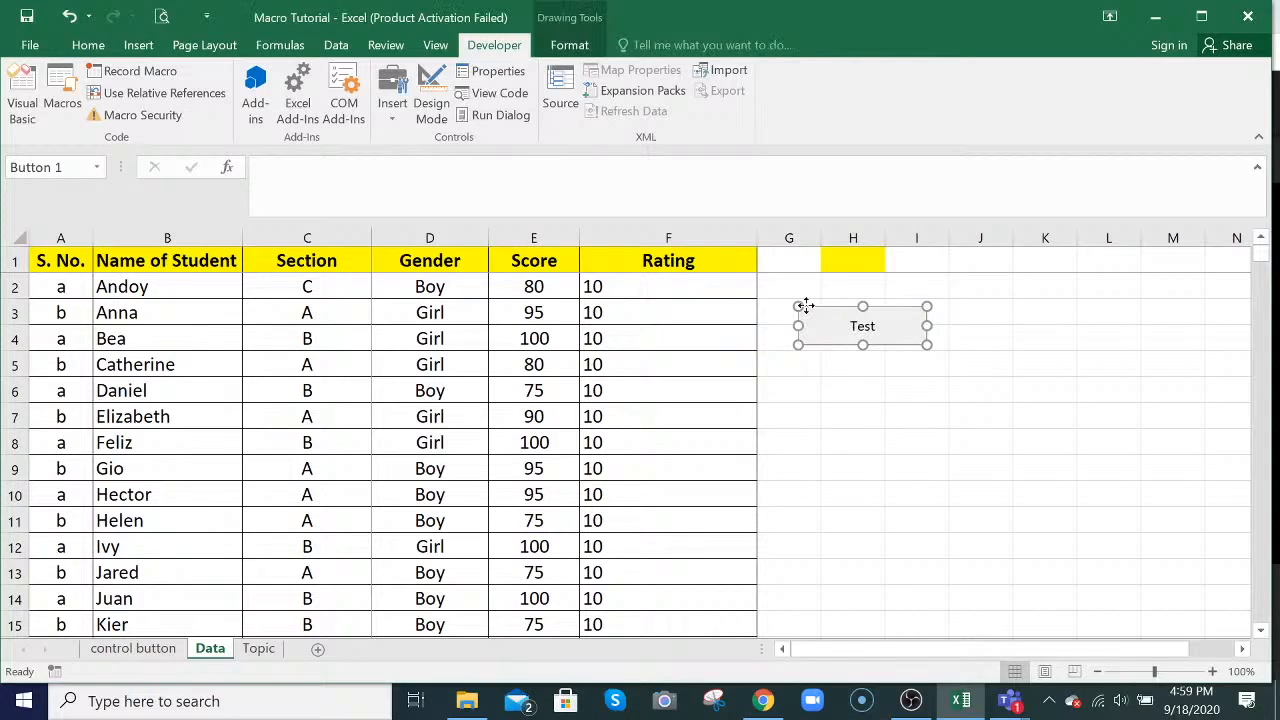
right_click(805, 305)
key("Escape")
right_click(801, 307)
left_click(842, 320)
left_click(133, 648)
left_click(195, 335)
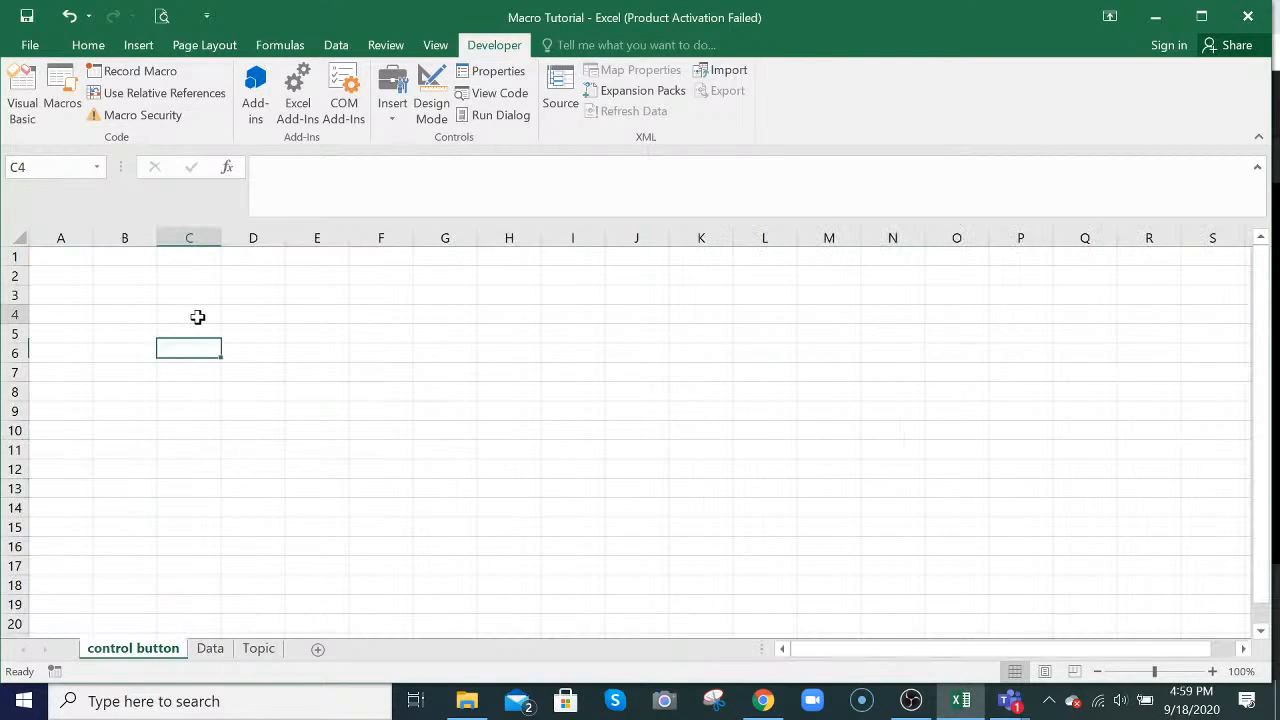
left_click(197, 317)
key("ctrl+v")
key("Escape")
left_click(377, 411)
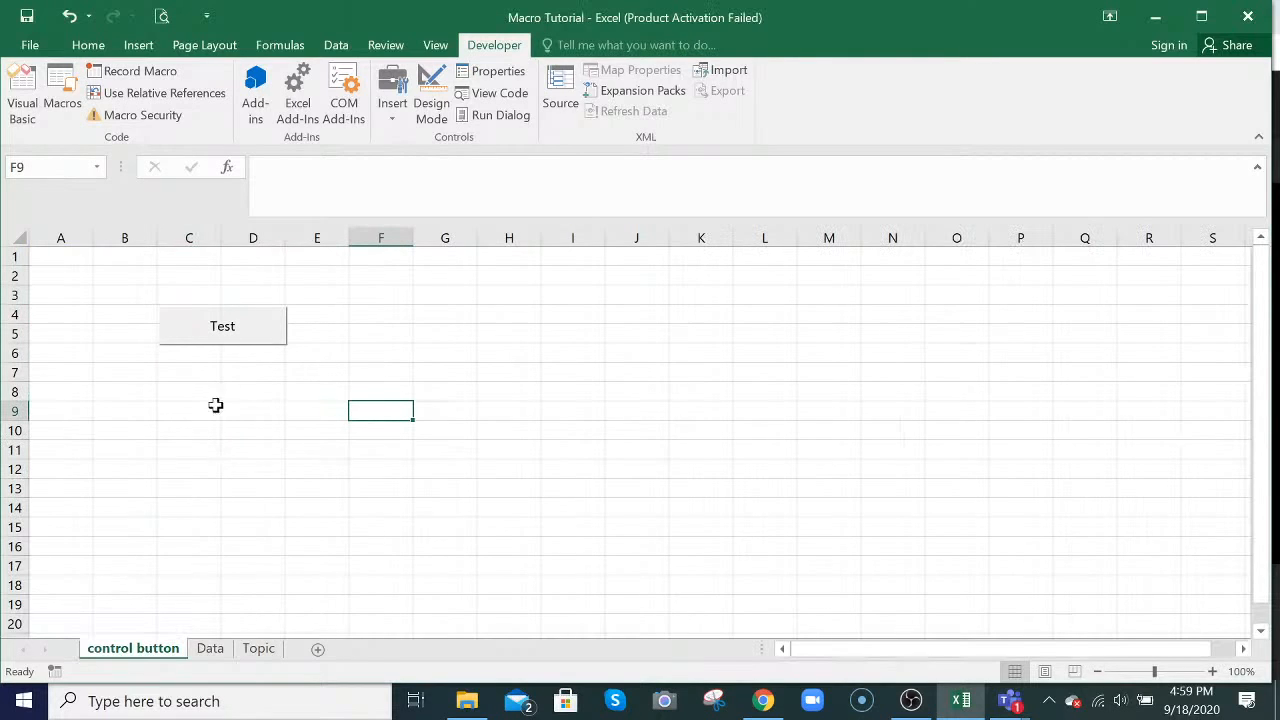
- Remove the fill colour from all cells of the Data sheet
left_click(210, 649)
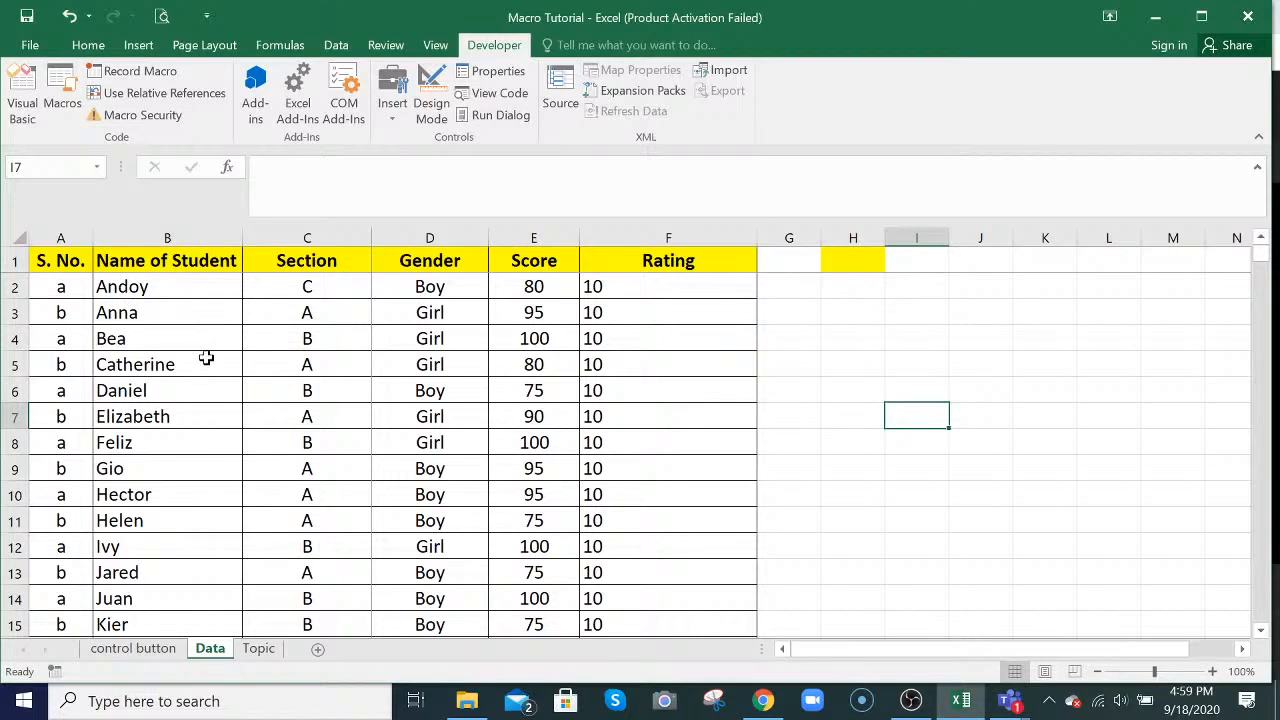
scroll(270, 490, "down", 5)
scroll(180, 575, "up", 1)
scroll(450, 440, "up", 5)
left_click(33, 261)
left_click(18, 240)
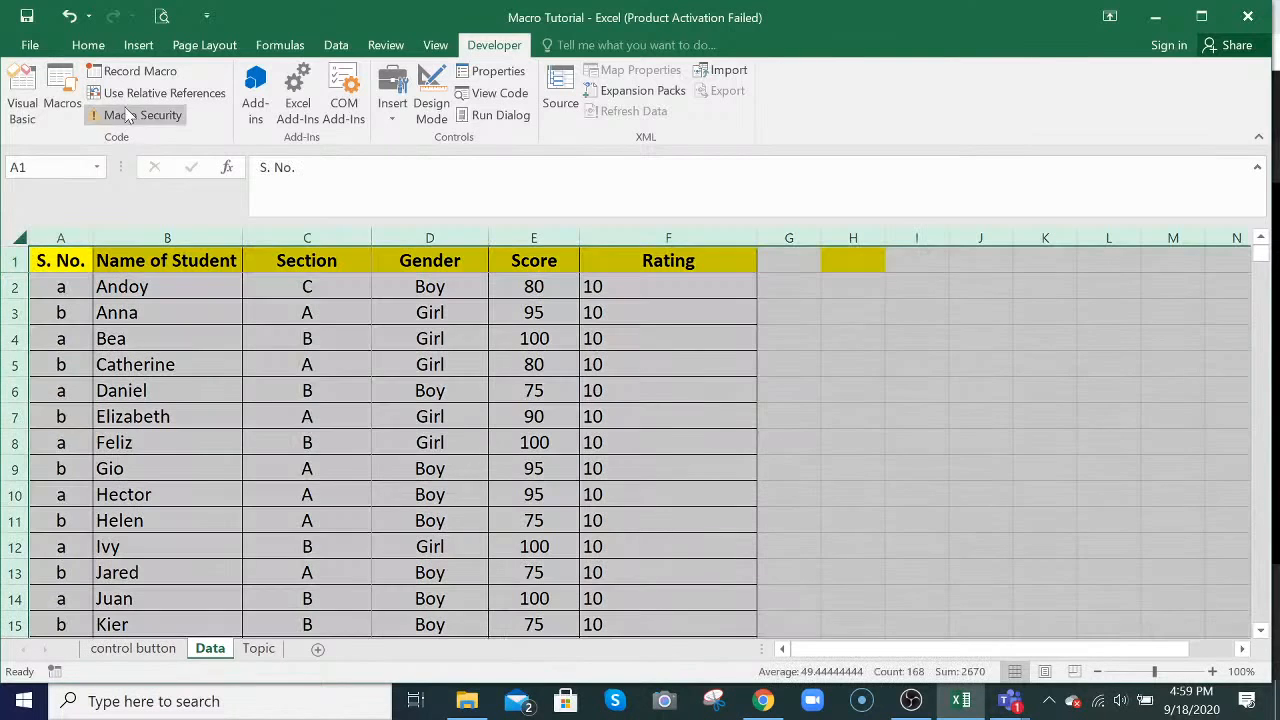
left_click(88, 45)
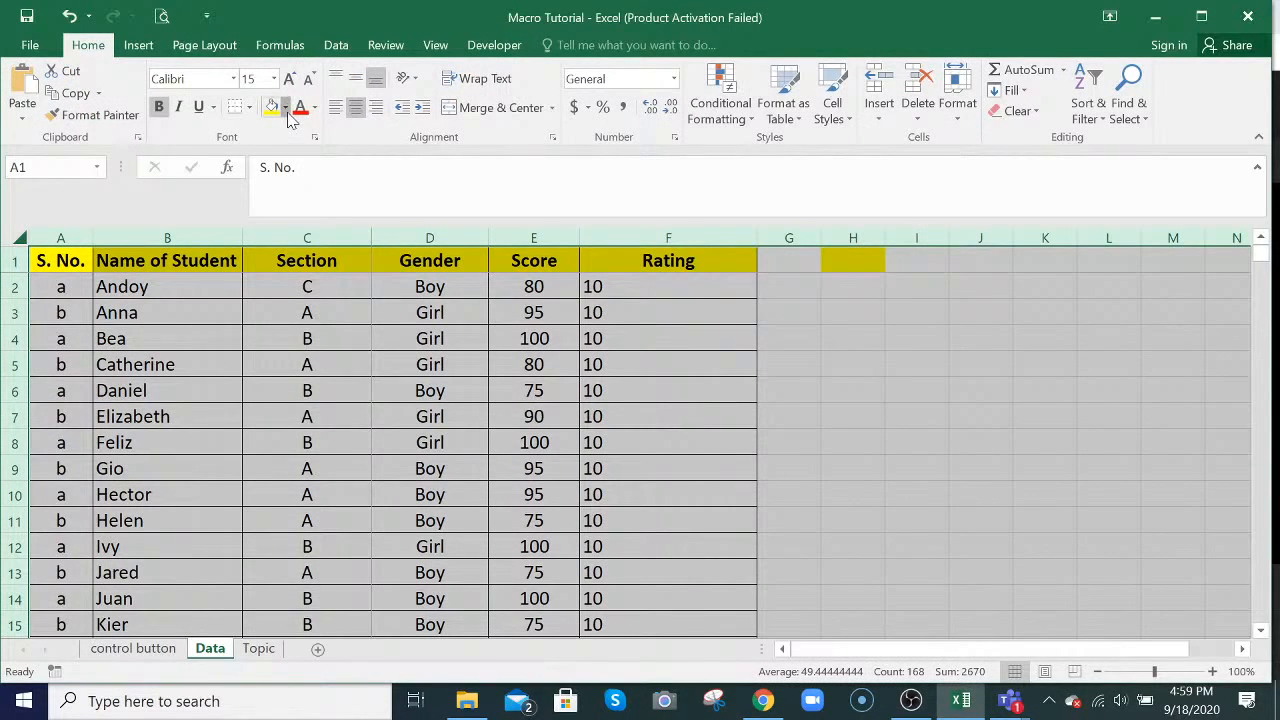
left_click(286, 110)
left_click(290, 272)
- Clear the S. No. values below the header in column A and the Rating values in column F of the Data sheet
left_click(56, 287)
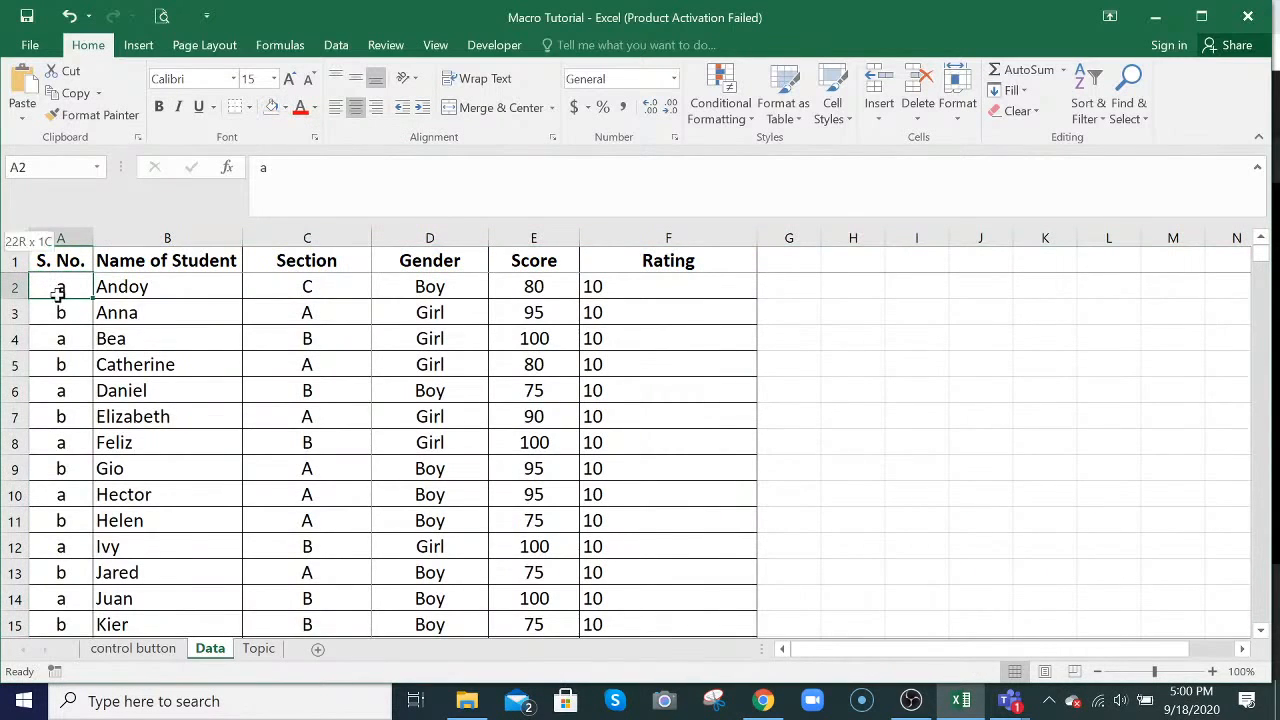
key("ctrl+shift+Down")
key("Delete")
scroll(486, 391, "up", 5)
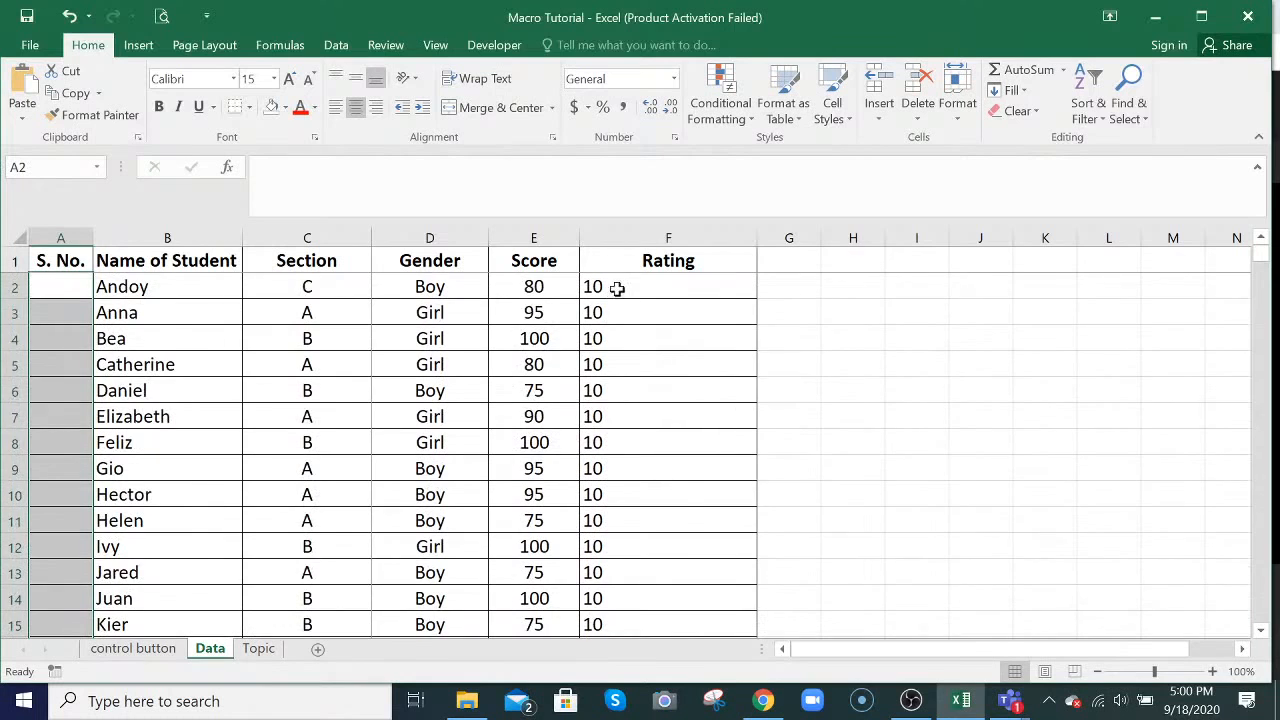
left_click(617, 287)
key("ctrl+shift+Down")
key("Delete")
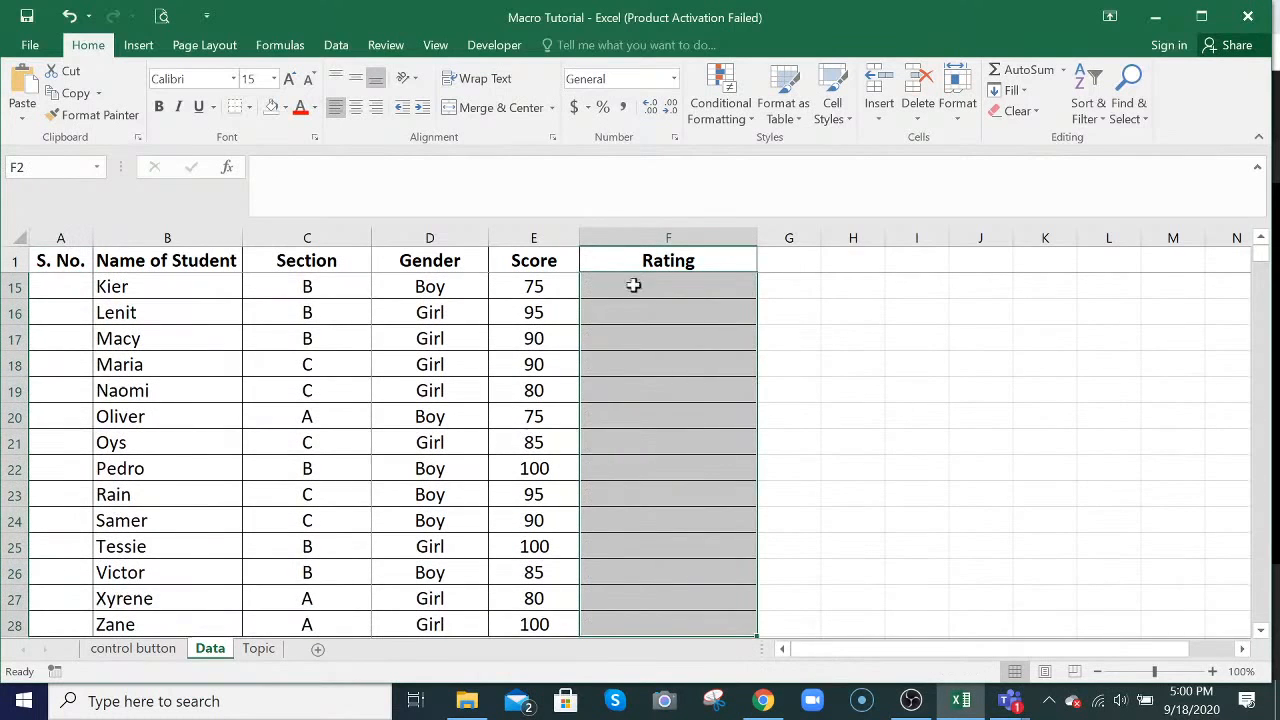
left_click(659, 438)
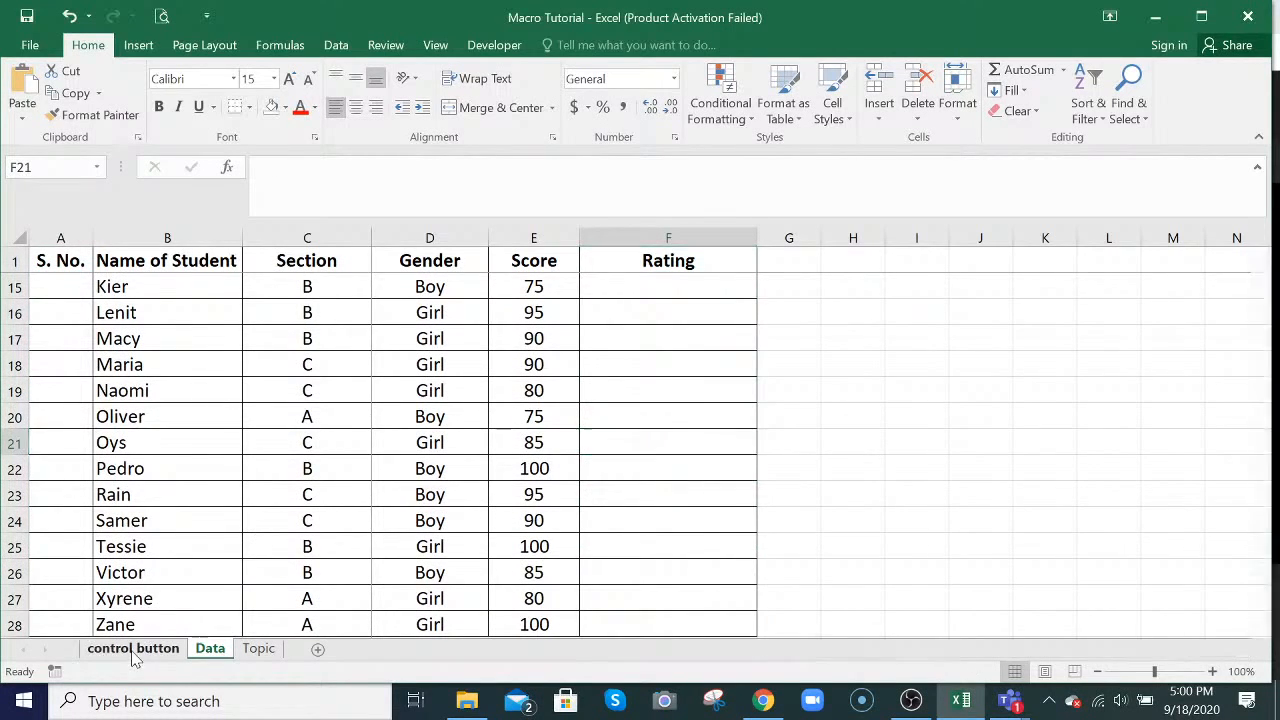
- Run TestMacro from the Test button on the control button sheet and open its code in the debugger
left_click(133, 649)
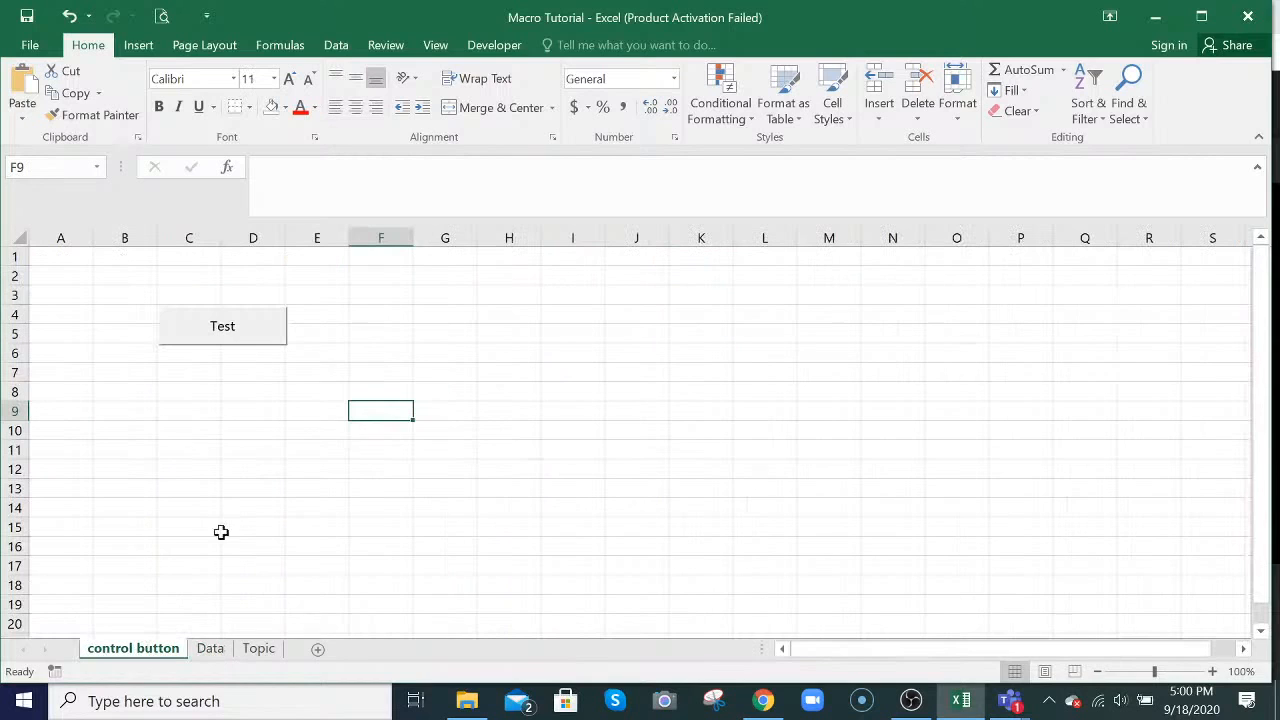
left_click(231, 333)
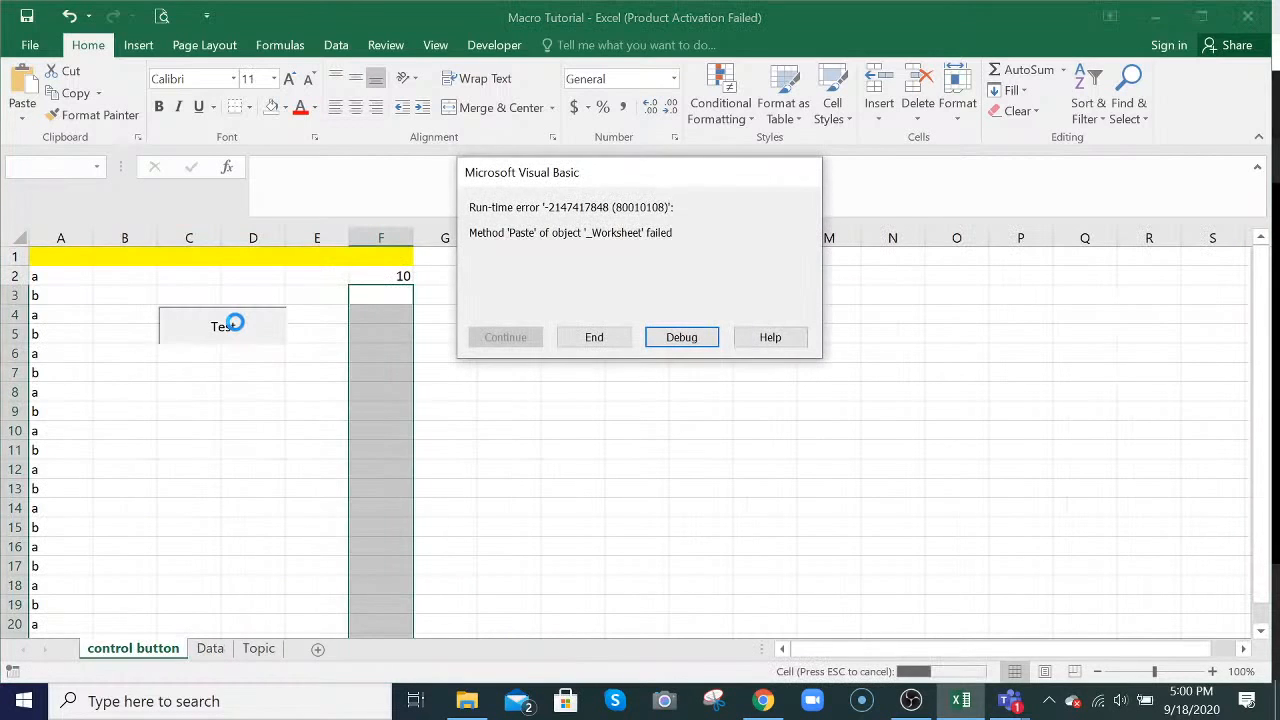
left_click(684, 338)
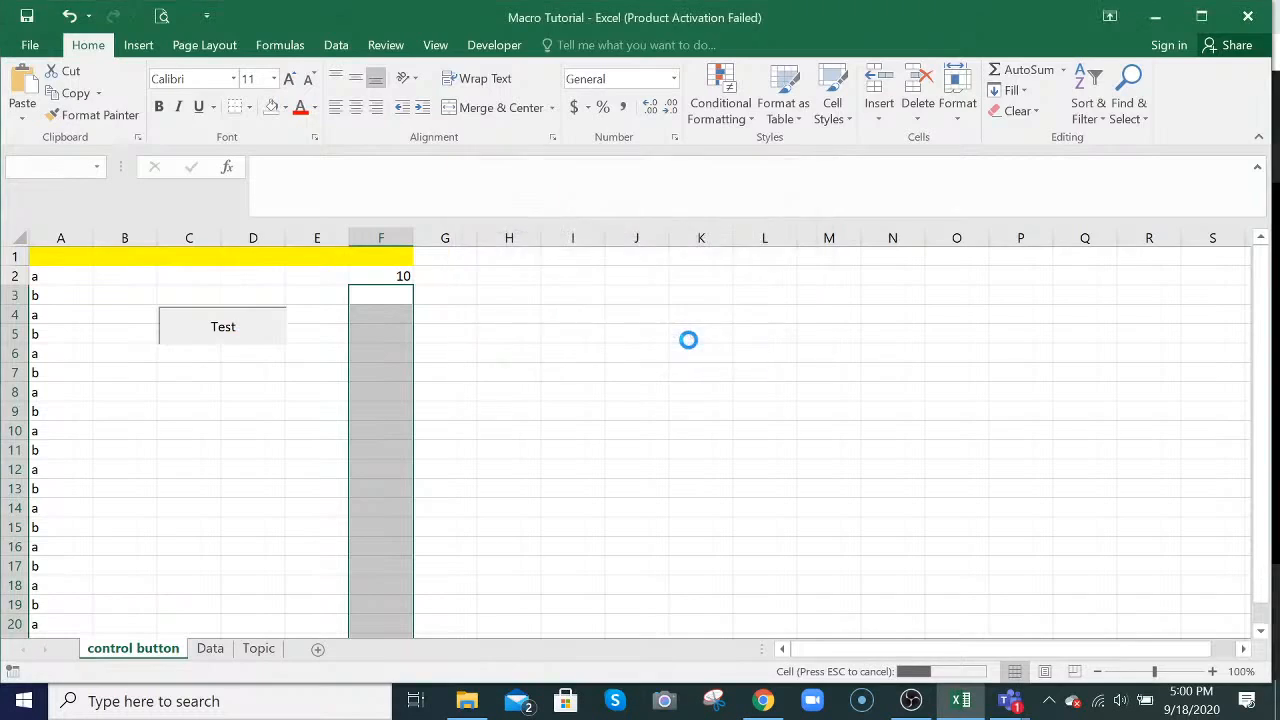
scroll(335, 398, "up", 11)
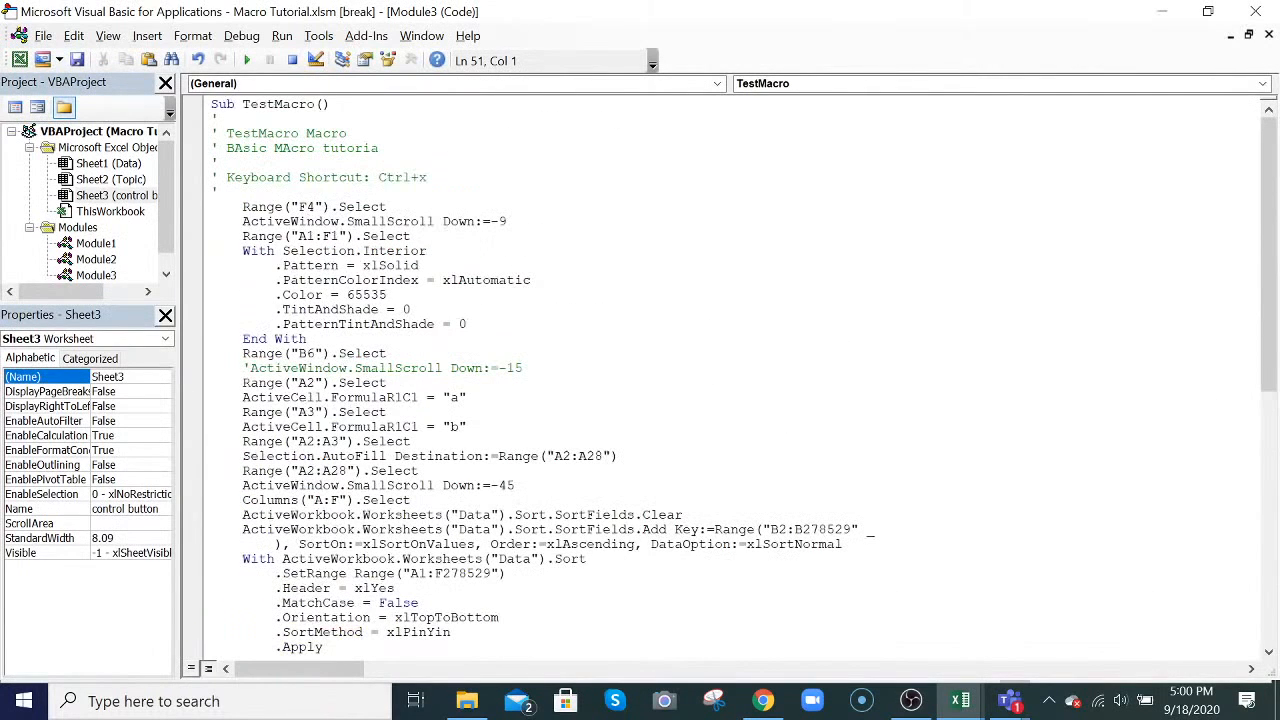
- Insert the line Sheets("Data").Select before Range("F4").Select at the start of the TestMacro code
left_click(243, 207)
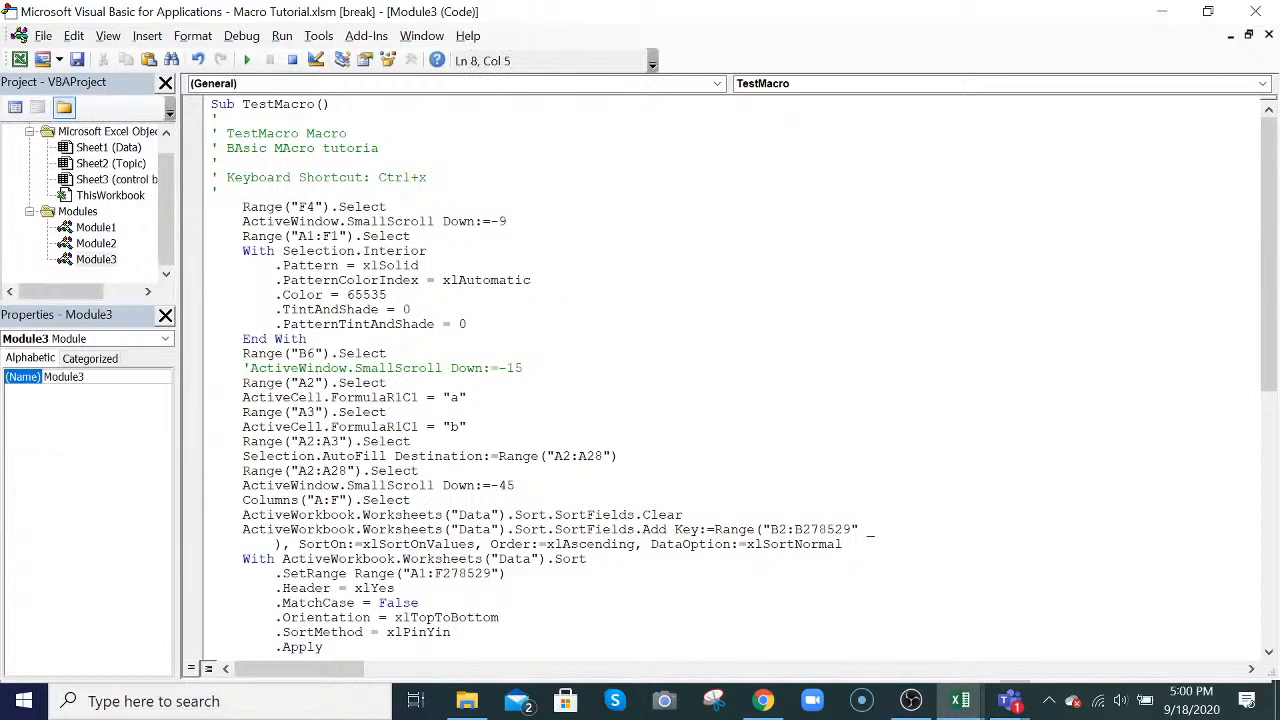
key("Return")
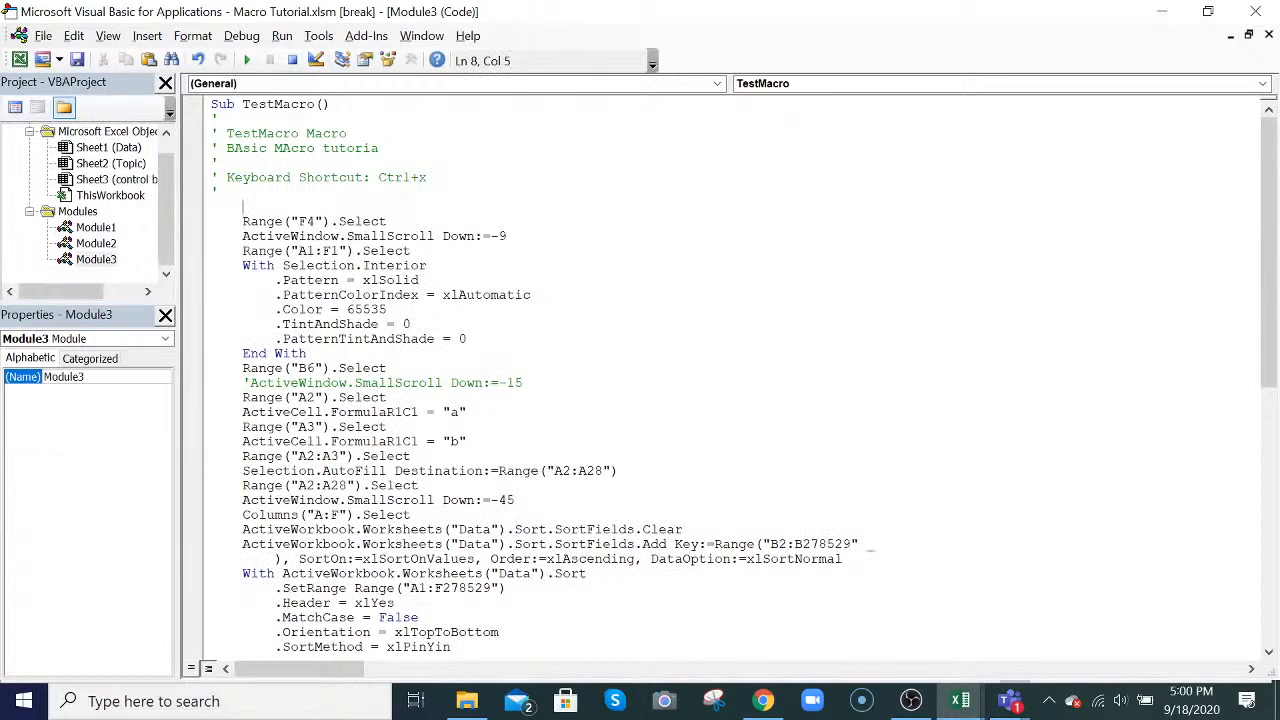
left_click(960, 701)
left_click(910, 640)
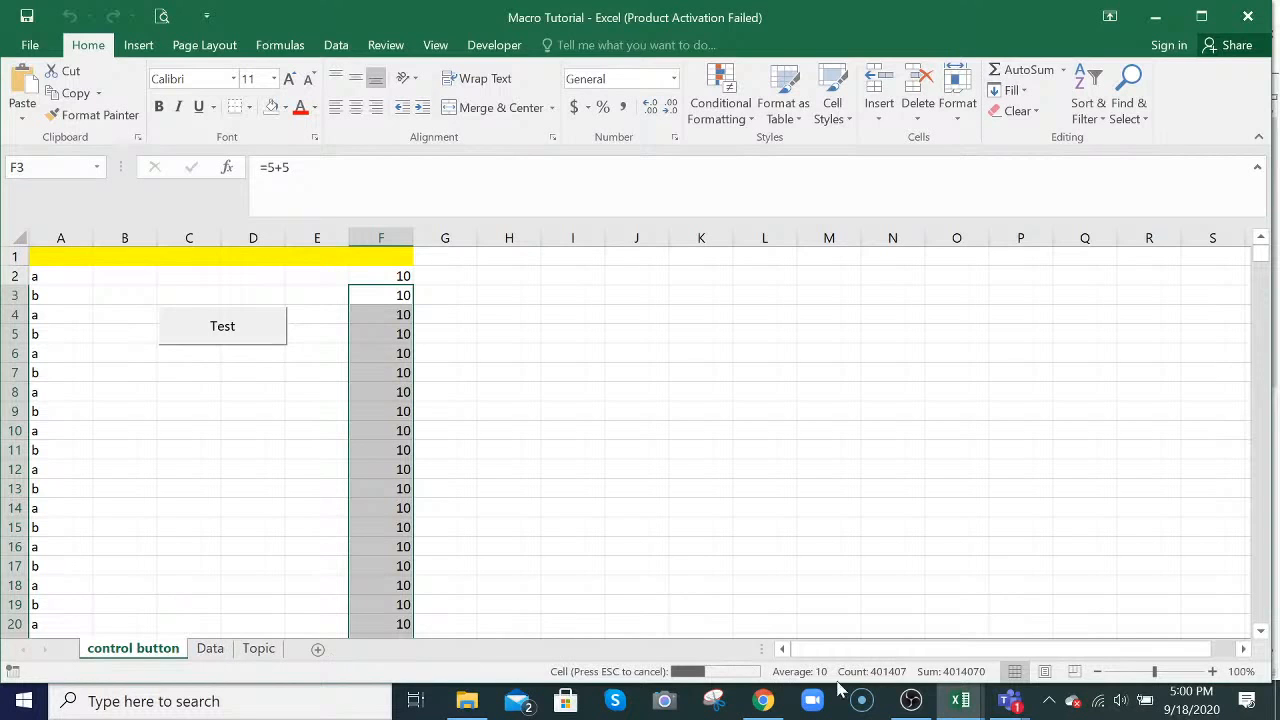
left_click(960, 701)
left_click(1018, 668)
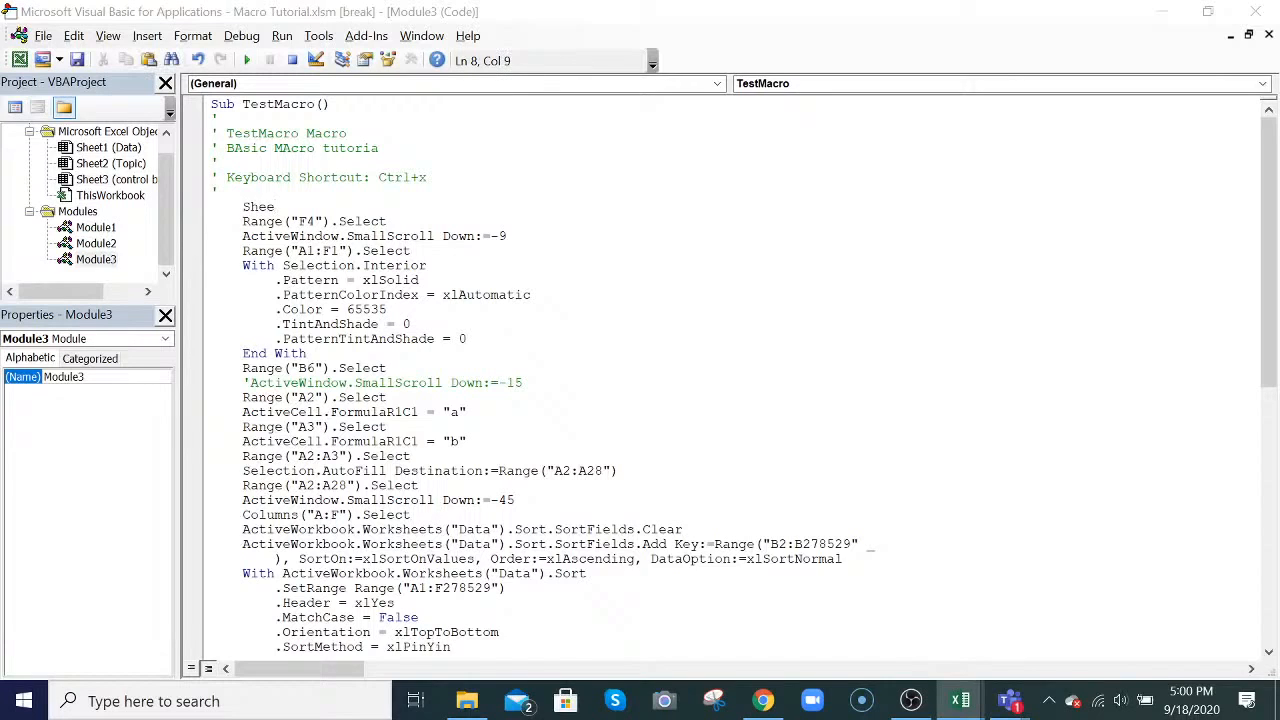
type("ts(\"Data")
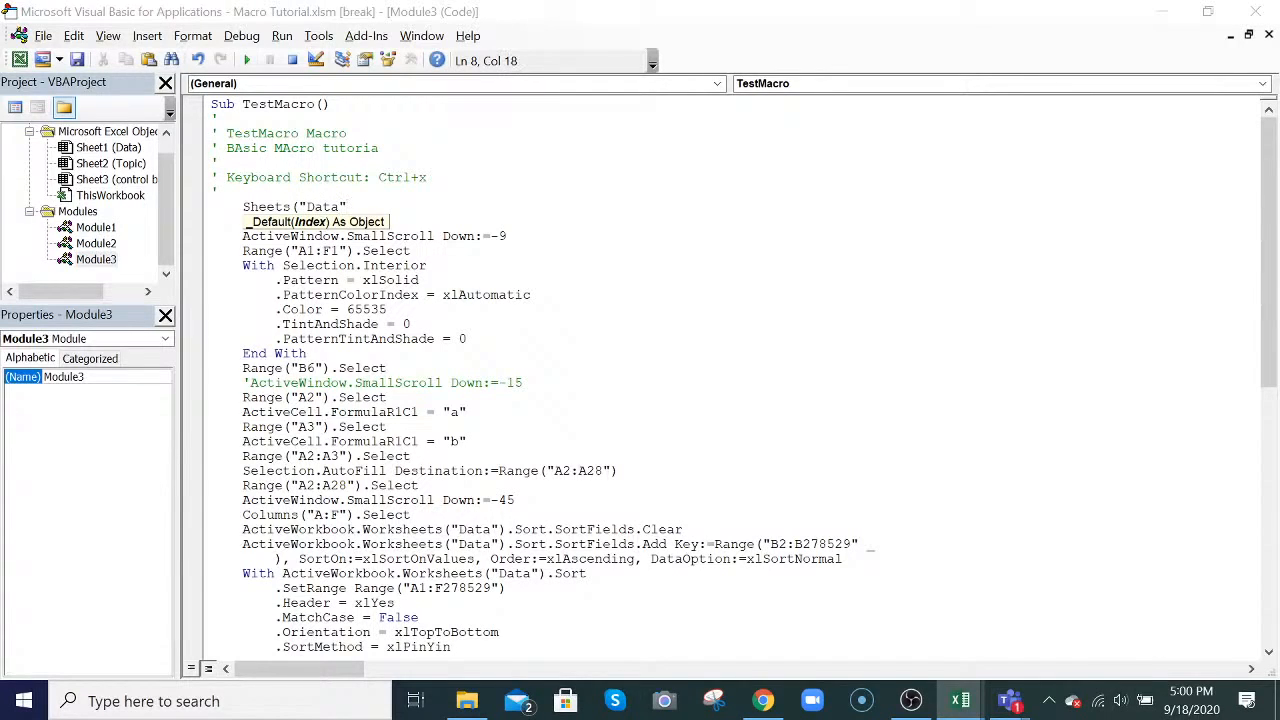
type(").Select")
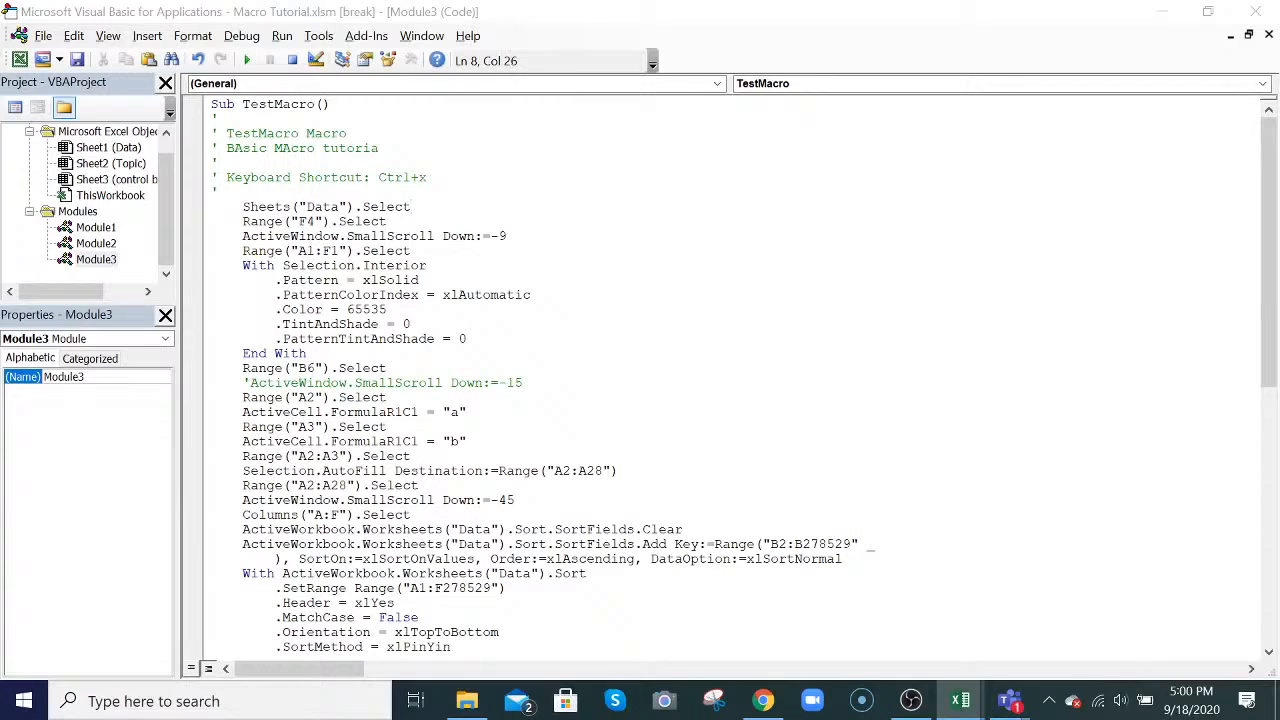
- Highlight the Sheets("Data").Select line, close the code editor and agree to stop the debugger
left_click(420, 281)
left_click(243, 207)
left_click_drag(236, 207, 414, 209)
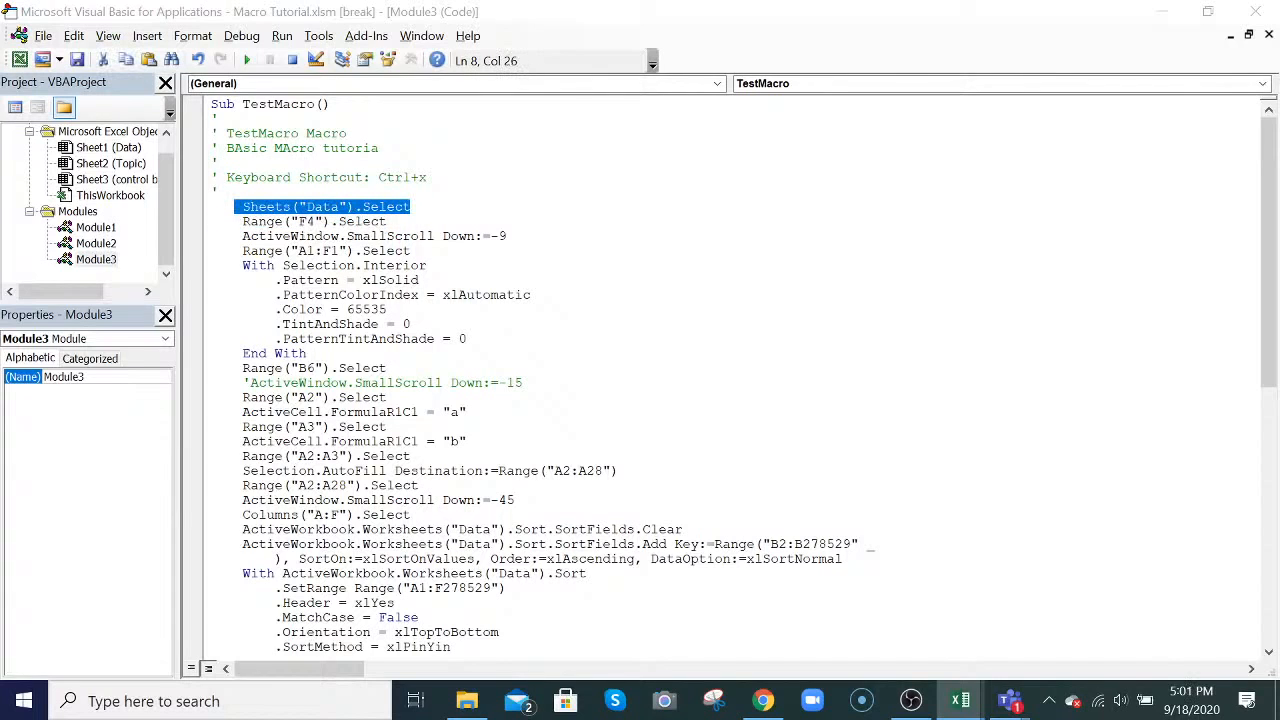
left_click(1268, 26)
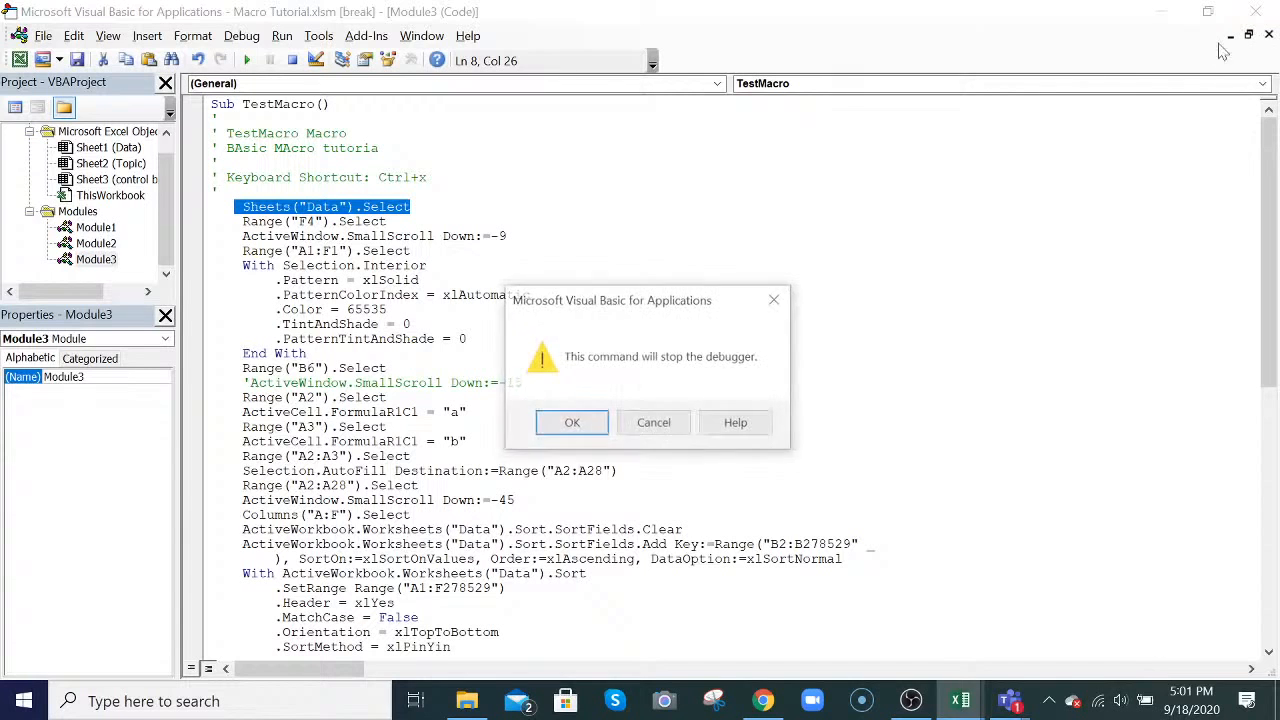
left_click(566, 424)
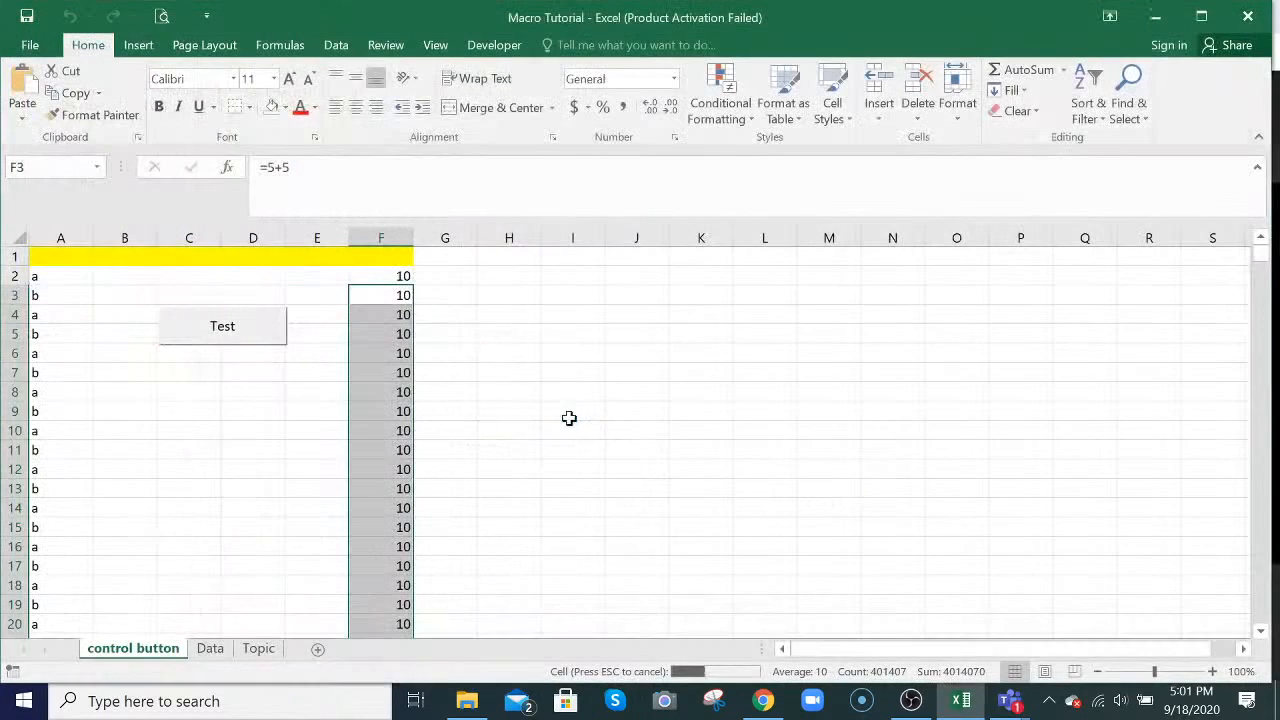
- Clear the contents of all cells on the control button sheet and deselect them
left_click(538, 416)
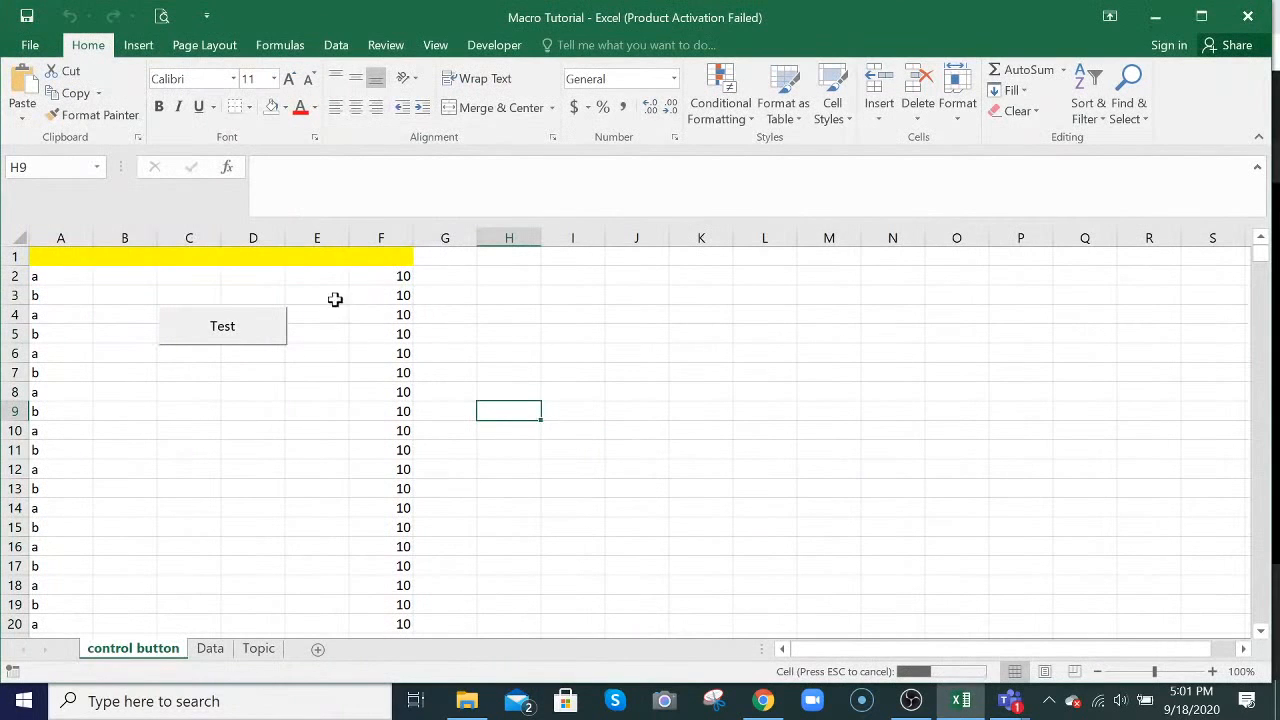
left_click(18, 239)
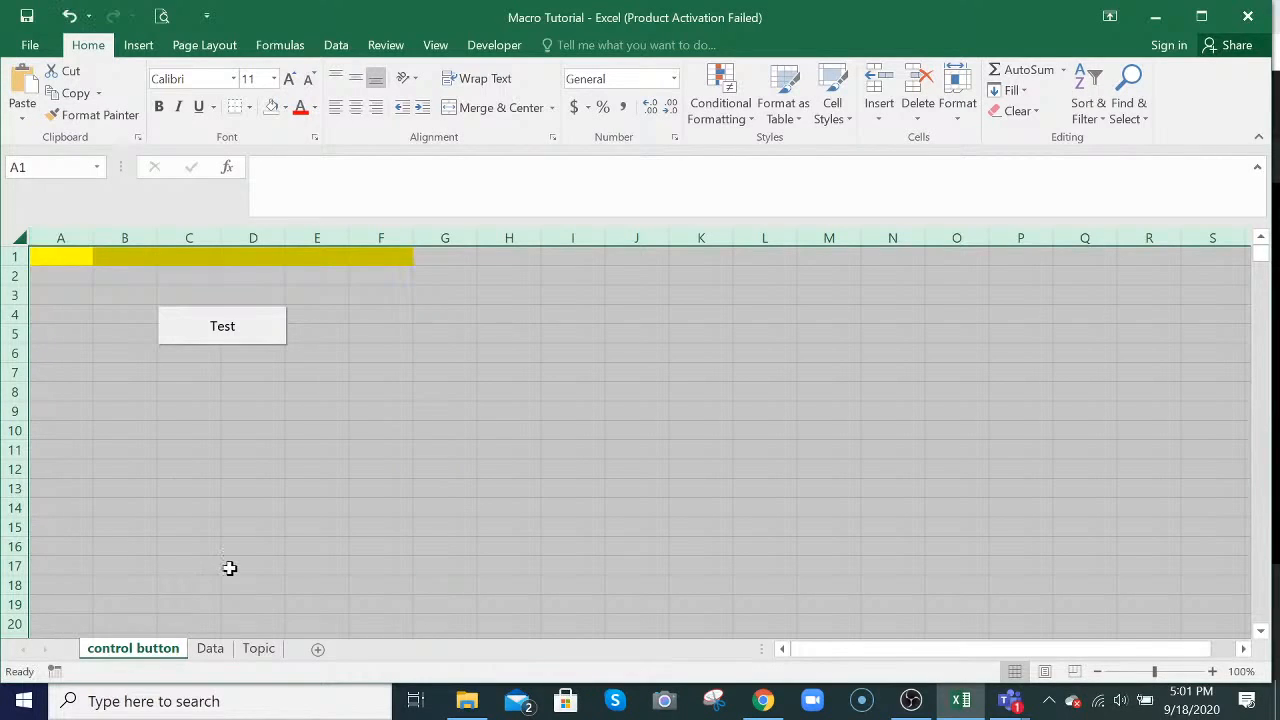
left_click(341, 472)
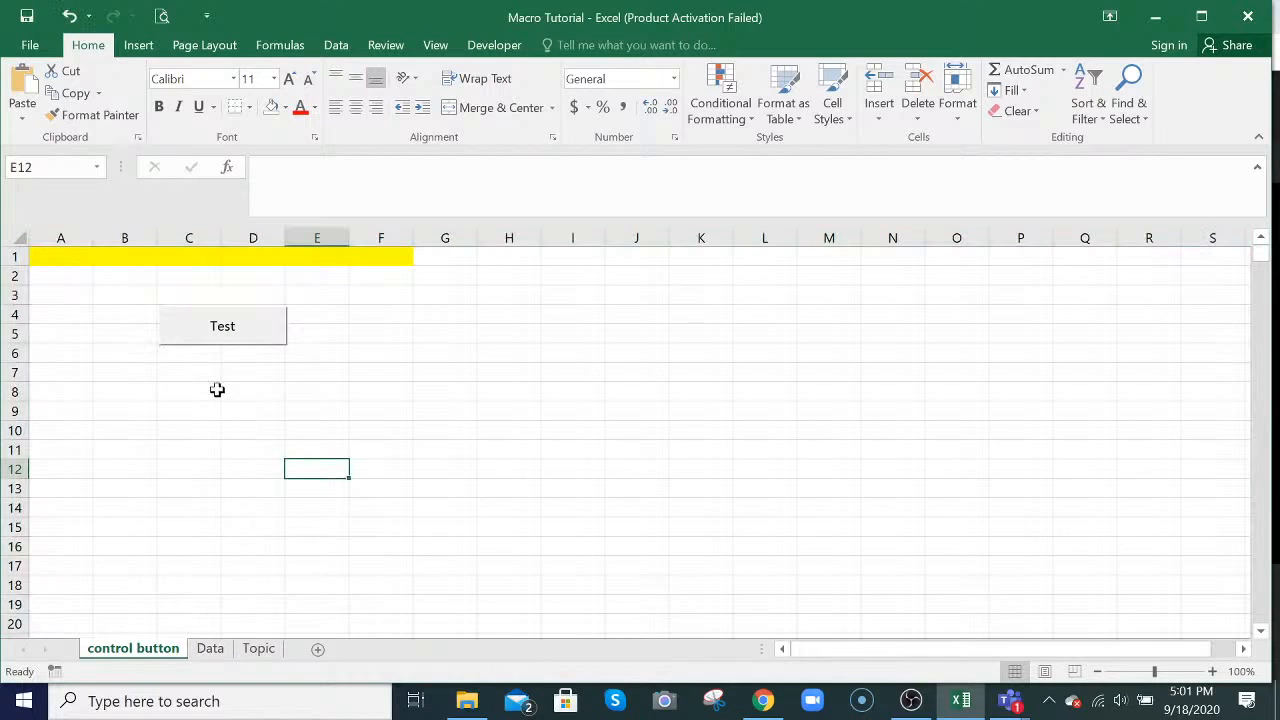
- Run TestMacro again from the Test button and examine the inserted column F and the Rating column on the Data sheet
left_click(249, 334)
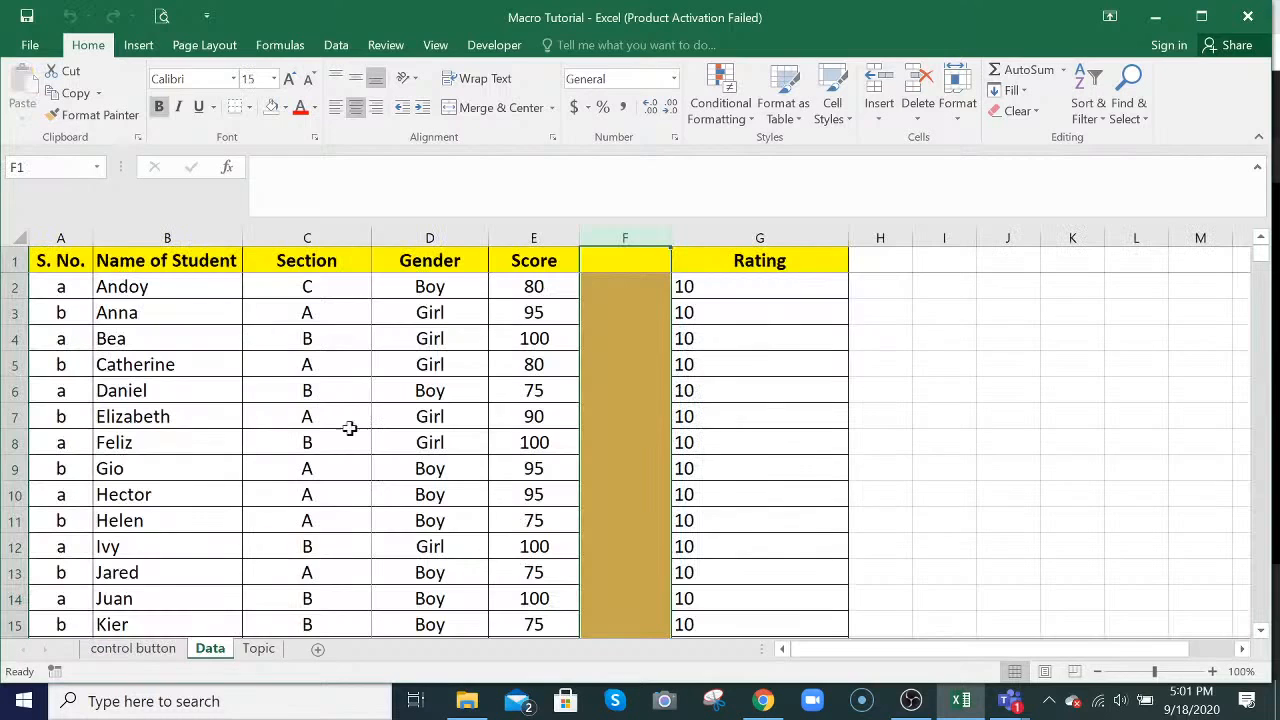
left_click(623, 284)
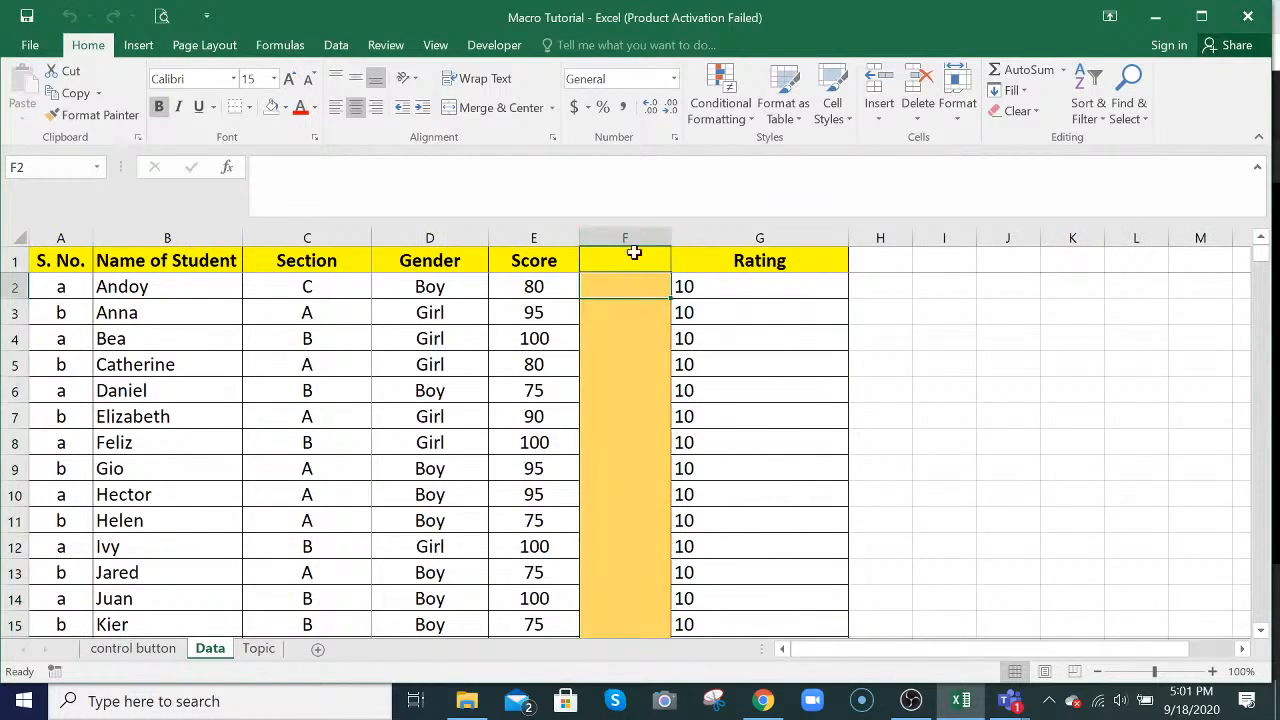
left_click(634, 238)
left_click(769, 395)
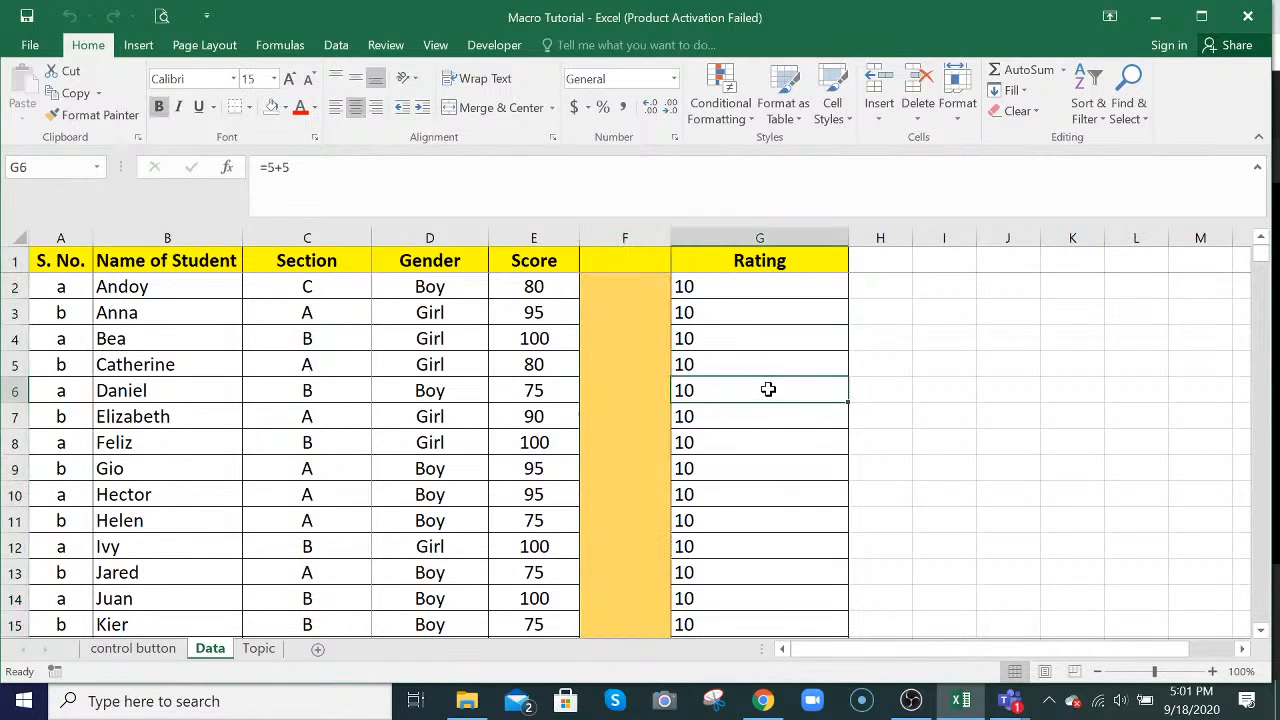
scroll(766, 400, "down", 3)
scroll(766, 400, "up", 3)
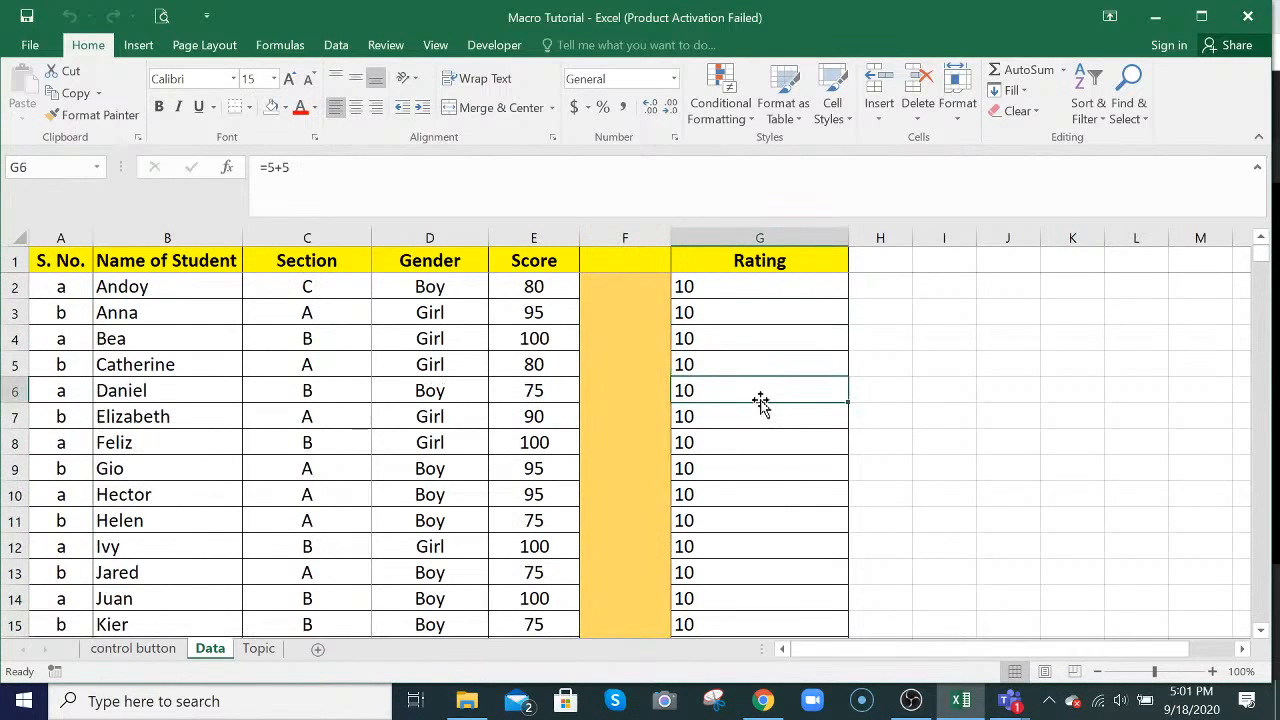
left_click(622, 238)
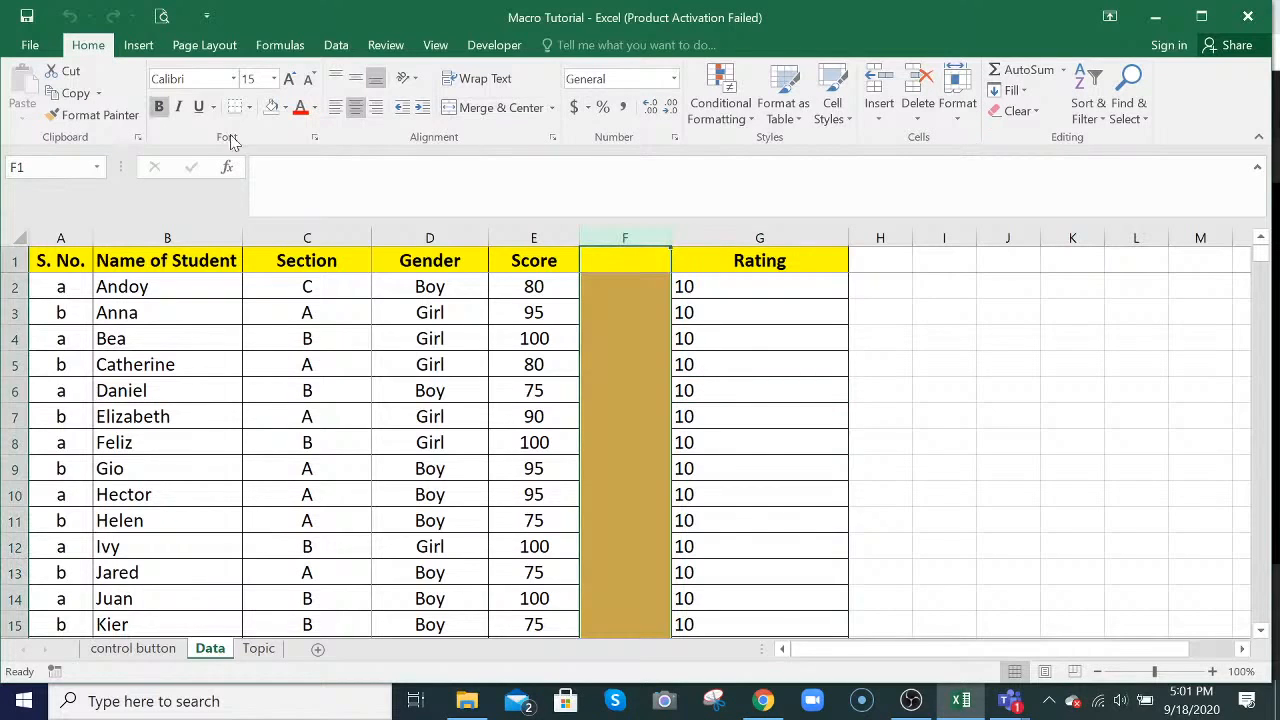
- Remove the fill from the empty column F on the Data sheet and delete that column
left_click(277, 110)
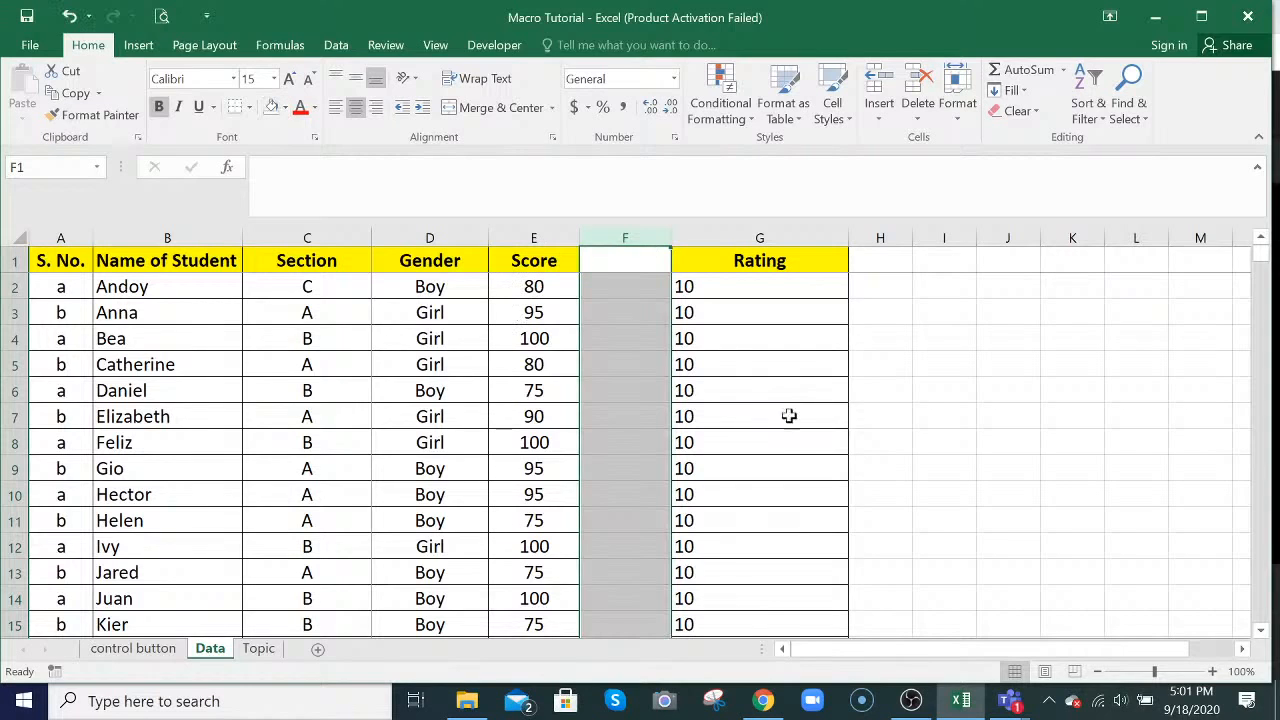
left_click(800, 463)
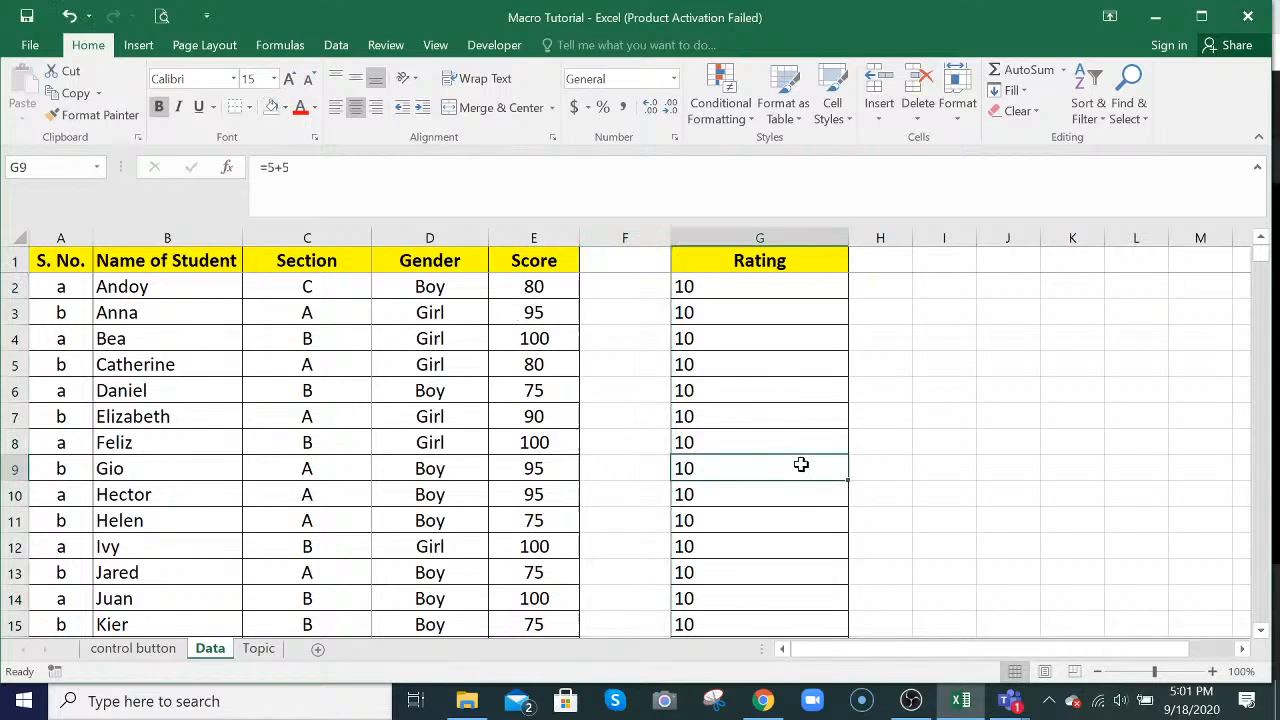
left_click(642, 237)
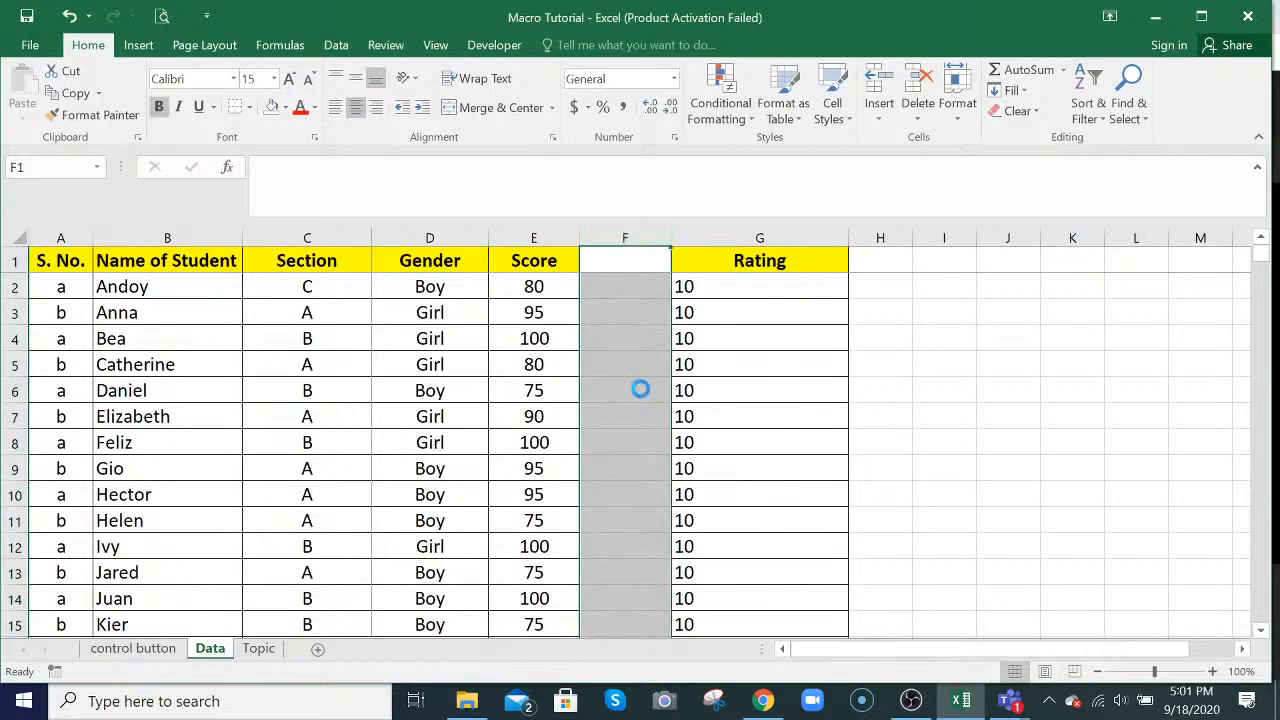
key("ctrl+minus")
left_click(640, 388)
- Delete everything from row 29 downward, below the last student record on the Data sheet
scroll(640, 495, "down", 9)
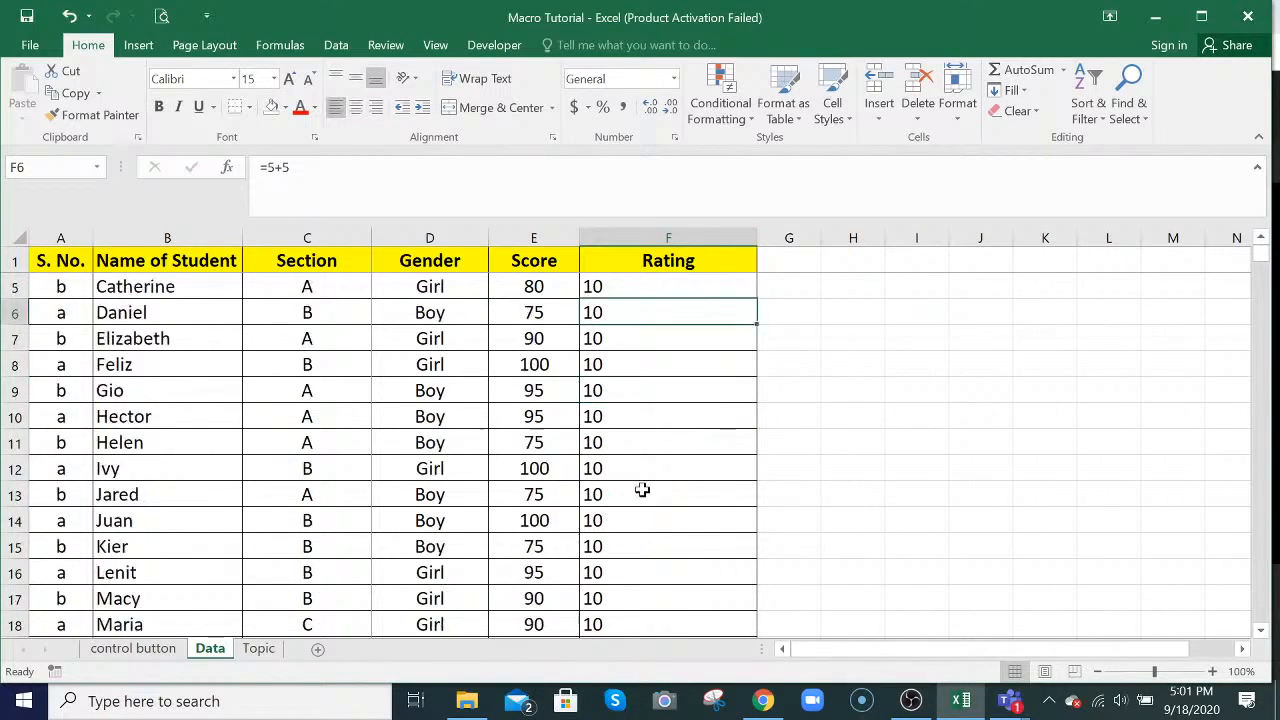
scroll(640, 495, "up", 4)
scroll(636, 501, "down", 5)
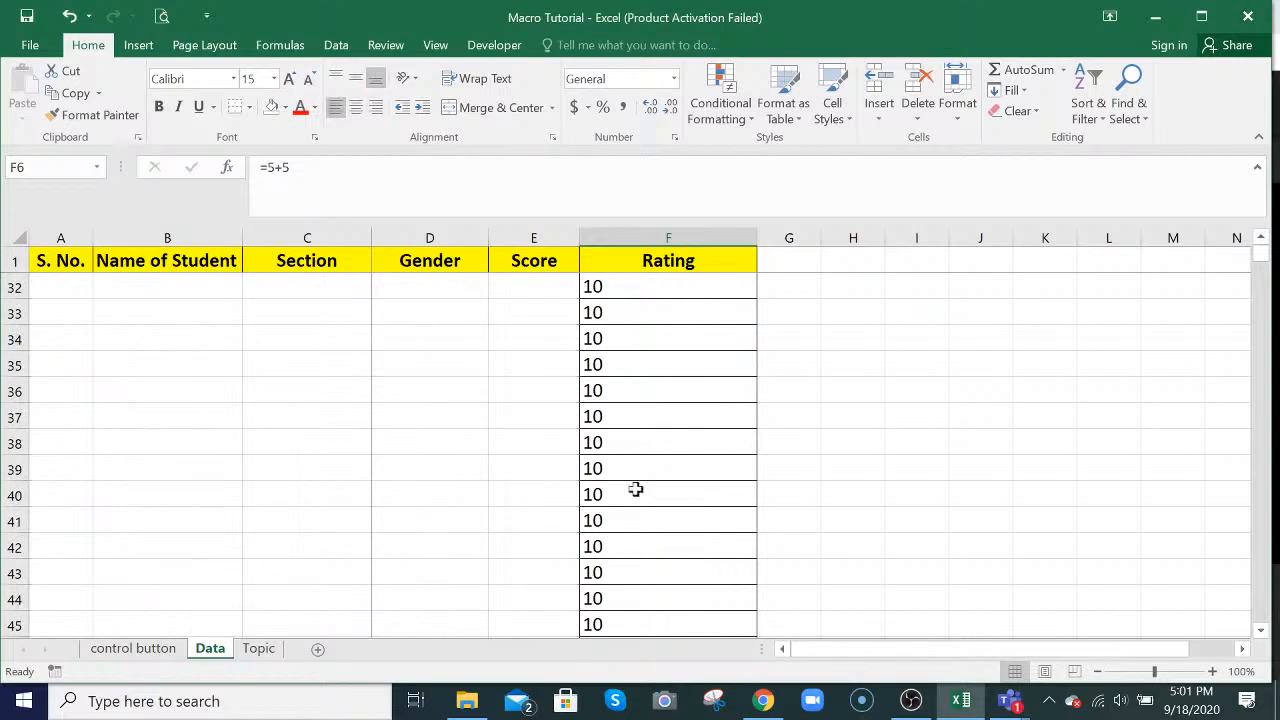
scroll(634, 491, "up", 2)
left_click(611, 366)
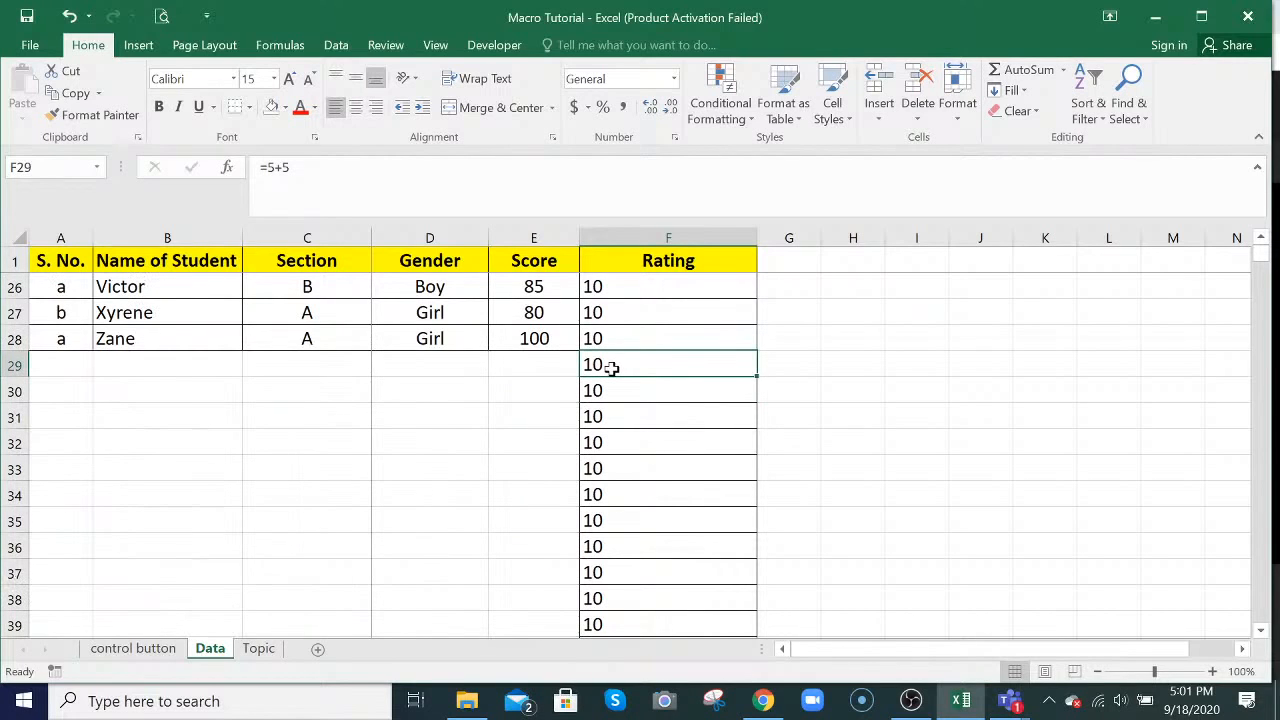
key("shift+space")
key("ctrl+shift+Down")
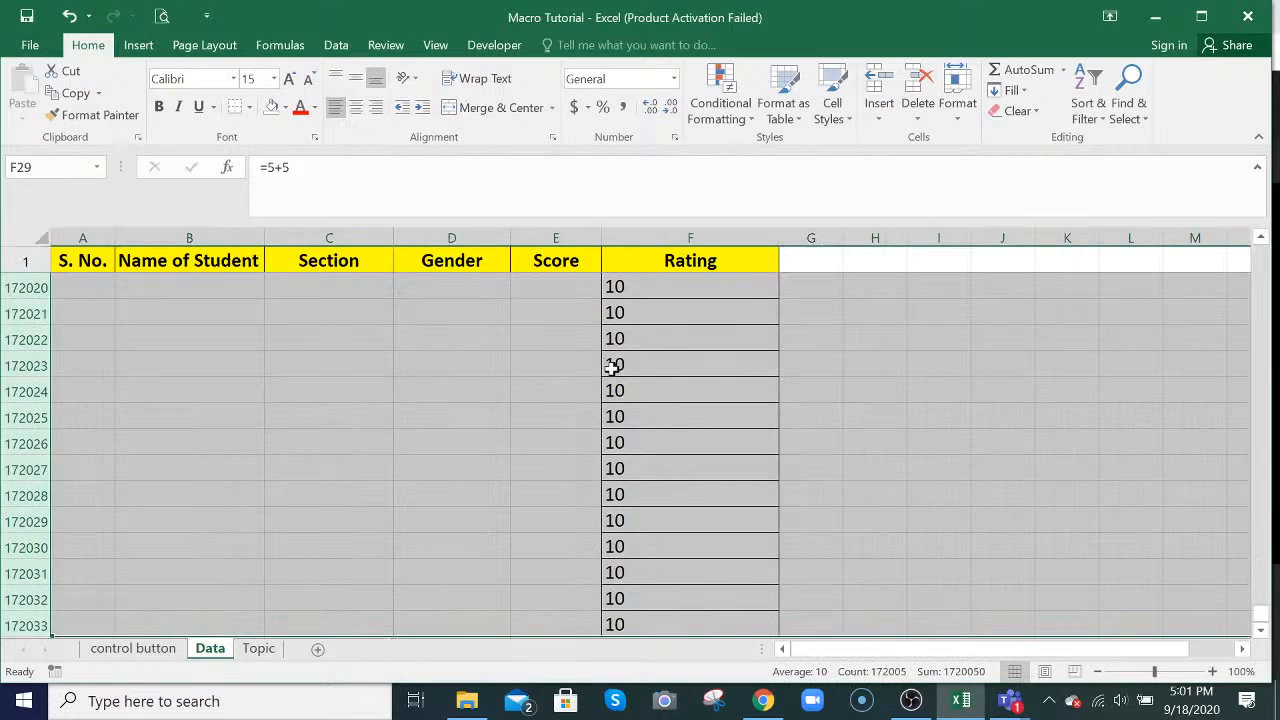
key("ctrl+BackSpace")
key("Delete")
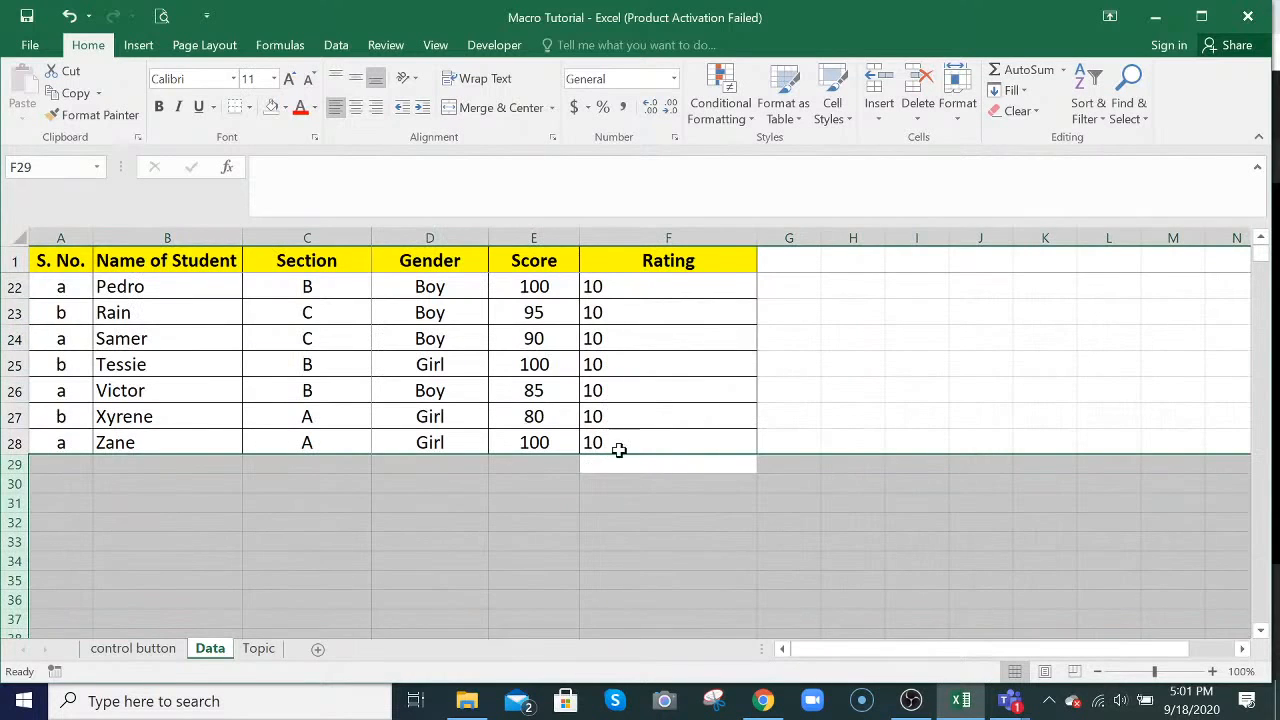
left_click(656, 394)
scroll(656, 394, "up", 7)
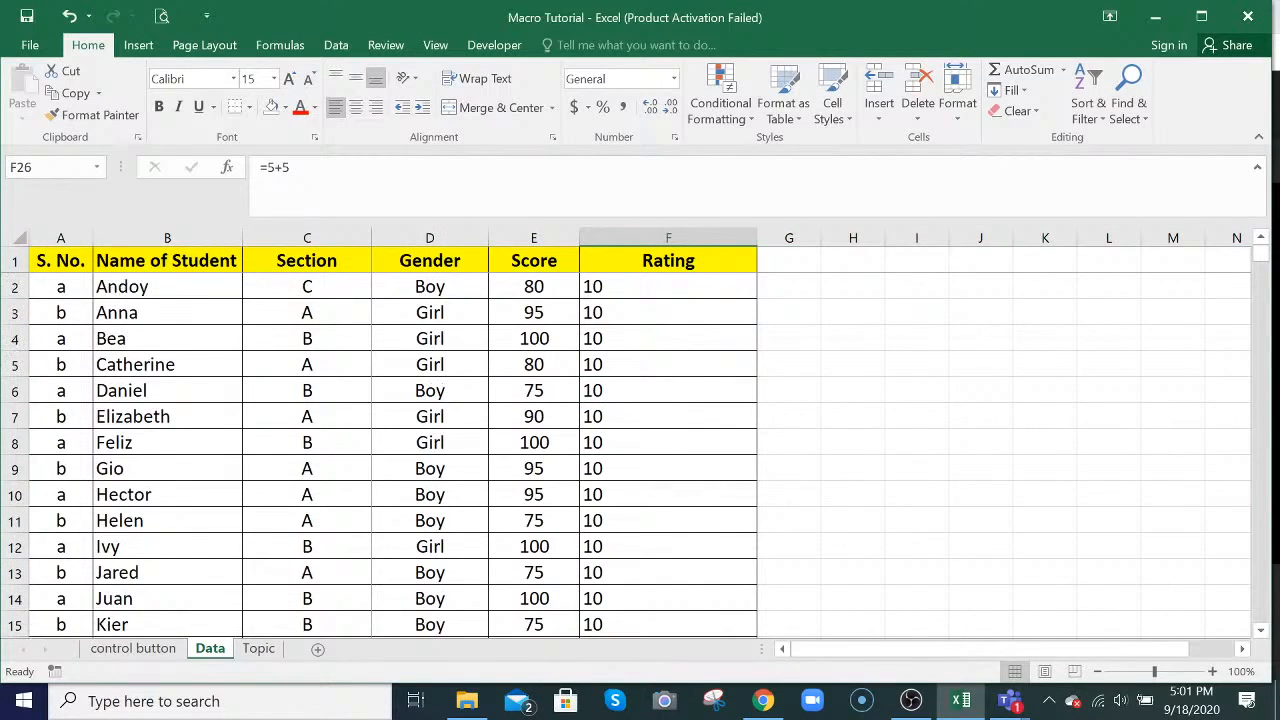
- Center the contents of columns A to F horizontally and deselect them
left_click(632, 235)
left_click_drag(633, 234, 70, 240)
left_click(356, 109)
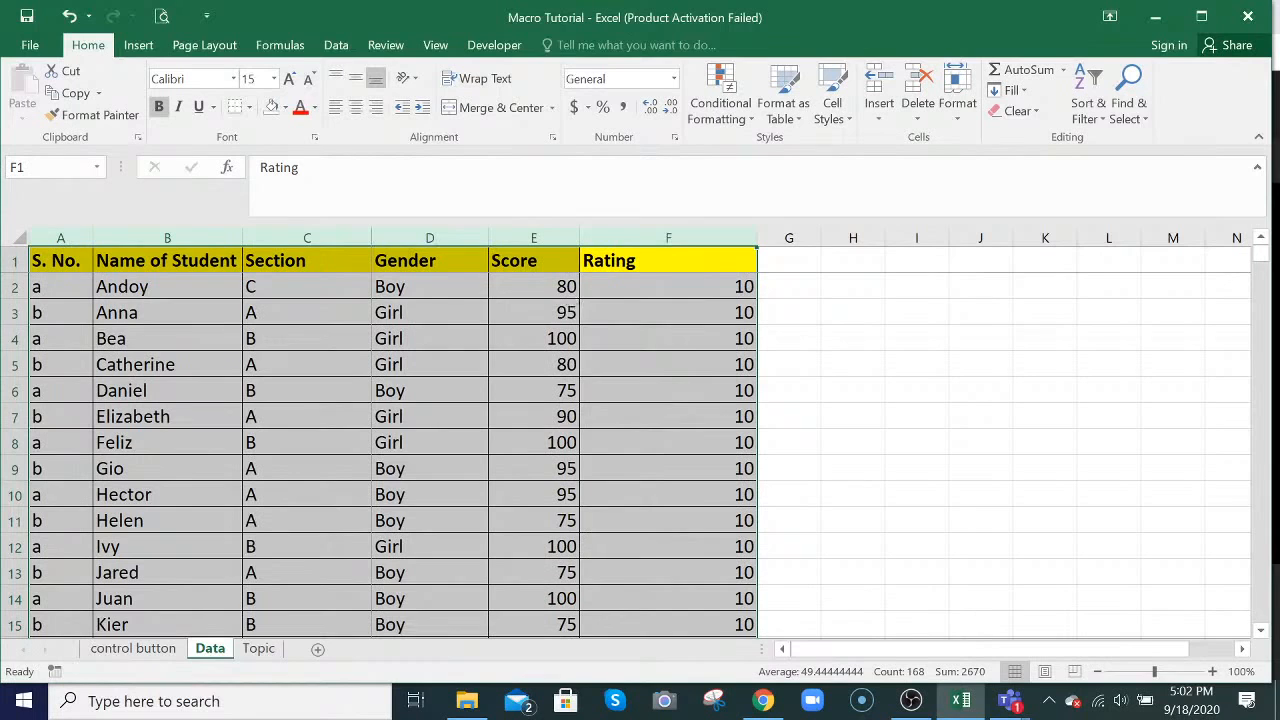
left_click(356, 107)
left_click(521, 355)
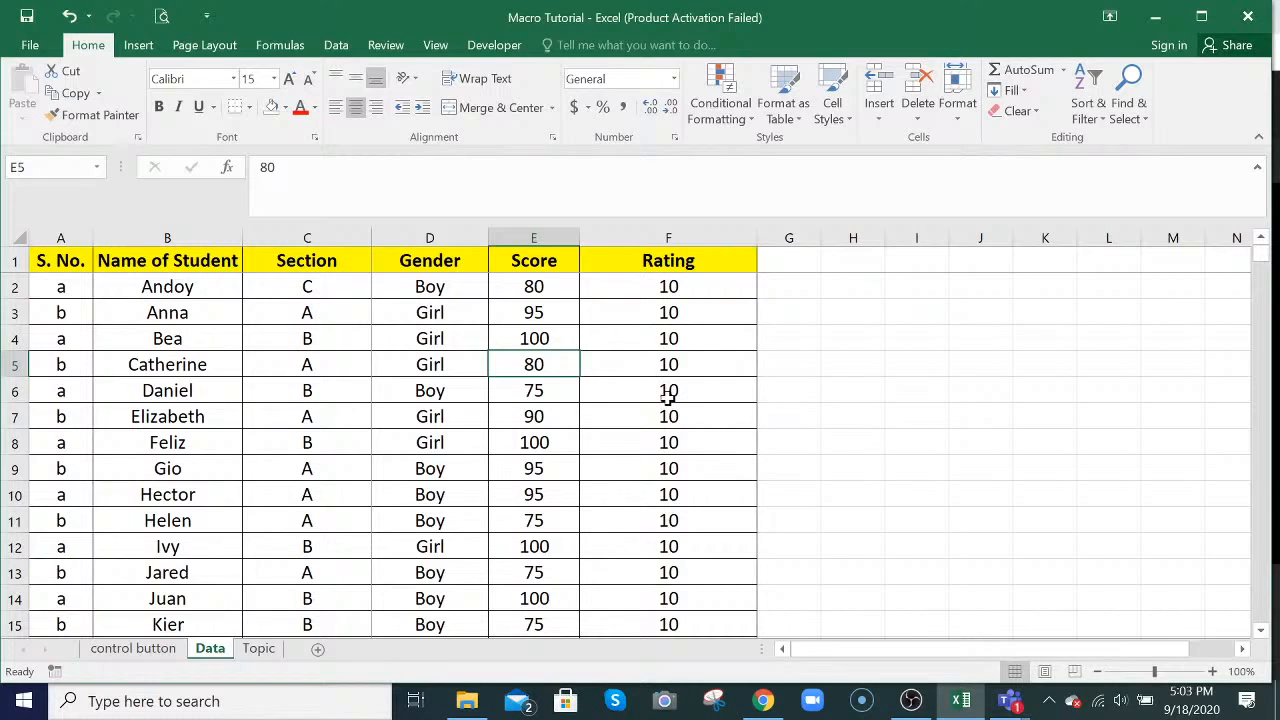
- Examine the student table down to its last record, the formula in F2 and the cells F29:F35 below the ratings
scroll(667, 396, "down", 4)
scroll(667, 398, "down", 4)
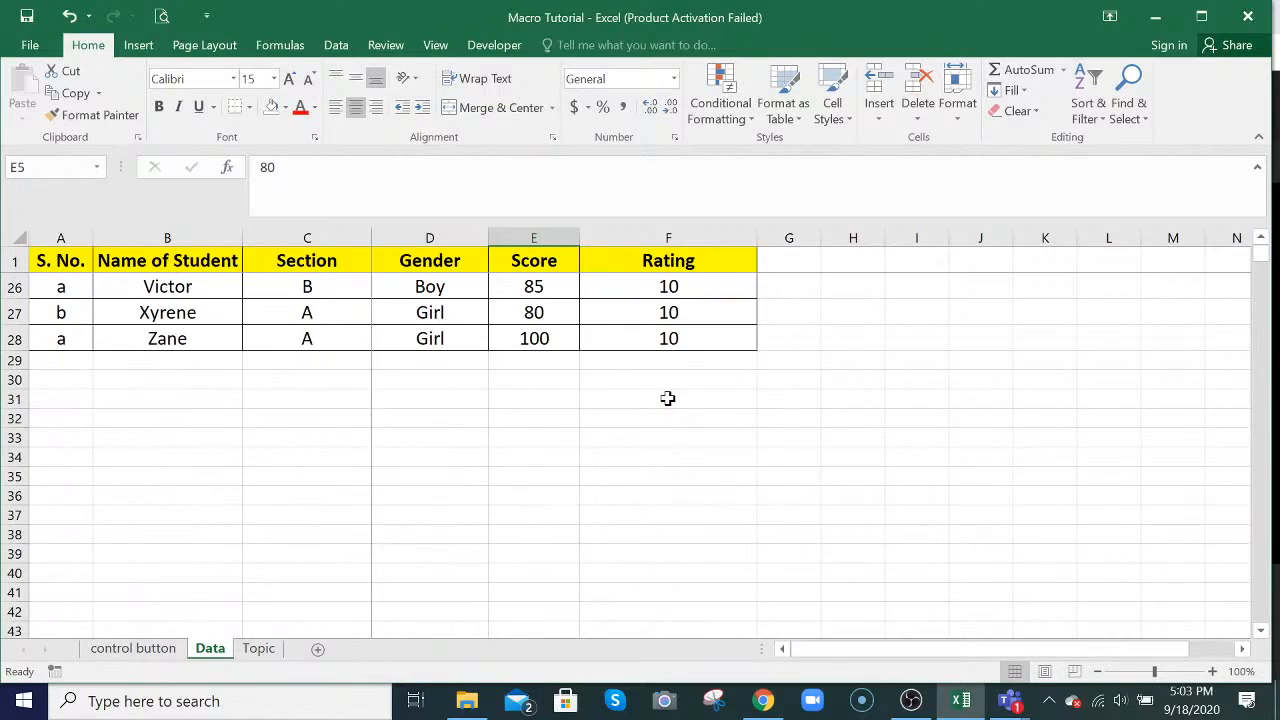
scroll(667, 398, "up", 2)
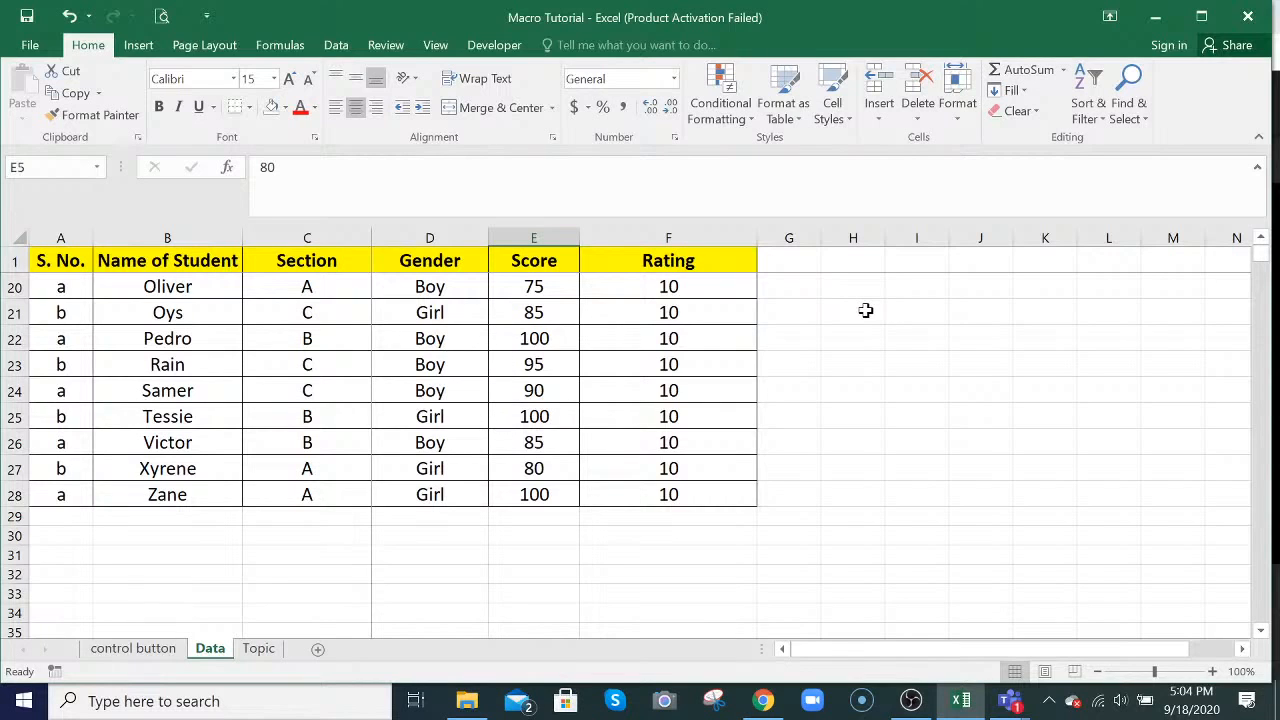
scroll(723, 363, "up", 6)
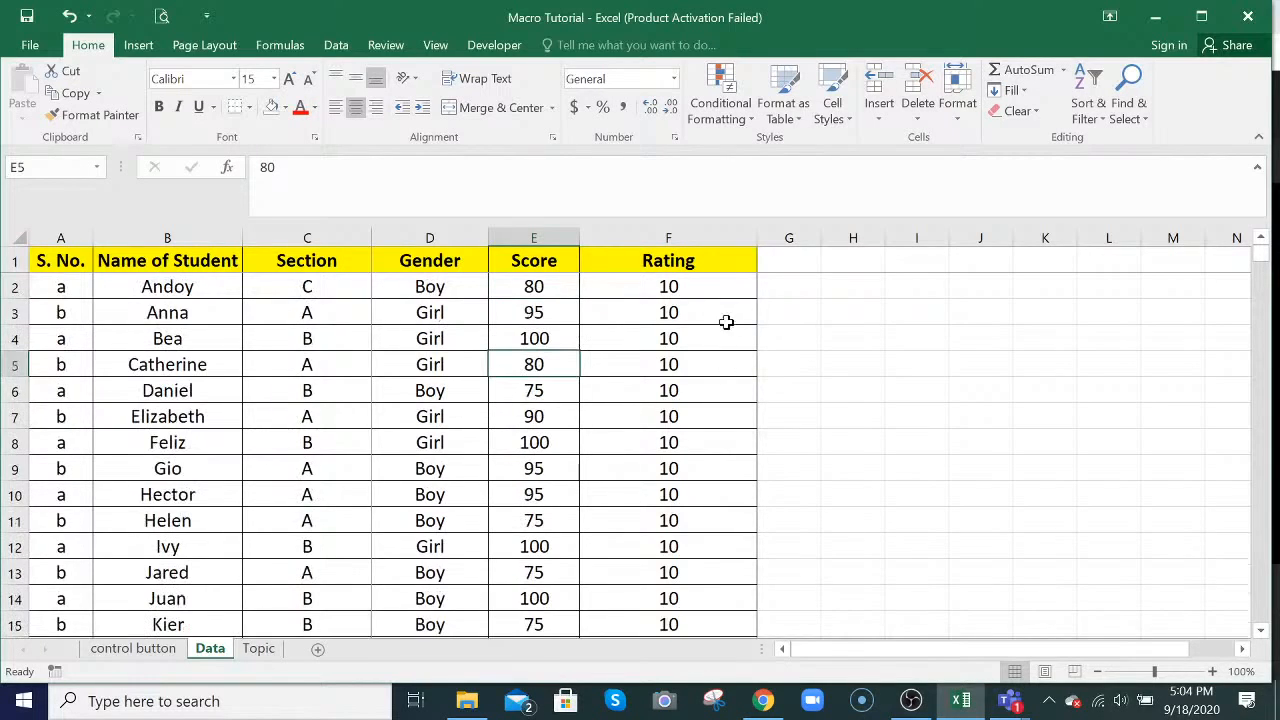
left_click(692, 255)
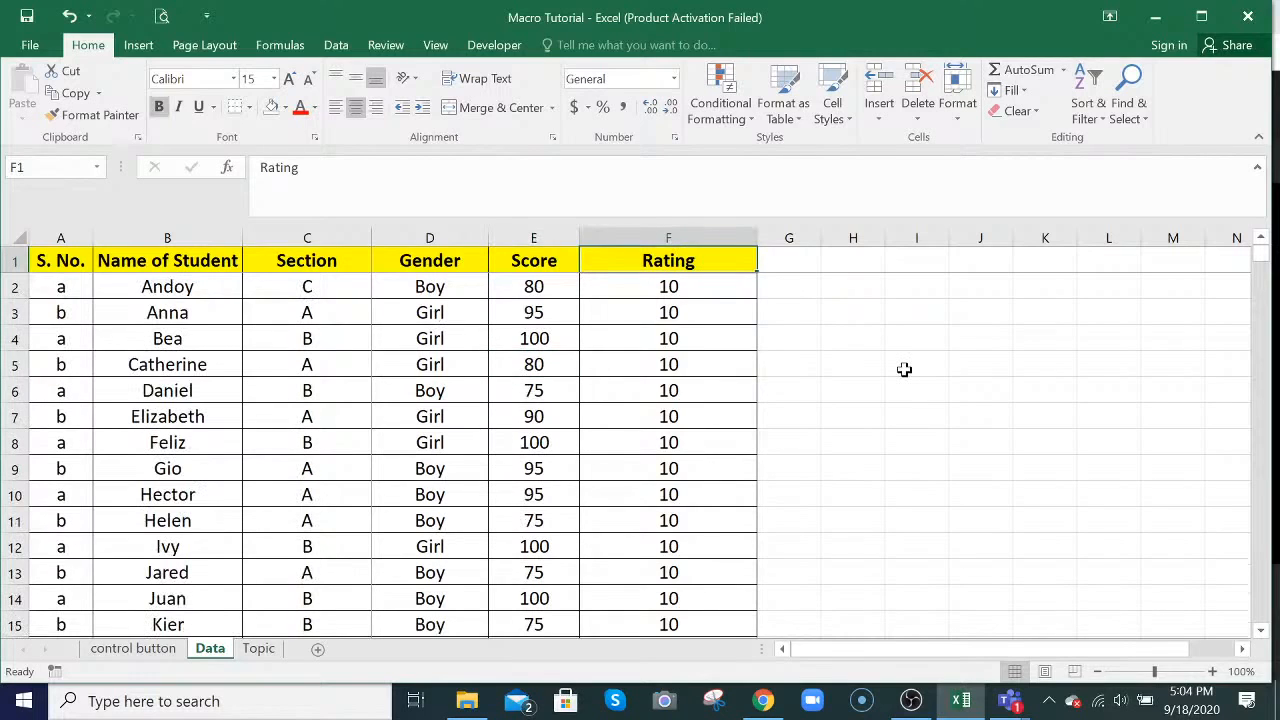
key("Down")
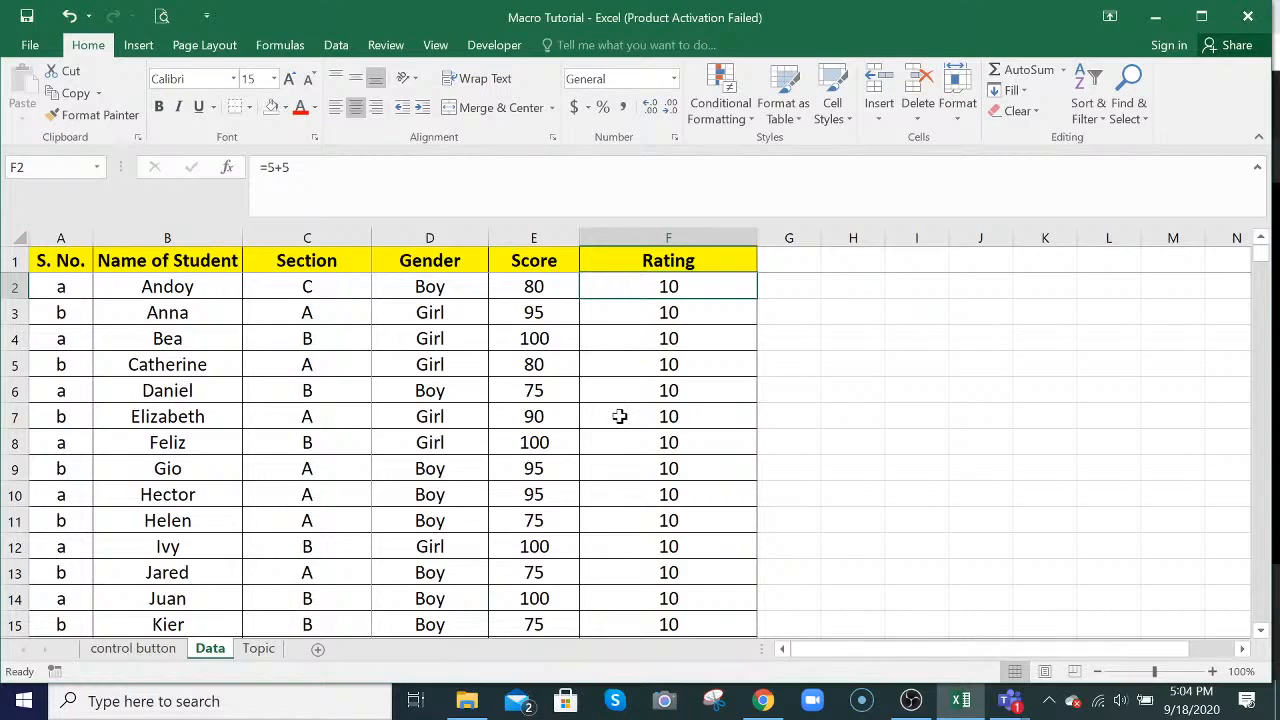
scroll(637, 421, "down", 8)
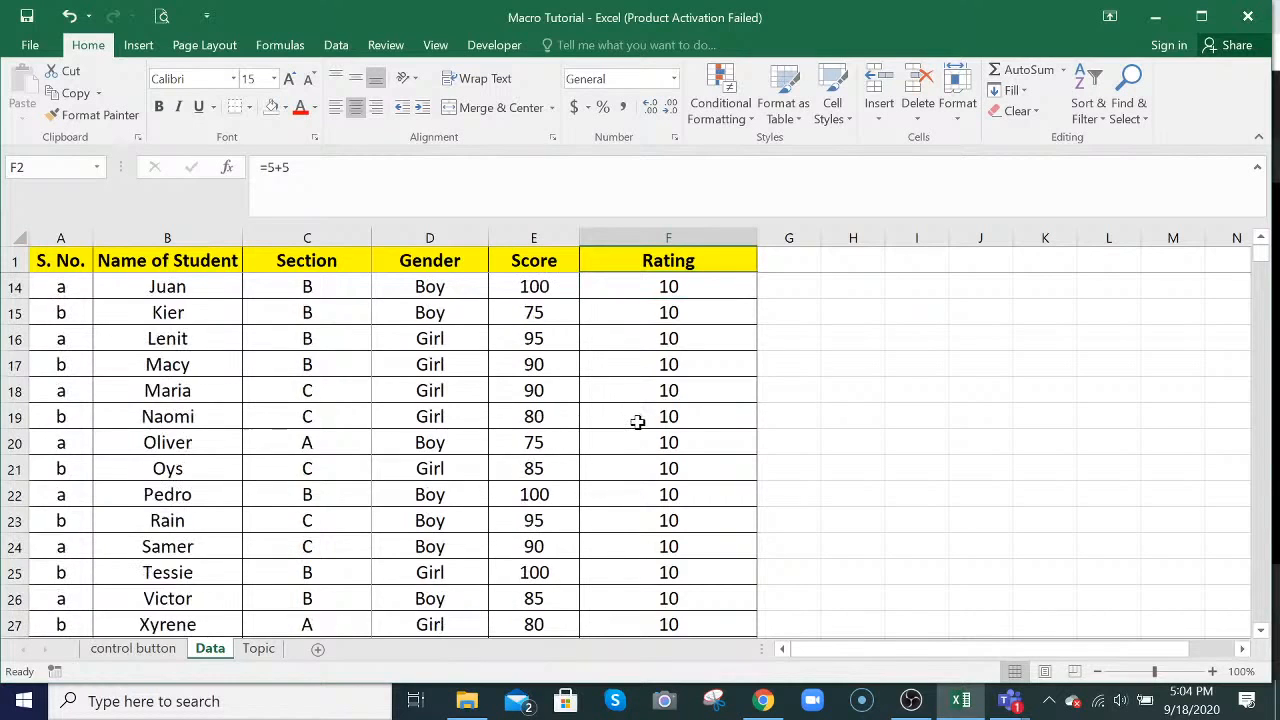
left_click_drag(648, 362, 676, 481)
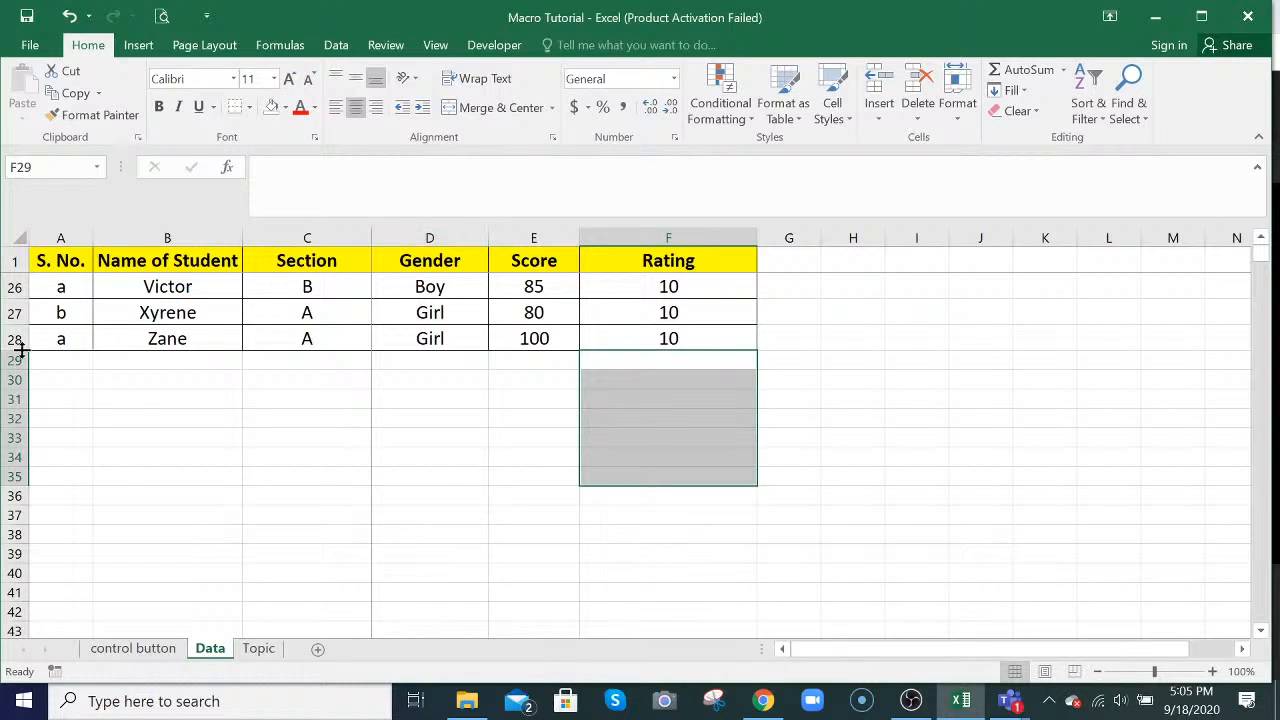
- Copy the last two student records in A27:E28 and paste them starting at A29
left_click_drag(43, 316, 491, 337)
key("ctrl+c")
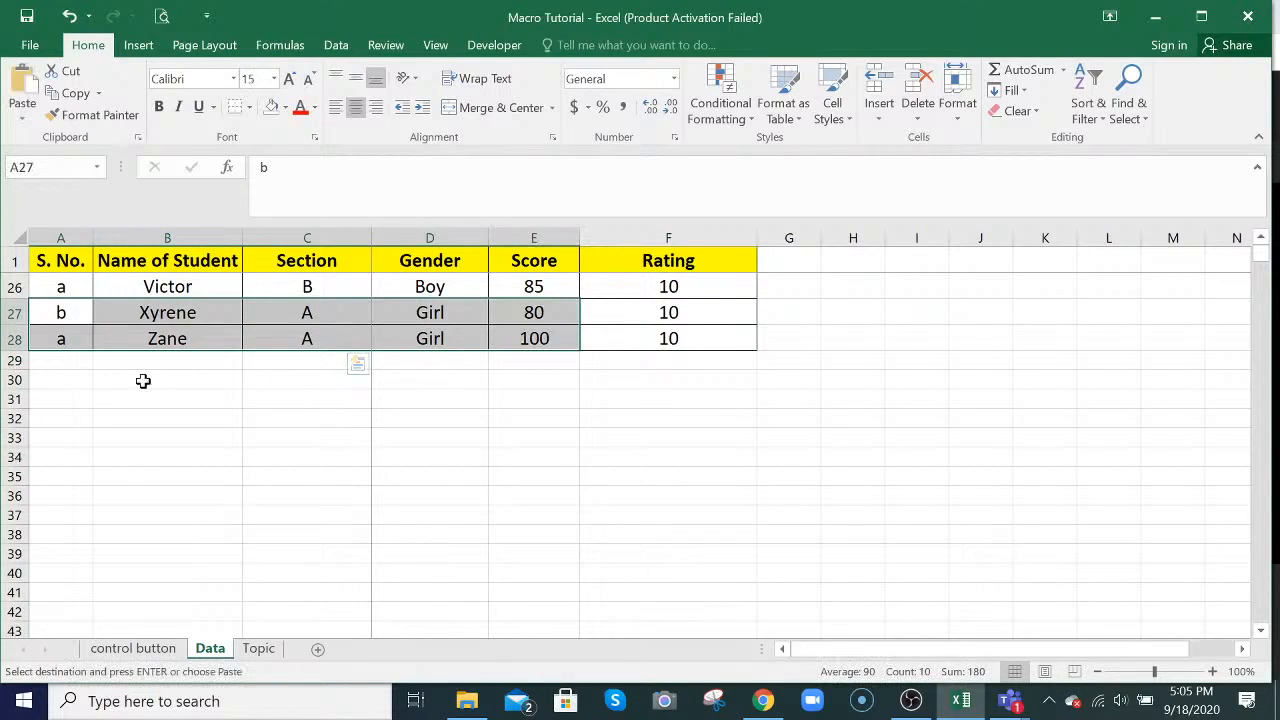
left_click(89, 364)
key("Return")
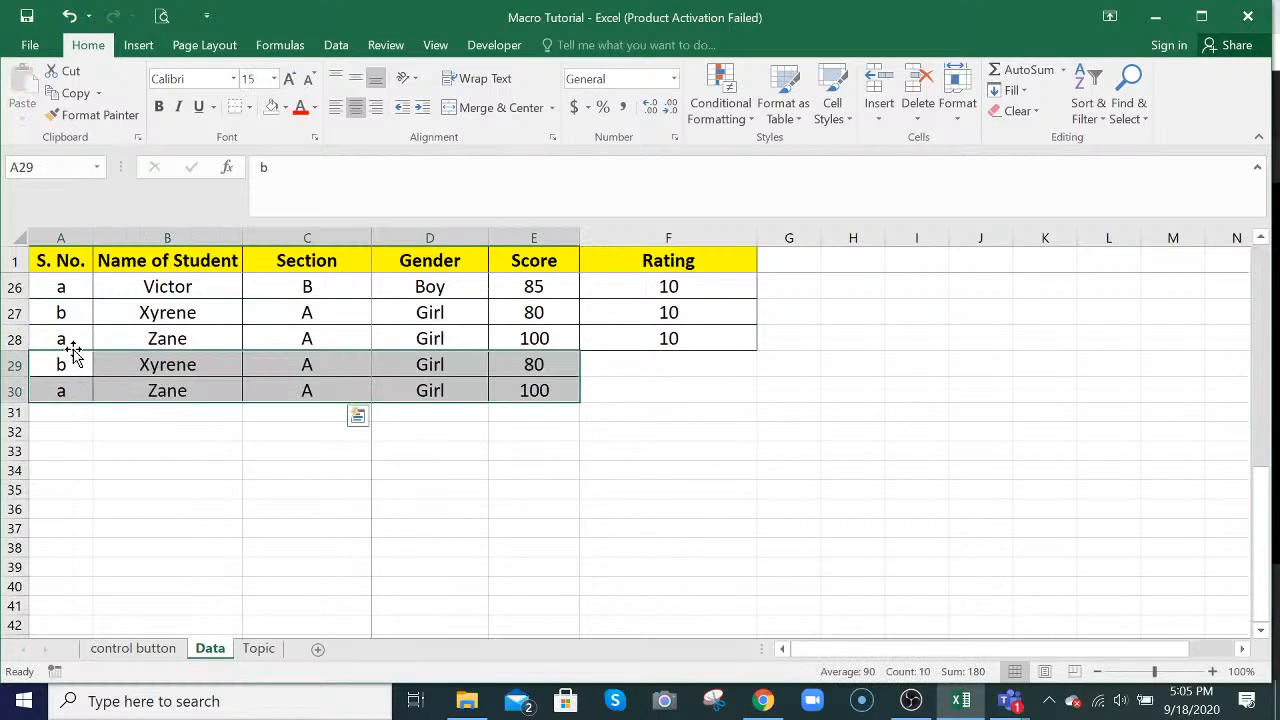
left_click(625, 332)
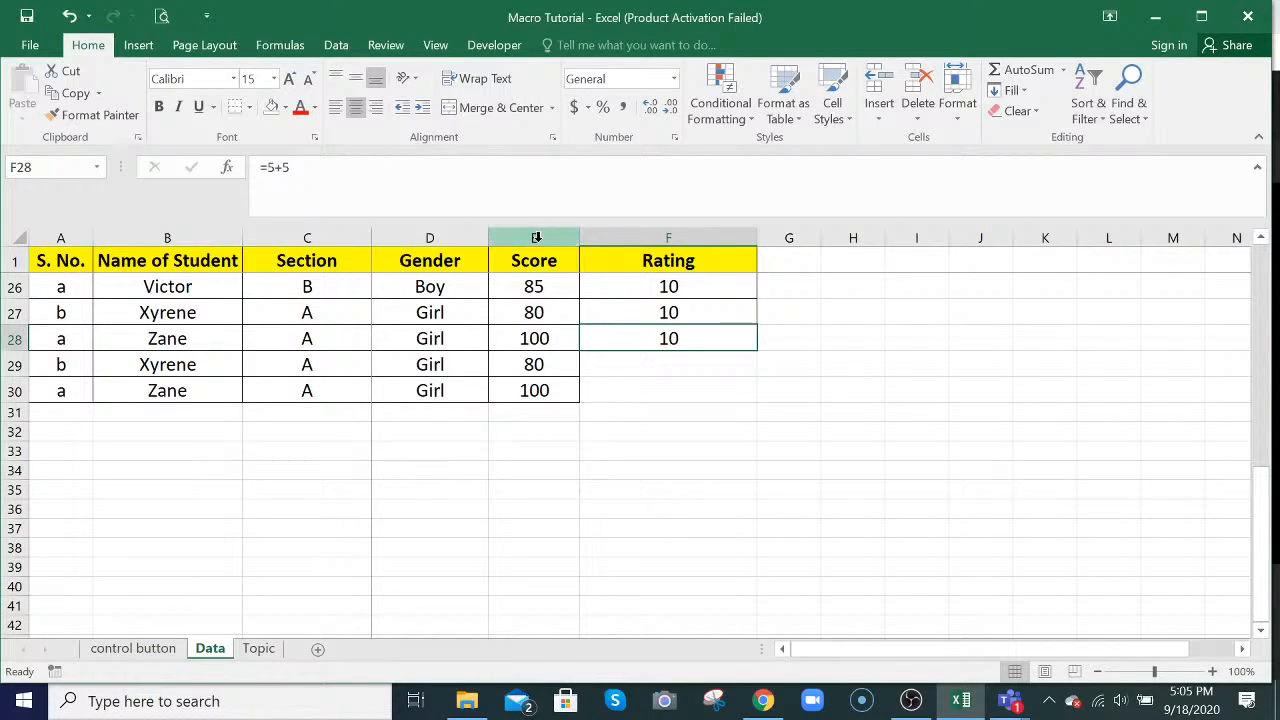
- Clear the Section, Gender and Score cells C30:E30 of the last record
left_click_drag(42, 394, 530, 390)
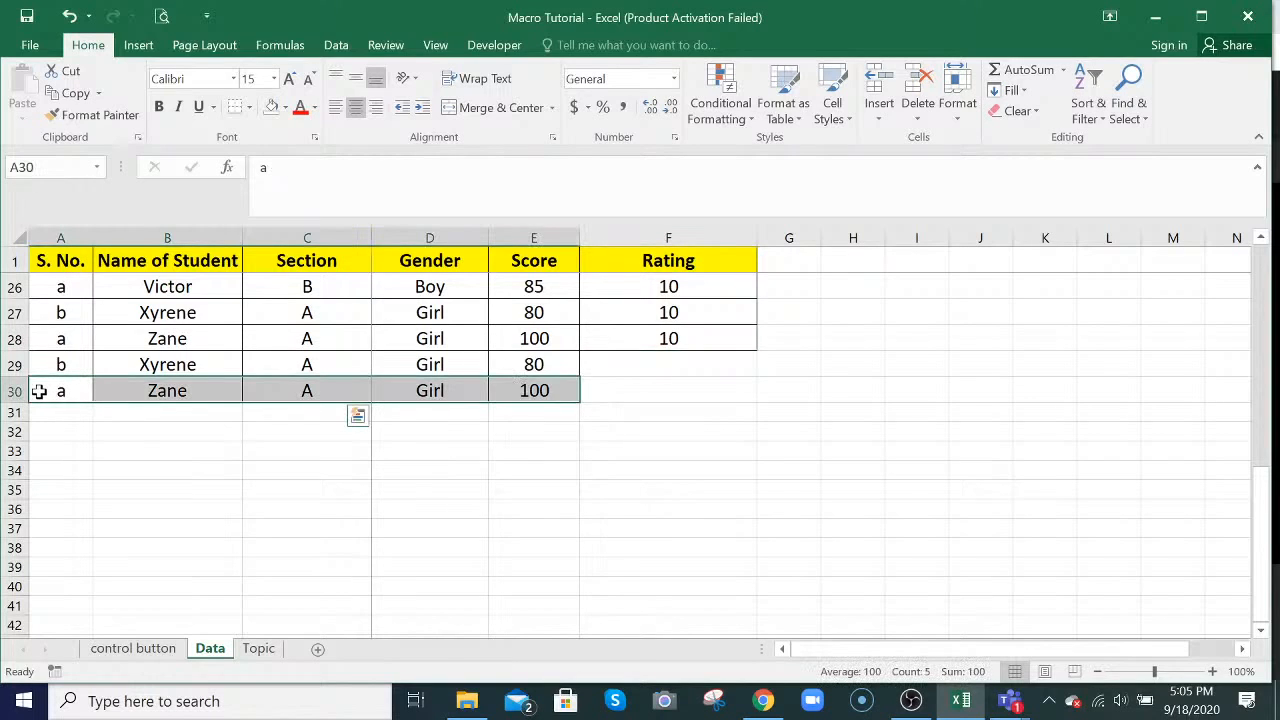
left_click(541, 389)
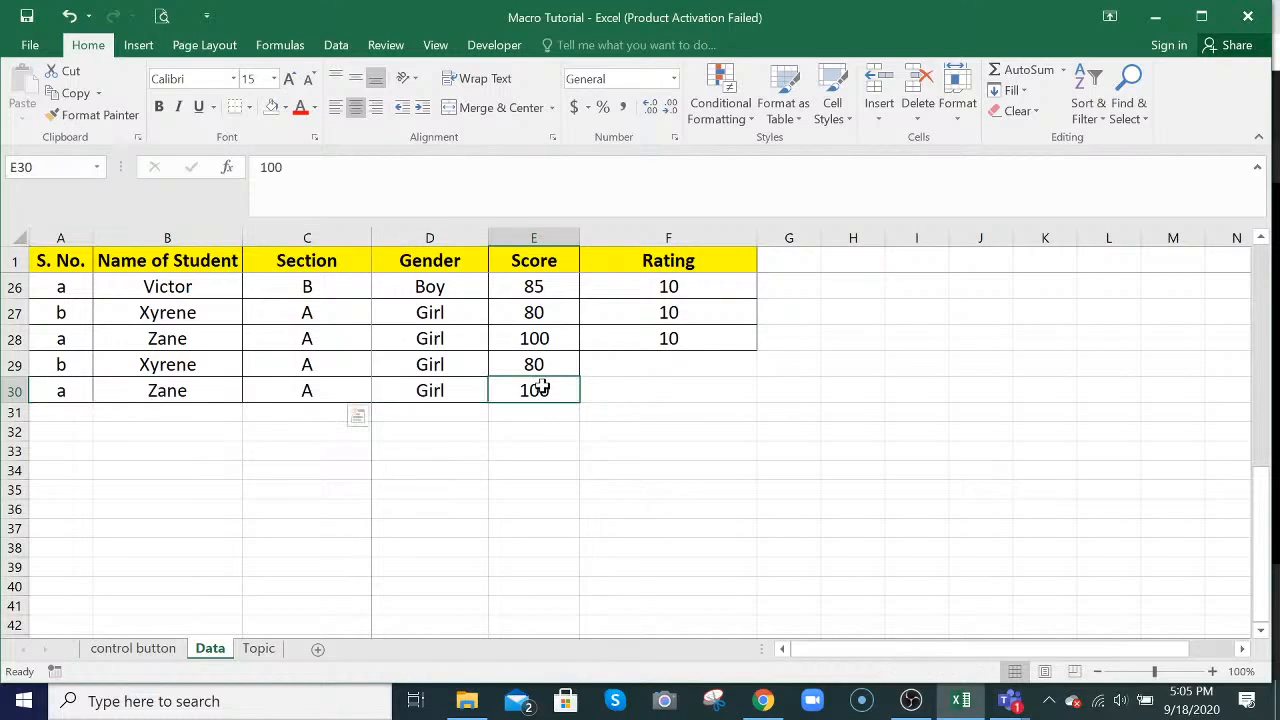
key("Left")
key("shift+Right")
key("Delete")
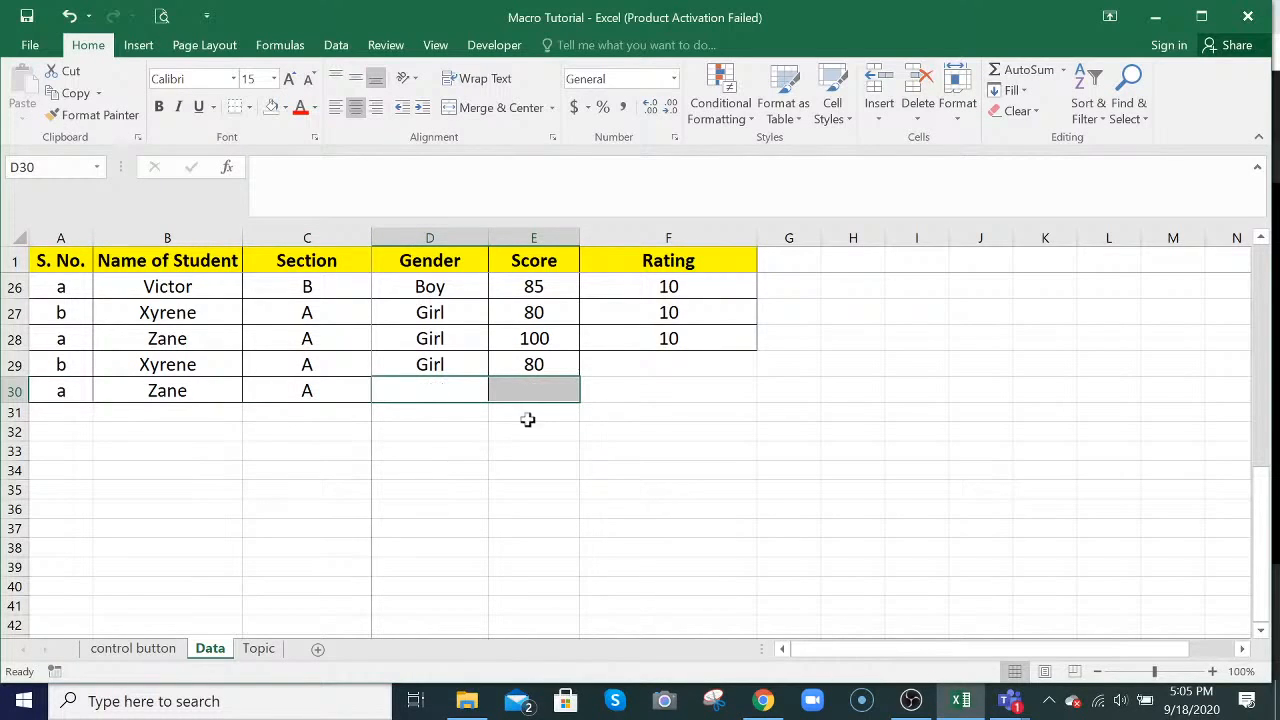
left_click(276, 388)
key("Delete")
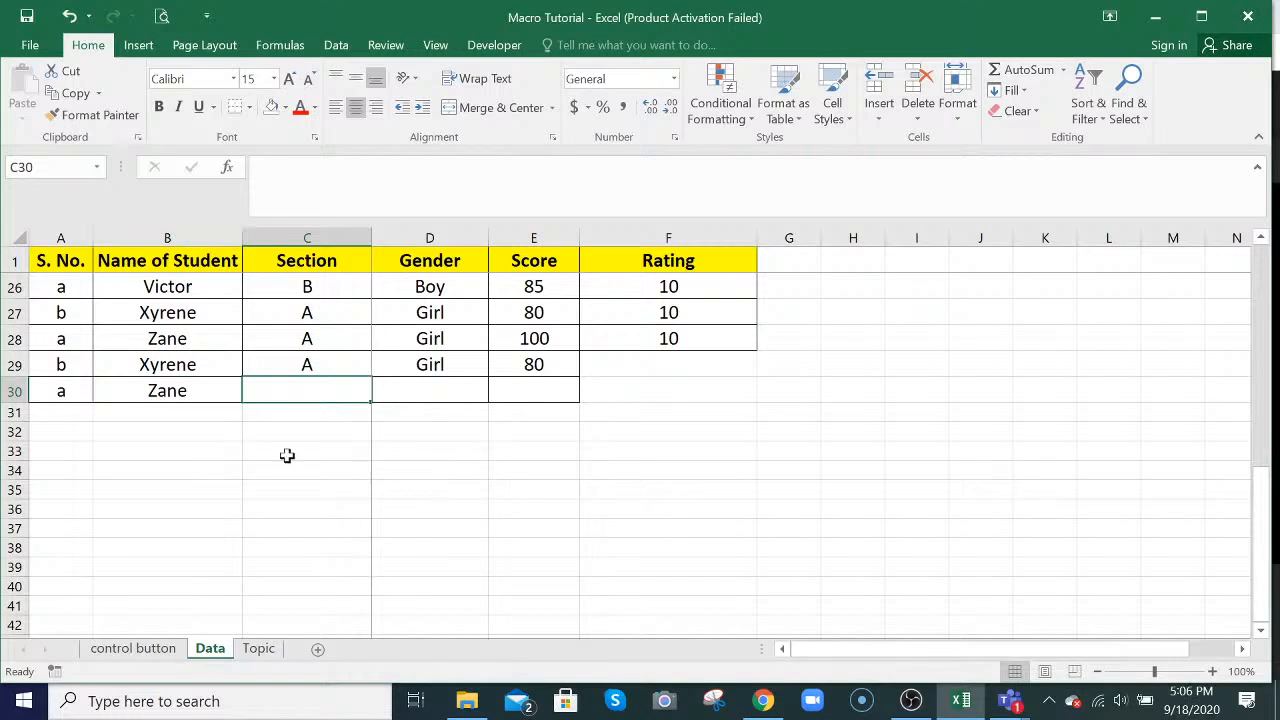
- Record Macro3 in This Workbook while selecting B2 and jumping to the last filled cell of column B, and stop the recording
scroll(261, 438, "up", 5)
scroll(261, 438, "up", 3)
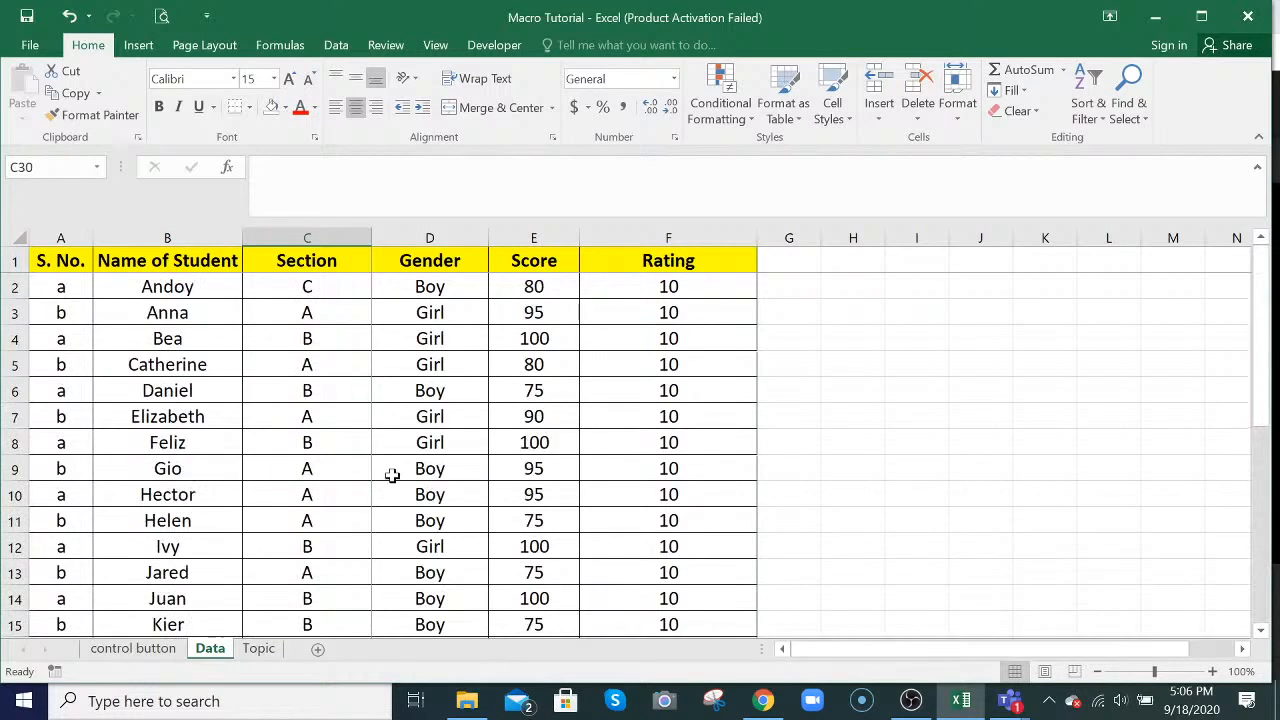
left_click(648, 292)
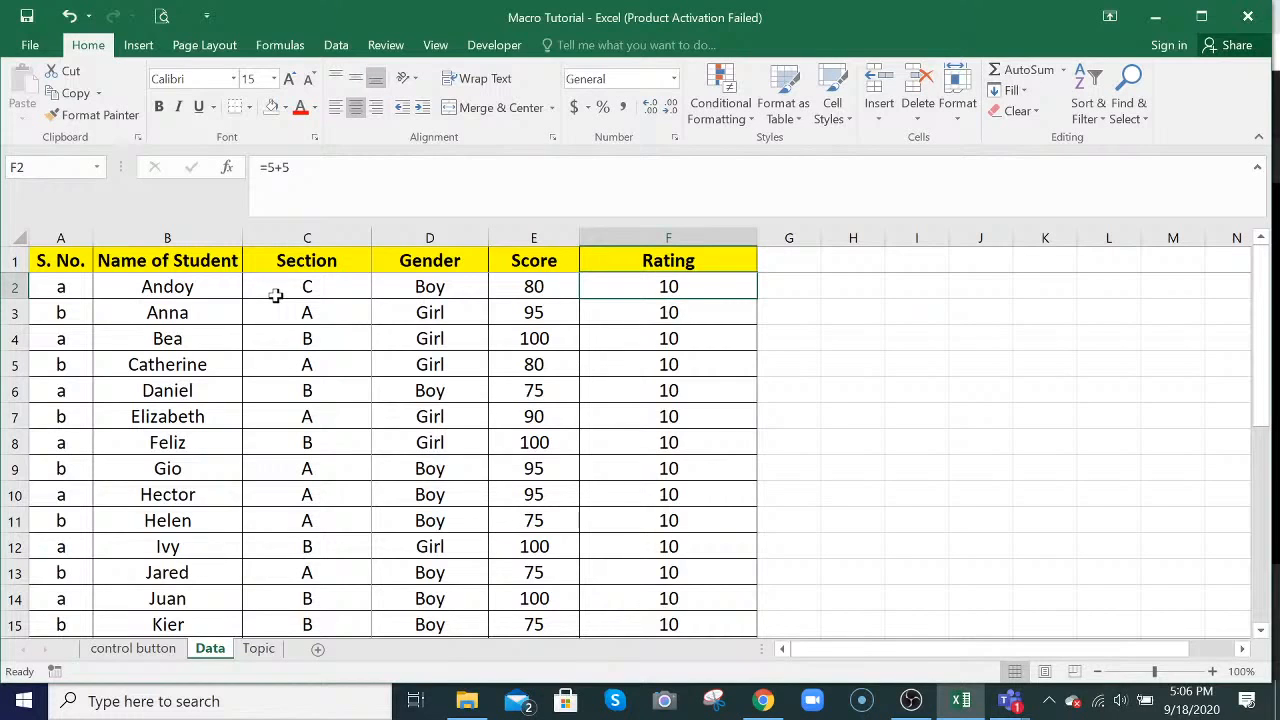
left_click(493, 45)
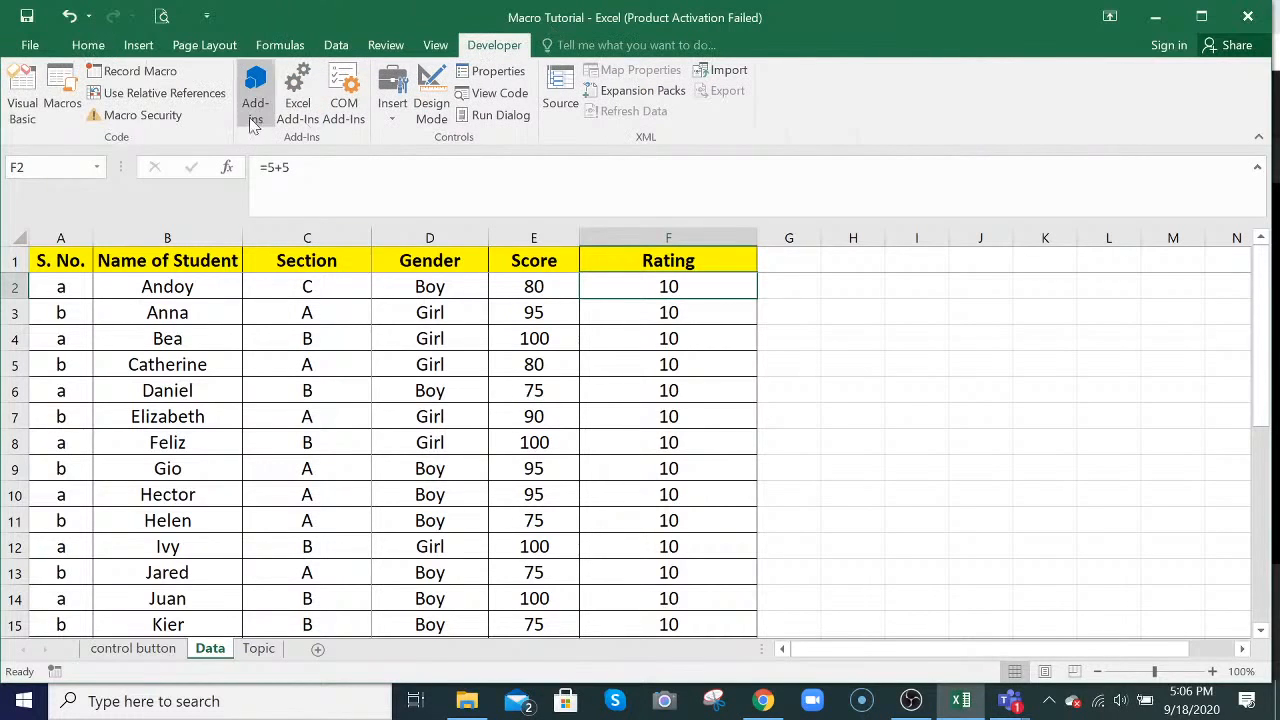
left_click(143, 72)
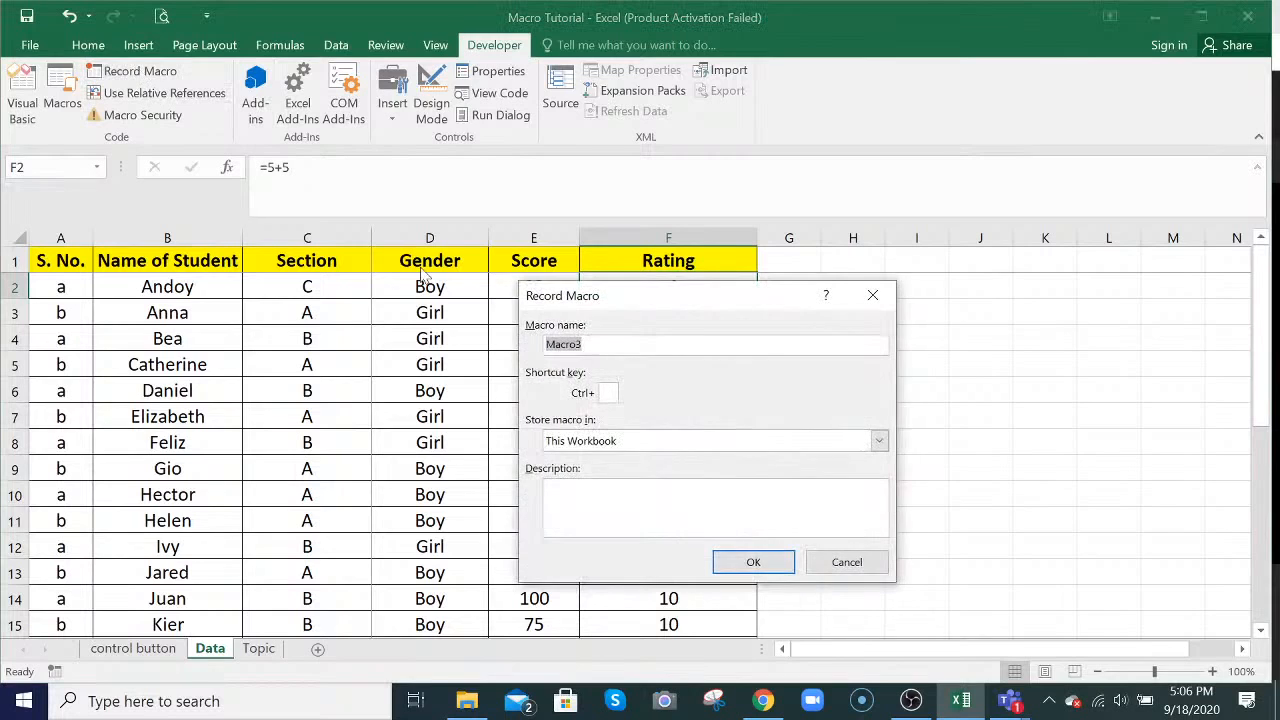
left_click(750, 561)
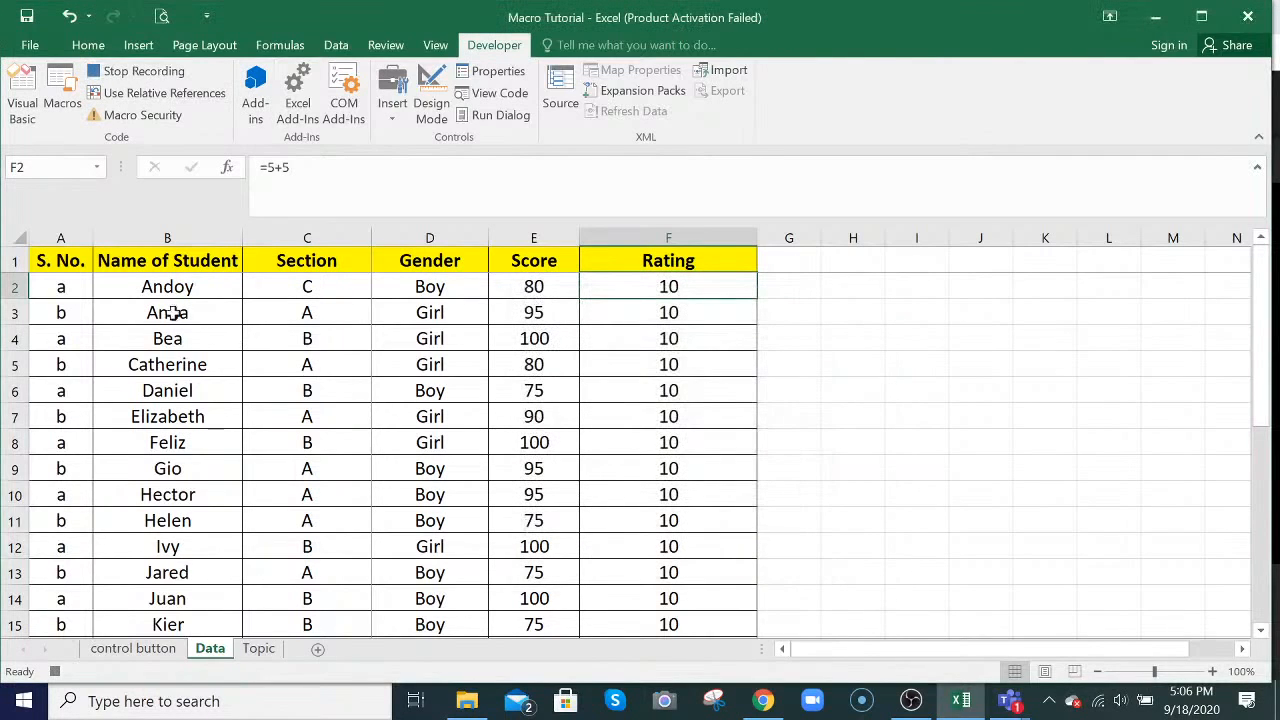
left_click(152, 289)
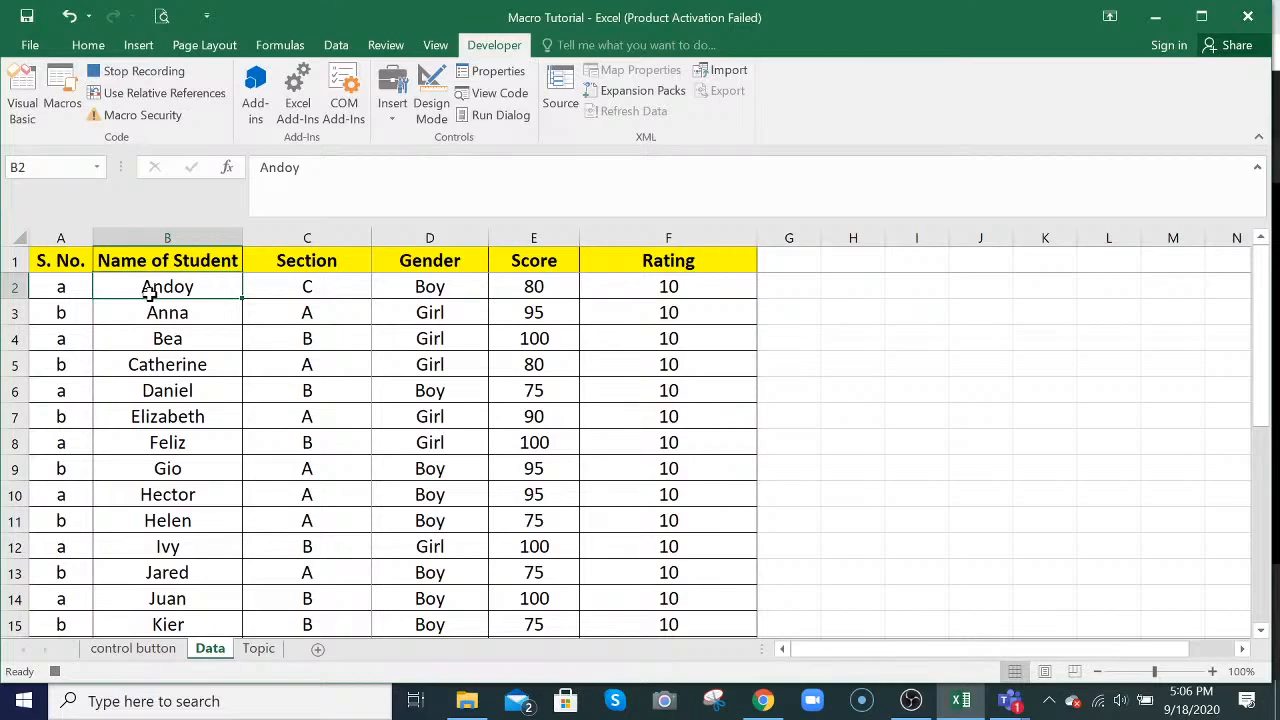
key("ctrl+Down")
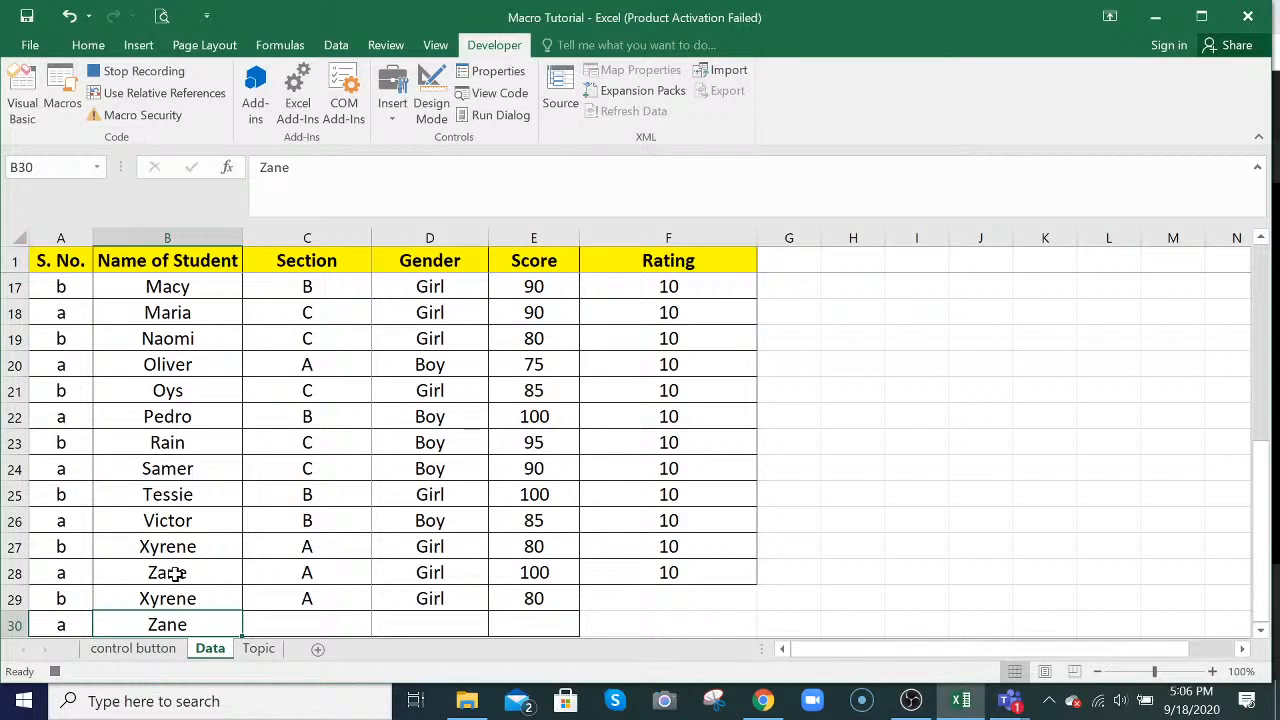
left_click(143, 74)
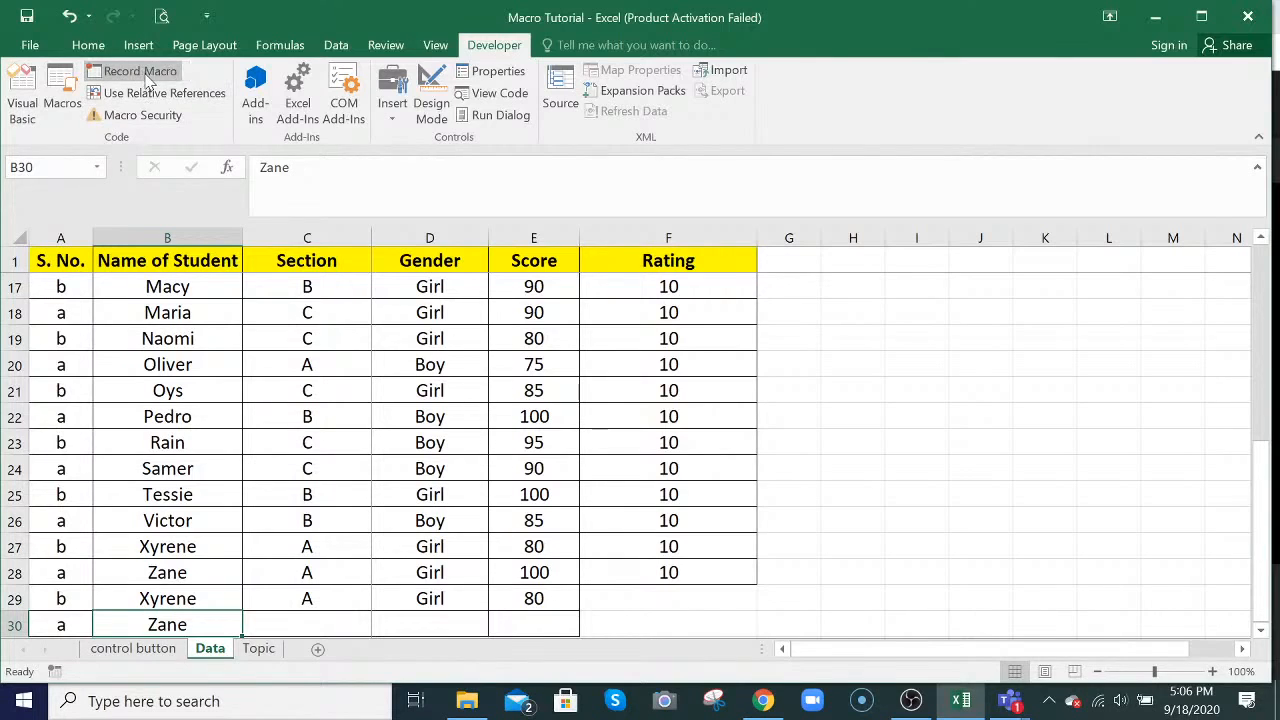
- Choose TestMacro in the list of macros and step into its code
left_click(62, 103)
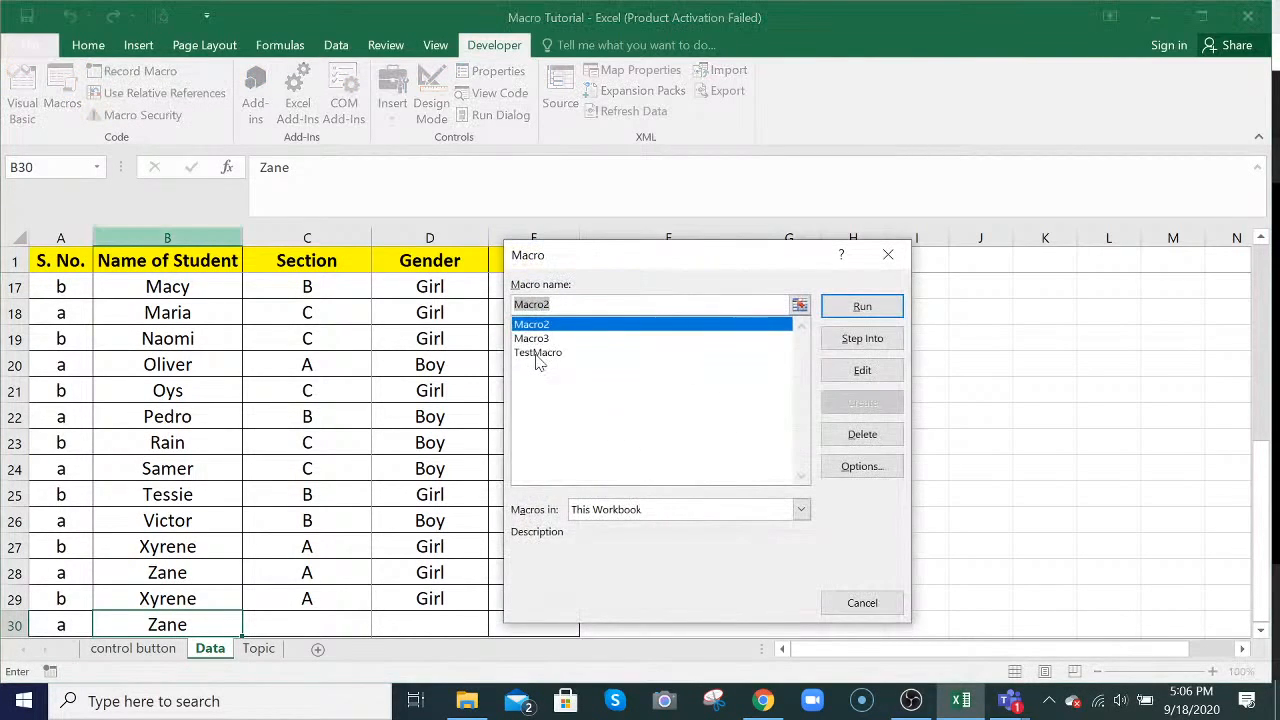
left_click(538, 352)
left_click(862, 339)
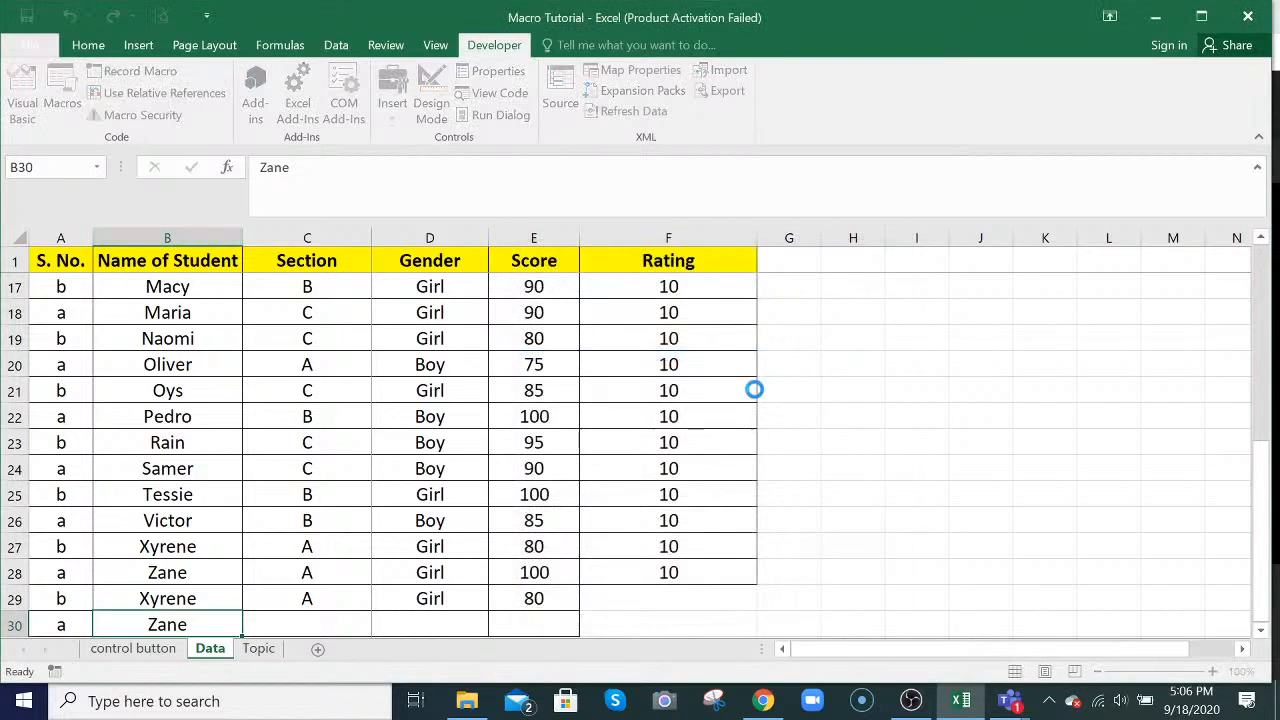
- Copy the two selection lines of Macro3 and paste them into TestMacro beneath the Sheets("Data").Select line, separated by a blank line
scroll(720, 370, "down", 4)
scroll(720, 370, "down", 11)
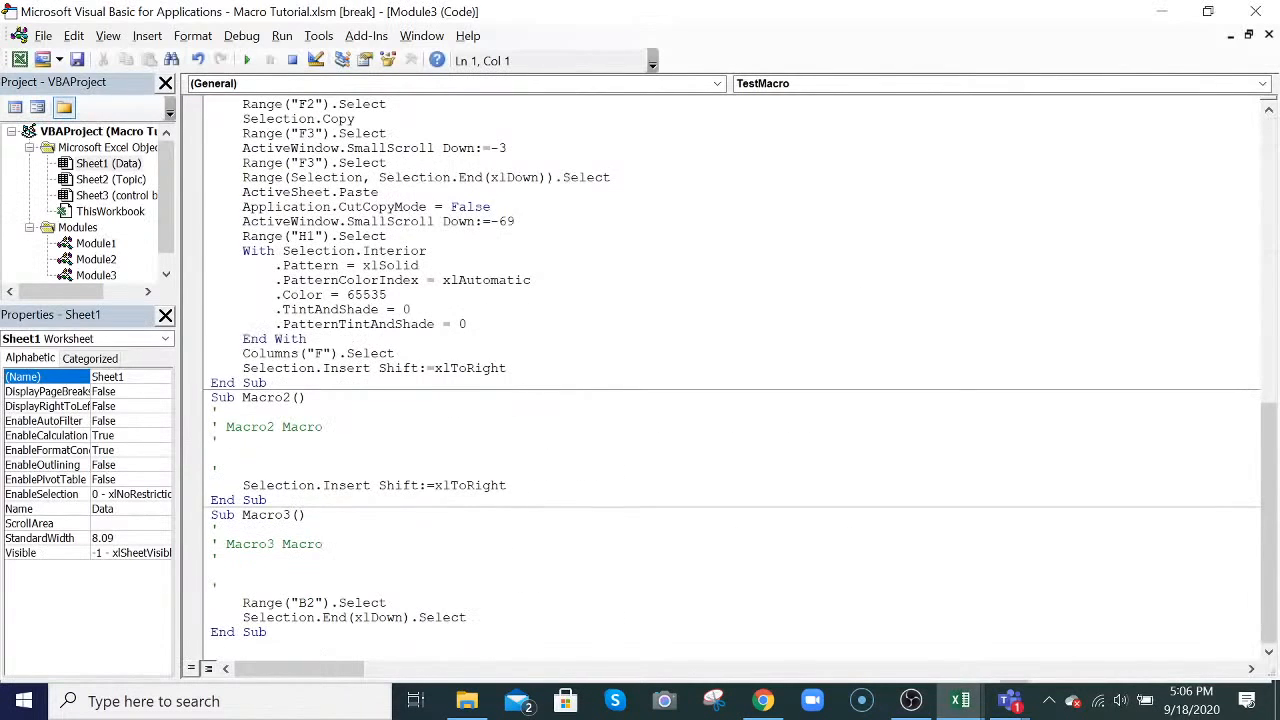
left_click_drag(242, 603, 466, 617)
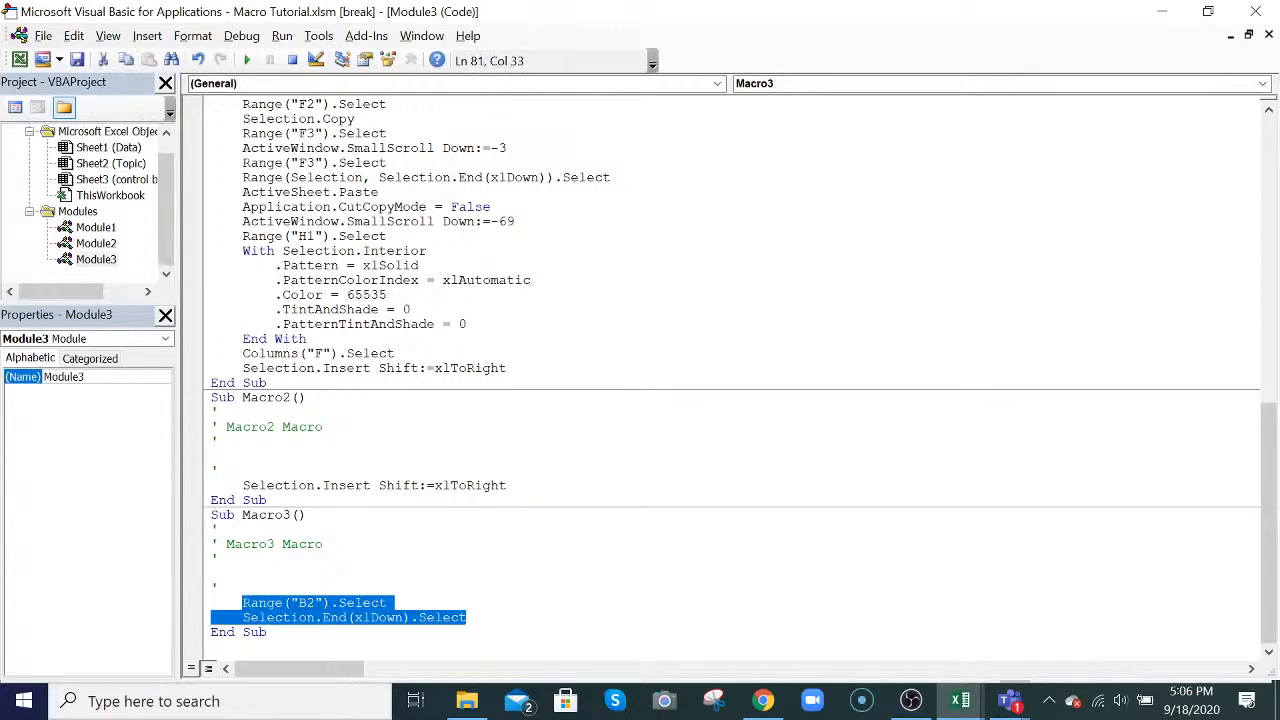
key("ctrl+c")
scroll(740, 377, "up", 18)
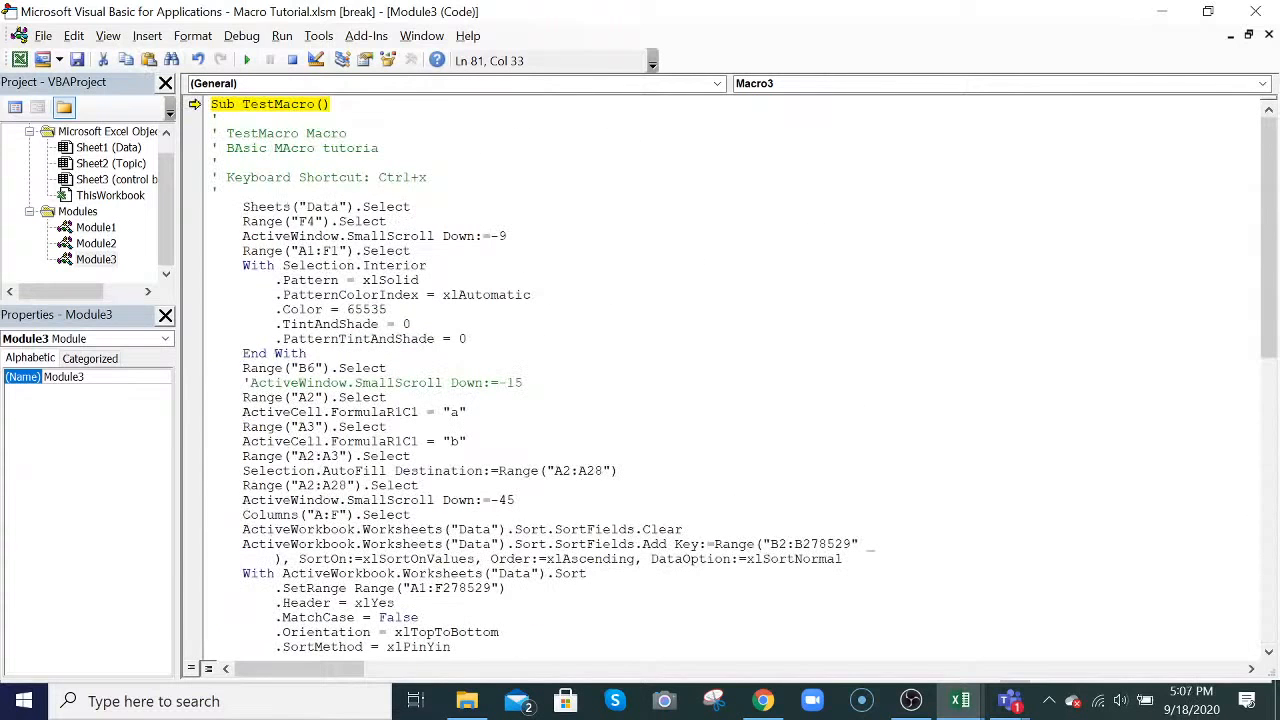
left_click(235, 222)
key("Return")
key("Return")
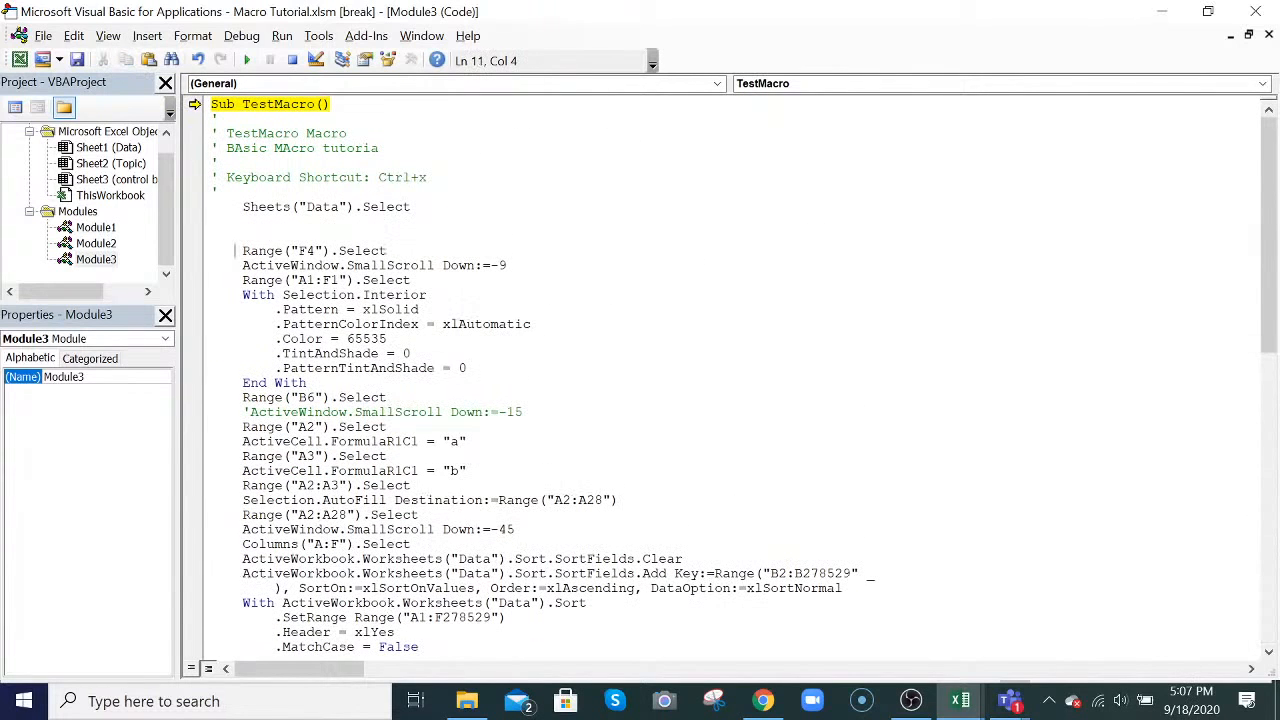
key("Up")
key("ctrl+v")
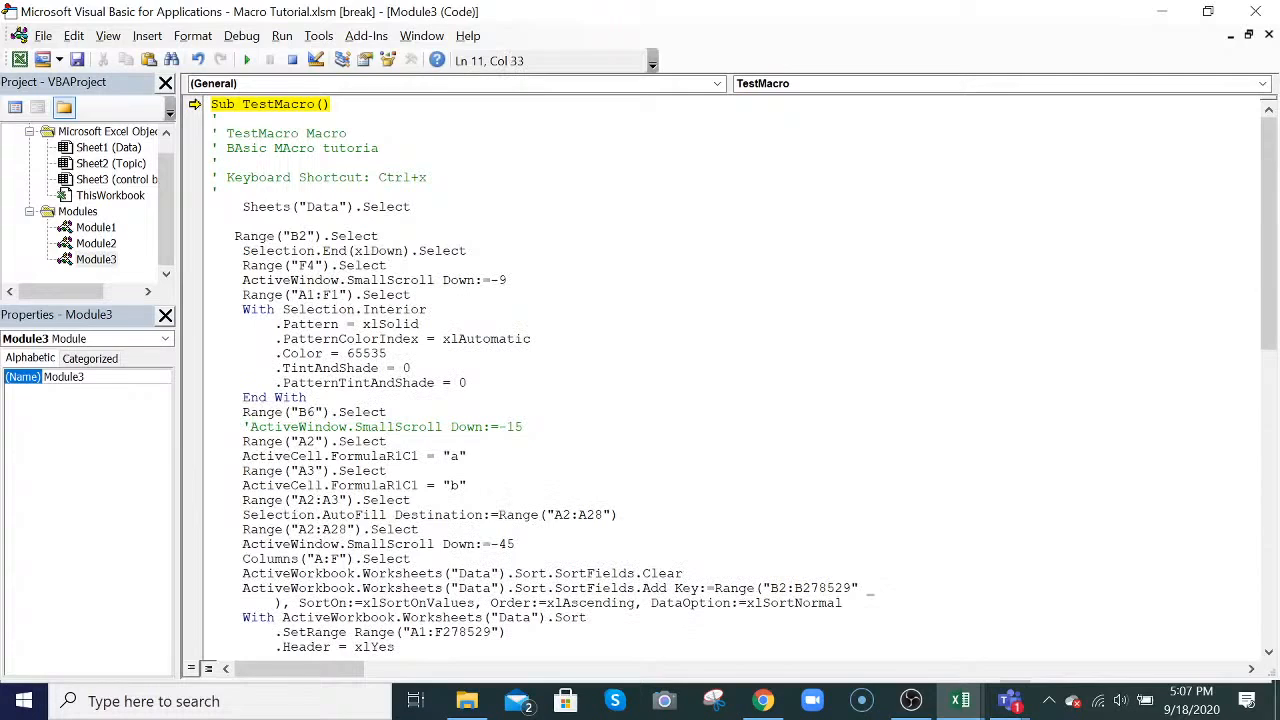
- Align the indentation of the pasted Range("B2").Select line with the surrounding code
key("Up")
key("Left")
key("Left")
key("Left")
key("Left")
key("Left")
key("Left")
key("Left")
key("Left")
key("Left")
key("Left")
key("Left")
key("Left")
key("Left")
key("Left")
key("Left")
key("Left")
key("Left")
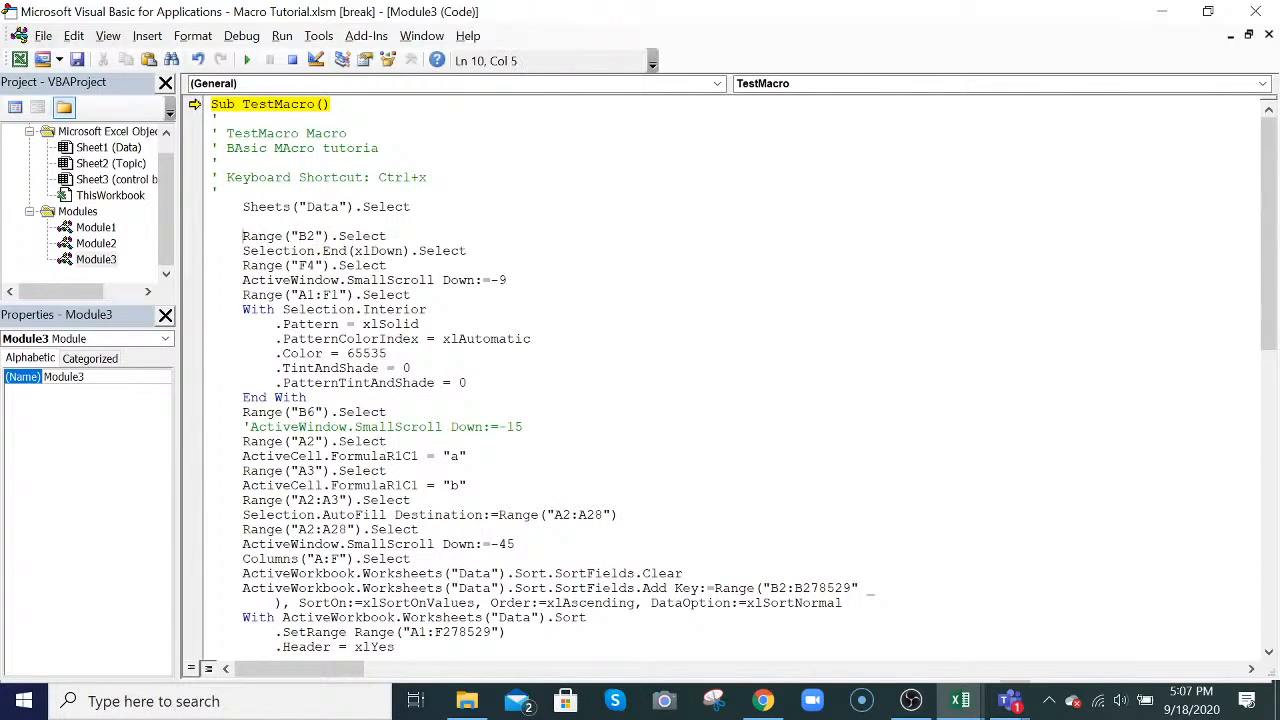
- Add the line a = ActiveCell.Row below Selection.End(xlDown).Select in TestMacro, with blank lines after it
key("Down")
key("End")
key("Return")
key("Return")
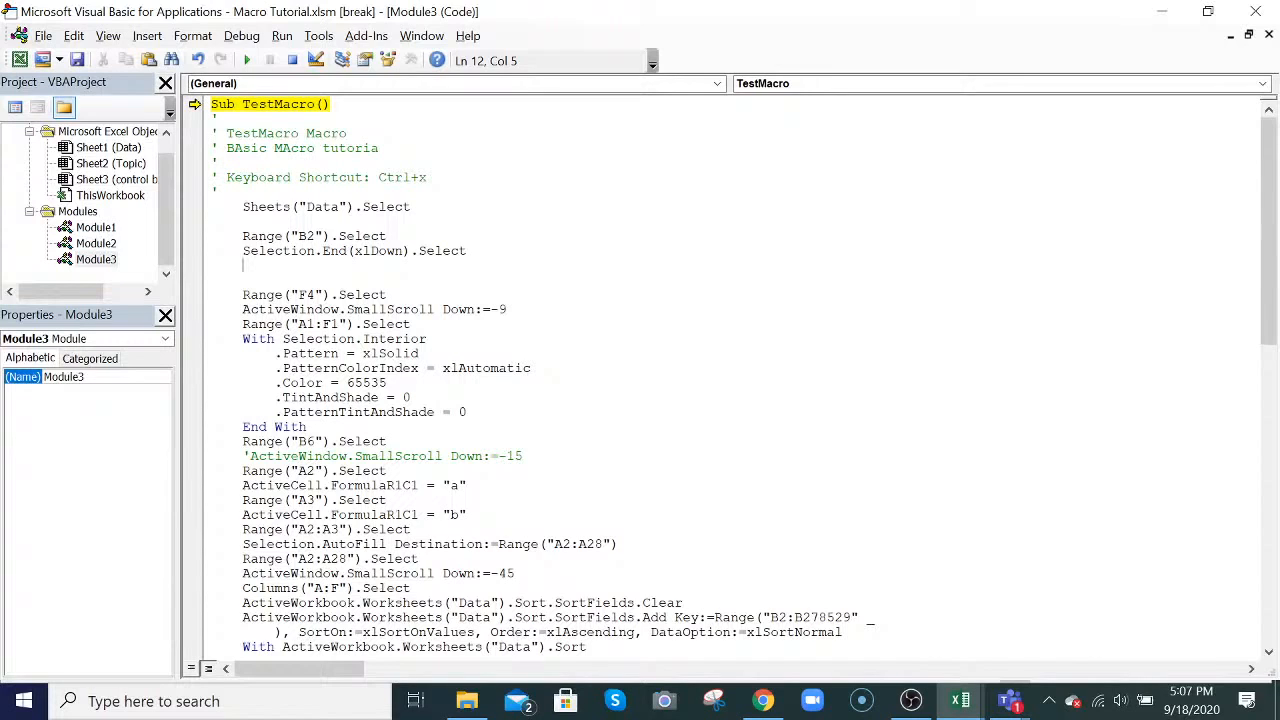
type("a= activecell.row")
key("Return")
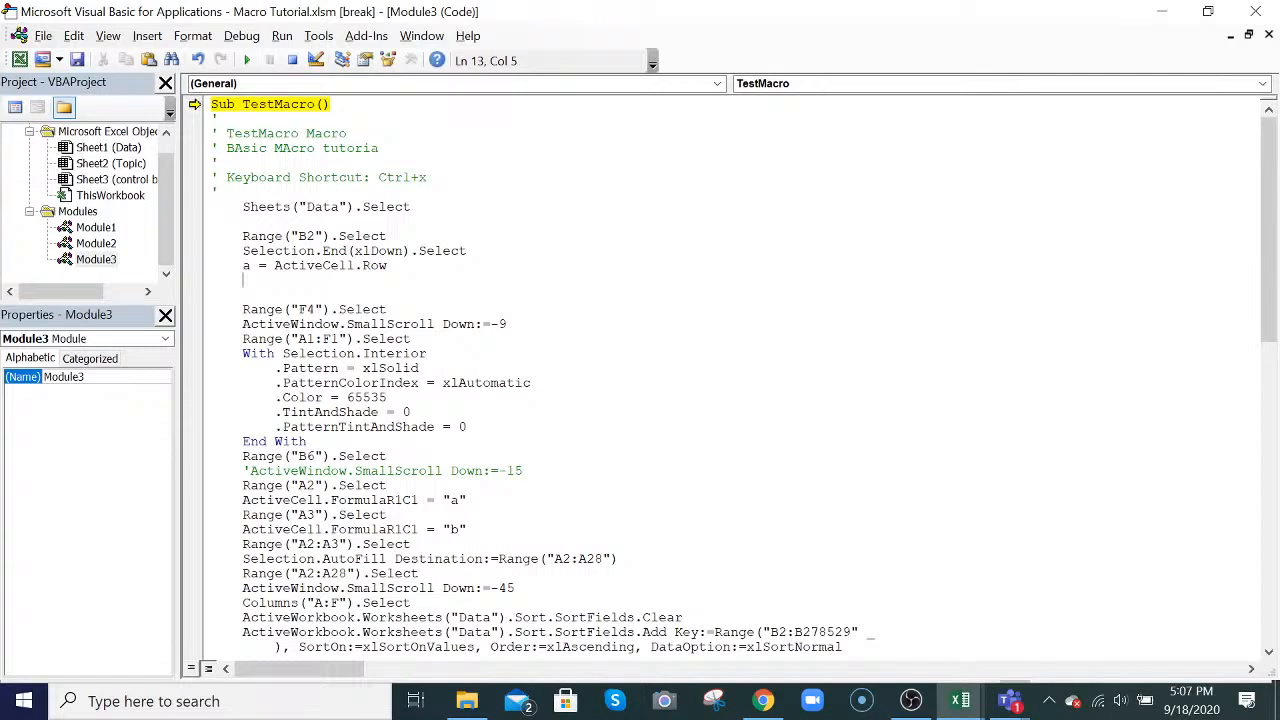
key("Up")
- Change the Range("A2:A28").Select line after the AutoFill line to Range("A2:A" & a).Select
scroll(733, 375, "down", 1)
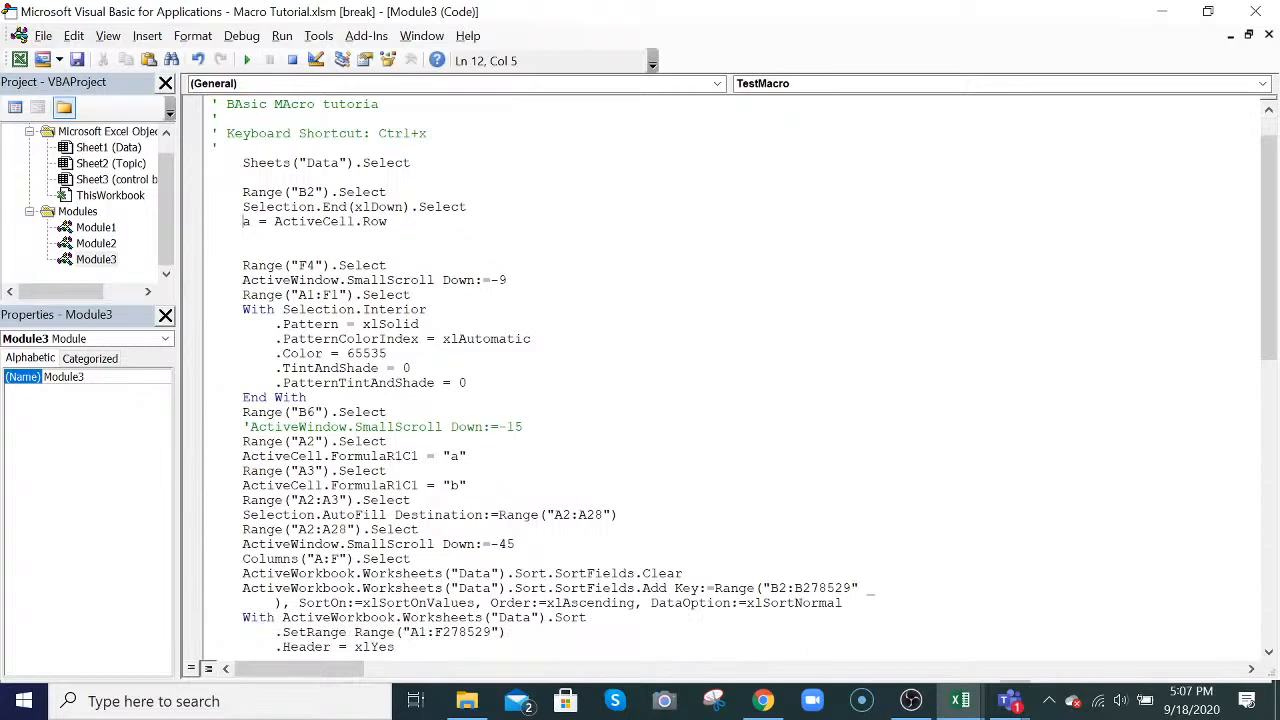
scroll(733, 375, "down", 1)
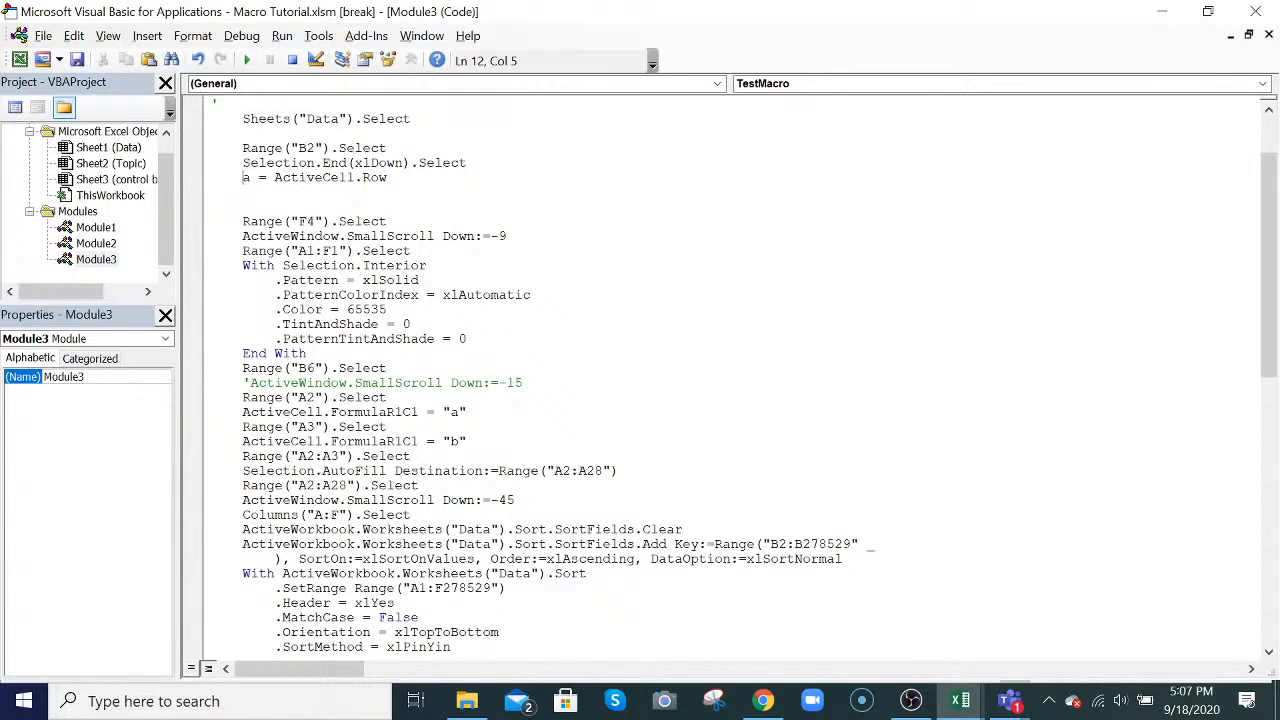
left_click(349, 485)
key("BackSpace")
key("BackSpace")
type("&a")
left_click(420, 486)
key("Left")
left_click(350, 529)
- Extend the second Range("F3") selection before the paste line to Range("F3:F" & a)
scroll(700, 380, "down", 5)
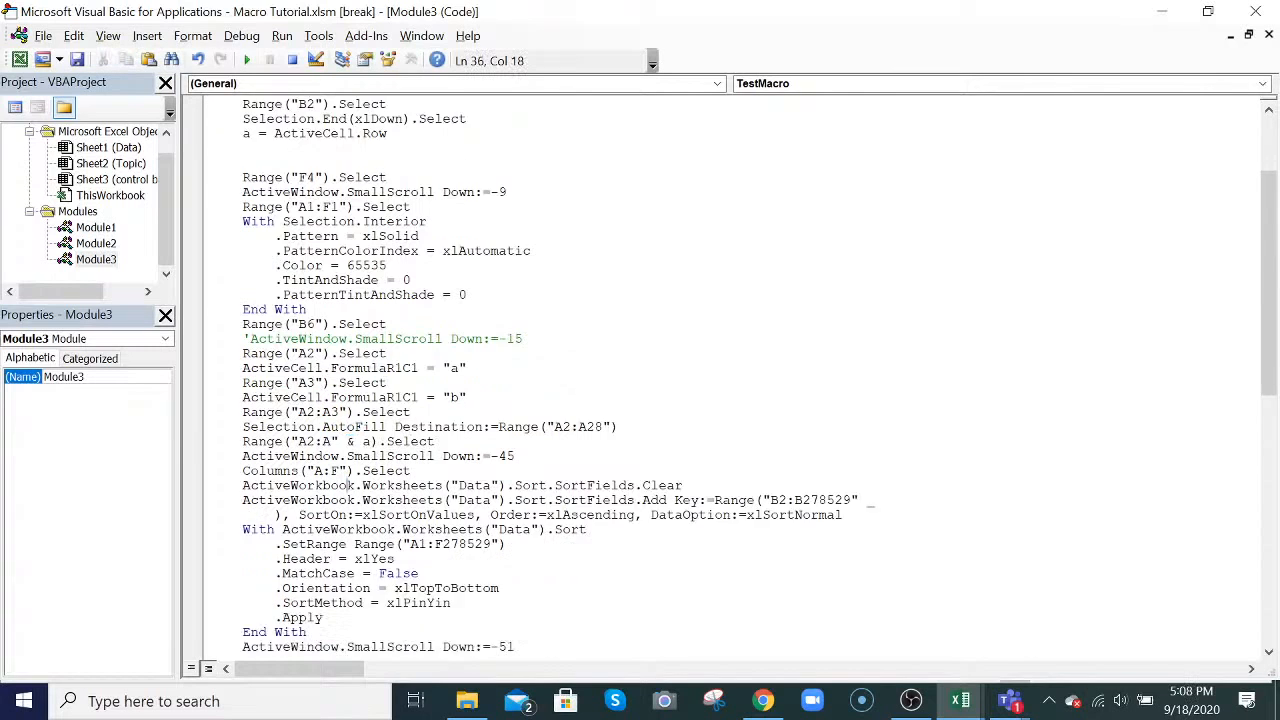
scroll(330, 600, "down", 2)
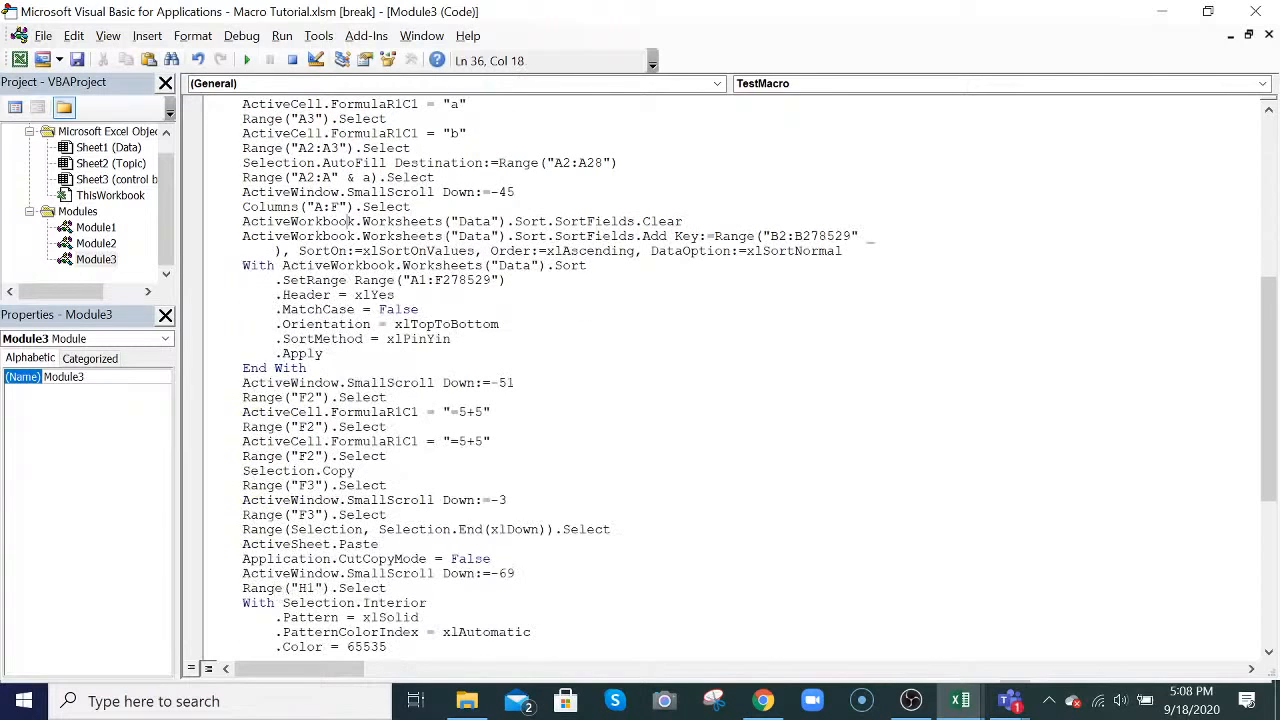
scroll(700, 380, "down", 1)
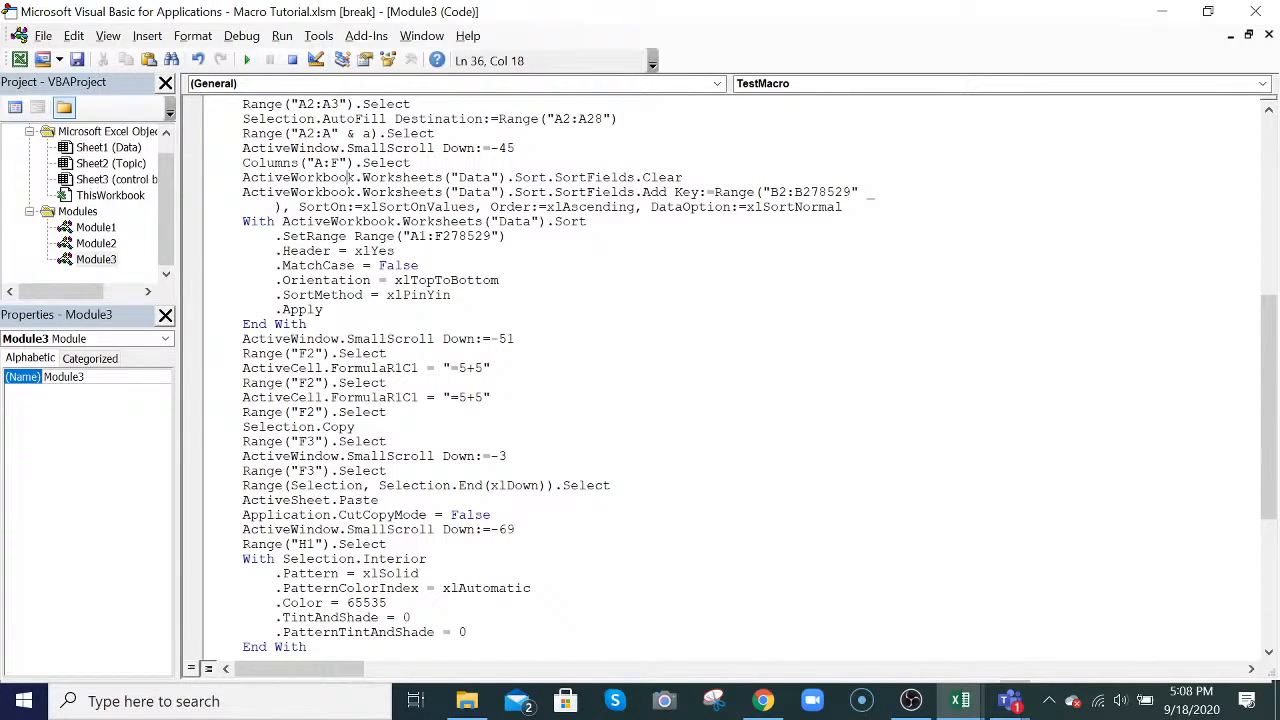
left_click(196, 427)
double_click(338, 427)
left_click(316, 471)
type(":F")
key("Right")
type("& a")
left_click(432, 574)
scroll(640, 375, "up", 10)
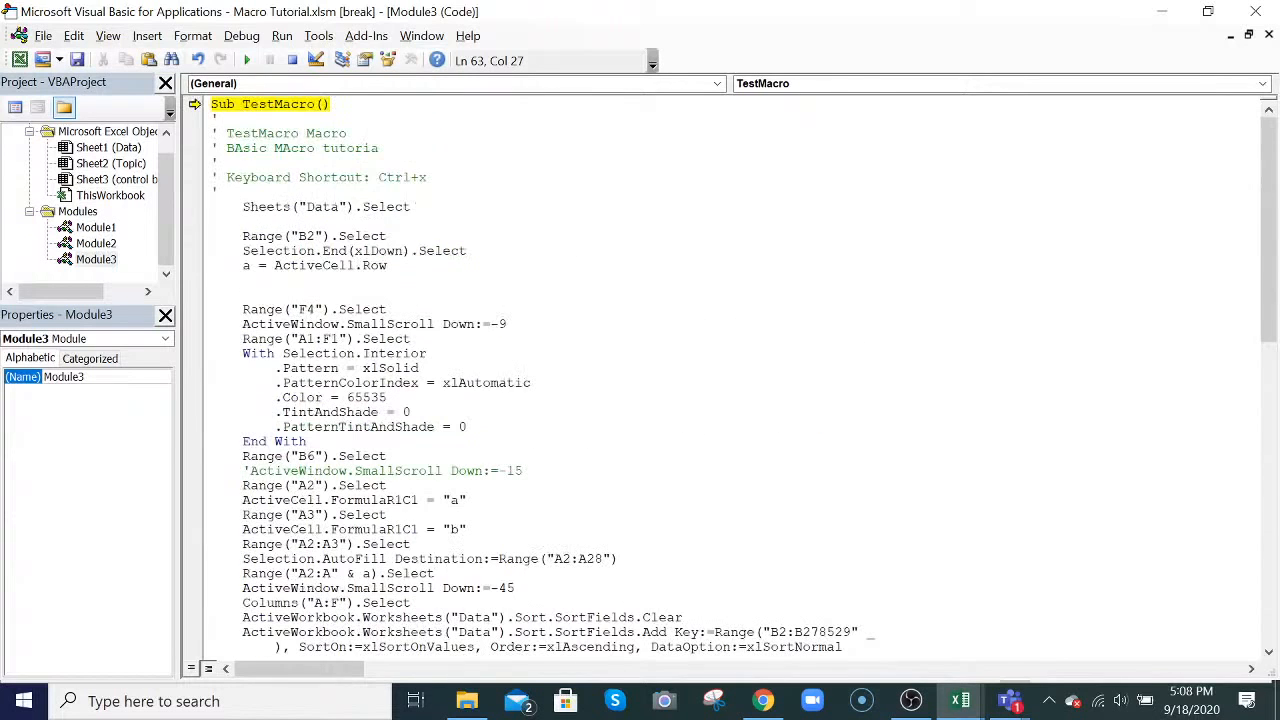
- Close the code editor, accept stopping the debugger, and return to the Data sheet
left_click(1255, 11)
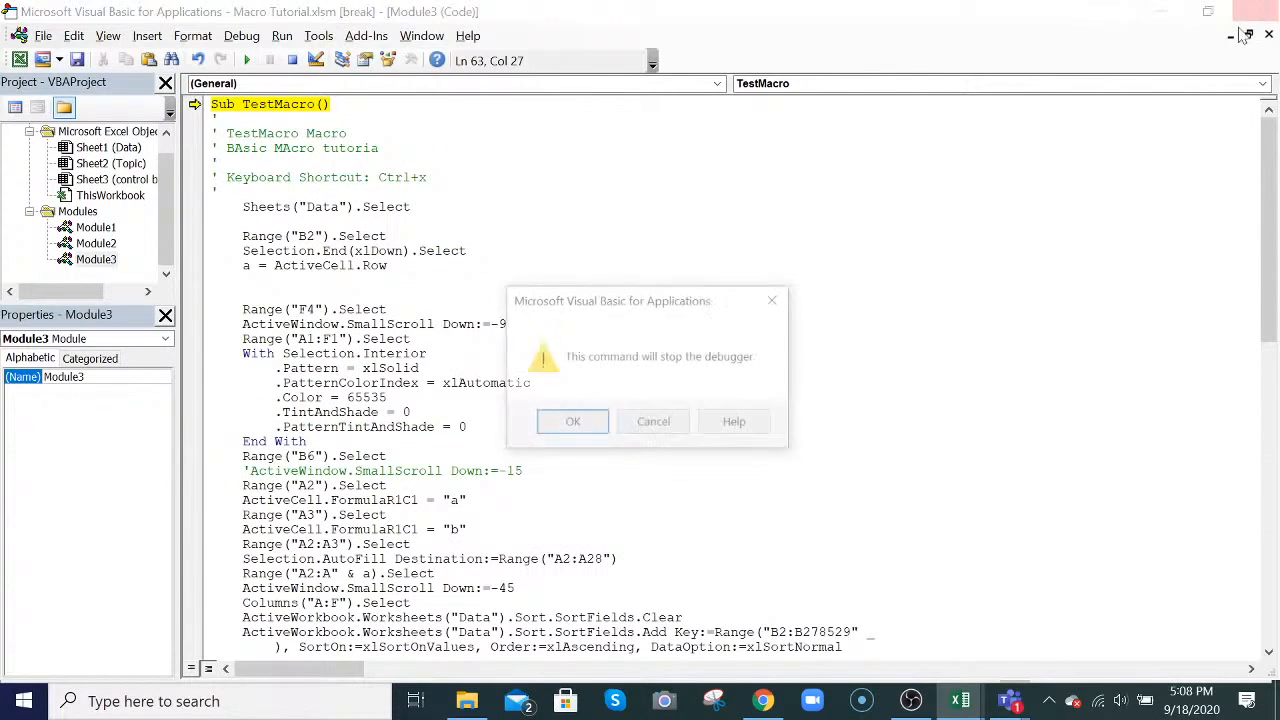
left_click(572, 421)
left_click(663, 392)
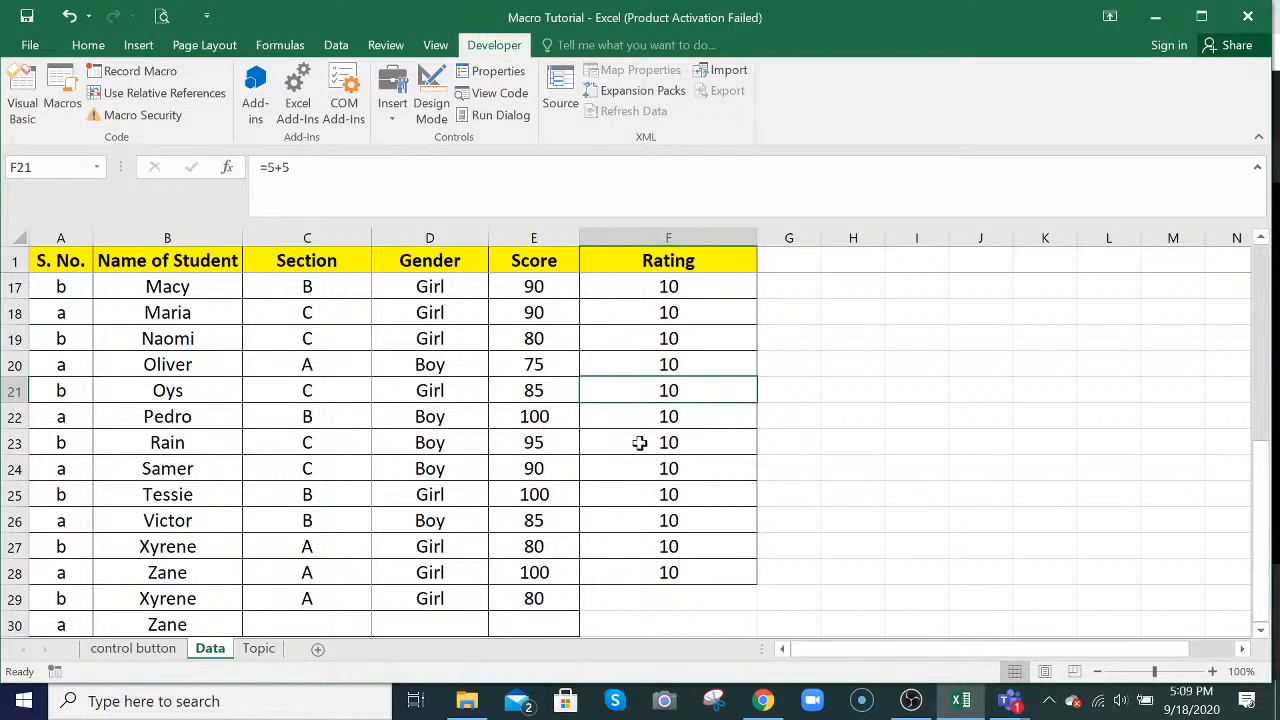
scroll(645, 450, "down", 2)
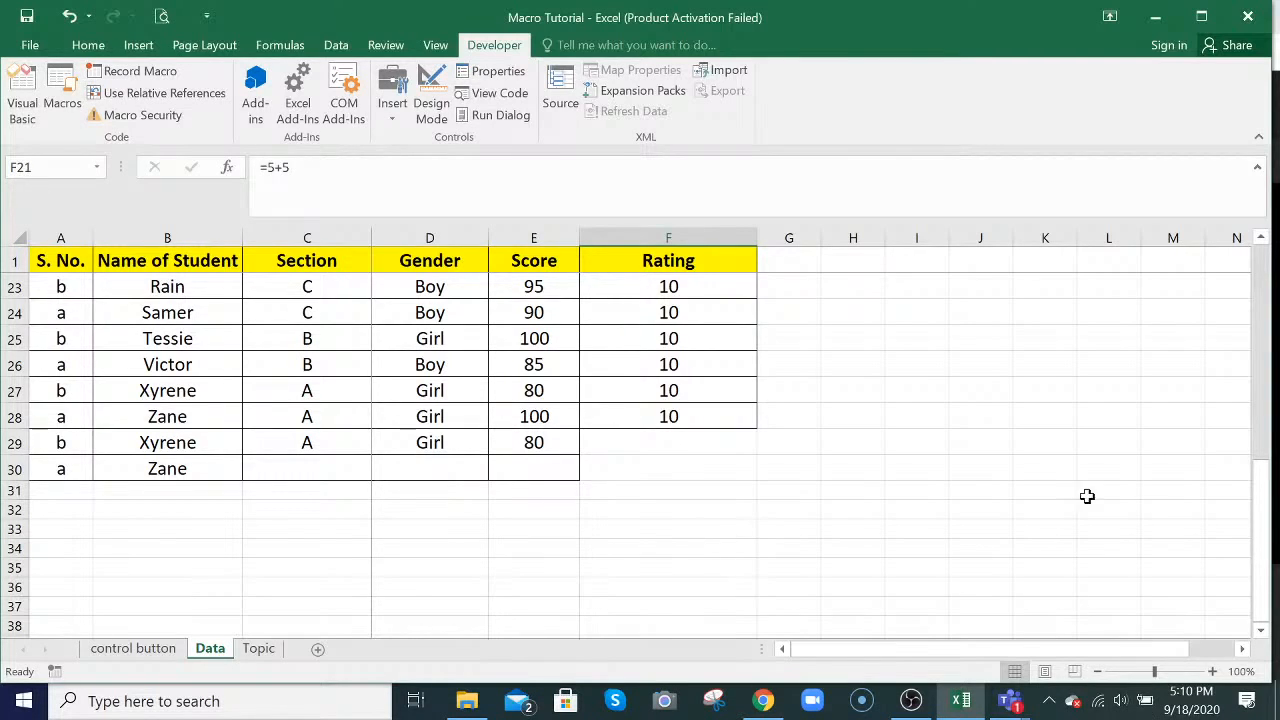
left_click(1100, 571)
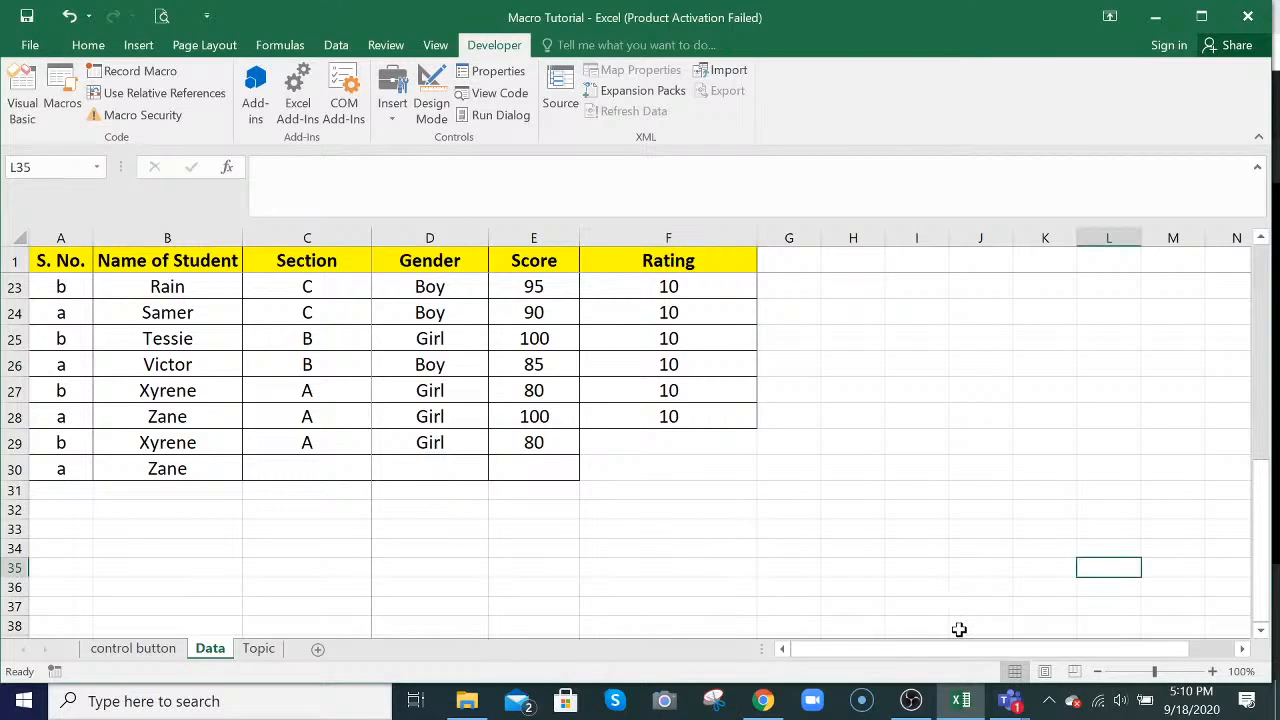